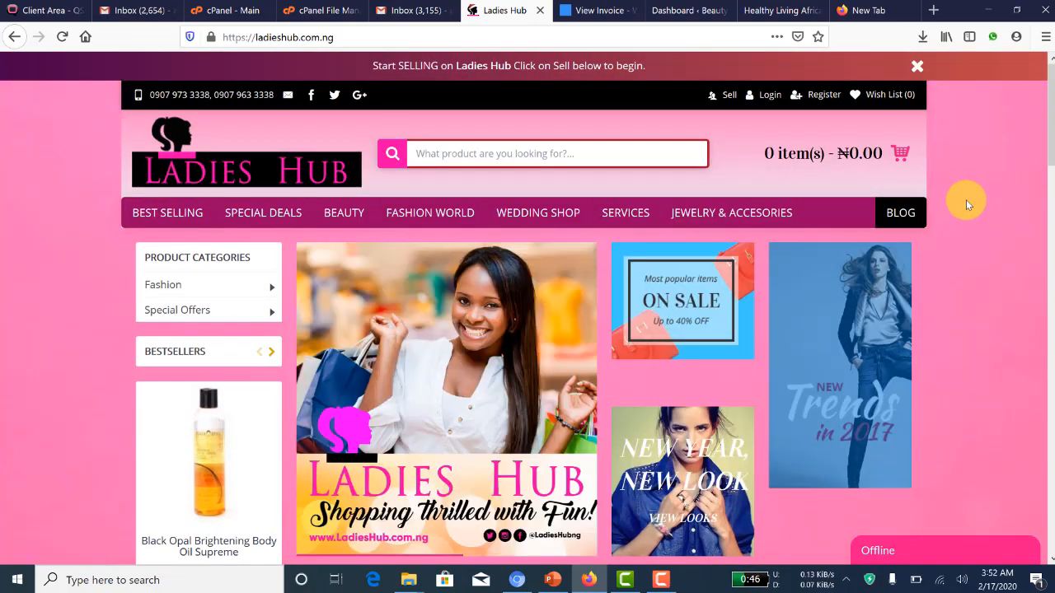
Look over the Ladies Hub homepage, from the header and banners down to the footer.
scroll(966, 200, down, 10)
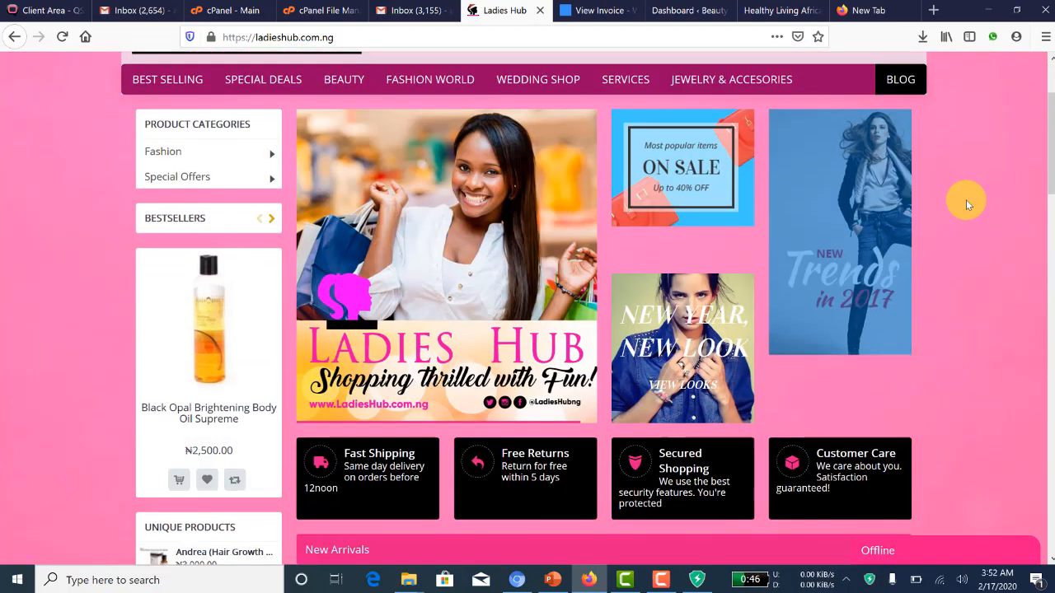
scroll(966, 199, down, 15)
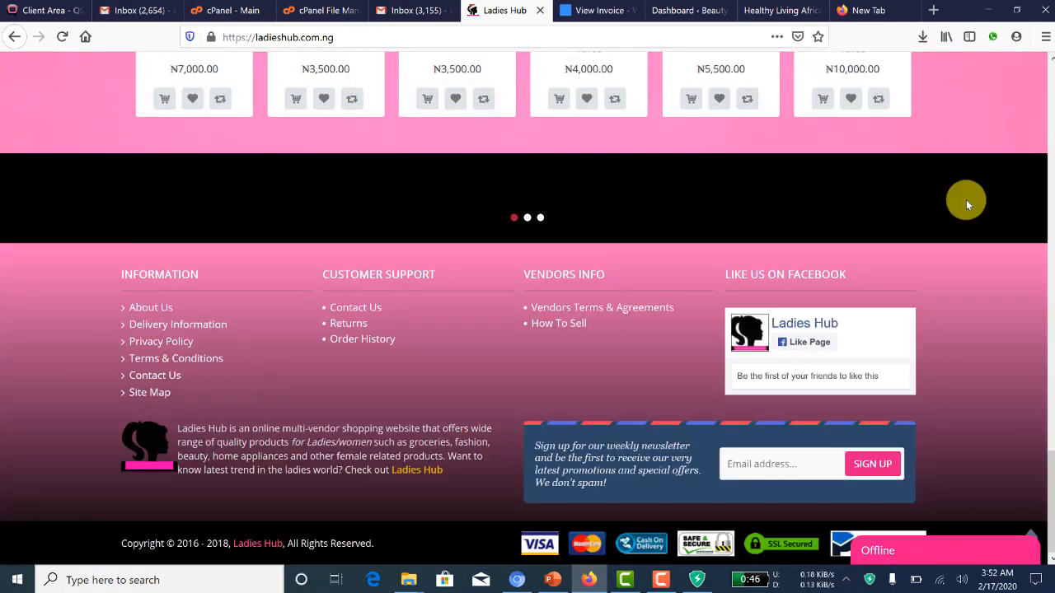
scroll(965, 200, up, 10)
scroll(965, 199, up, 6)
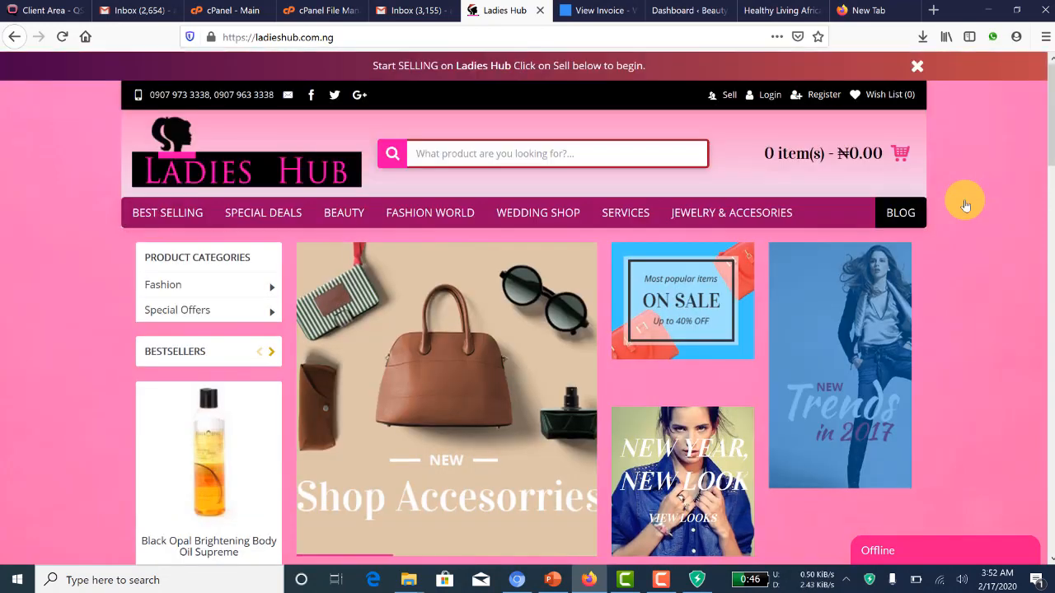
click(966, 205)
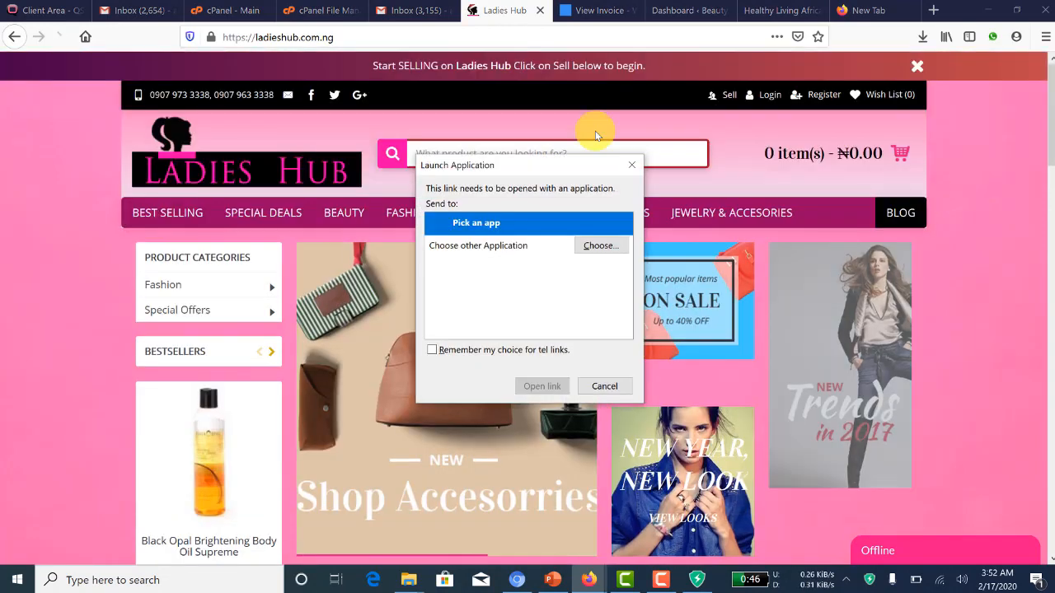
scroll(602, 150, down, 3)
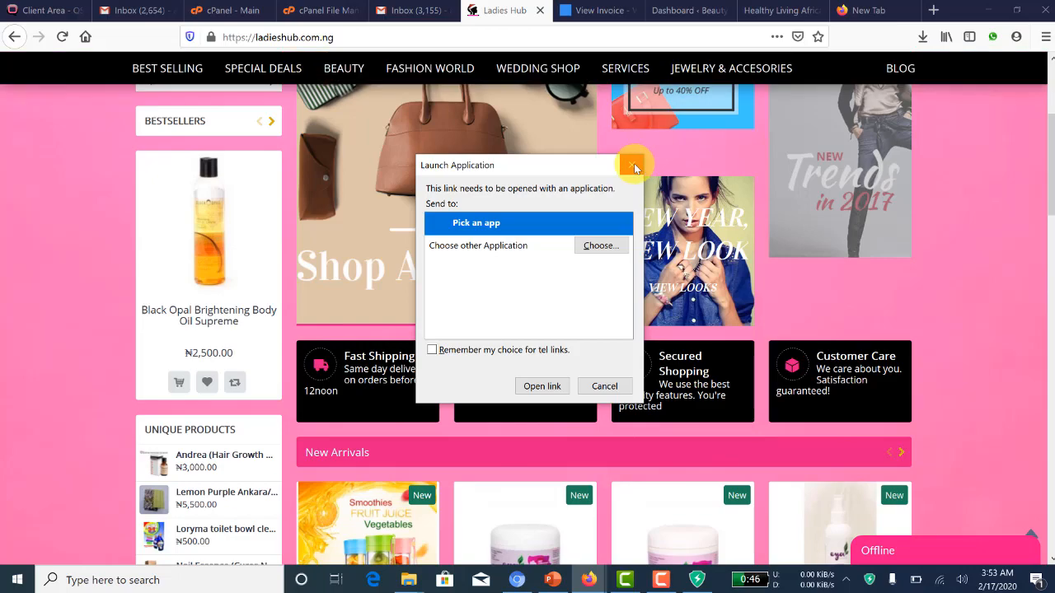
click(633, 167)
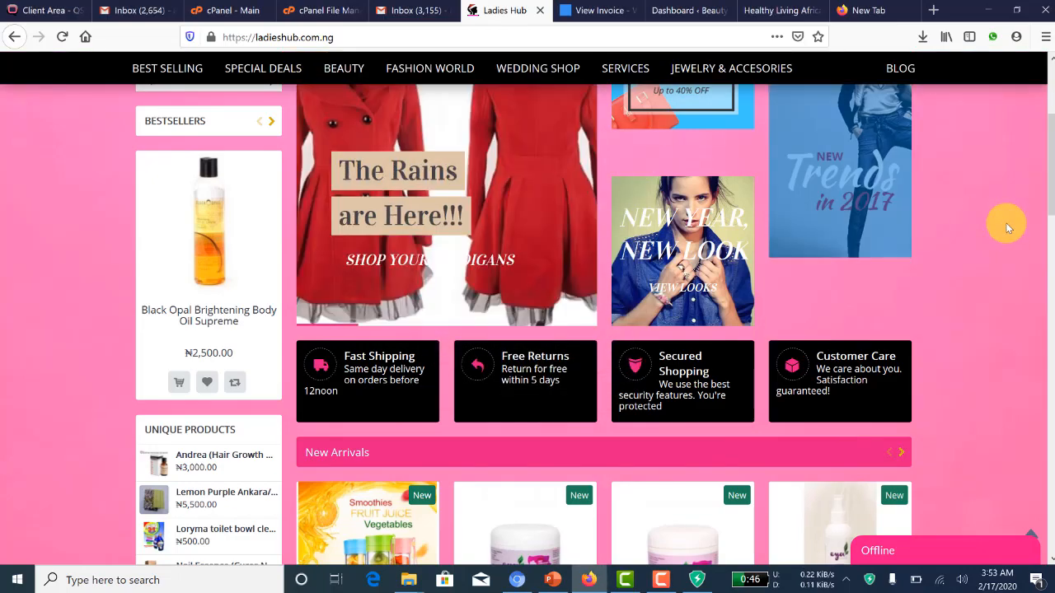
Browse the homepage's product sections and view the Portable Rechargeable Blender product page.
scroll(1005, 223, up, 1)
scroll(1006, 223, down, 5)
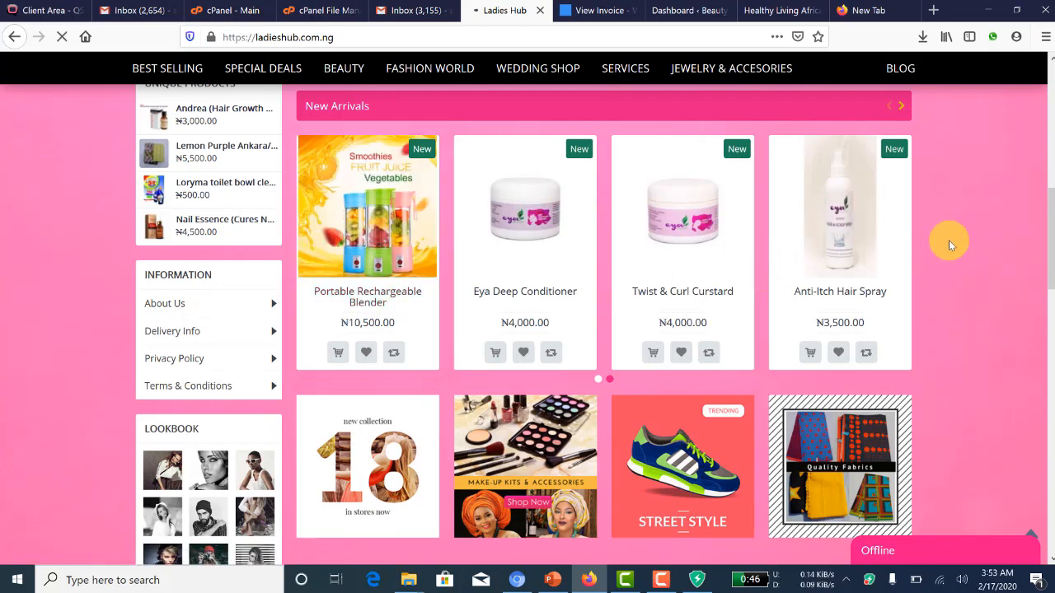
scroll(949, 243, down, 10)
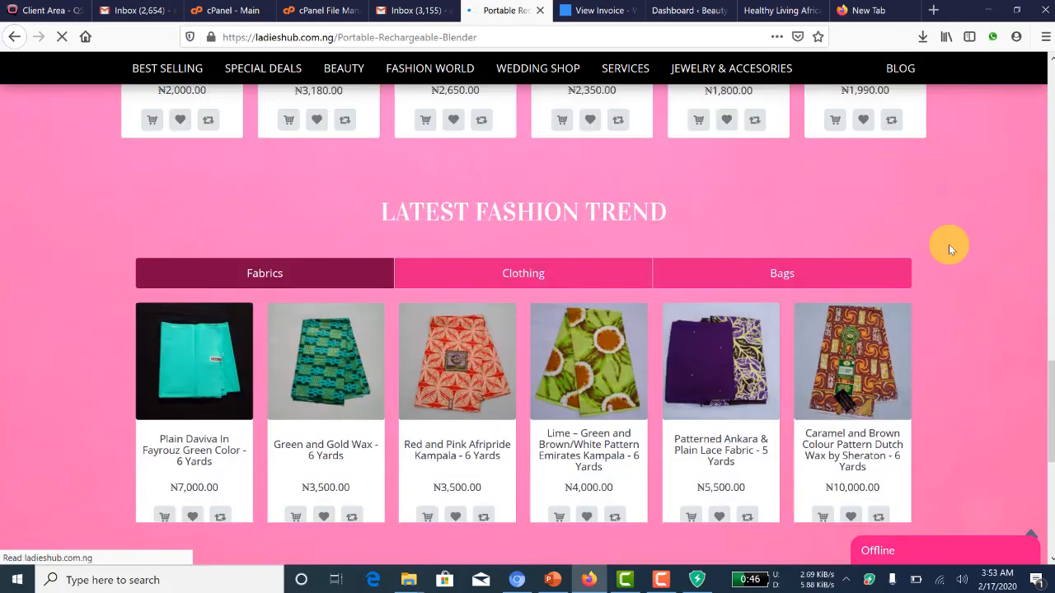
scroll(948, 244, up, 15)
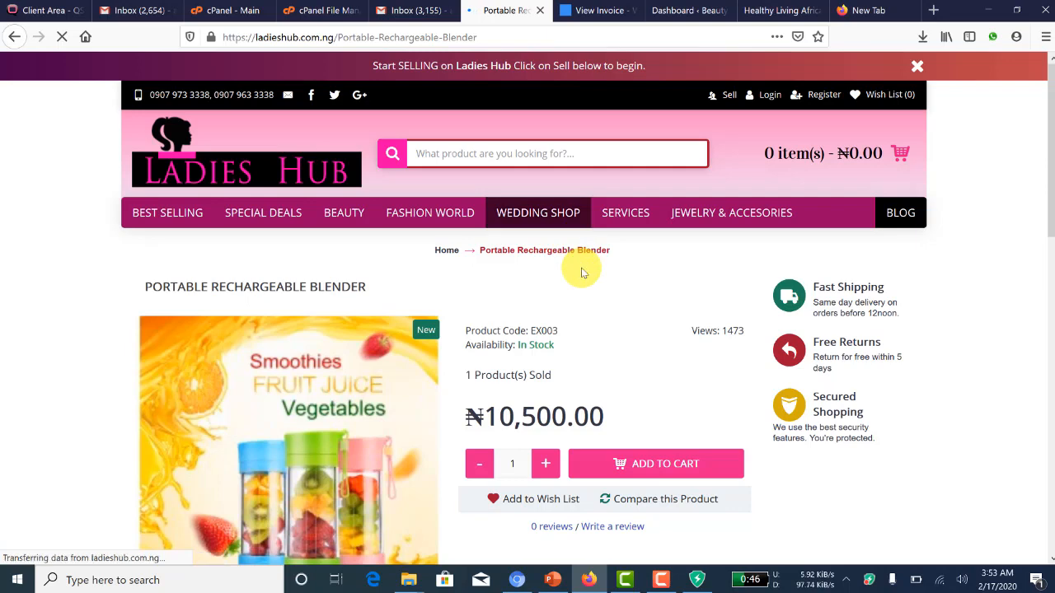
scroll(579, 268, down, 3)
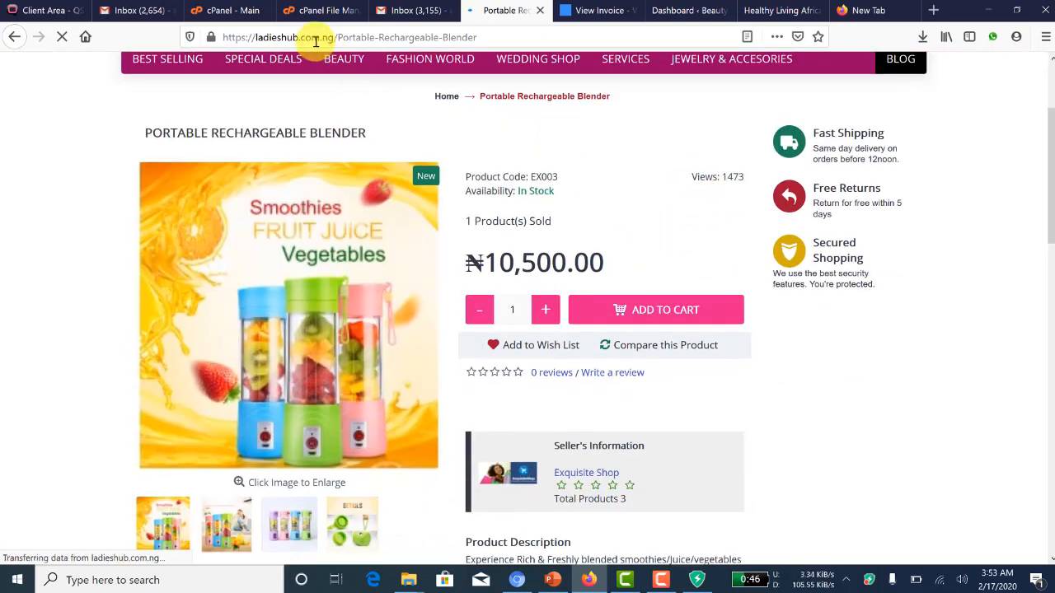
Switch to the cPanel main page and review its tool sections down to the Softaculous Apps Installer.
click(238, 11)
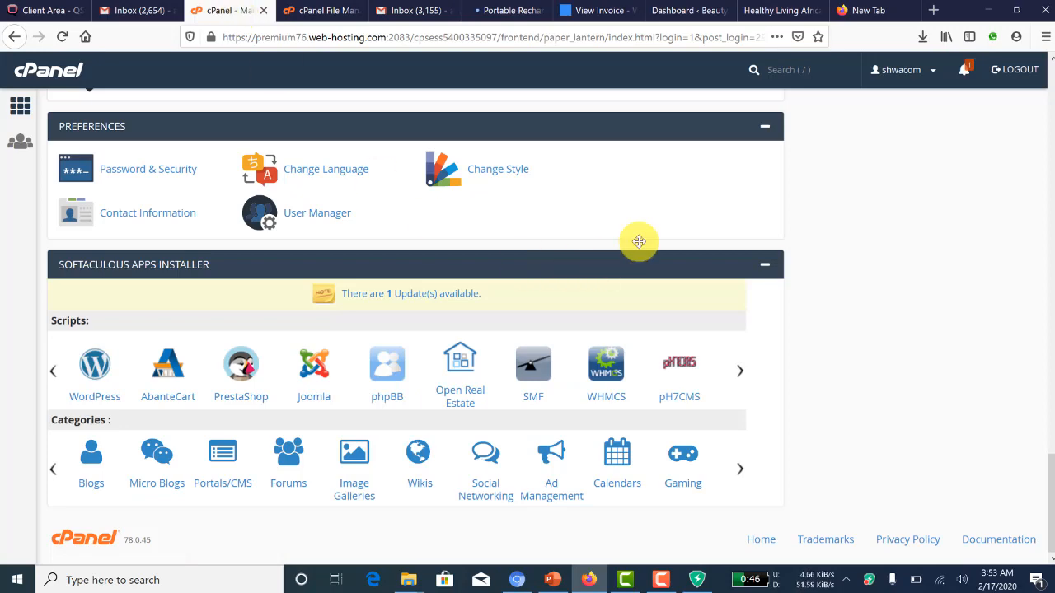
scroll(797, 299, up, 10)
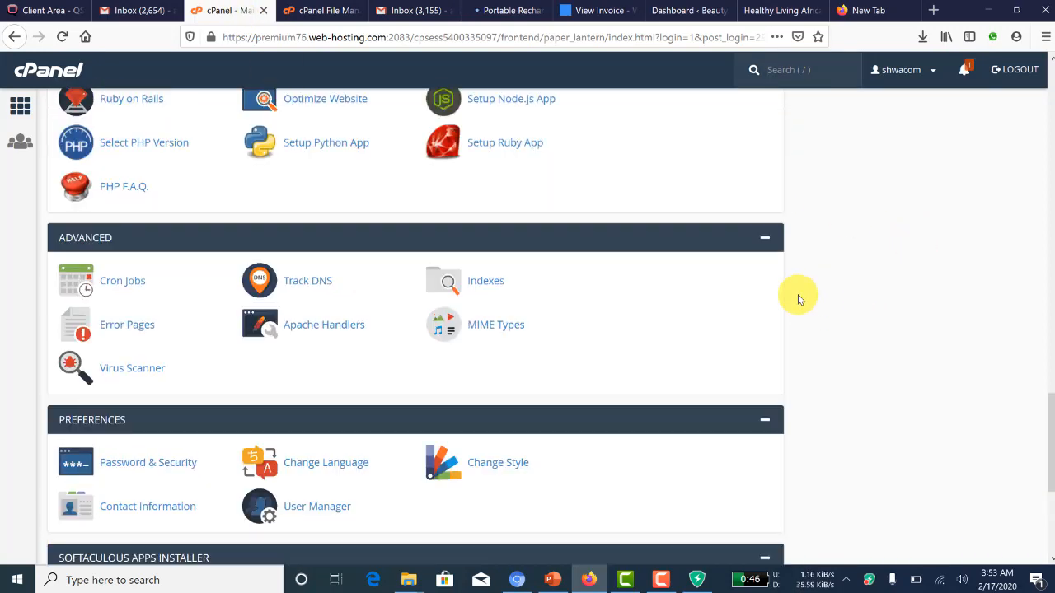
scroll(798, 299, up, 10)
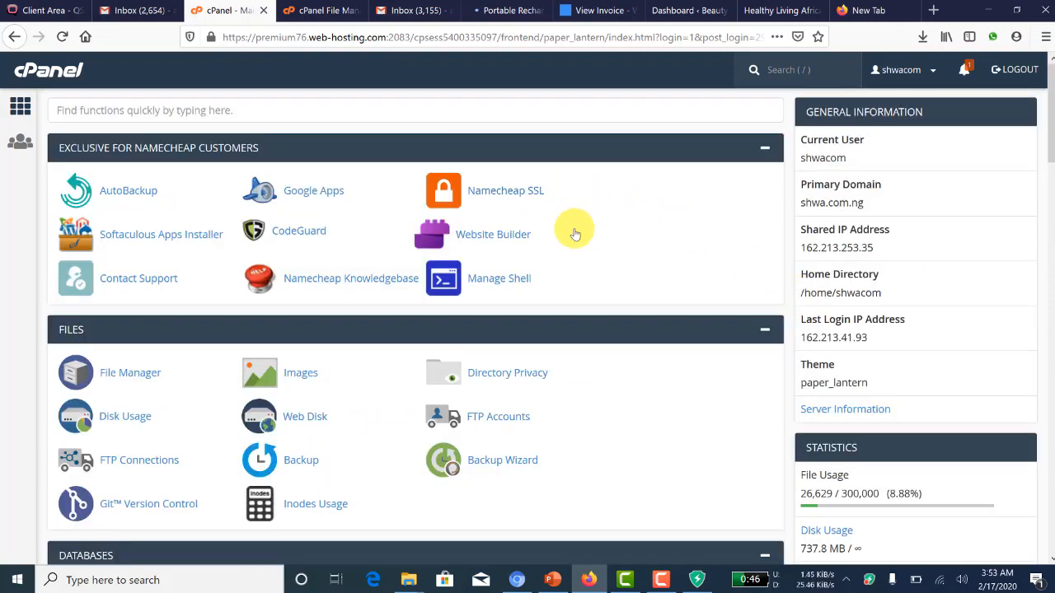
scroll(572, 228, down, 5)
scroll(619, 313, down, 3)
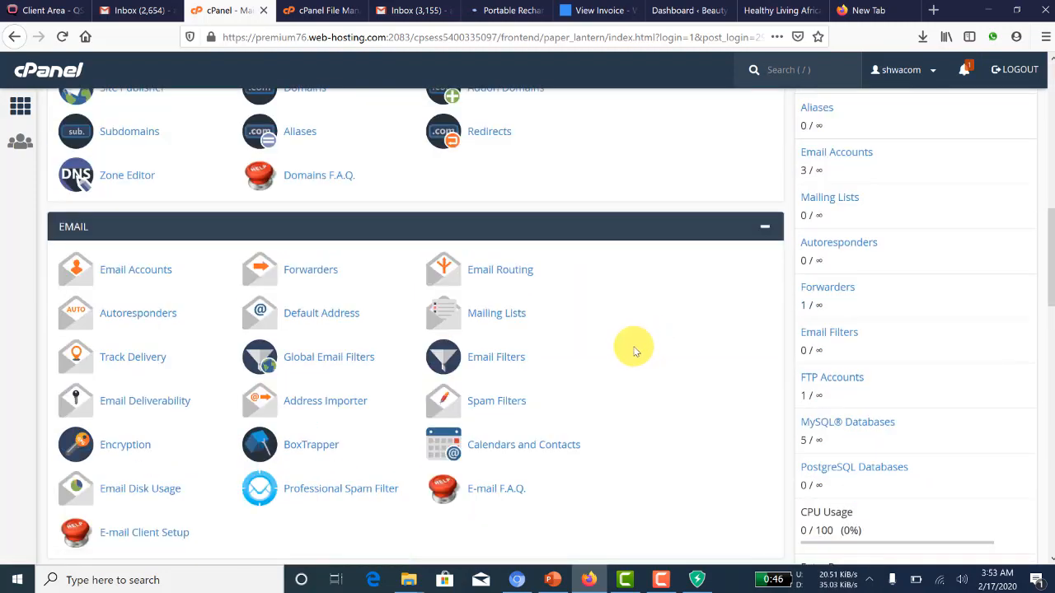
scroll(670, 245, down, 4)
scroll(672, 249, down, 8)
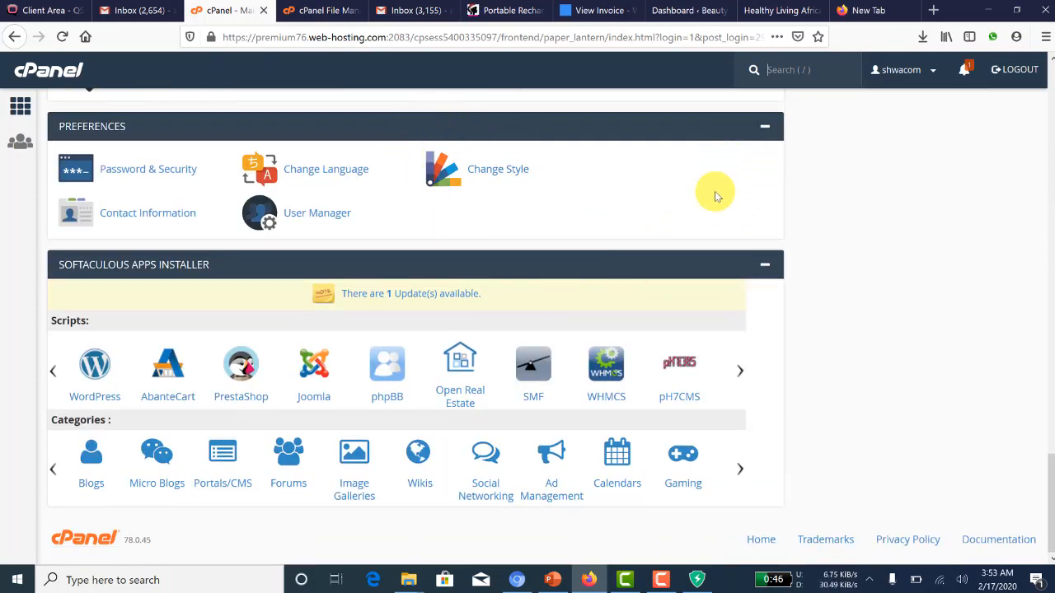
key(slash)
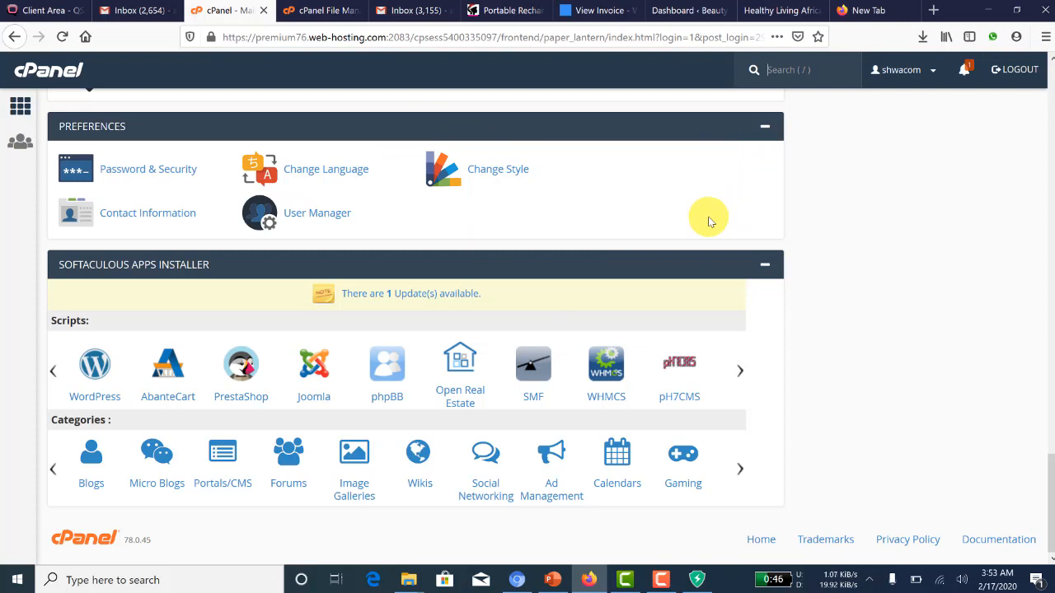
click(869, 10)
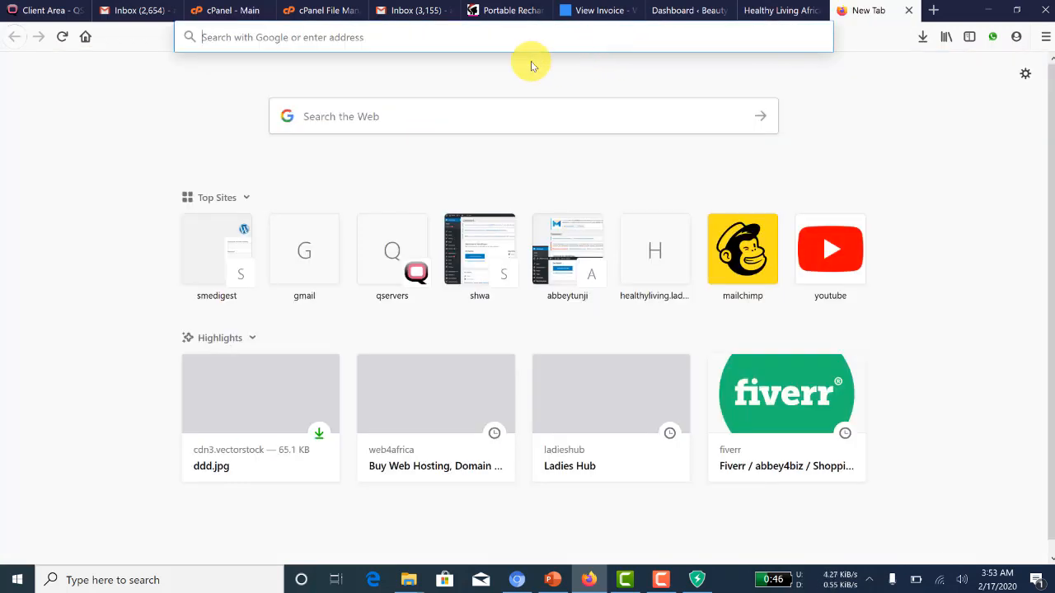
text(qse)
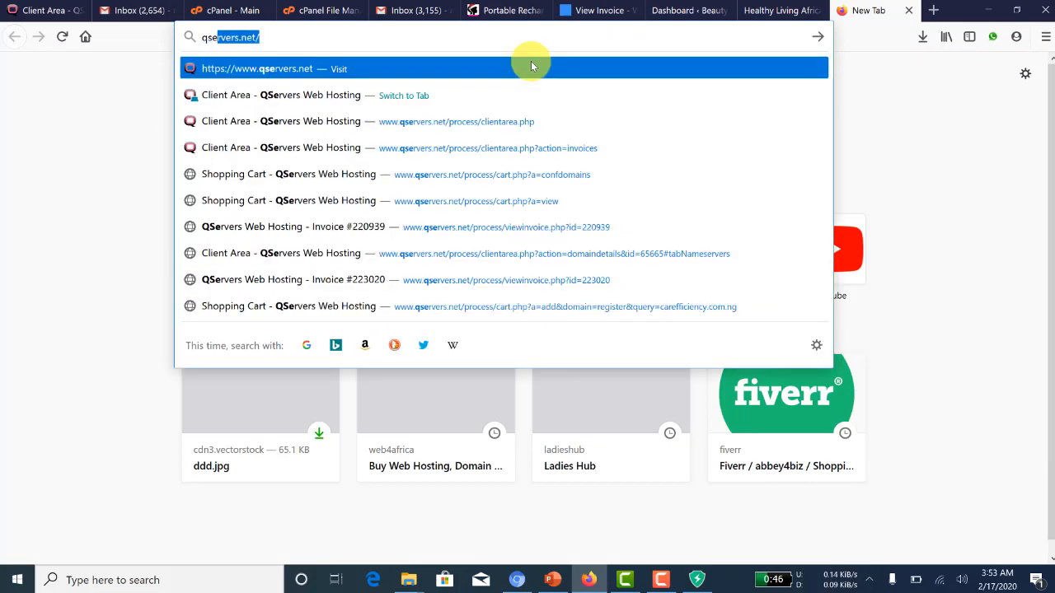
key(Return)
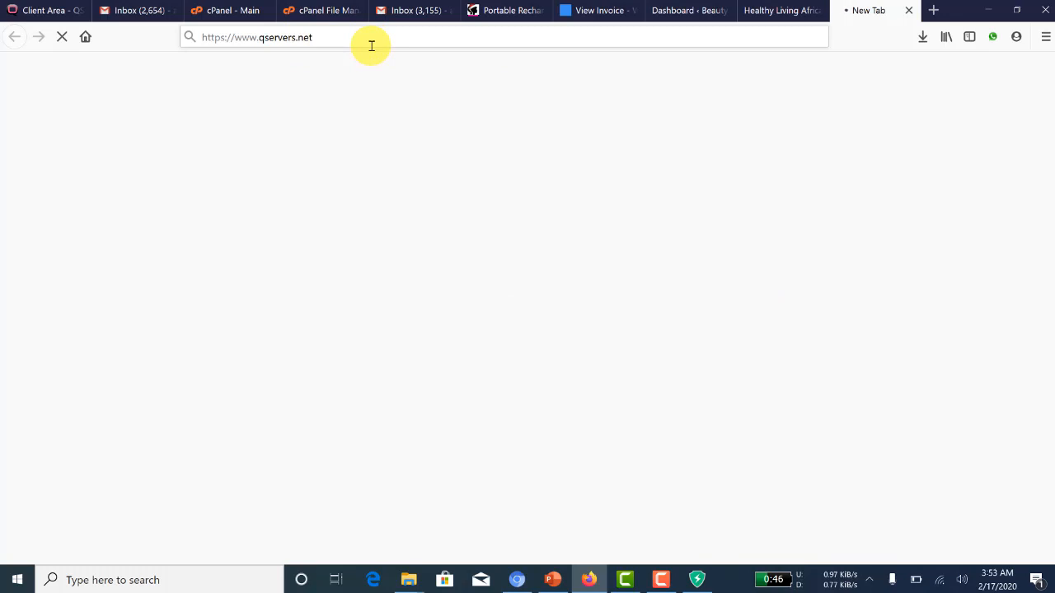
click(370, 39)
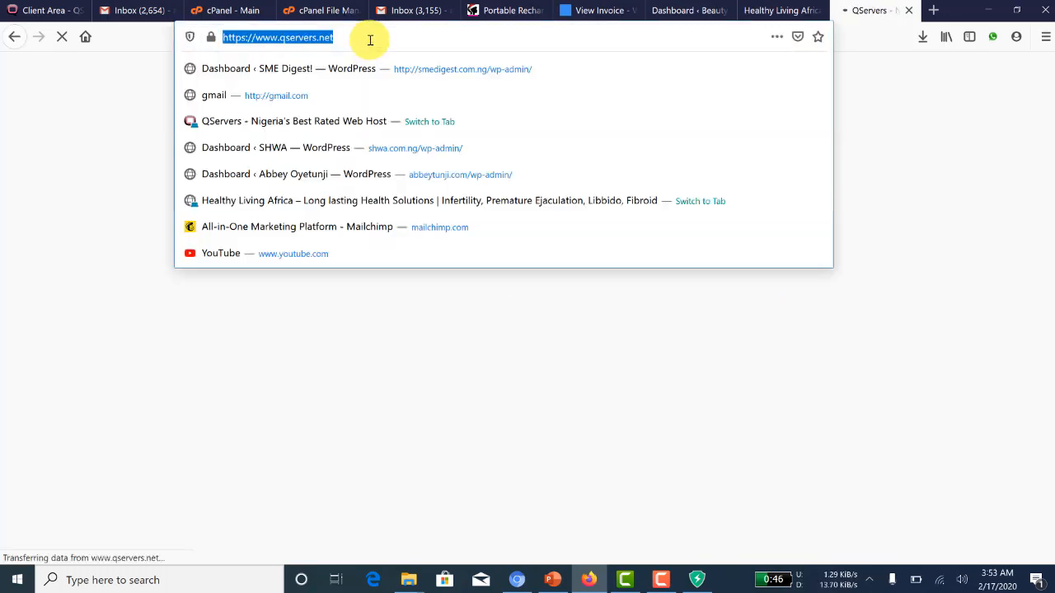
click(402, 38)
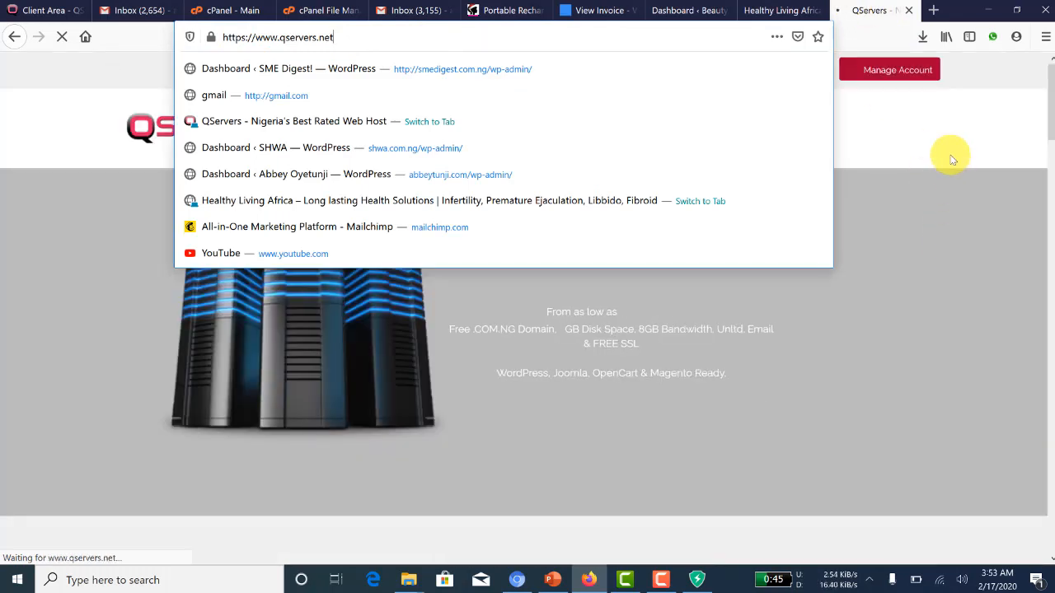
click(947, 156)
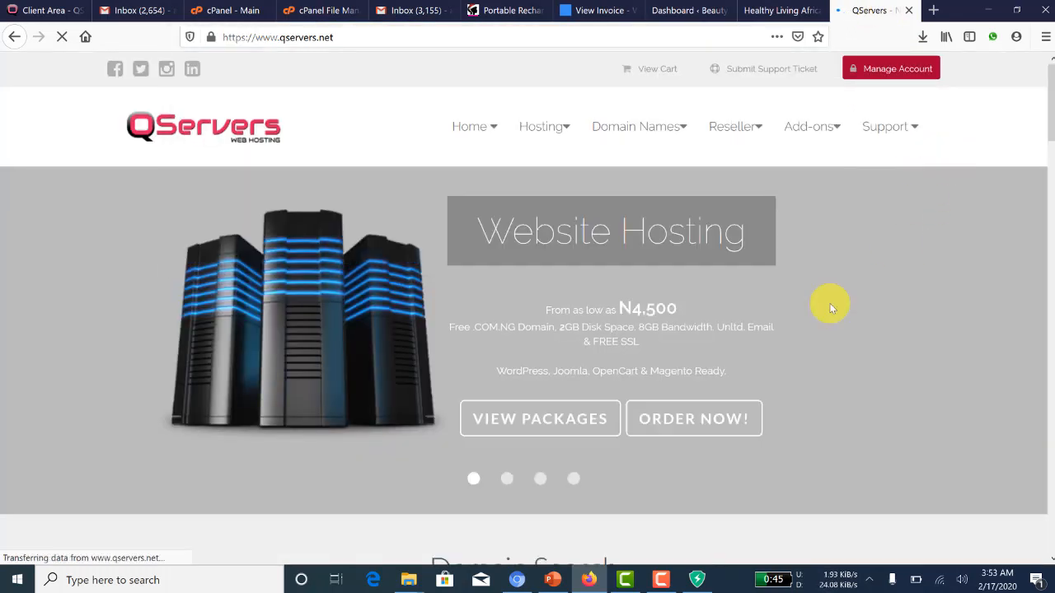
Search the availability of the domain mybags.com.ng in the site's Domain Search.
scroll(831, 308, down, 4)
click(321, 329)
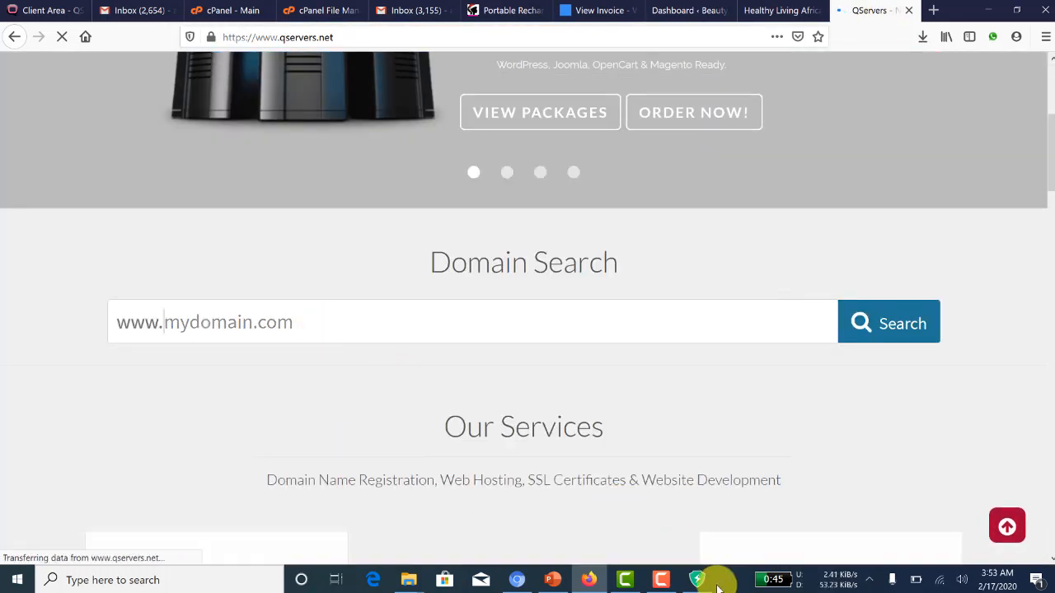
mouse_move(668, 588)
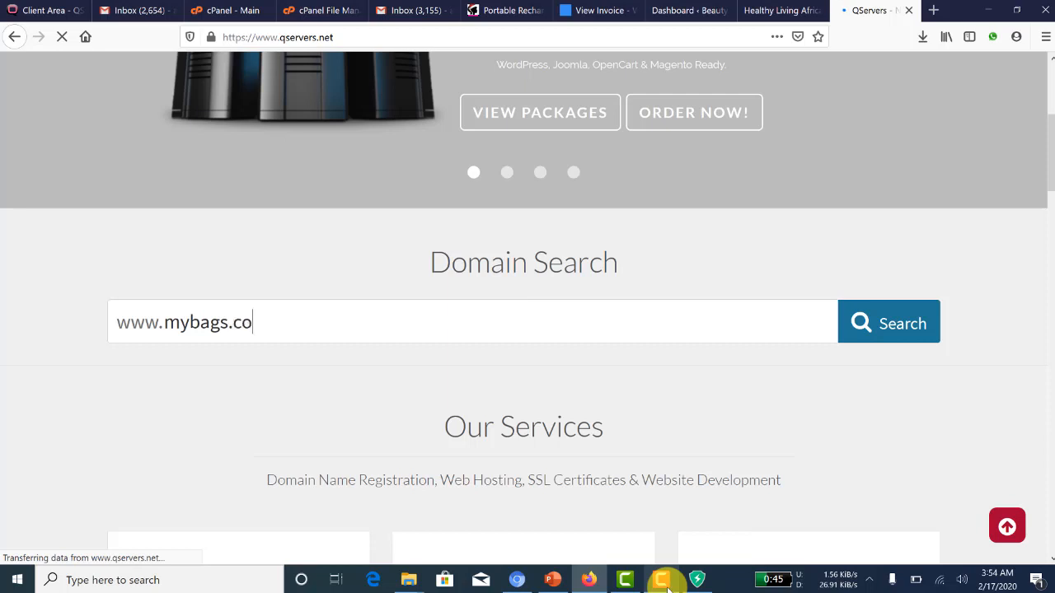
text(.ng)
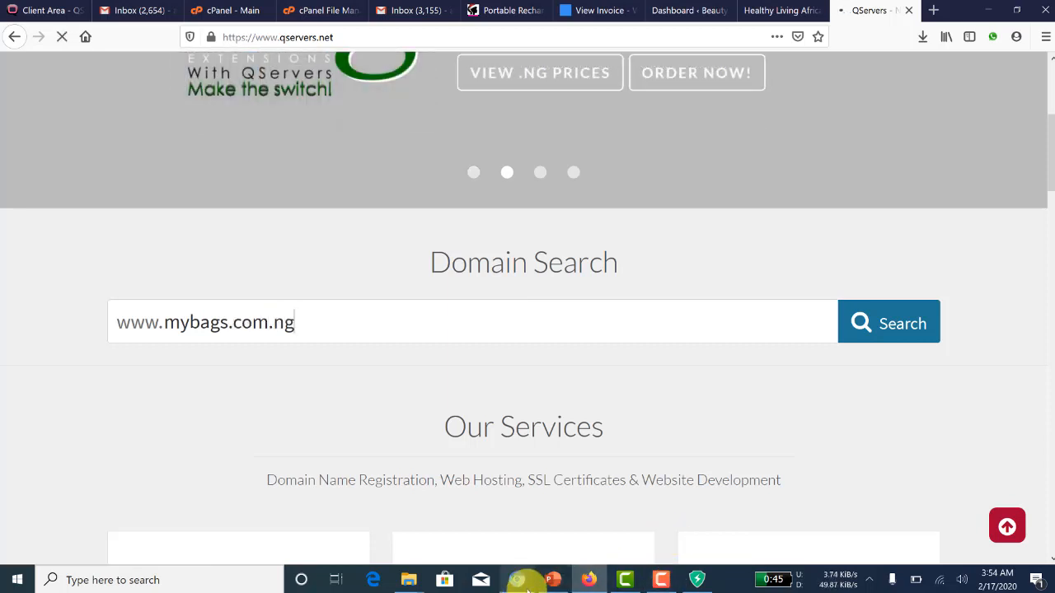
key(Return)
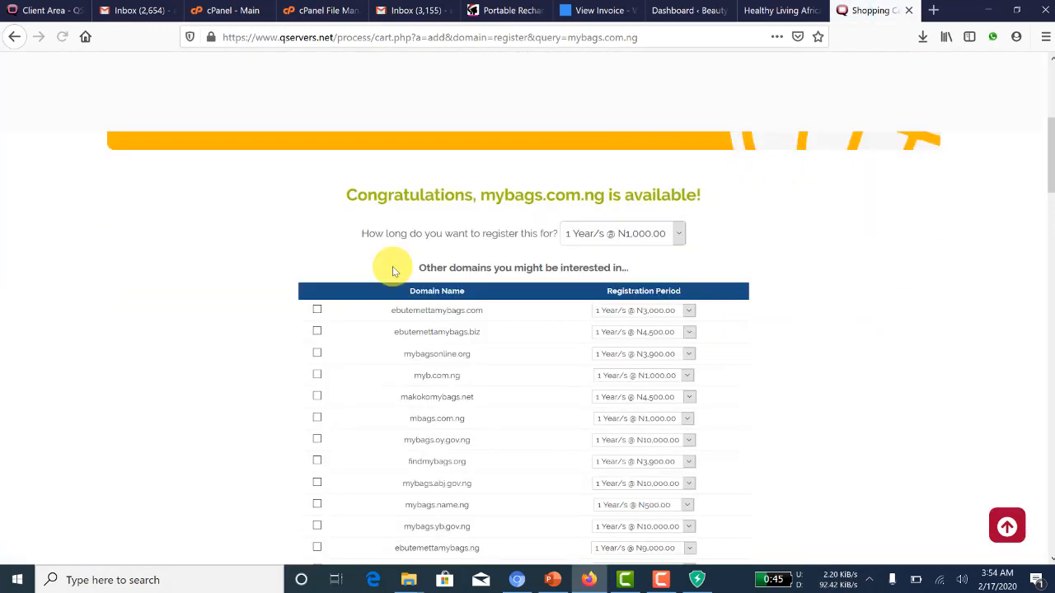
Examine the availability result and registration price for mybags.com.ng, along with the suggested alternative domains.
scroll(395, 278, up, 3)
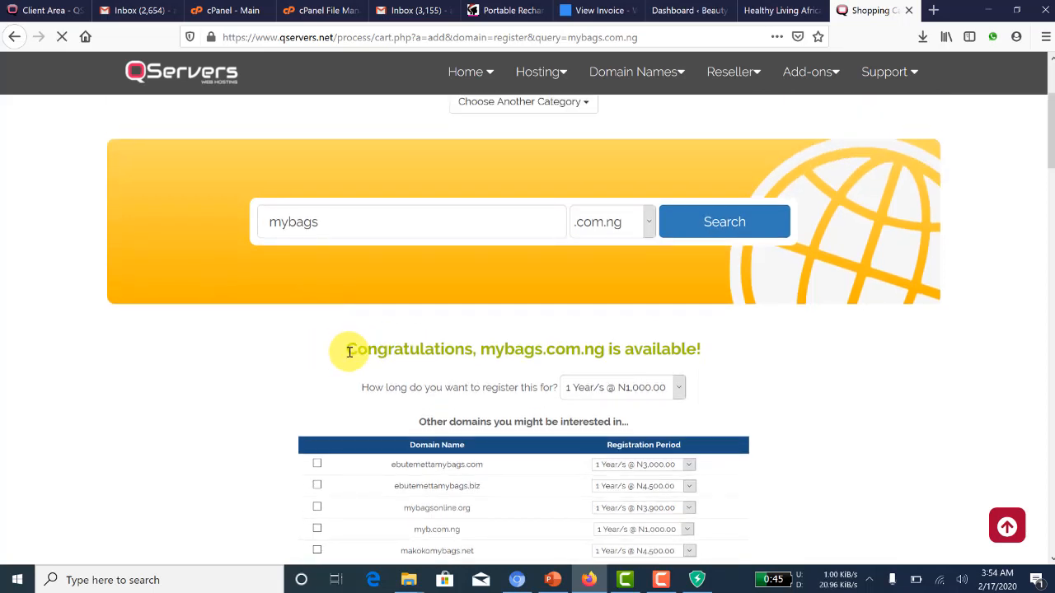
drag(349, 352, 727, 367)
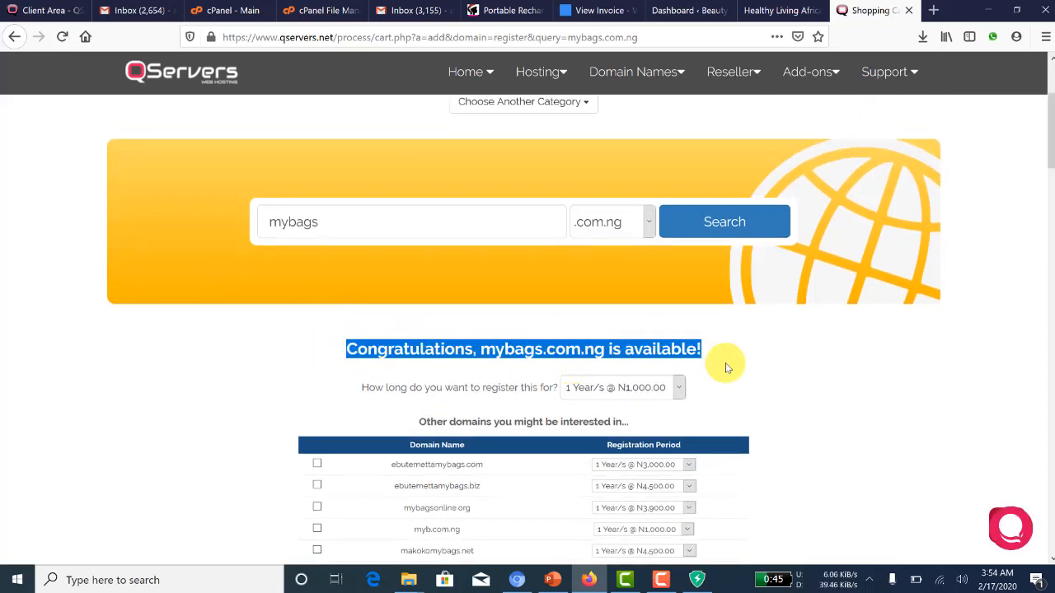
click(726, 367)
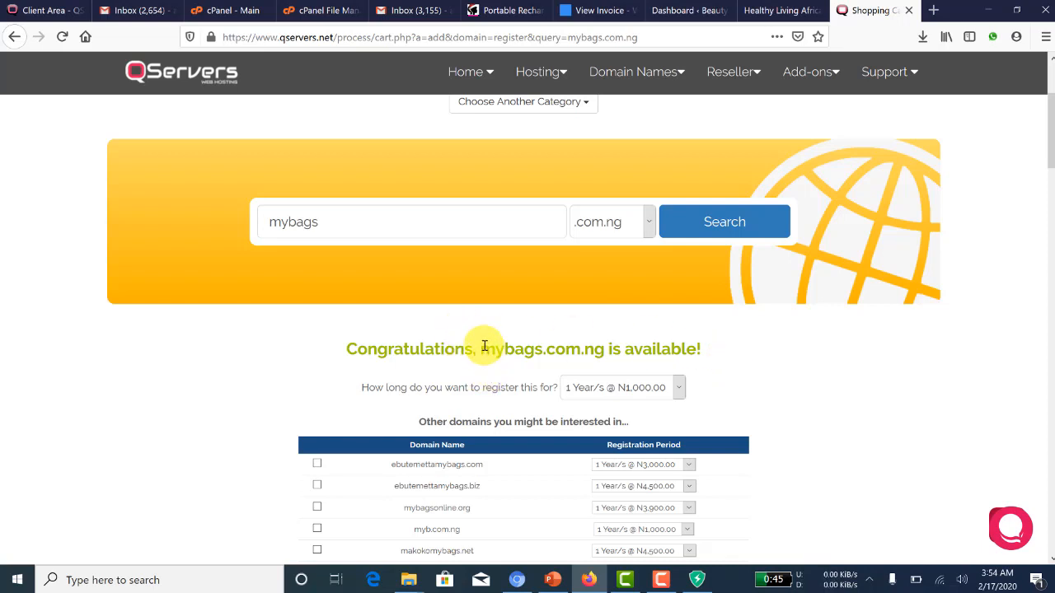
drag(485, 345, 610, 353)
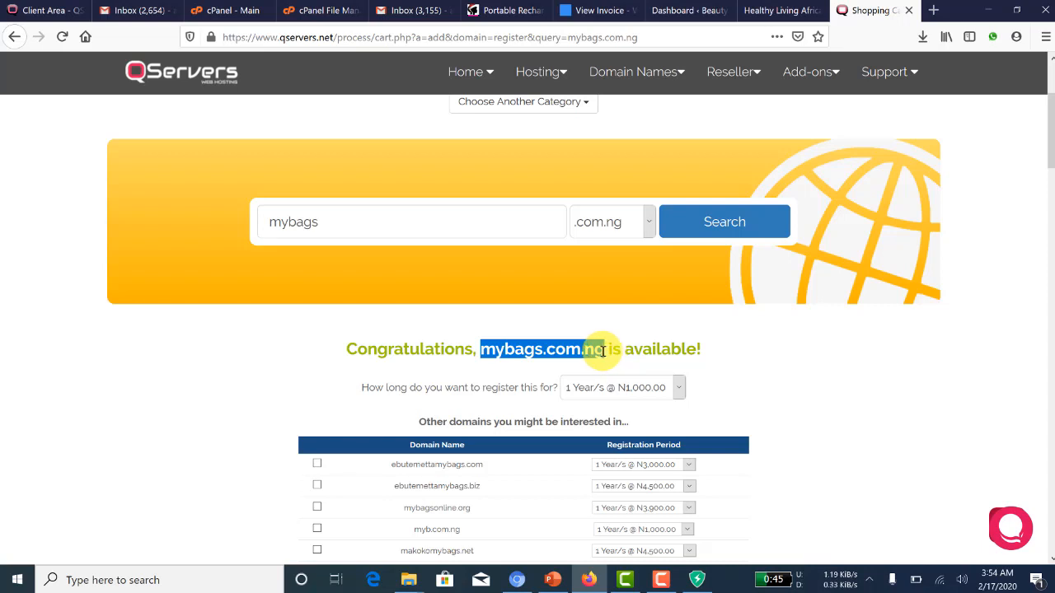
scroll(602, 351, down, 2)
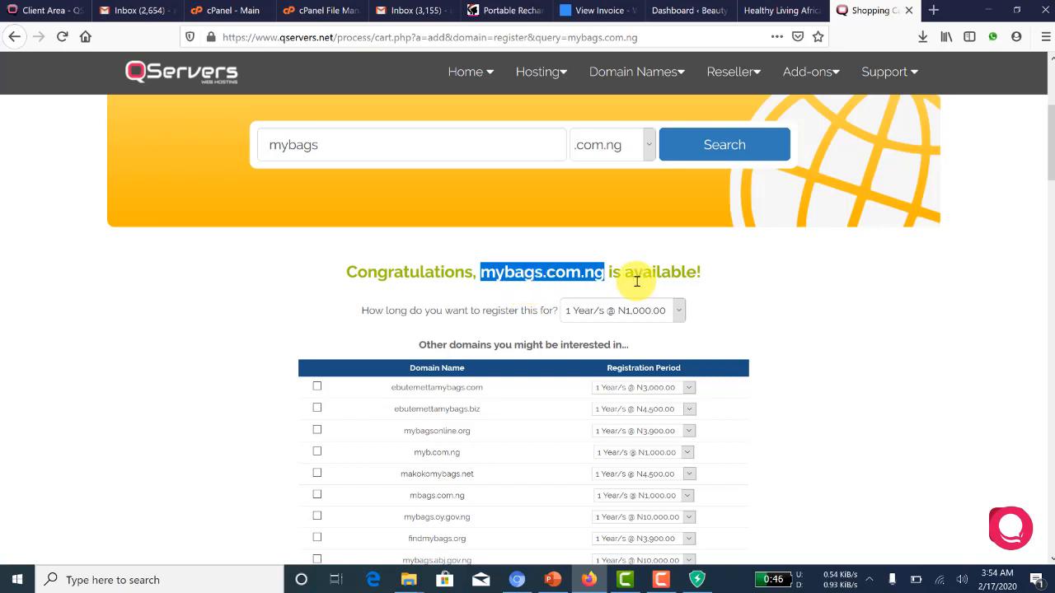
click(734, 295)
scroll(735, 299, up, 1)
scroll(735, 298, up, 3)
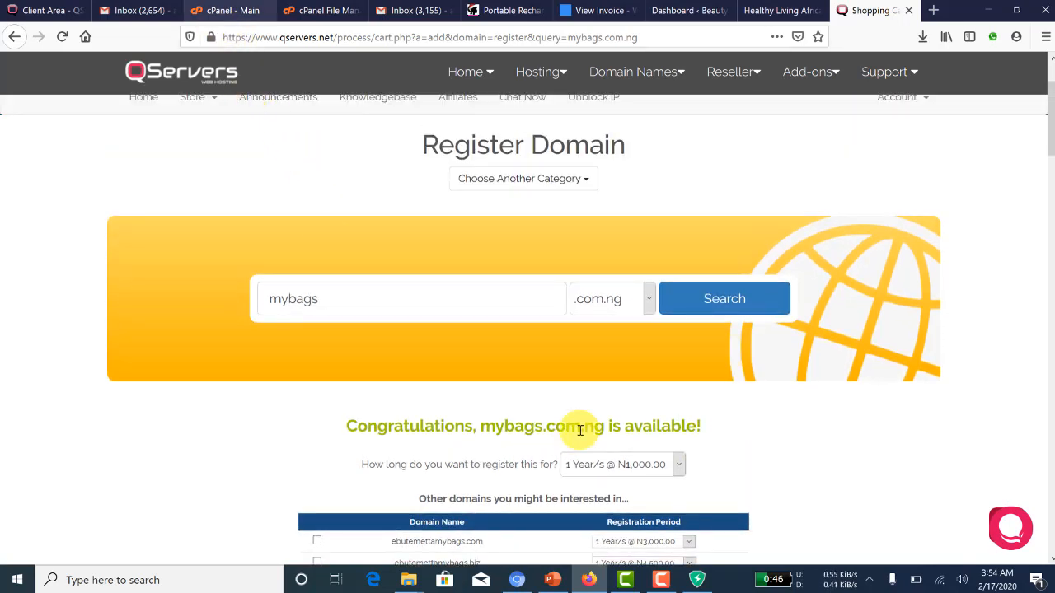
Return to the cPanel main page and view the tool sections at its beginning.
click(225, 13)
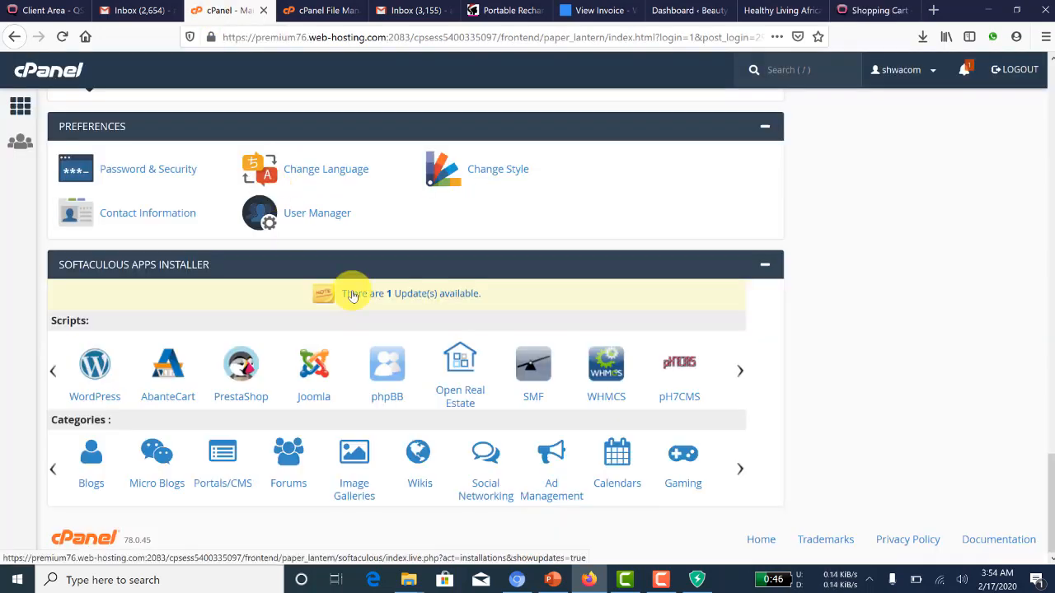
scroll(353, 295, up, 20)
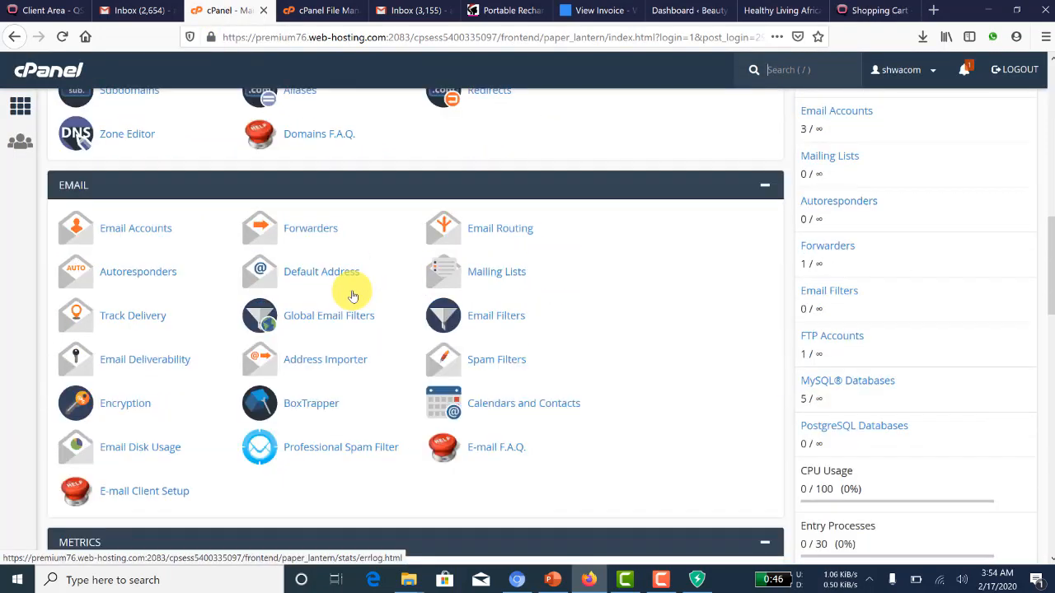
scroll(353, 295, up, 3)
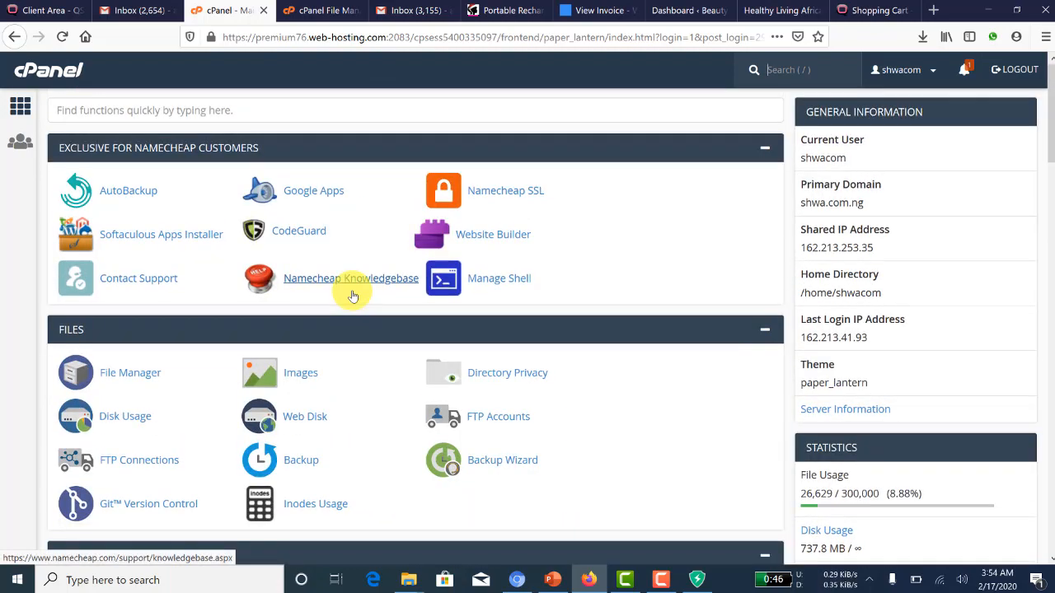
Open WordPress from the Softaculous Apps Installer section and bring up its installation form.
scroll(353, 295, down, 20)
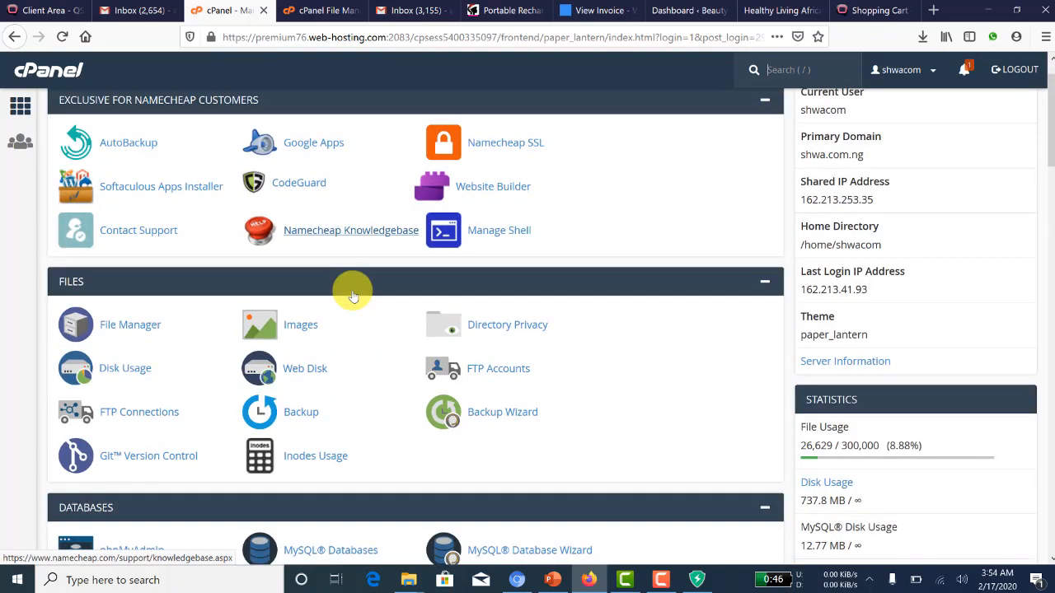
scroll(353, 295, down, 3)
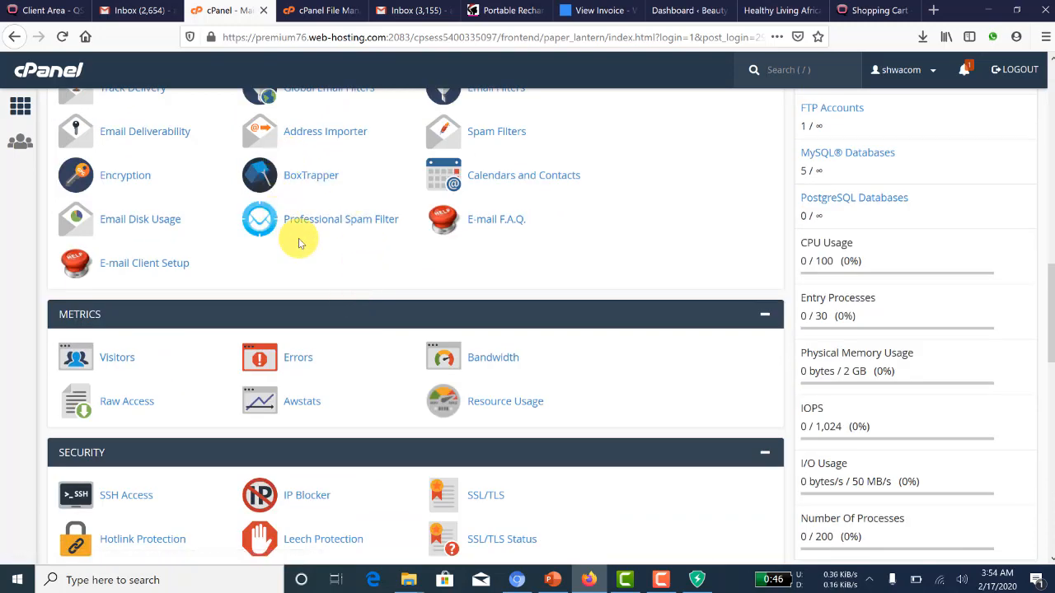
scroll(299, 243, down, 20)
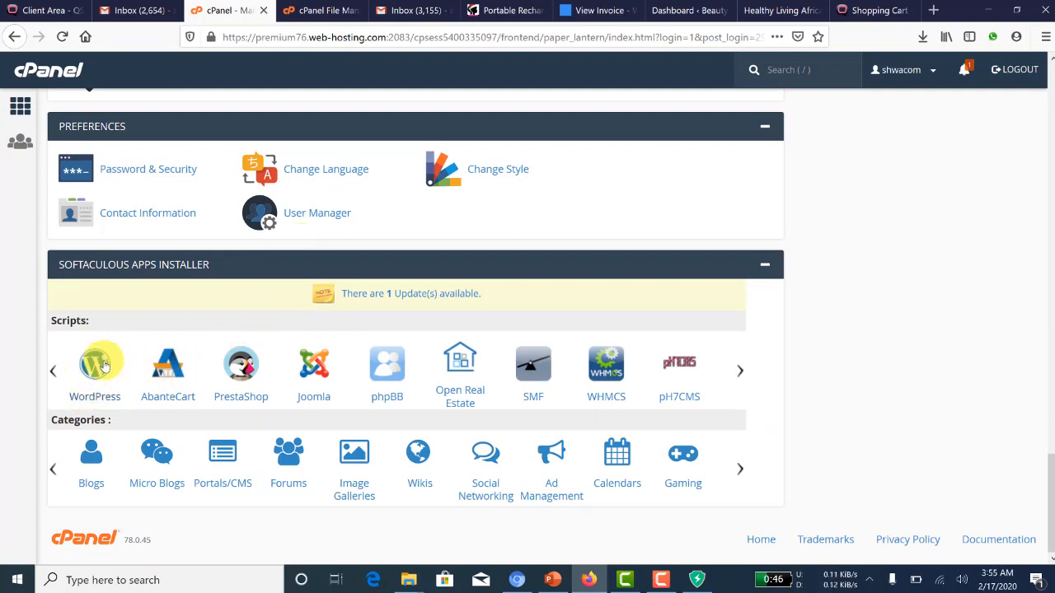
click(96, 402)
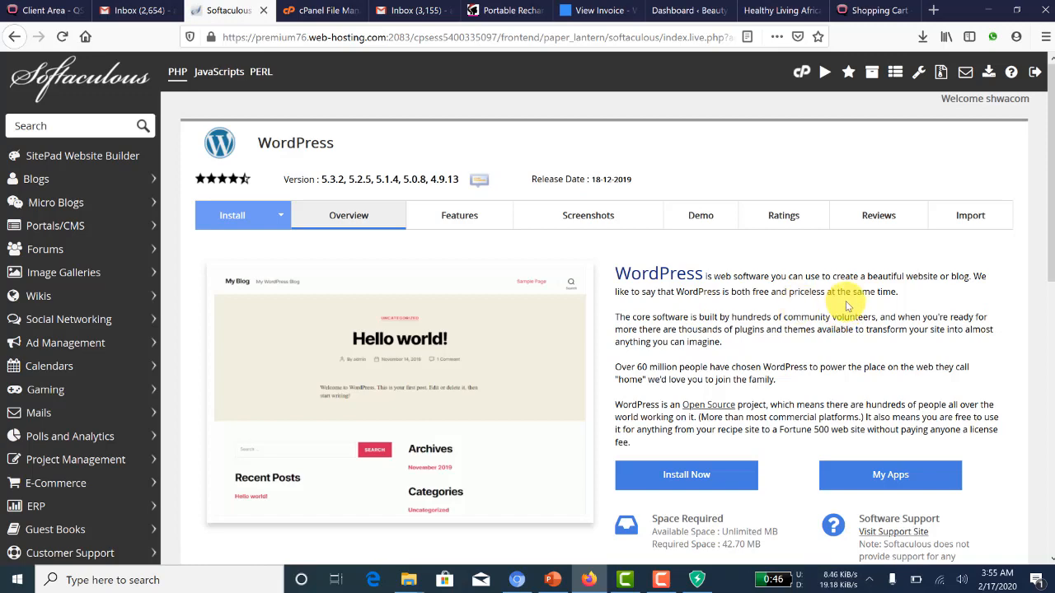
scroll(841, 298, down, 3)
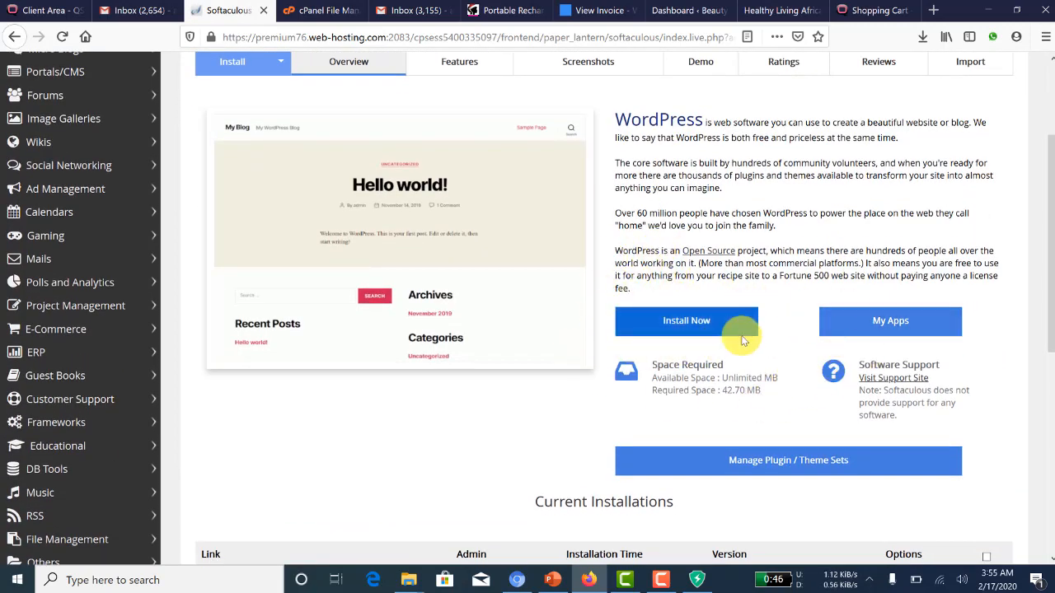
click(716, 327)
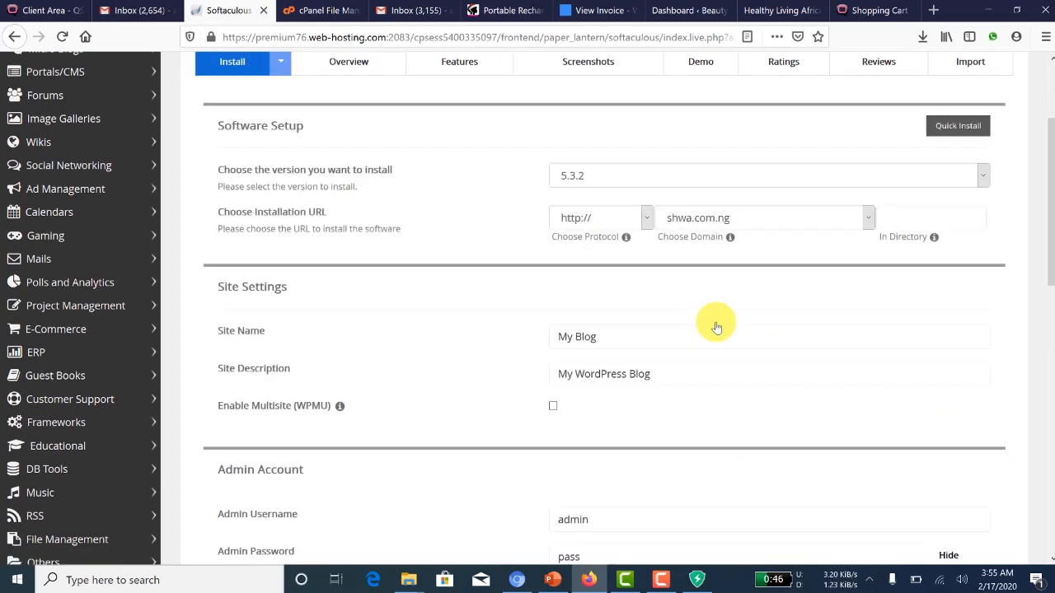
scroll(715, 327, up, 2)
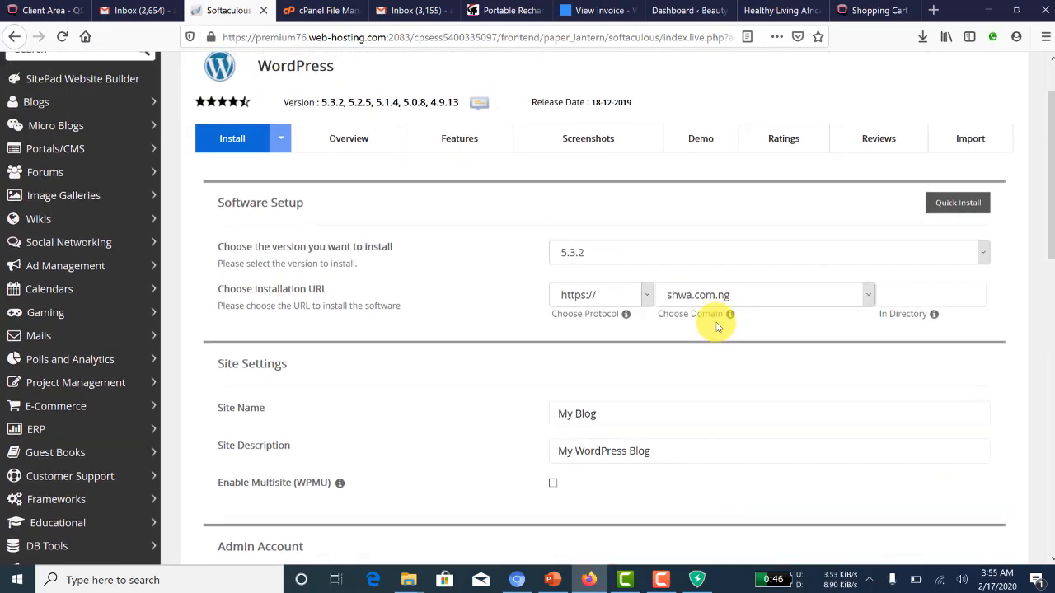
Choose WordPress version 5.3.2 and the domain shwa.com.ng for the installation.
click(629, 255)
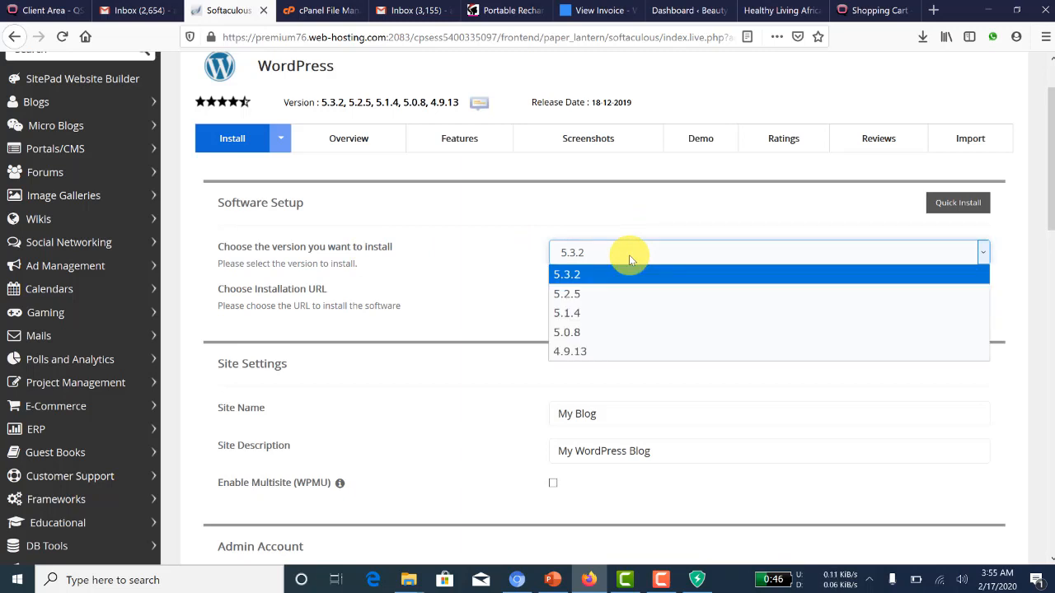
click(584, 277)
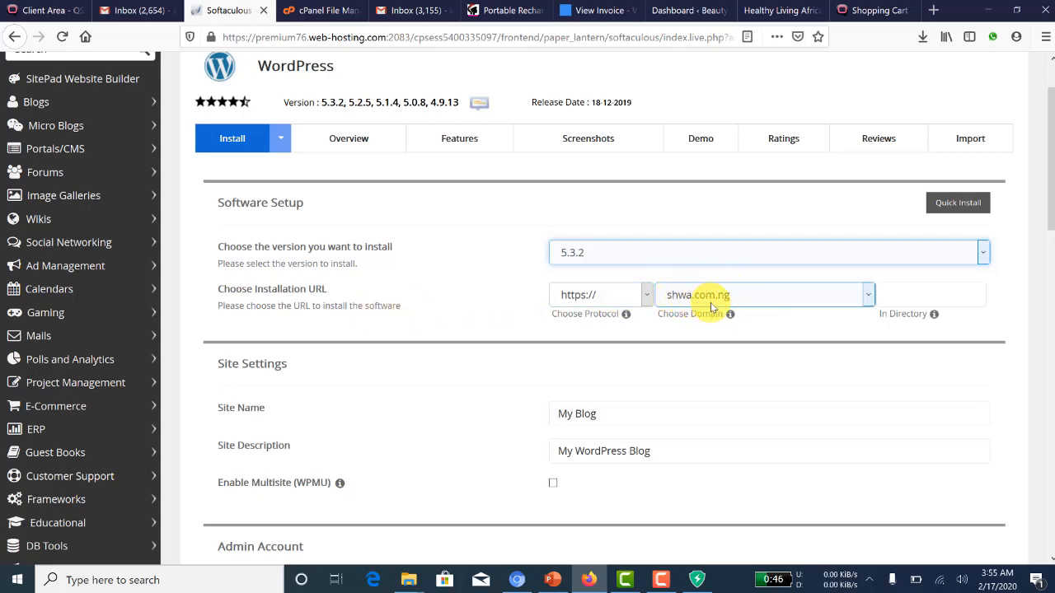
click(865, 296)
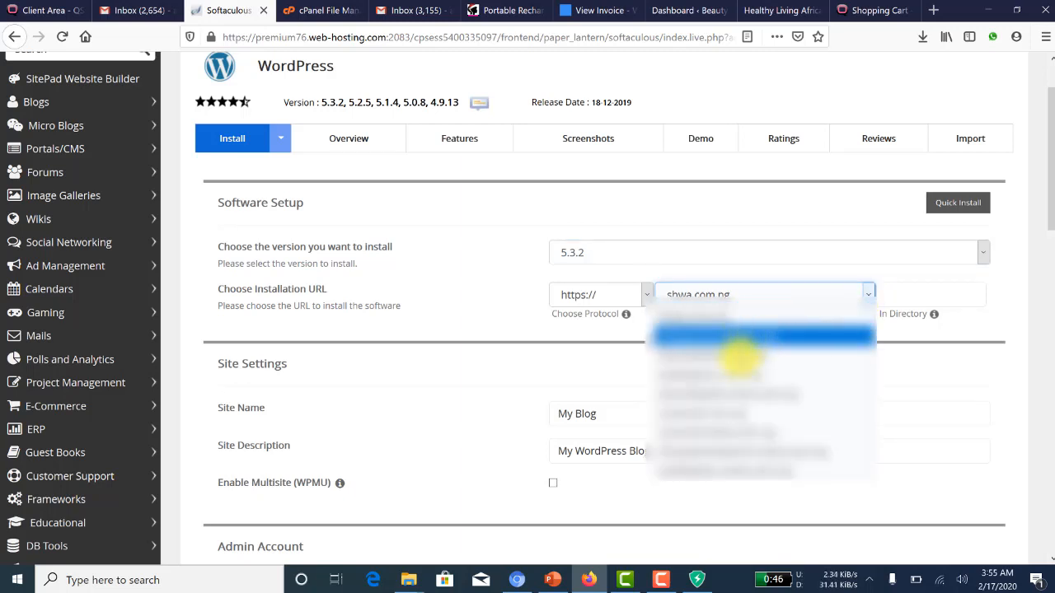
click(841, 300)
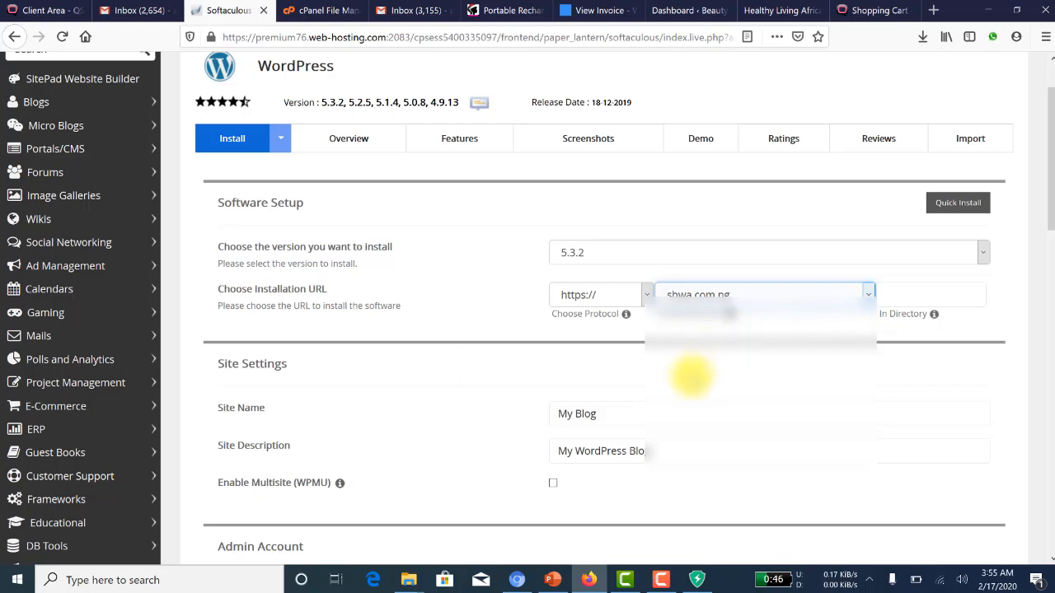
click(662, 410)
click(892, 294)
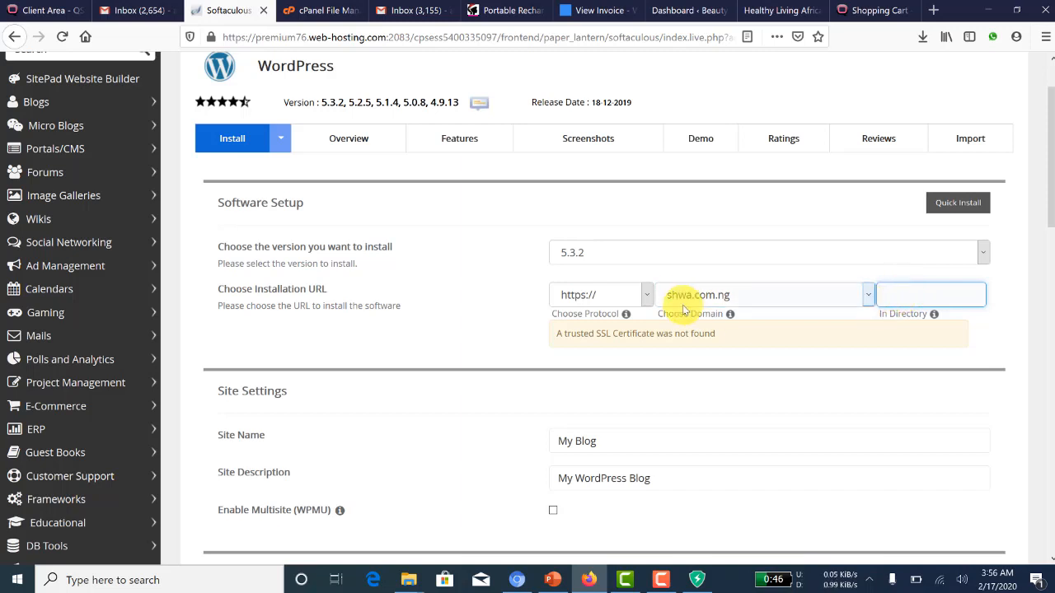
click(614, 296)
click(626, 317)
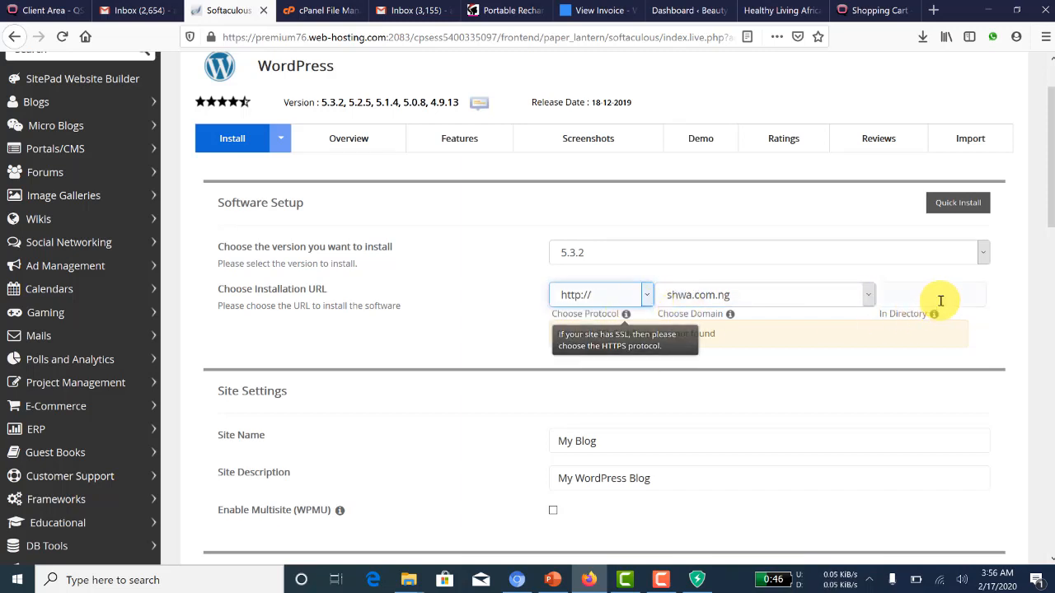
click(938, 295)
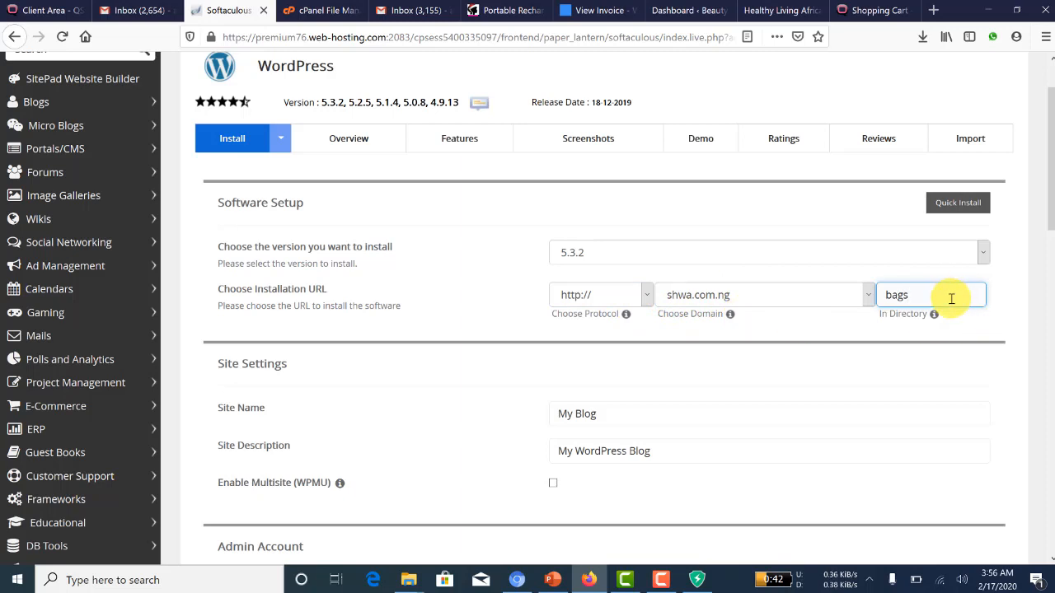
scroll(946, 305, down, 2)
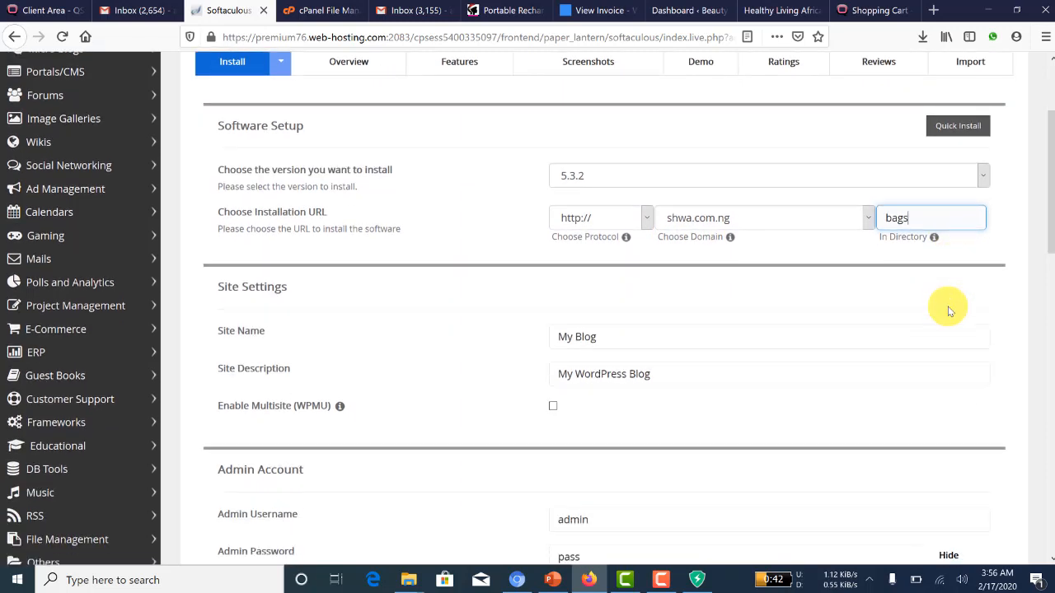
scroll(939, 311, down, 2)
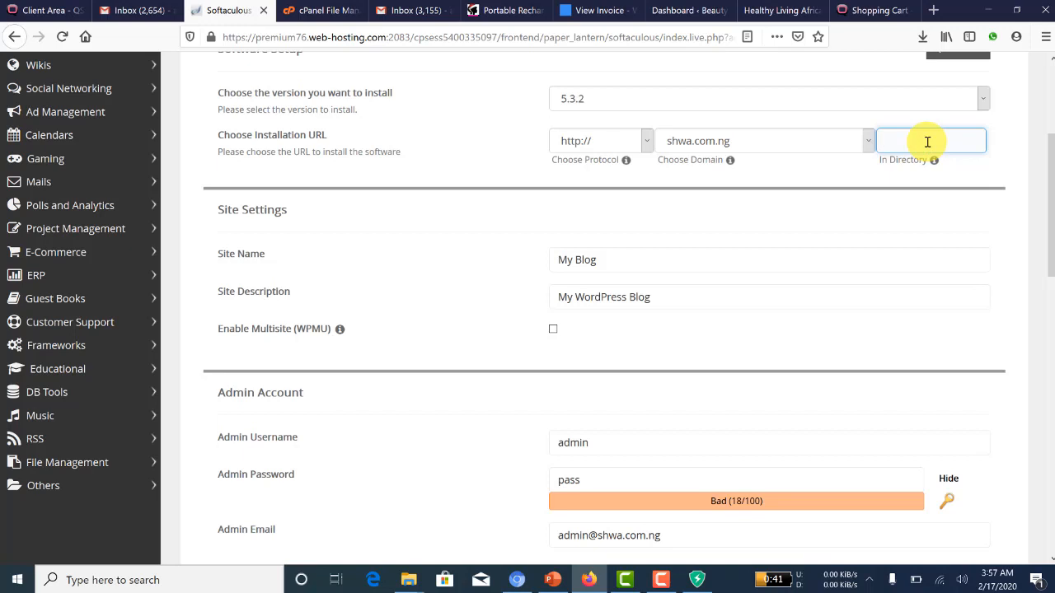
text(ags)
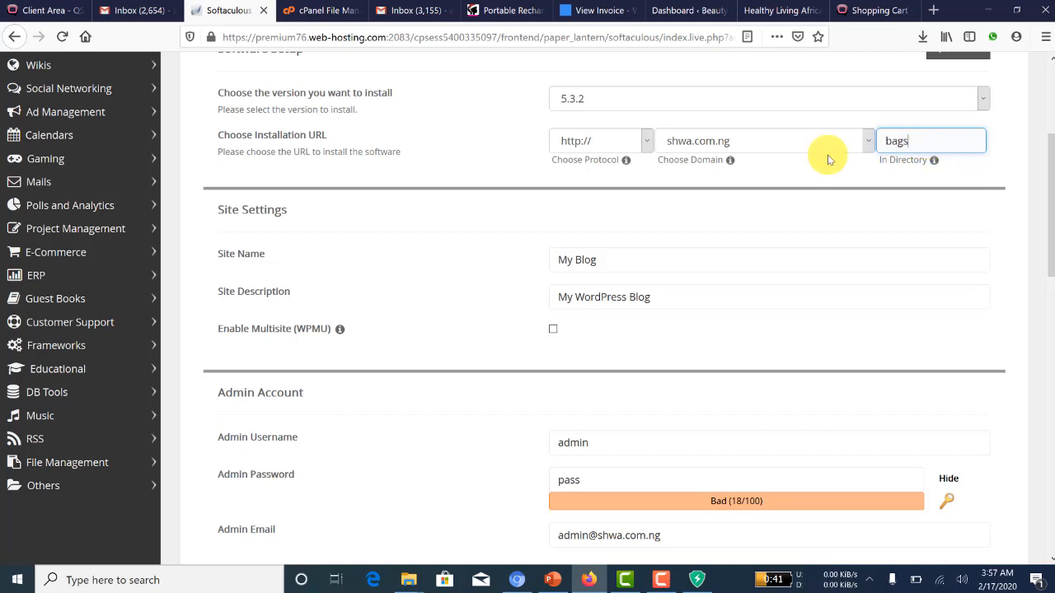
Replace the site name with "My Bags Online".
click(600, 263)
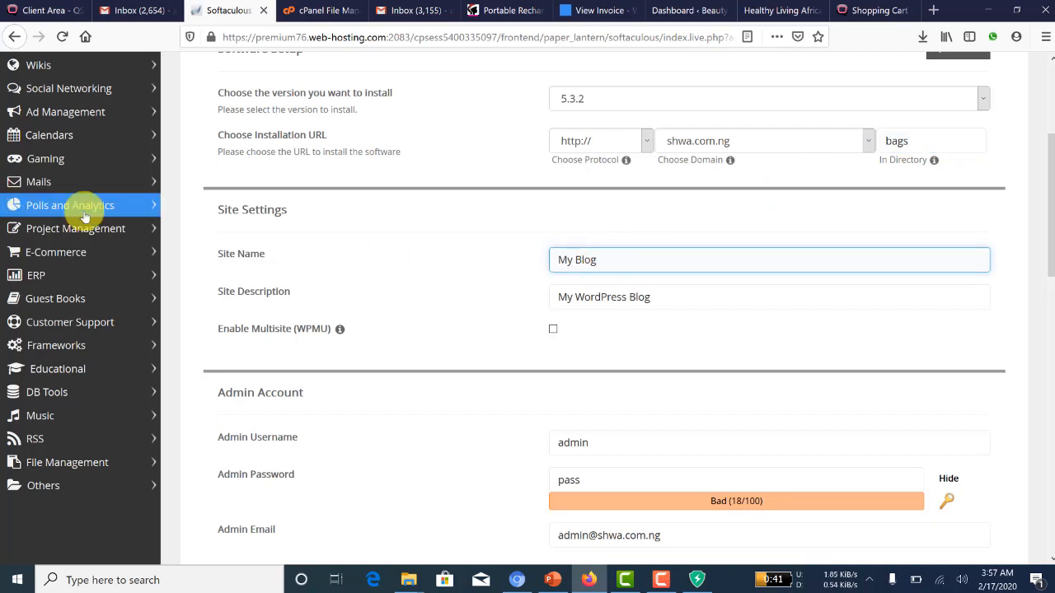
drag(652, 266, 516, 261)
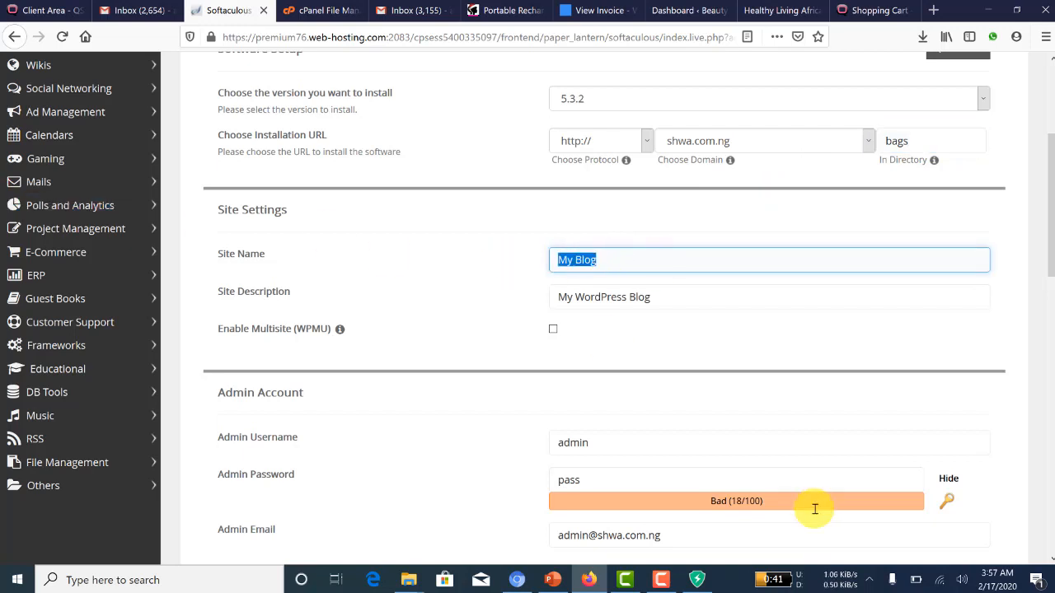
text(My)
text(Bags Online)
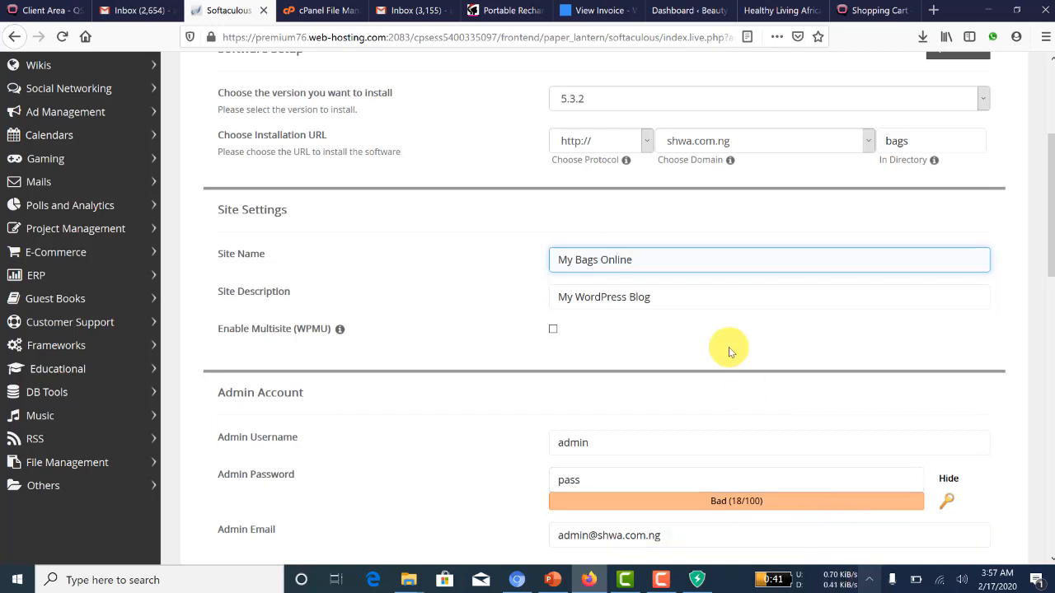
Replace the site description with "Luxury and affordable bags available for sales".
click(690, 298)
drag(690, 298, 555, 297)
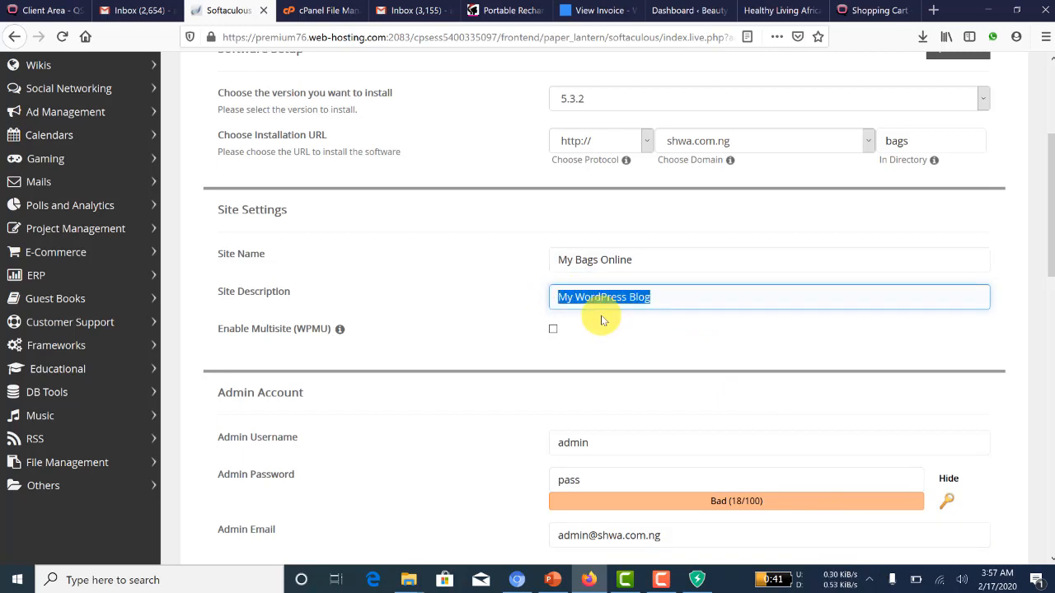
text(Luxury and)
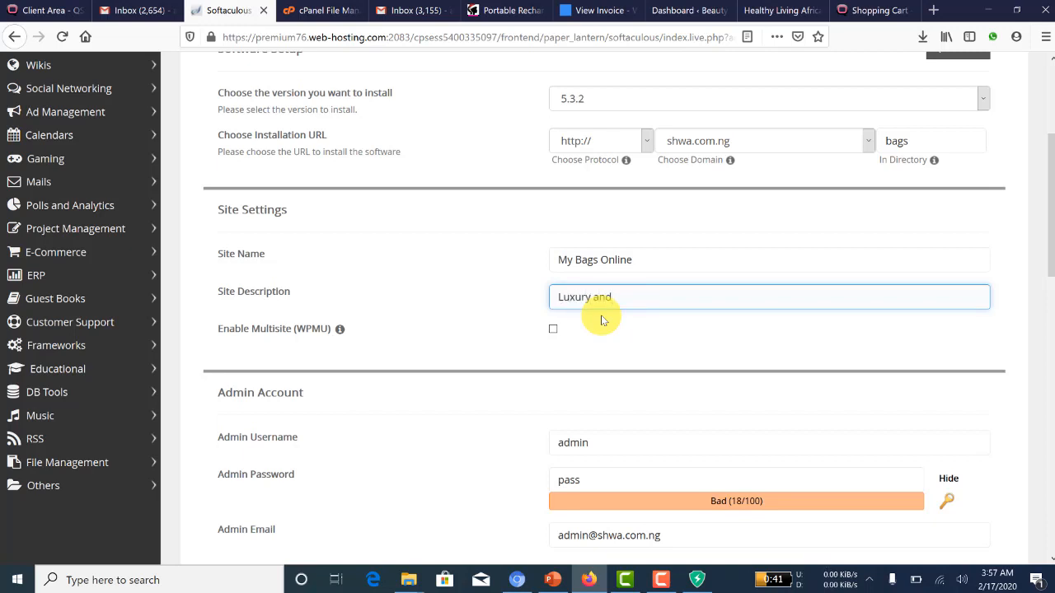
text( affordable bags availabl)
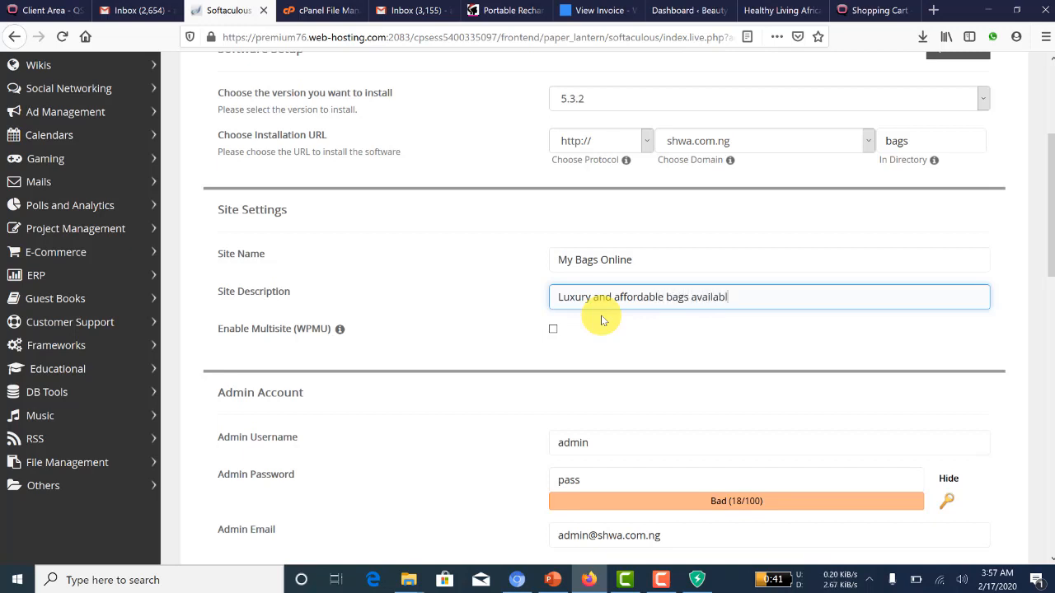
text(e for sales)
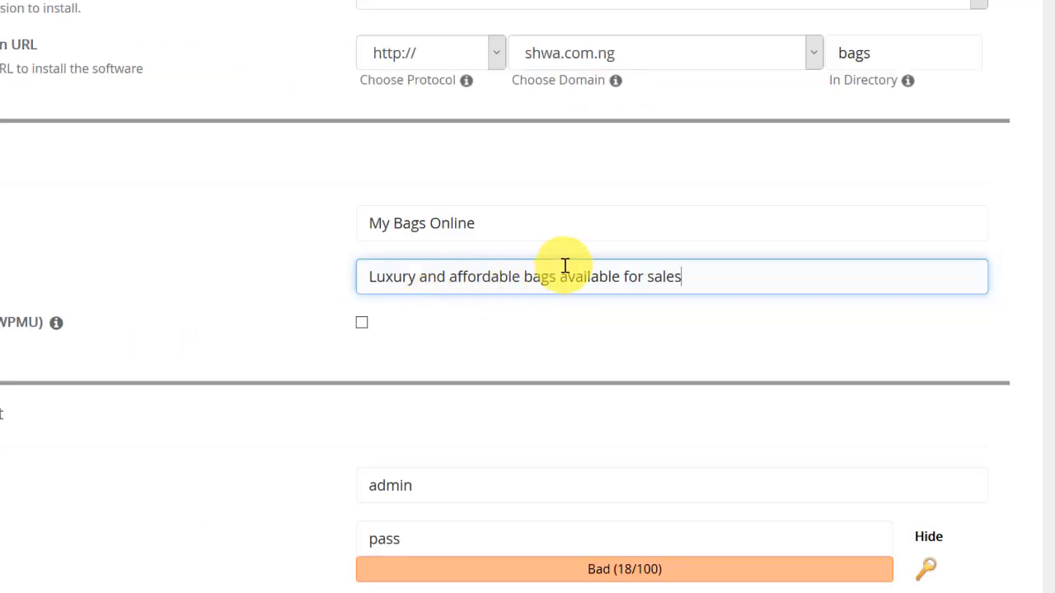
Enter a new admin password in the Admin Account settings, leaving the default admin username and e-mail in place.
scroll(565, 265, down, 3)
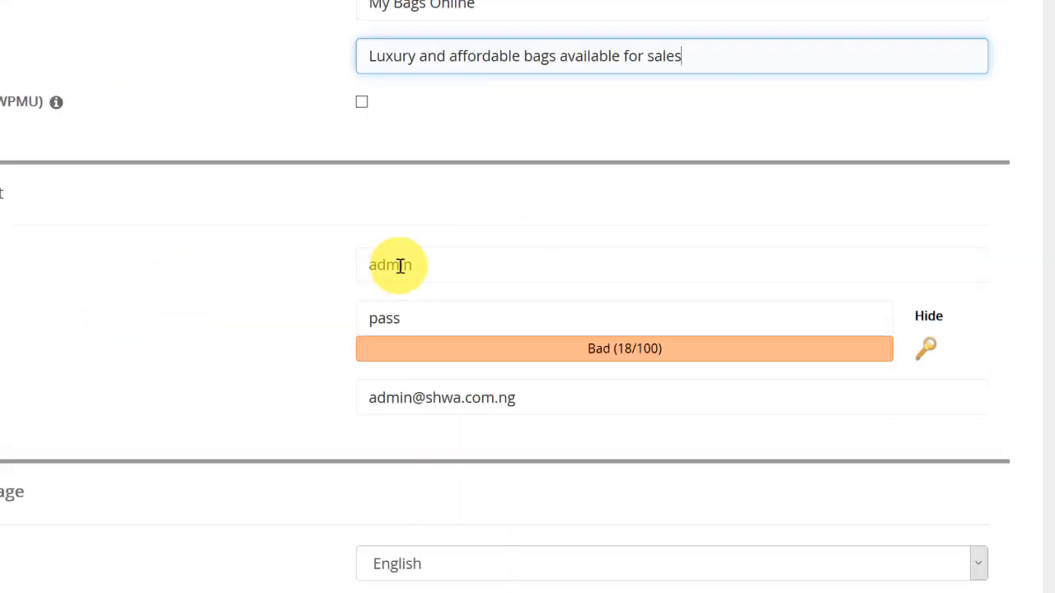
click(400, 266)
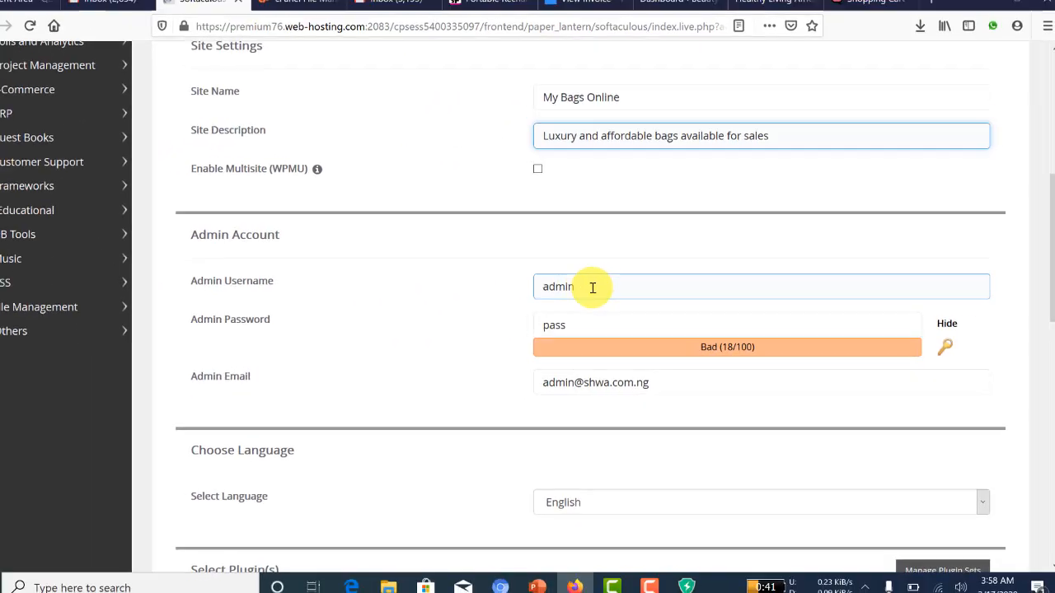
click(592, 288)
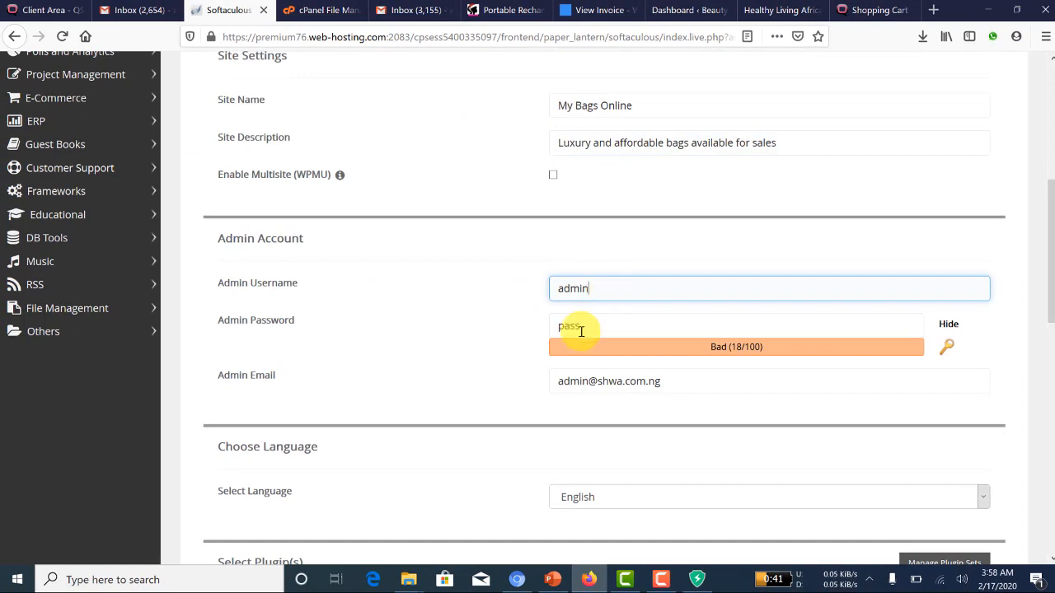
drag(584, 328, 559, 328)
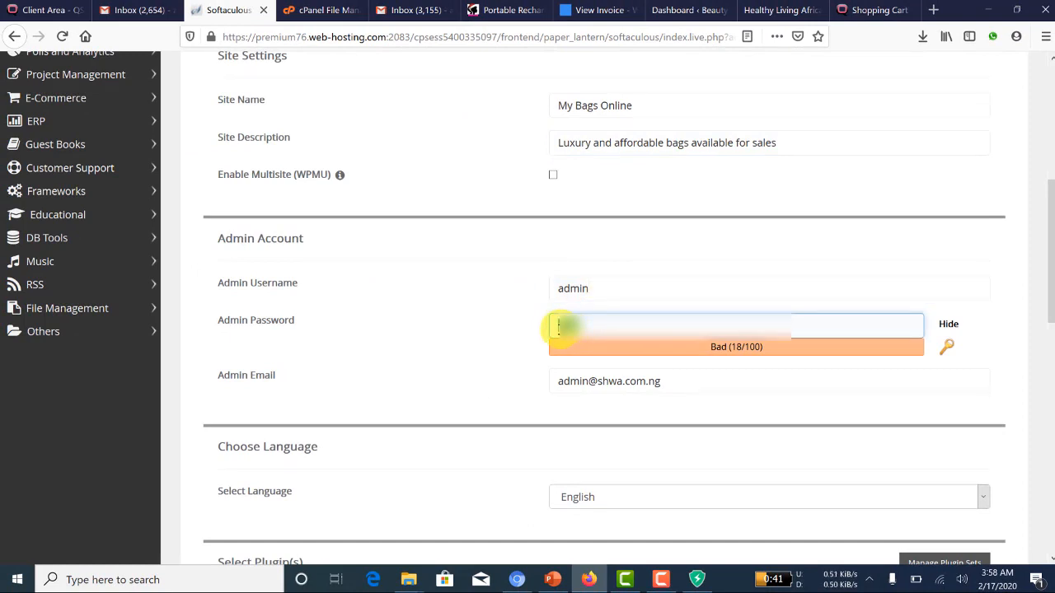
text(••••••••)
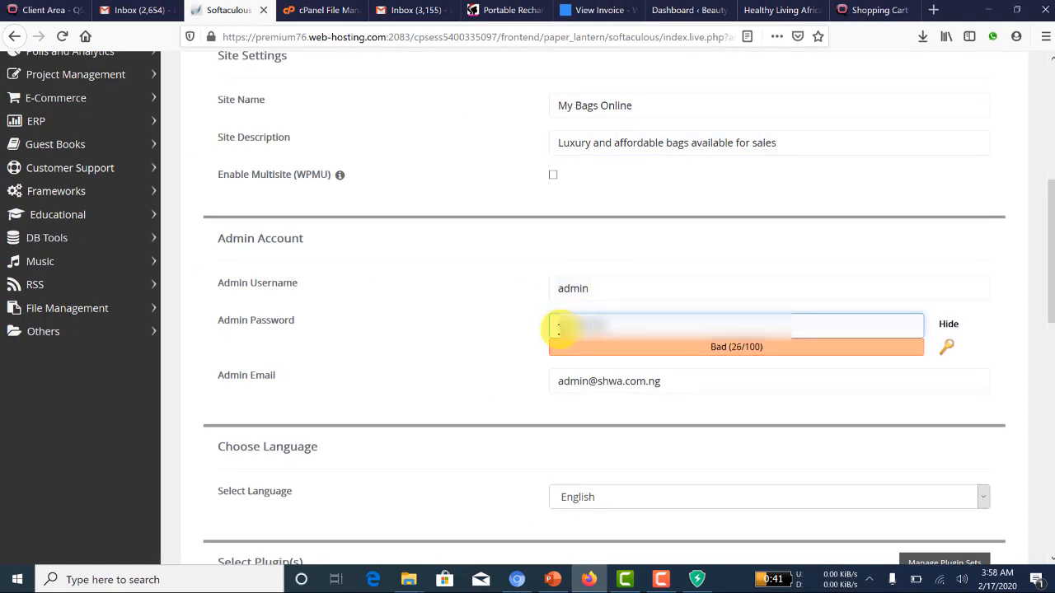
text(9)
scroll(700, 295, down, 1)
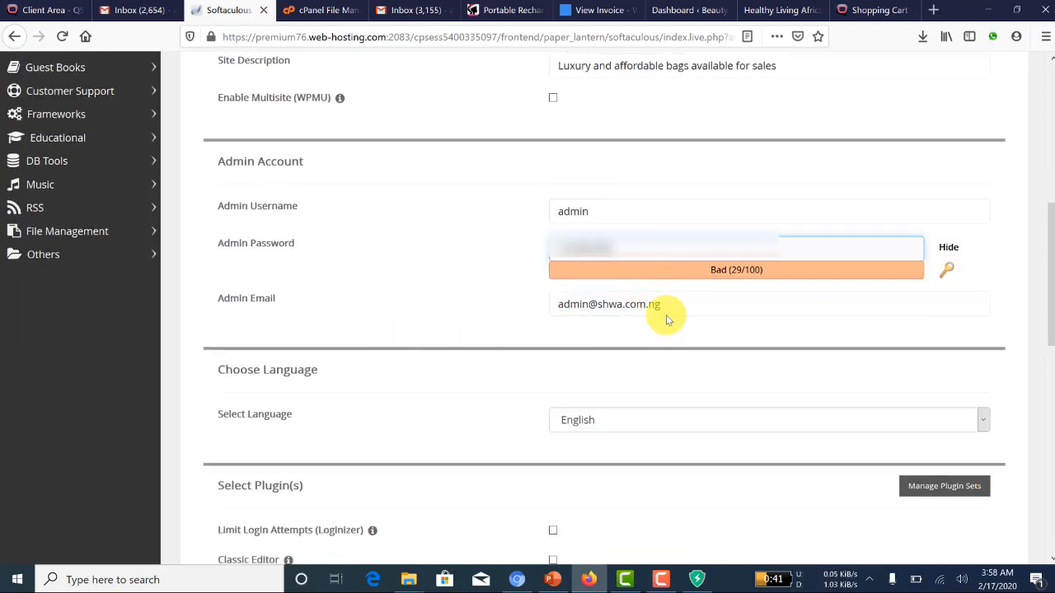
click(679, 306)
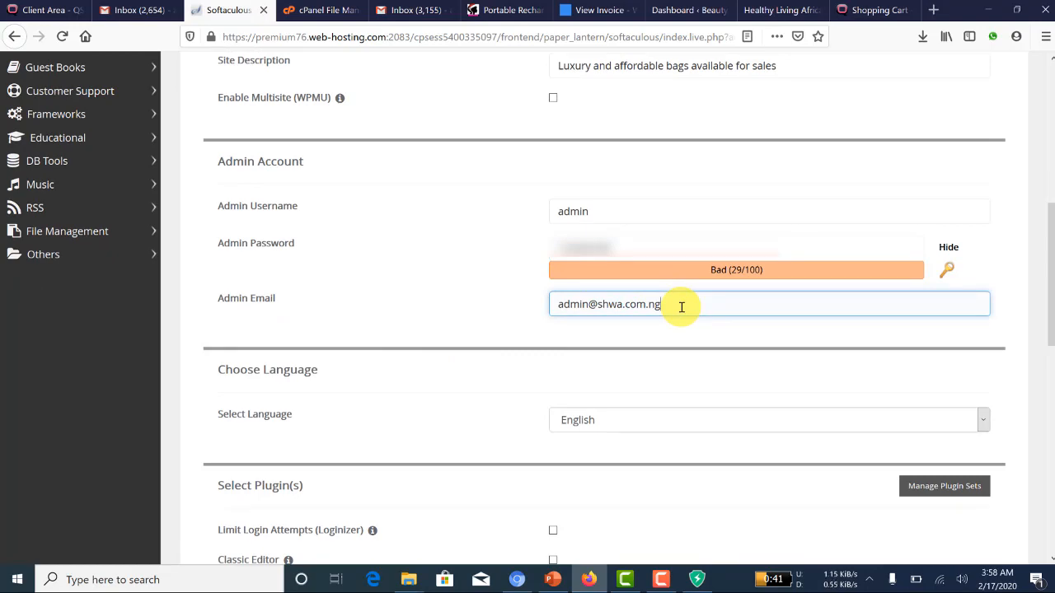
Install WordPress with the entered settings, without selecting any plugins or a theme.
scroll(637, 310, down, 3)
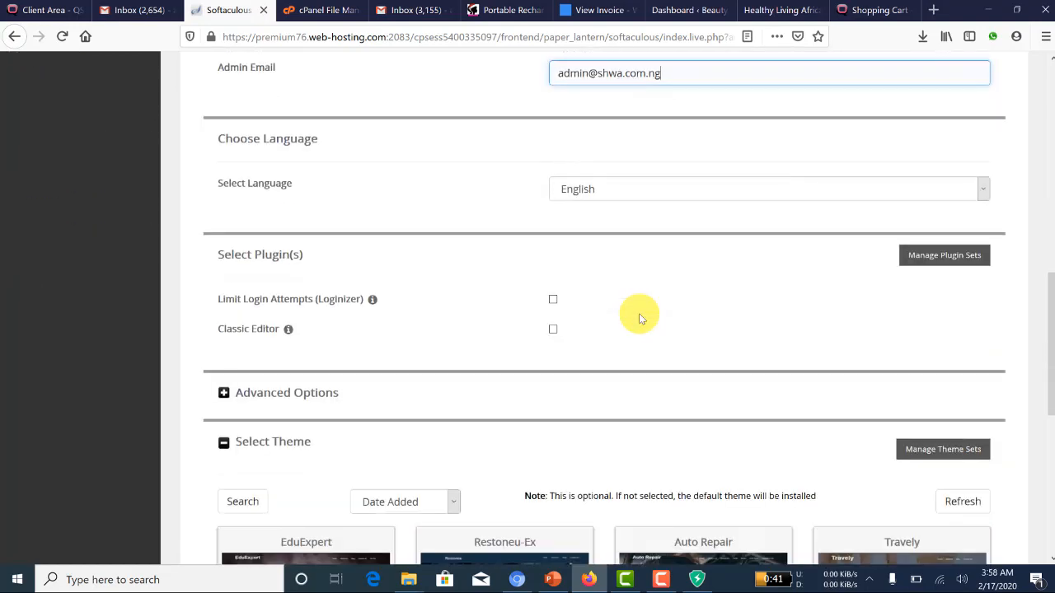
scroll(637, 313, down, 6)
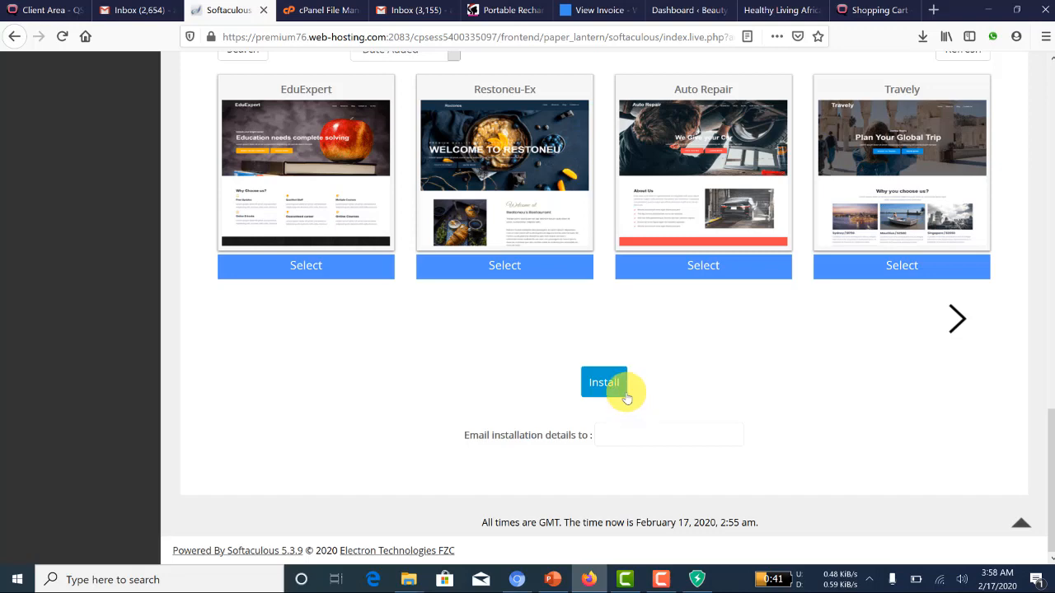
click(624, 394)
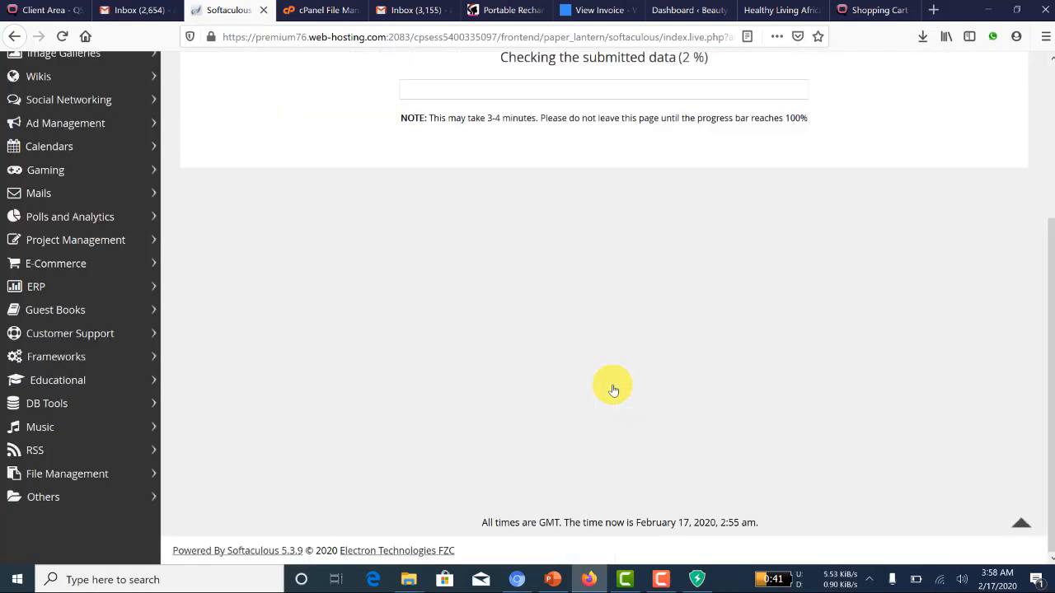
scroll(613, 387, up, 2)
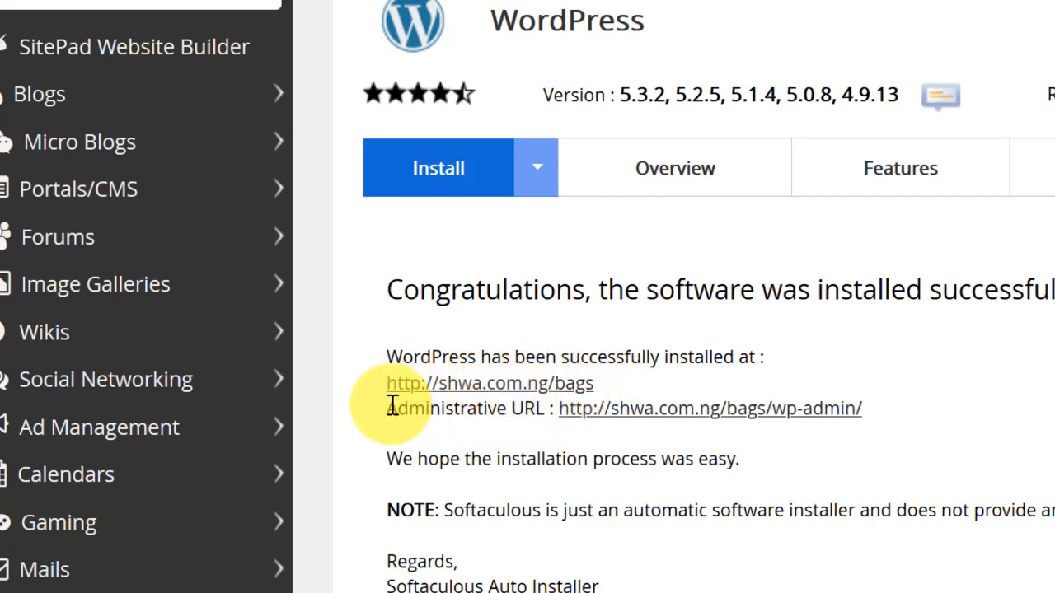
Open the new site at shwa.com.ng/bags and look over its default homepage, from the site title down to the footer.
drag(384, 384, 560, 384)
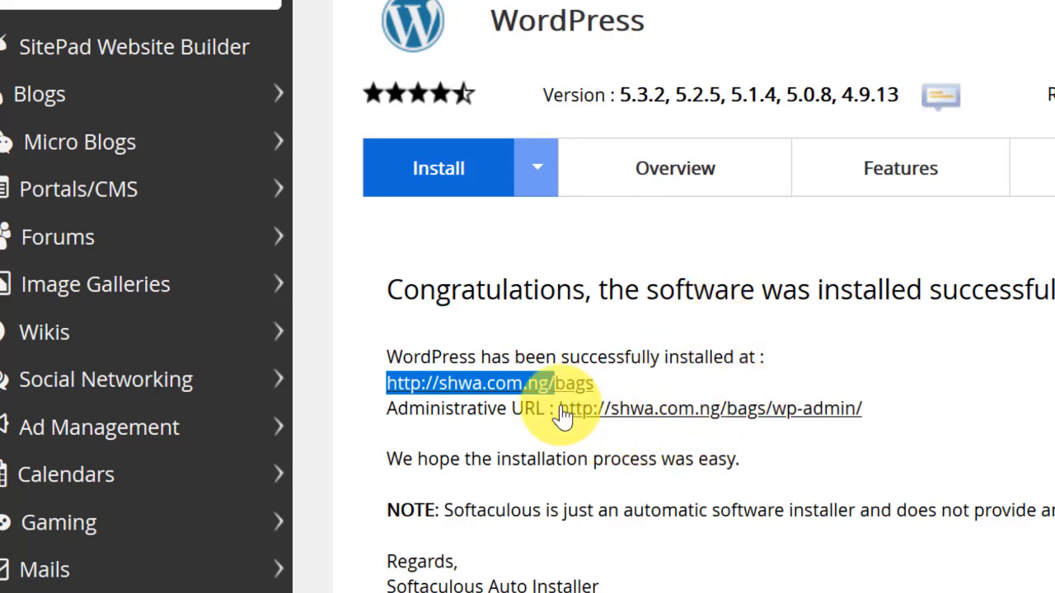
click(663, 368)
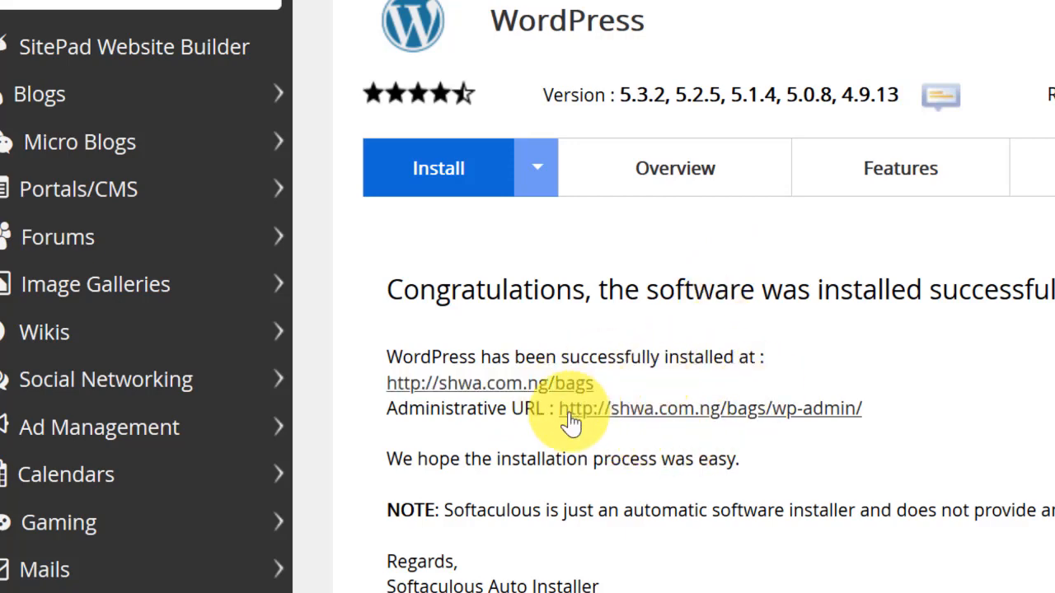
click(523, 385)
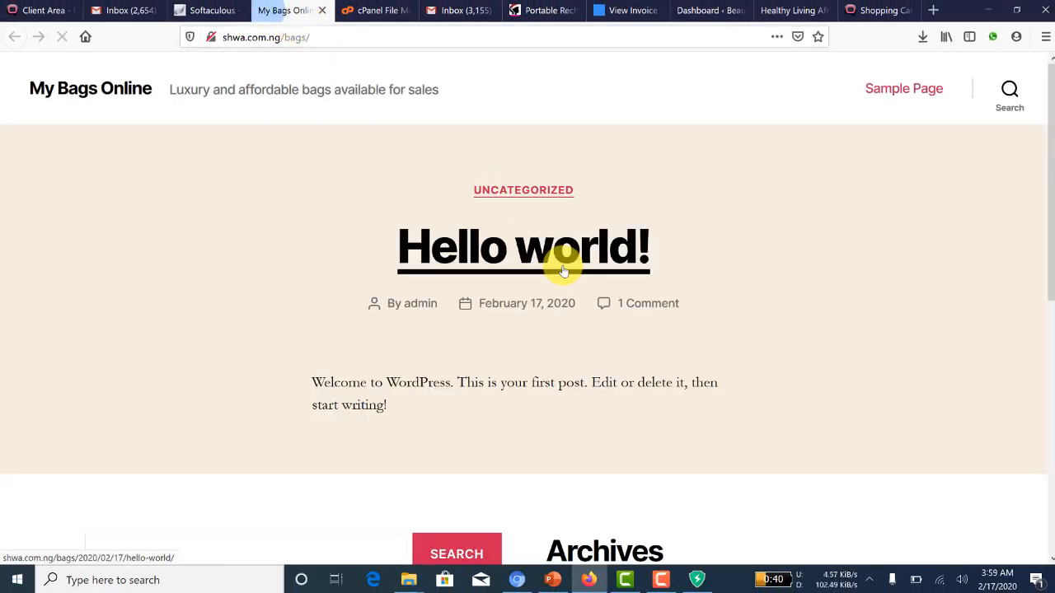
scroll(563, 270, down, 5)
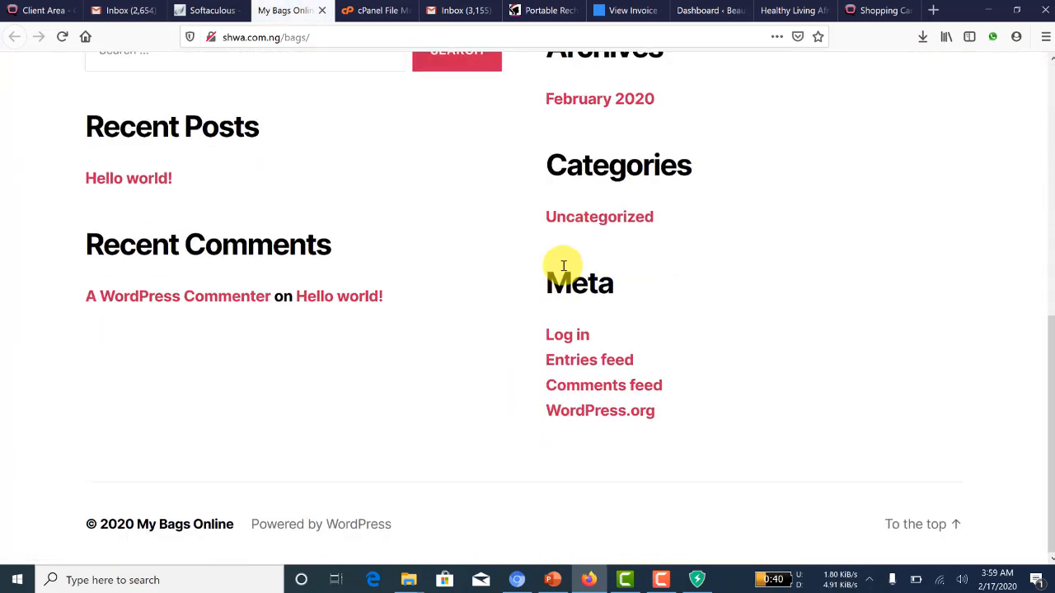
scroll(562, 264, up, 5)
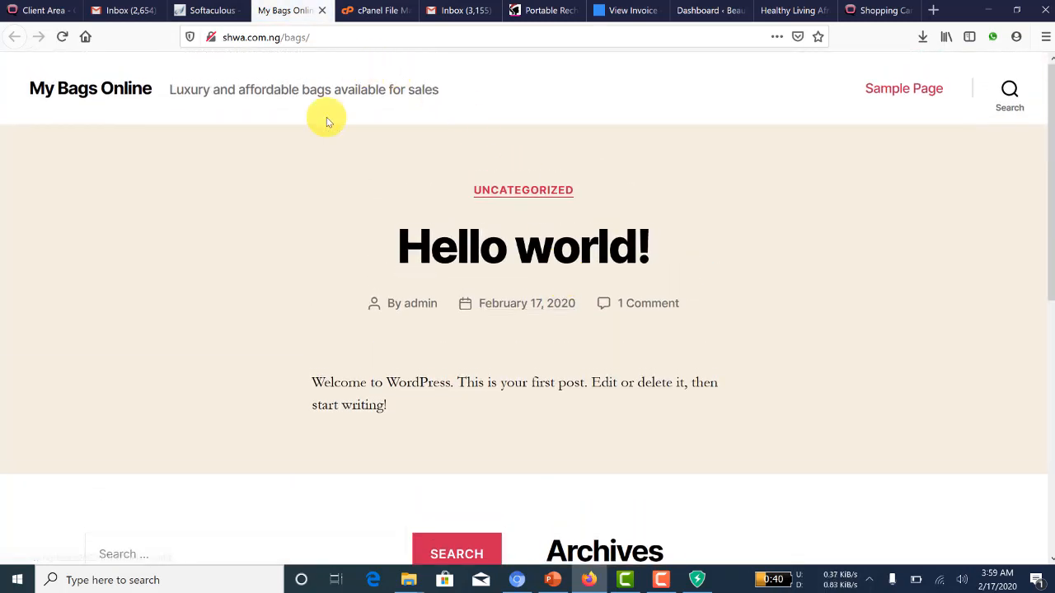
scroll(334, 161, down, 5)
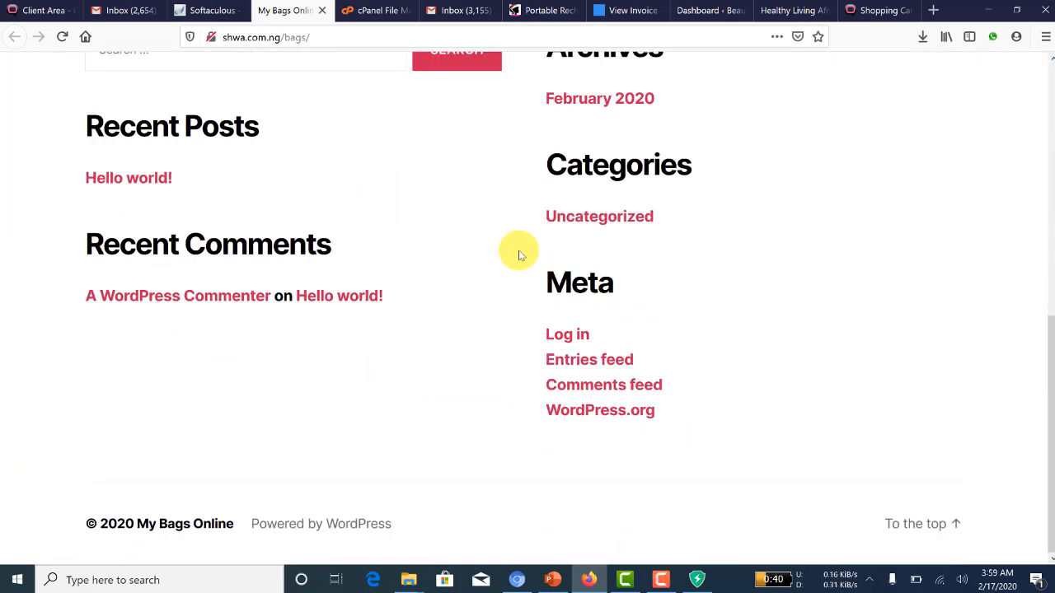
scroll(519, 251, up, 5)
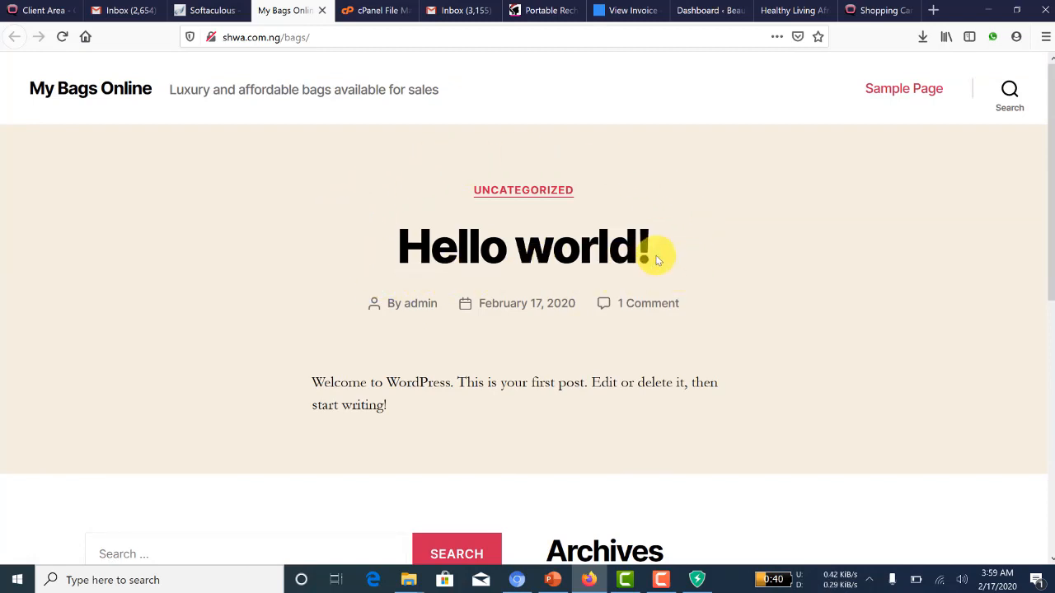
click(203, 11)
click(272, 15)
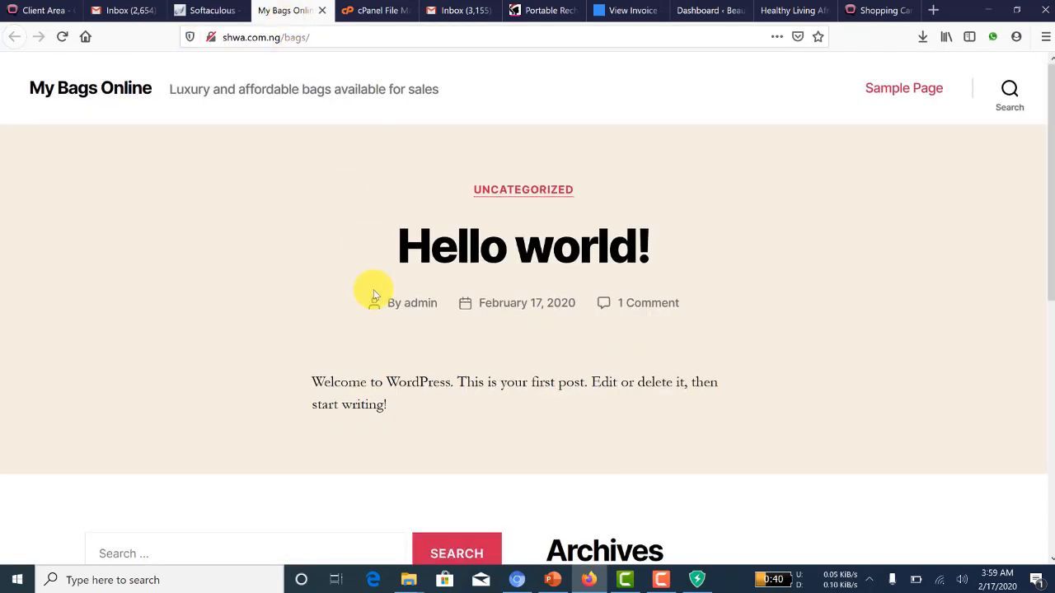
scroll(372, 288, down, 6)
scroll(374, 293, up, 3)
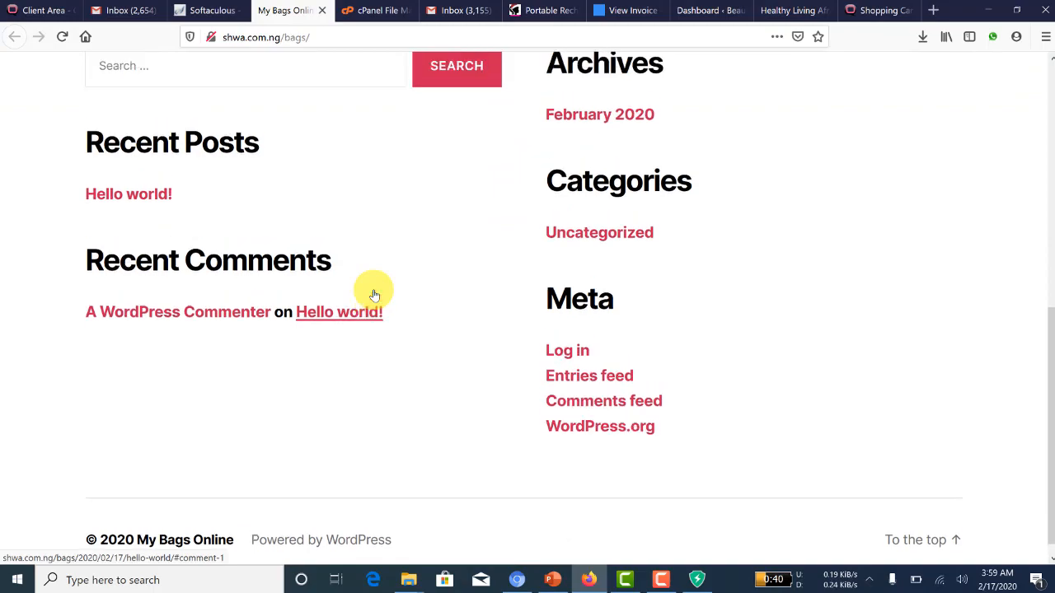
Open the WordPress administrative URL shwa.com.ng/bags/wp-admin/ from the installation result and look over the dashboard and its sections.
click(206, 10)
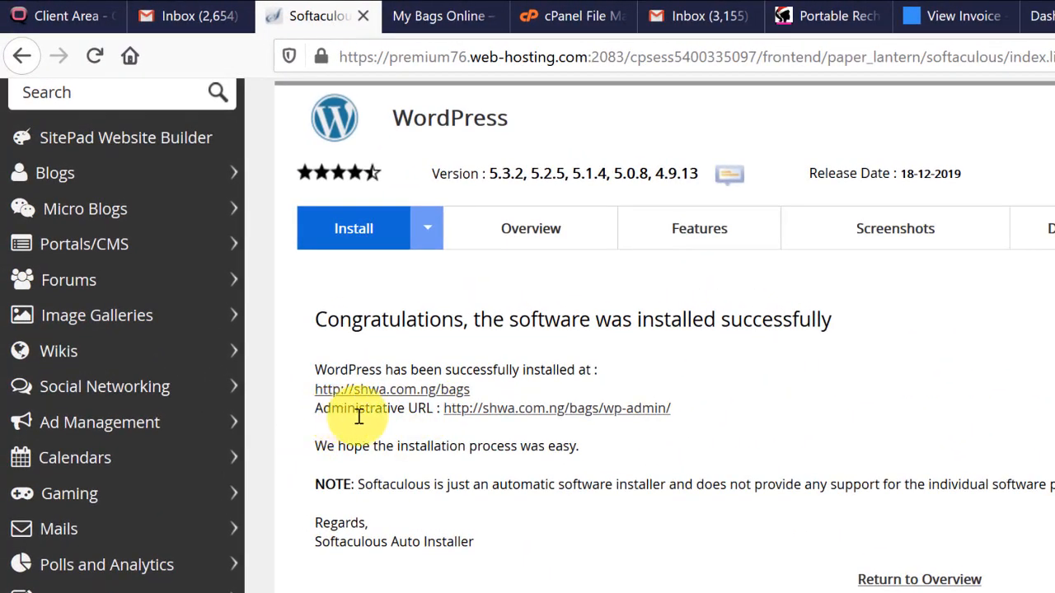
click(573, 408)
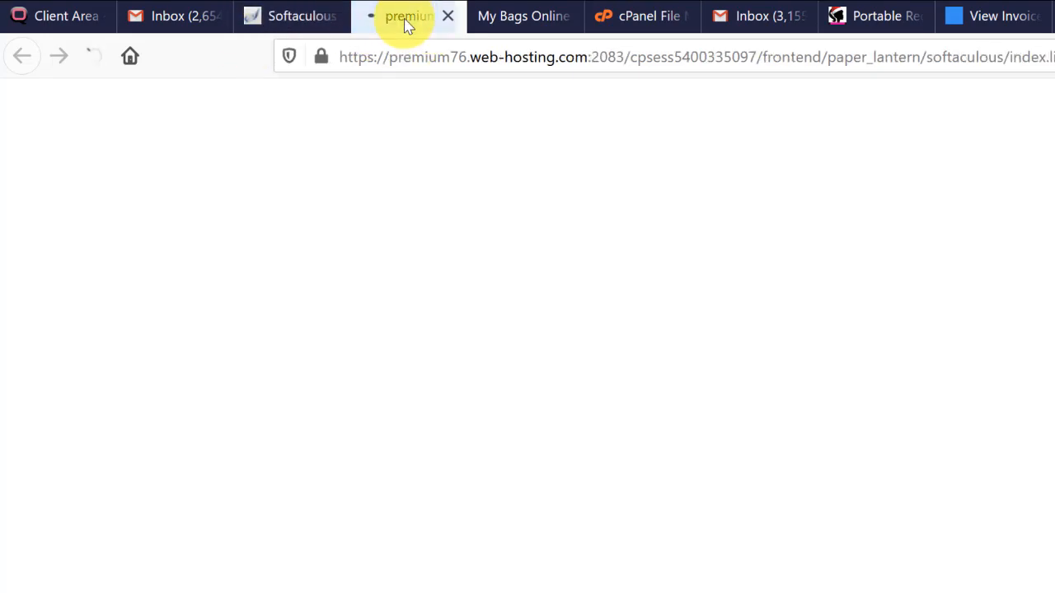
click(518, 17)
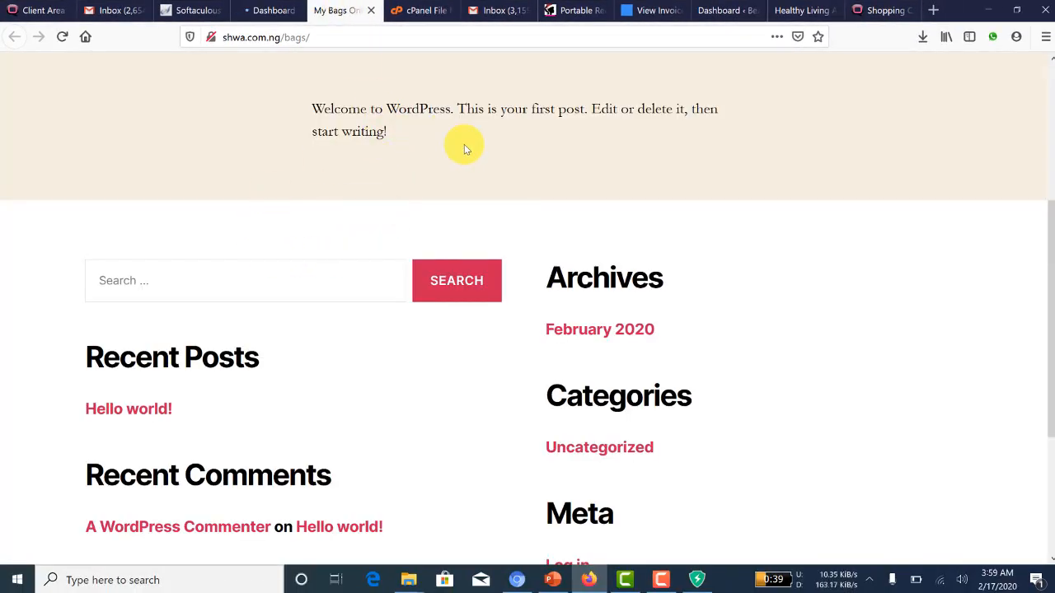
scroll(464, 148, up, 3)
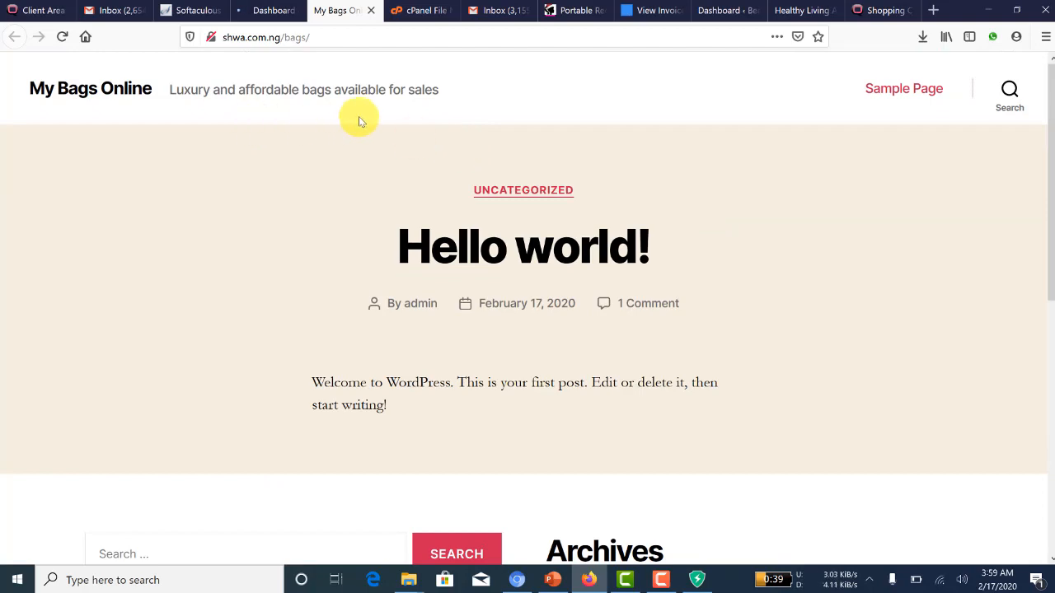
click(258, 9)
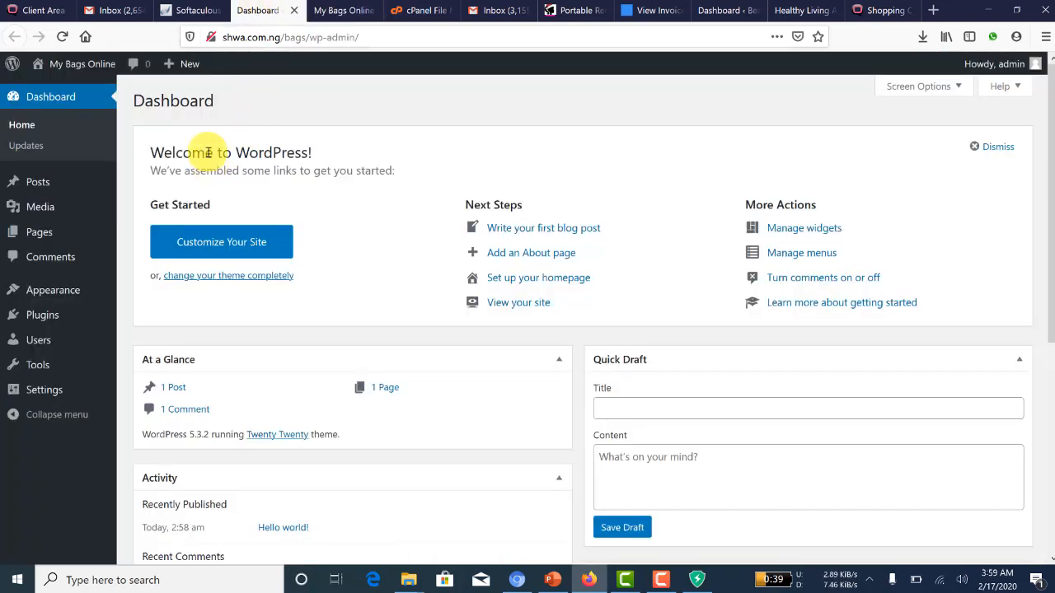
click(207, 11)
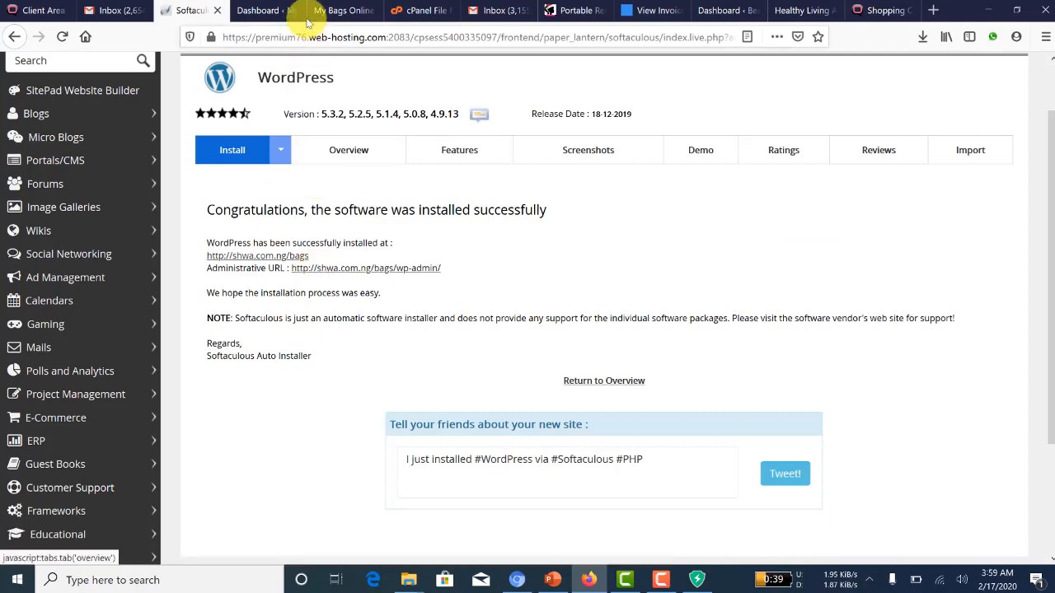
click(249, 14)
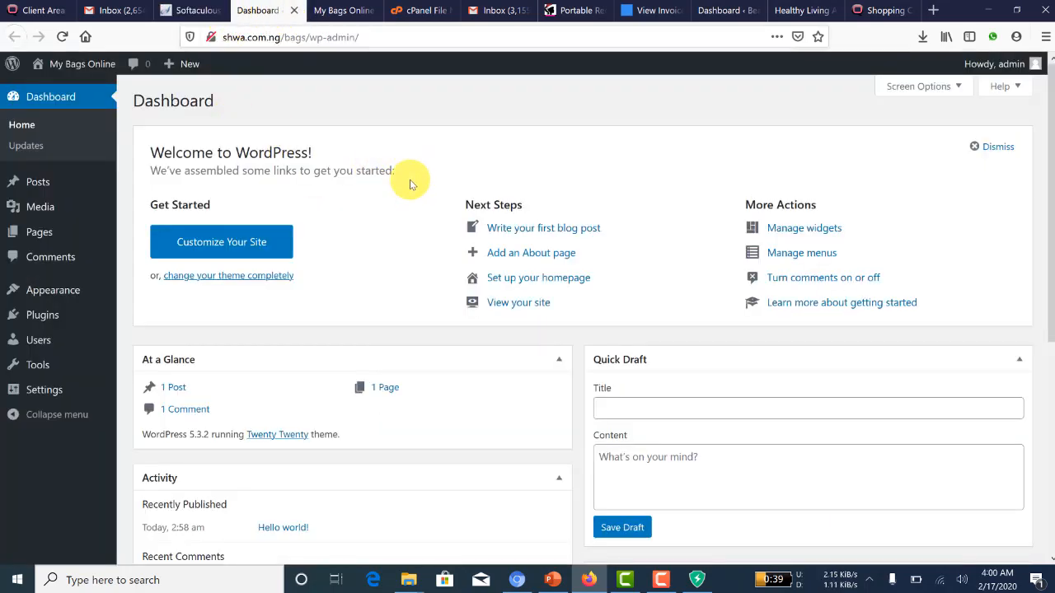
scroll(412, 183, down, 5)
scroll(412, 183, up, 5)
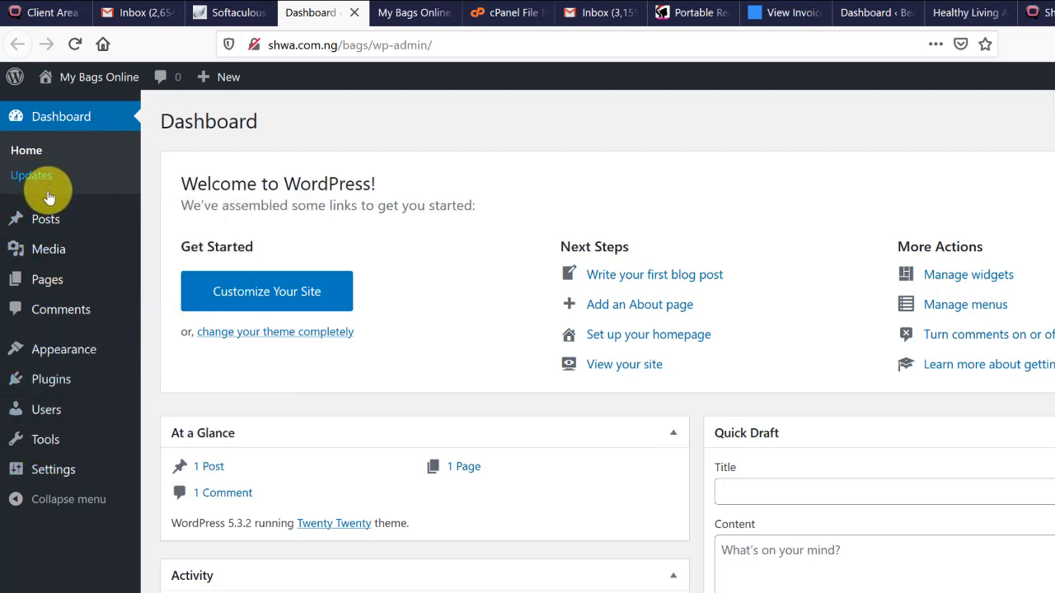
mouse_move(74, 445)
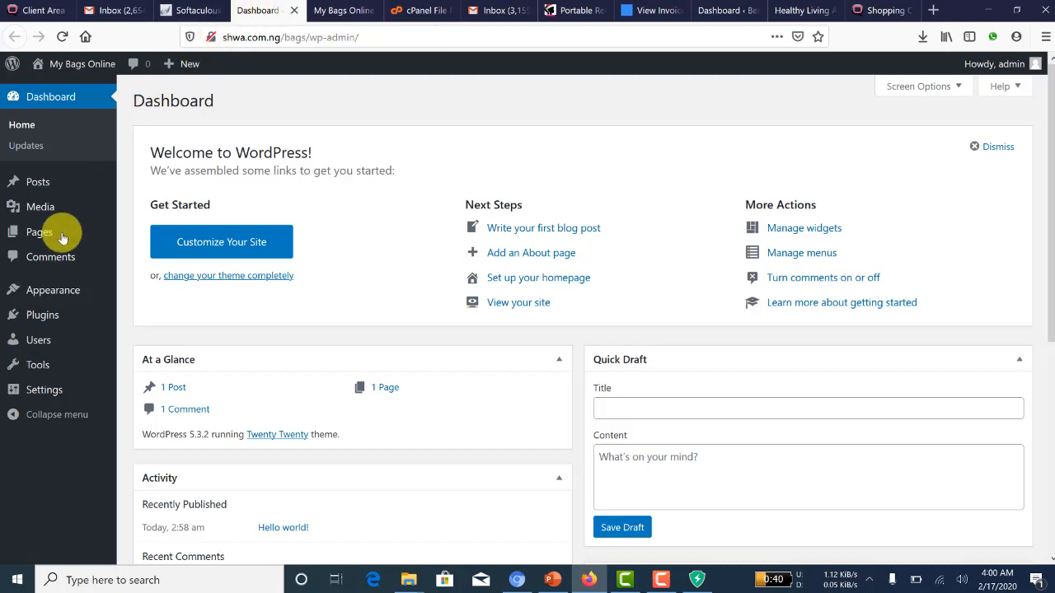
Open the page for adding new plugins and bring the plugin search into focus.
mouse_move(36, 318)
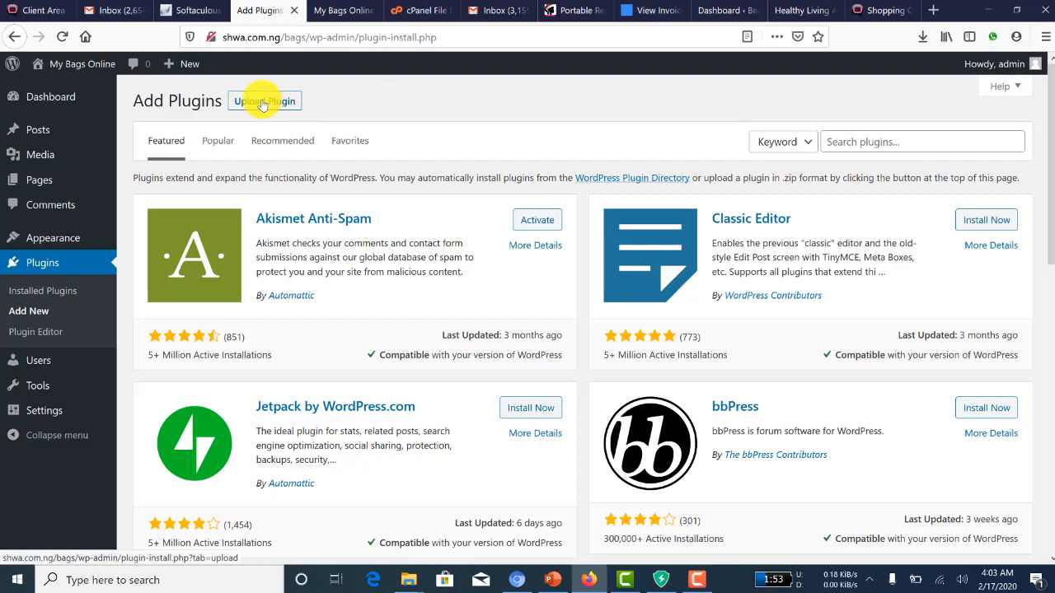
click(883, 145)
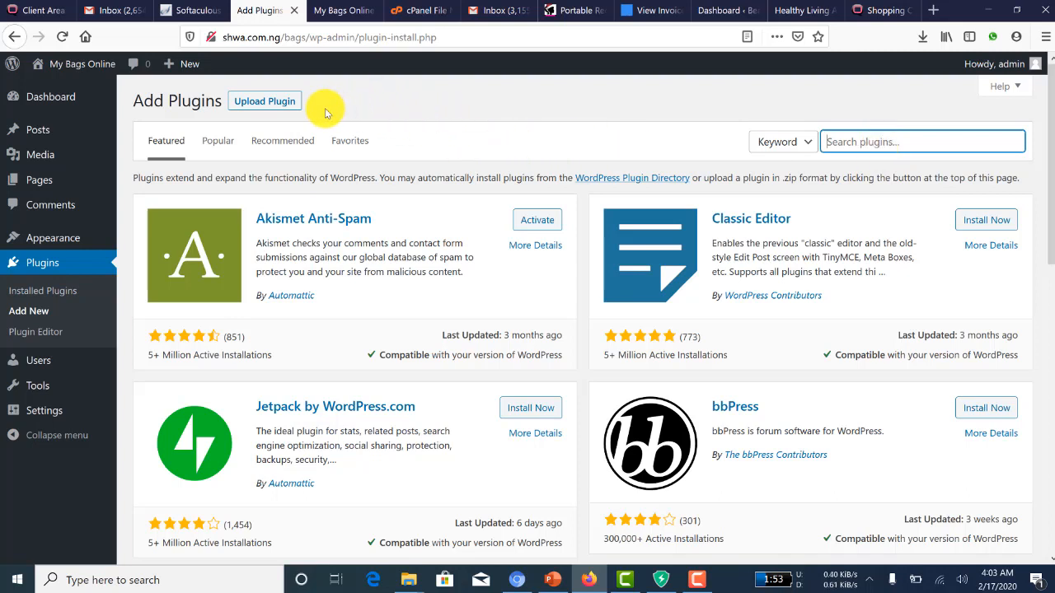
click(851, 142)
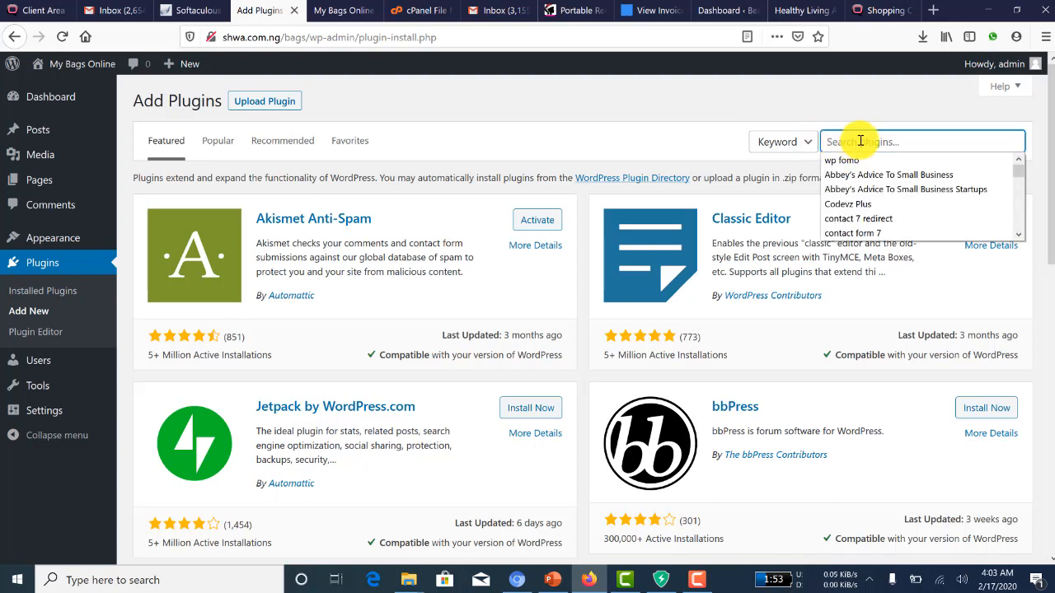
click(552, 97)
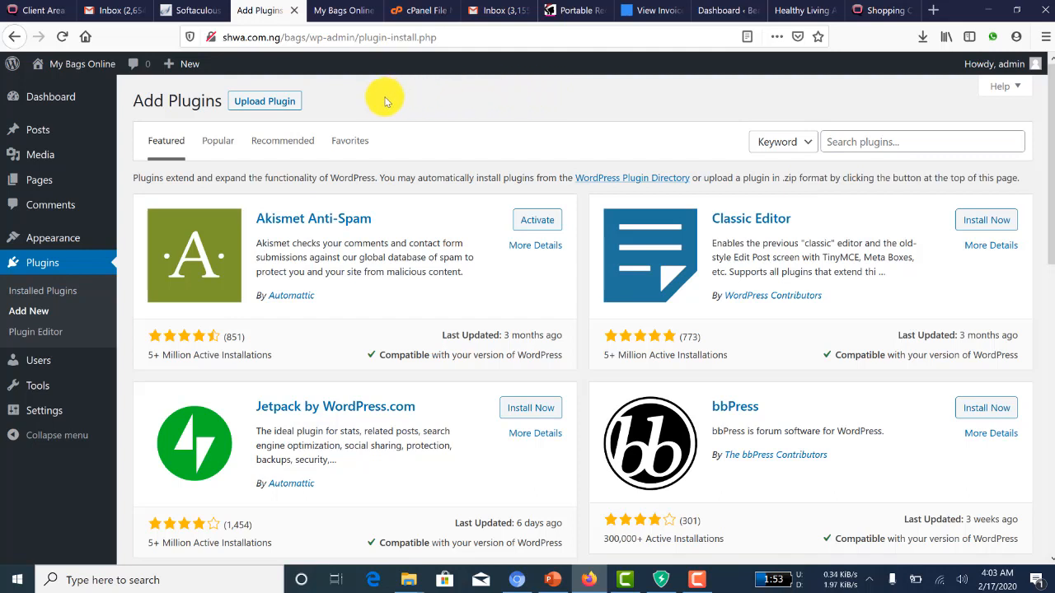
click(859, 142)
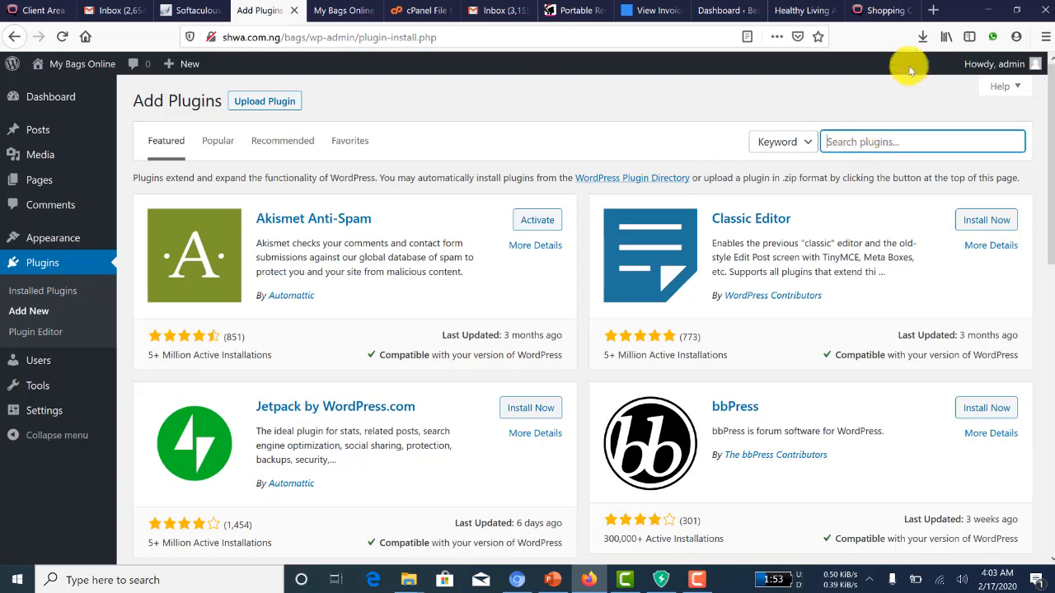
Search Google for "instabuilder" in a new browser tab.
key(ctrl+t)
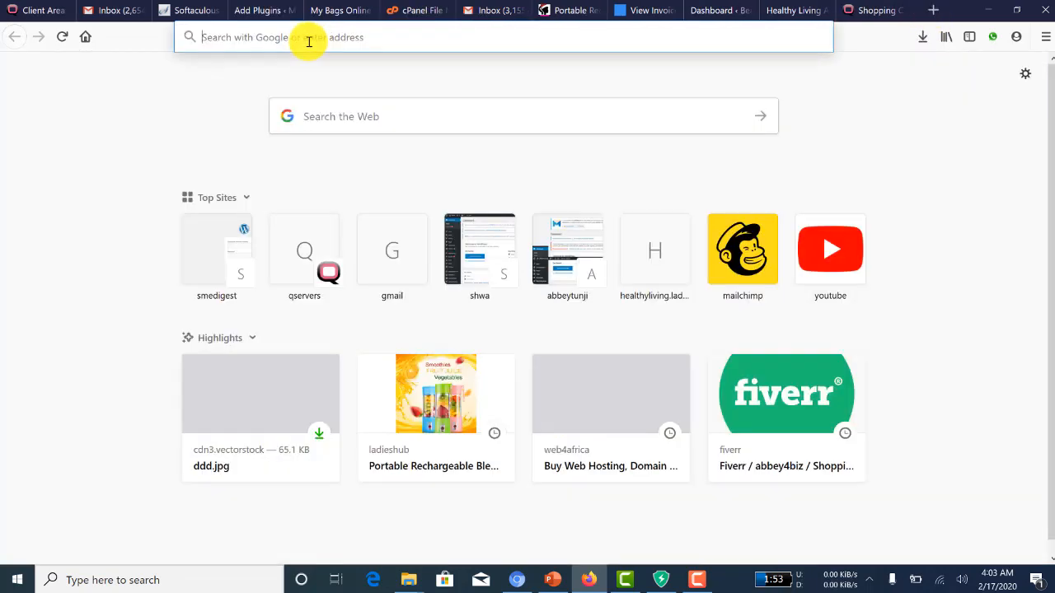
click(308, 41)
text(inst)
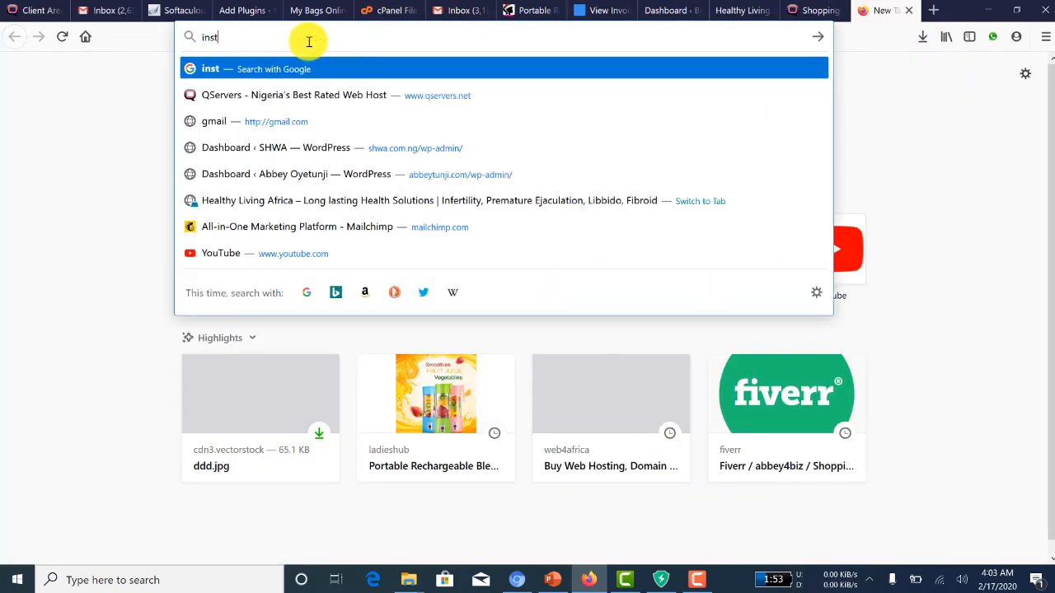
text(abuilder)
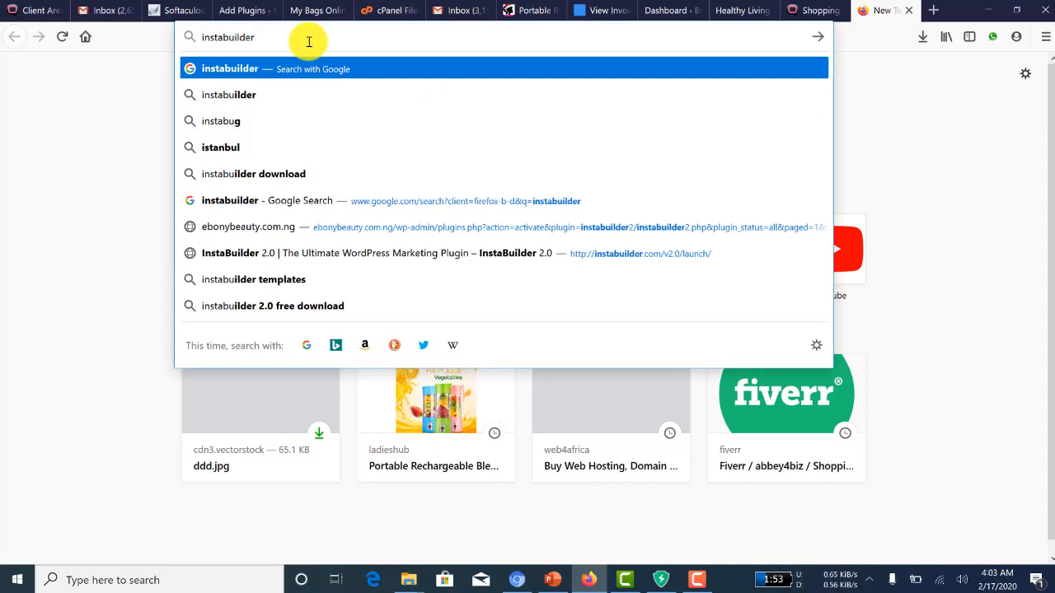
key(Return)
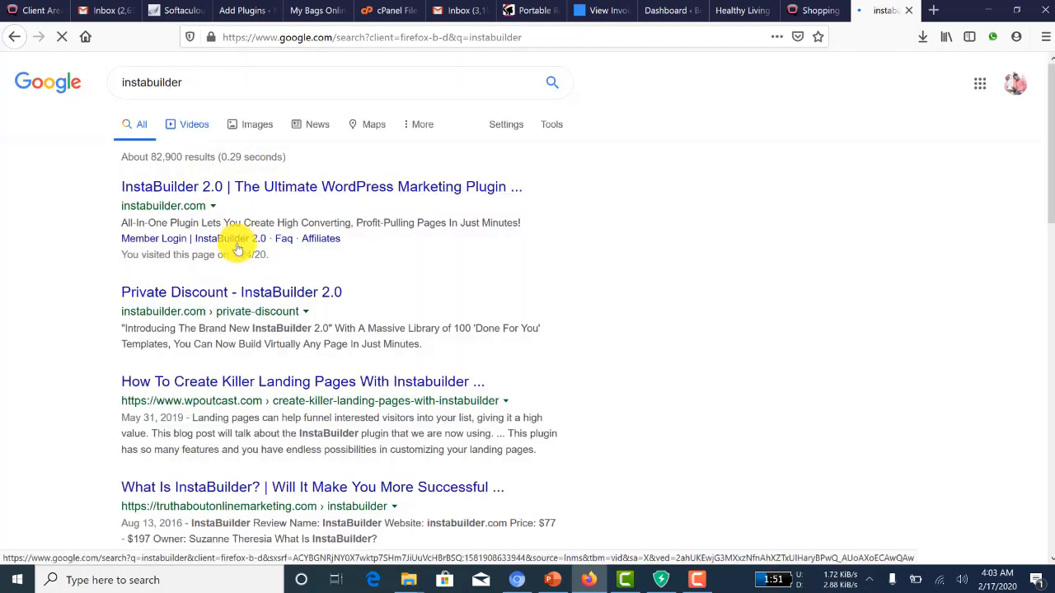
Review the feature descriptions on the InstaBuilder 2.0 website, and return to the Add Plugins page.
click(171, 201)
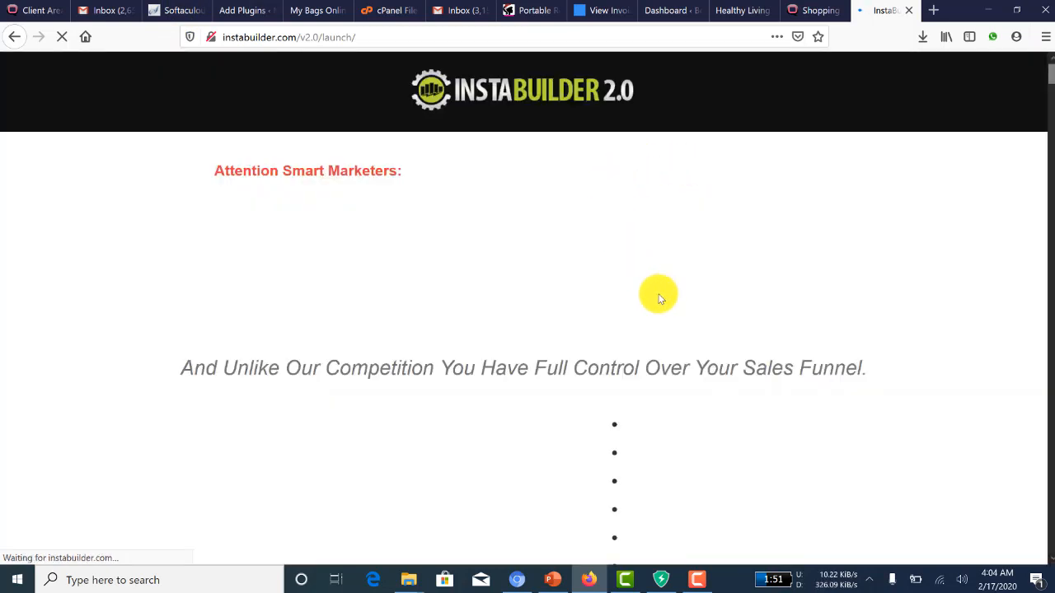
scroll(659, 299, down, 8)
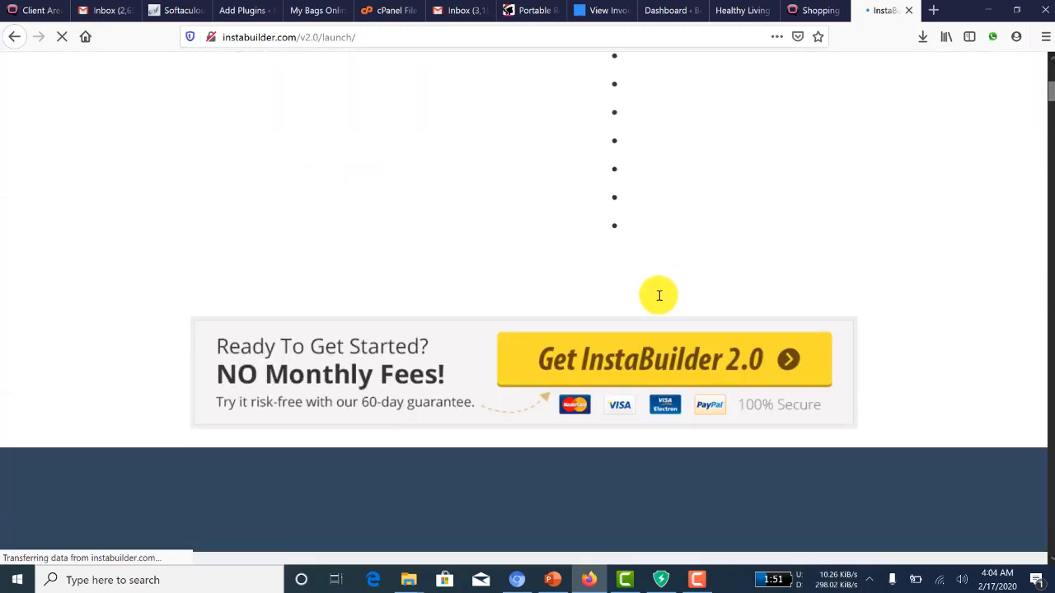
scroll(659, 295, down, 10)
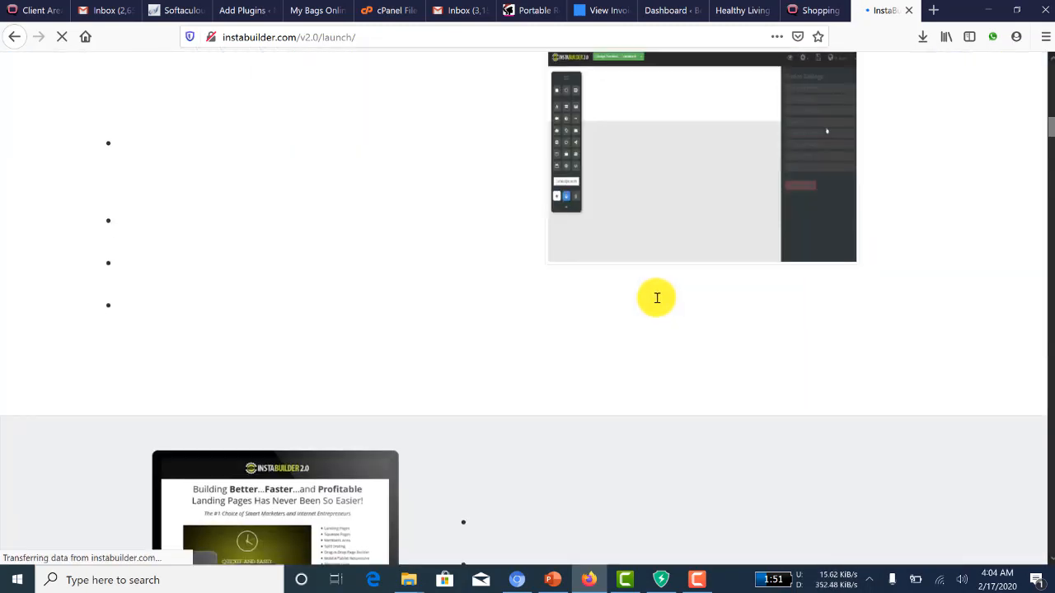
scroll(656, 298, down, 10)
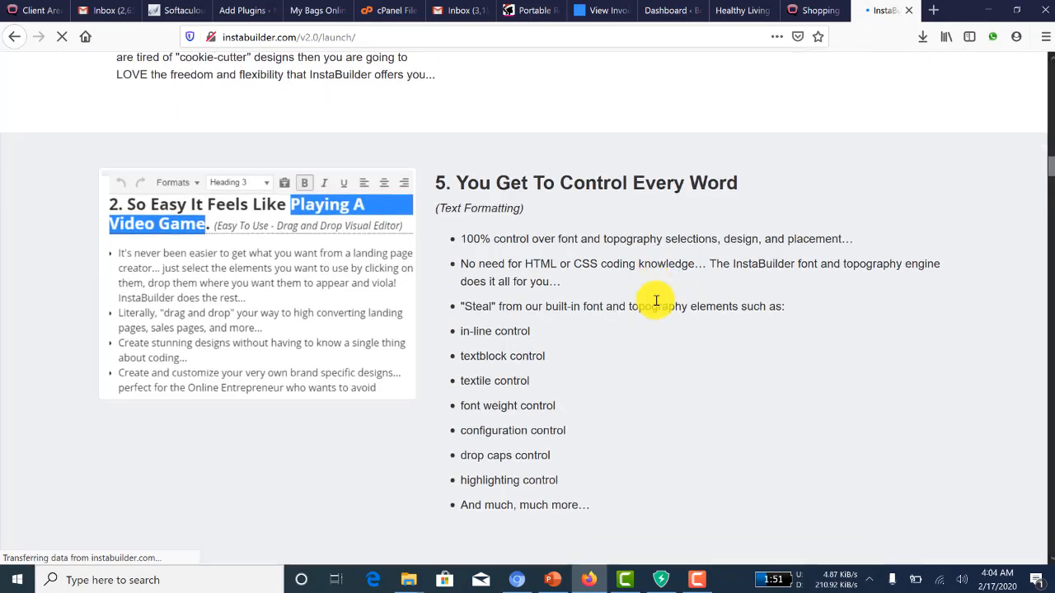
scroll(656, 300, down, 9)
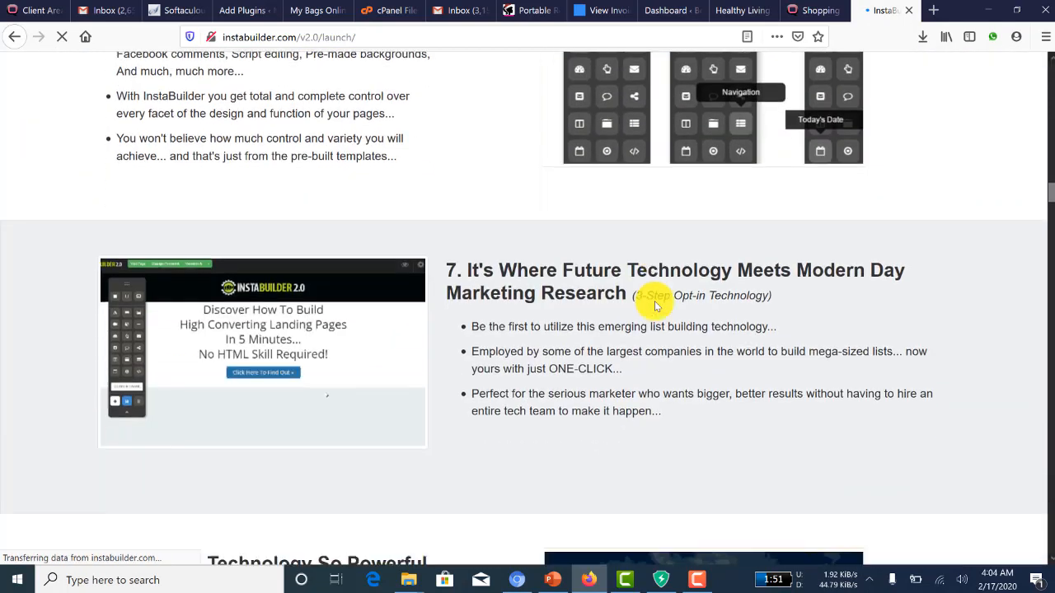
scroll(655, 307, down, 10)
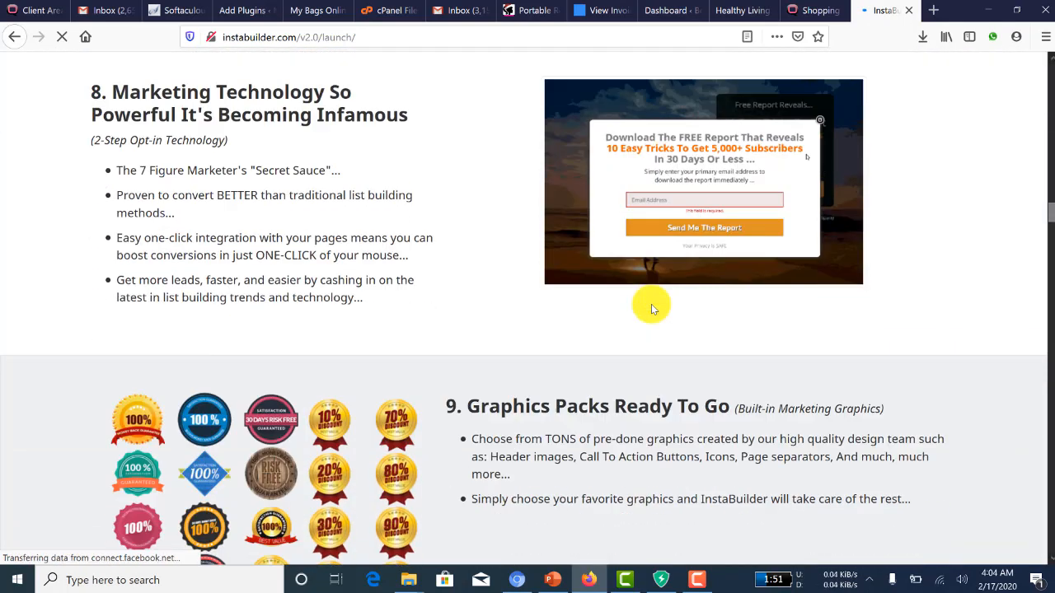
scroll(651, 305, down, 10)
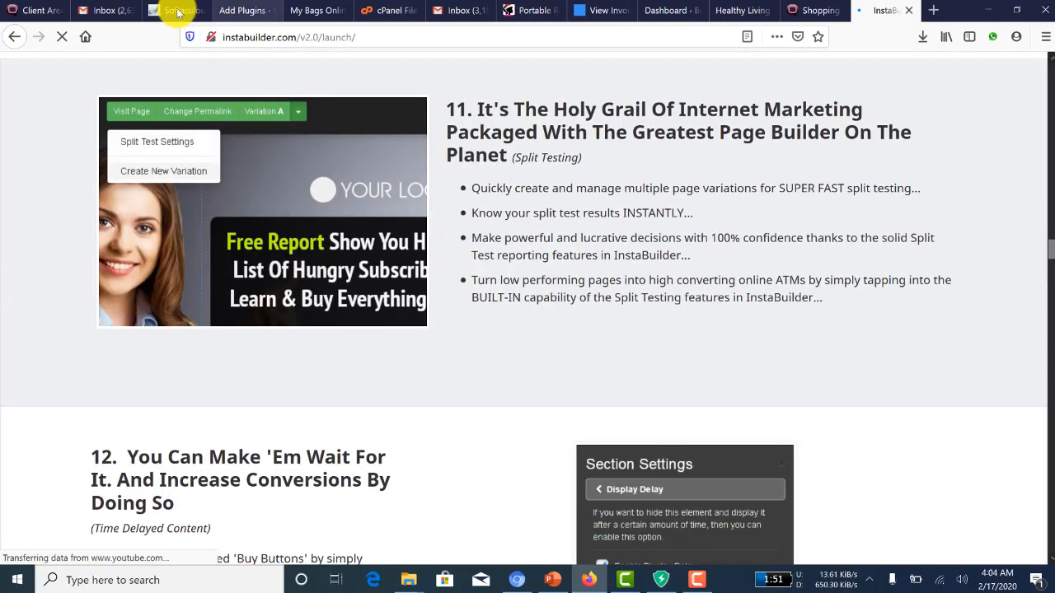
click(245, 12)
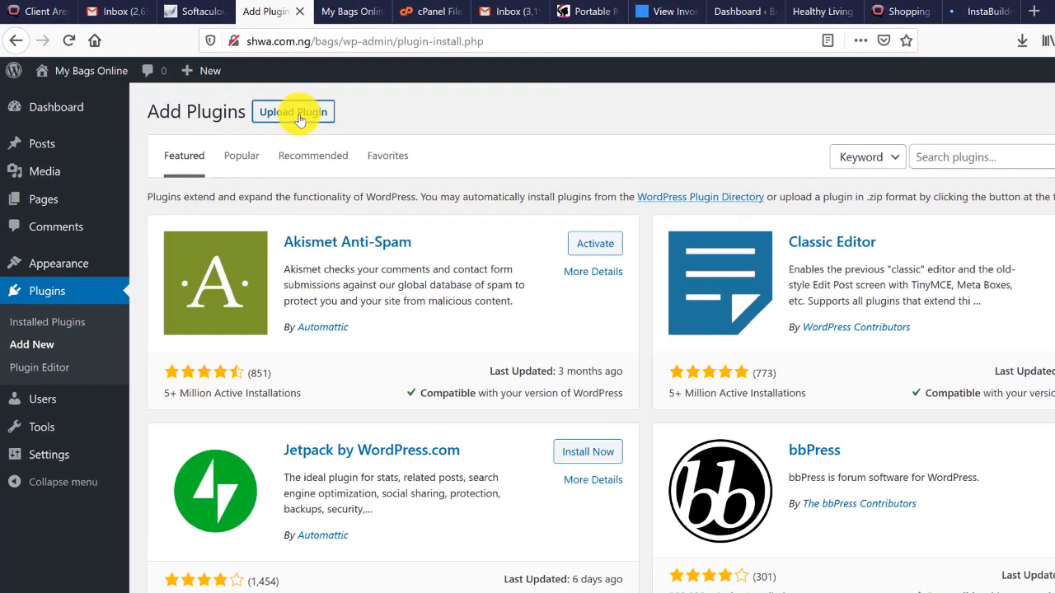
Choose the archive instabuilder2.zip from the recent files as the plugin to upload.
click(269, 104)
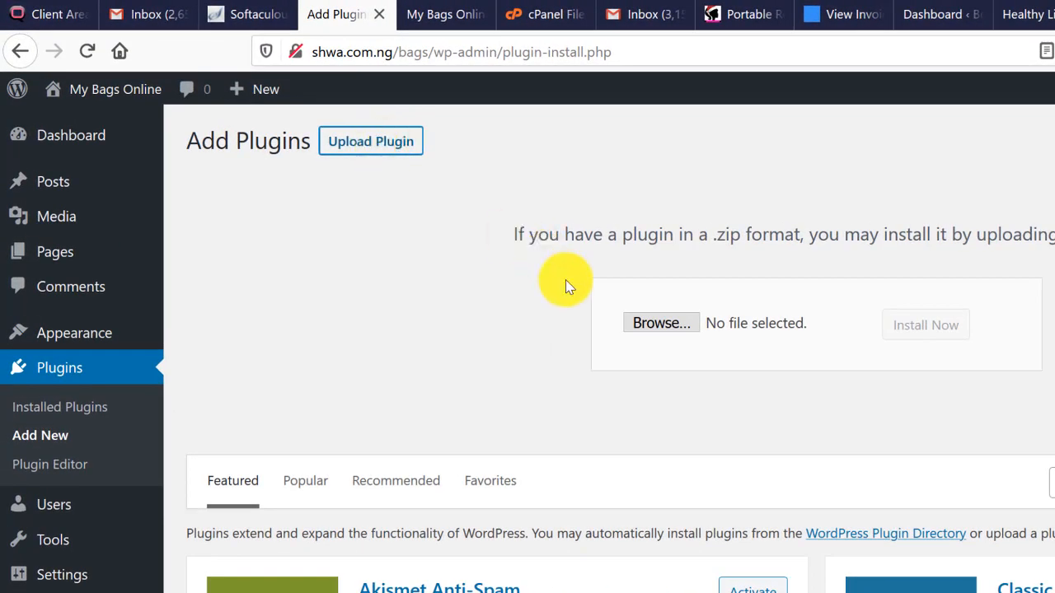
click(651, 324)
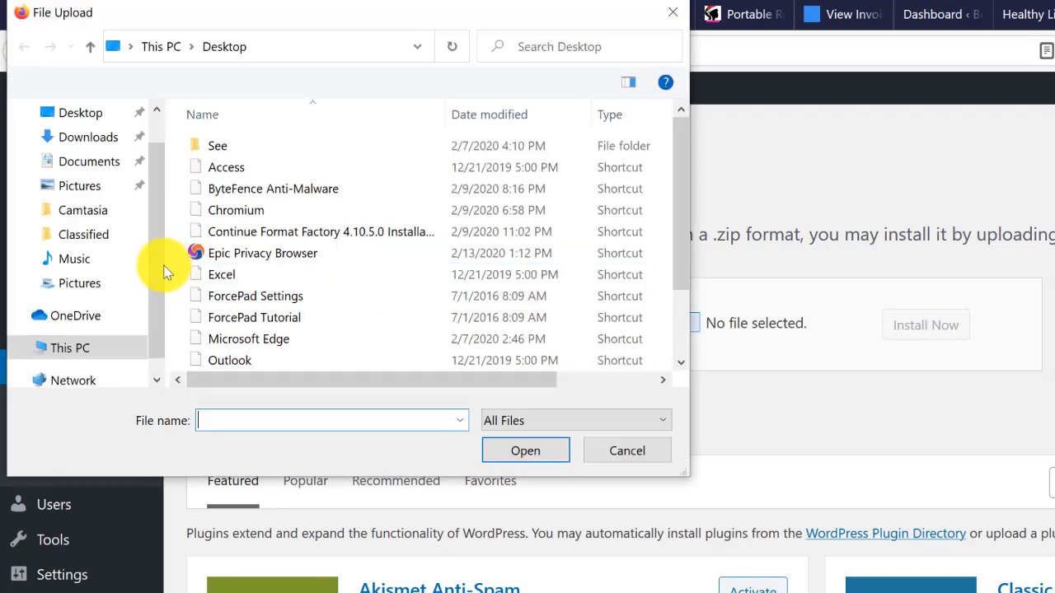
scroll(156, 276, down, 1)
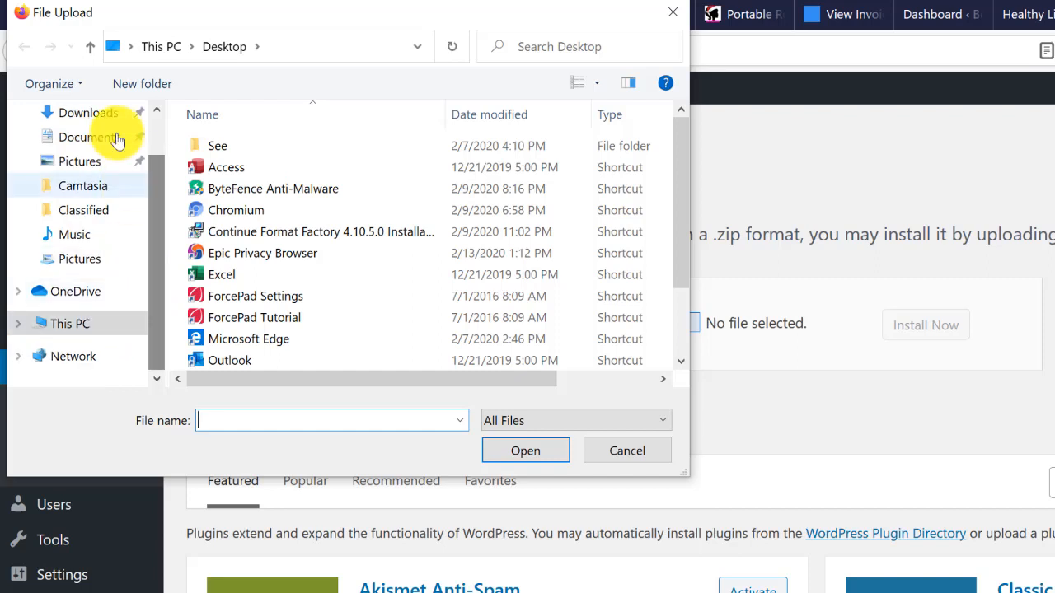
scroll(165, 128, up, 2)
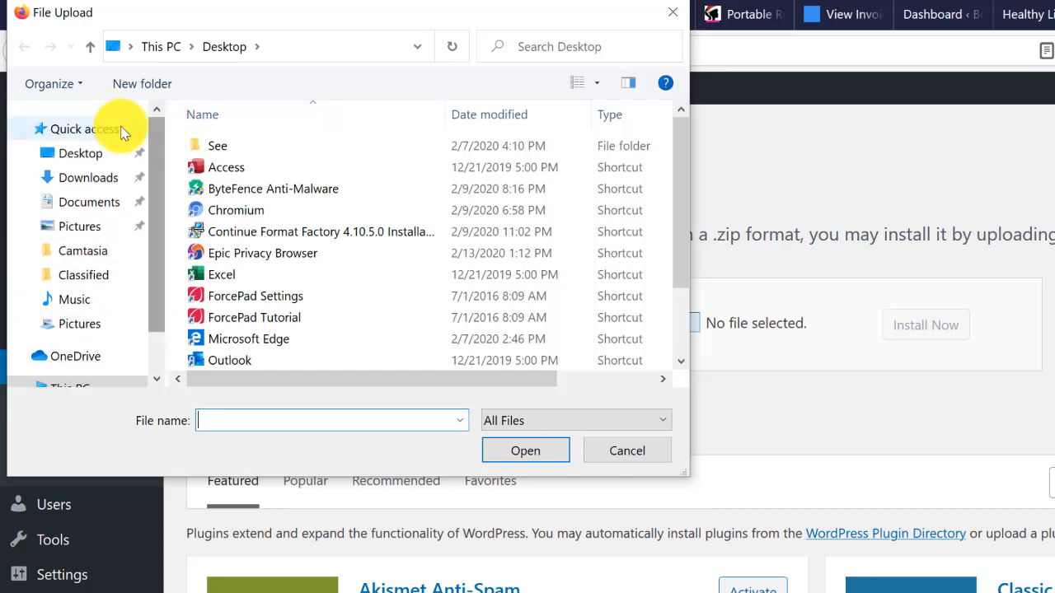
click(105, 132)
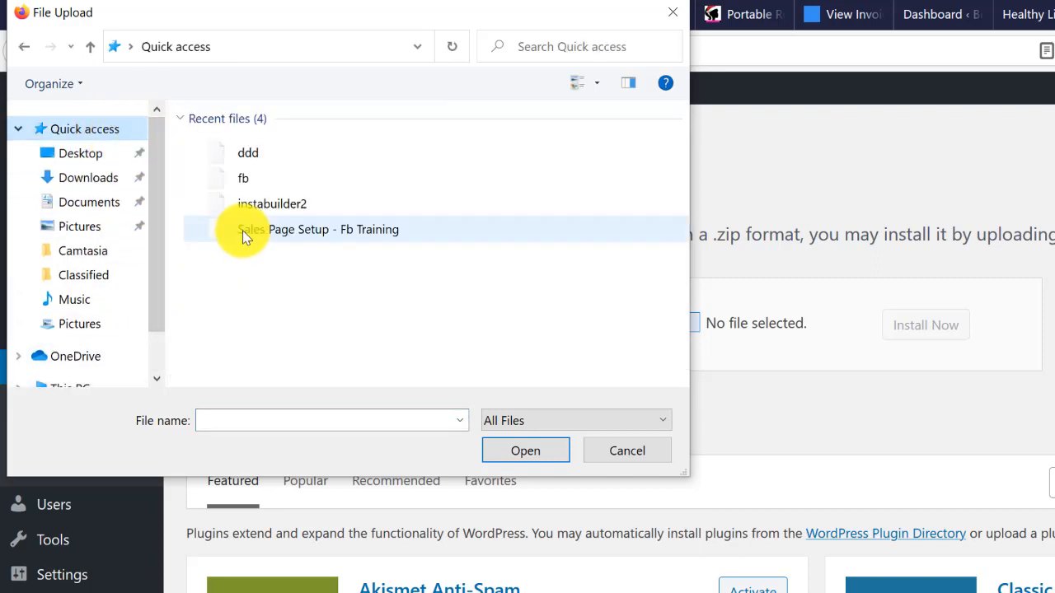
scroll(276, 239, down, 2)
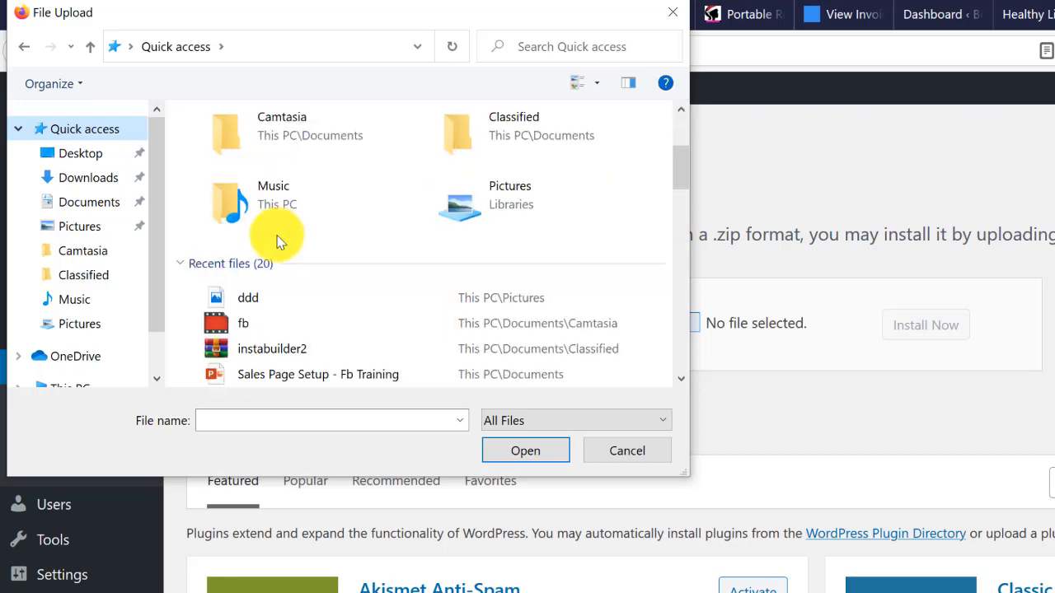
double_click(264, 350)
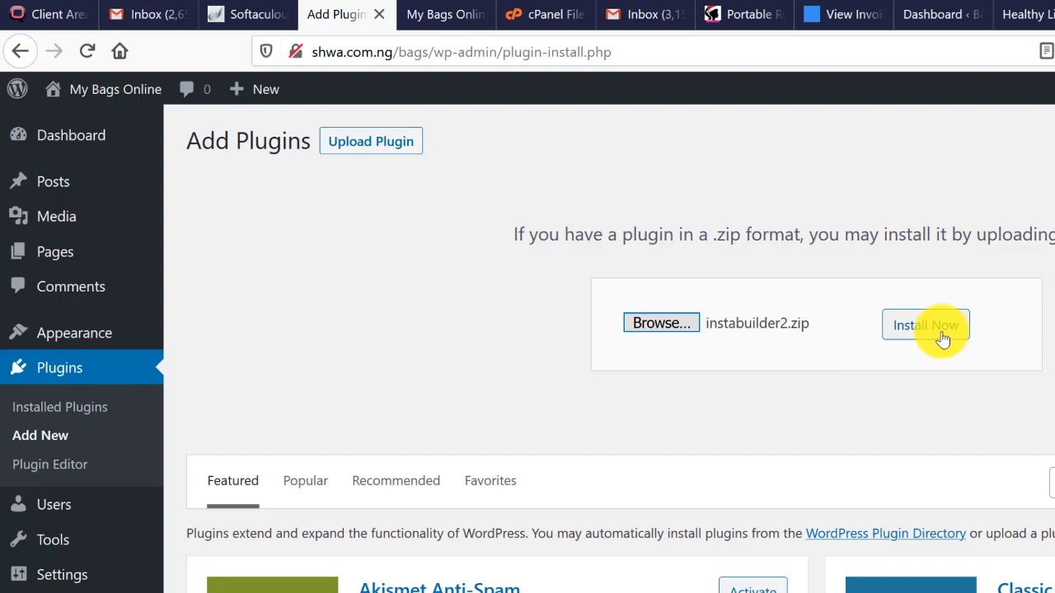
Install the plugin from the chosen zip archive and activate InstaBuilder 2.0.
click(944, 339)
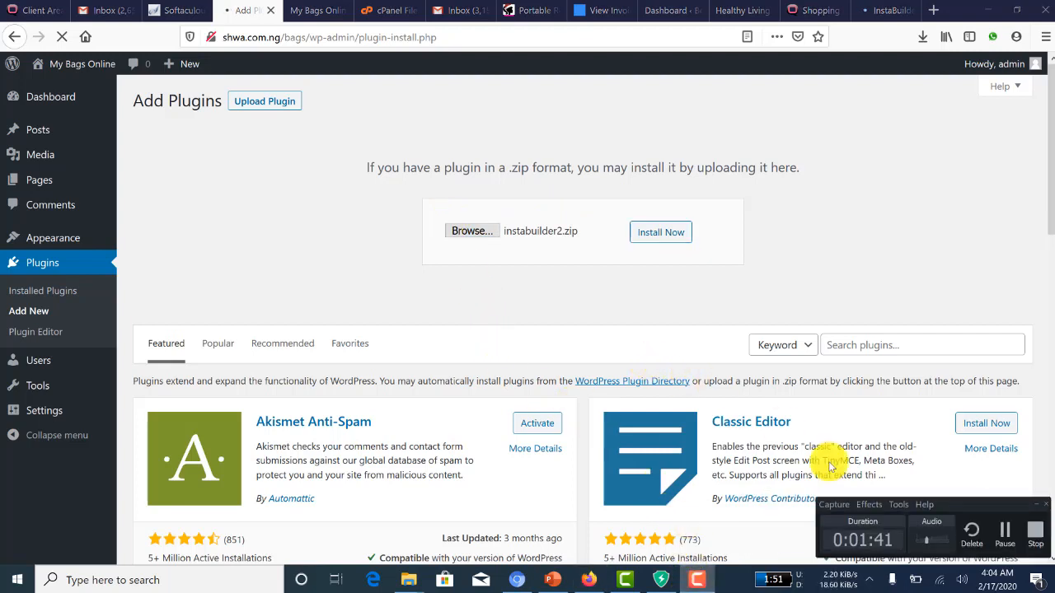
click(1007, 540)
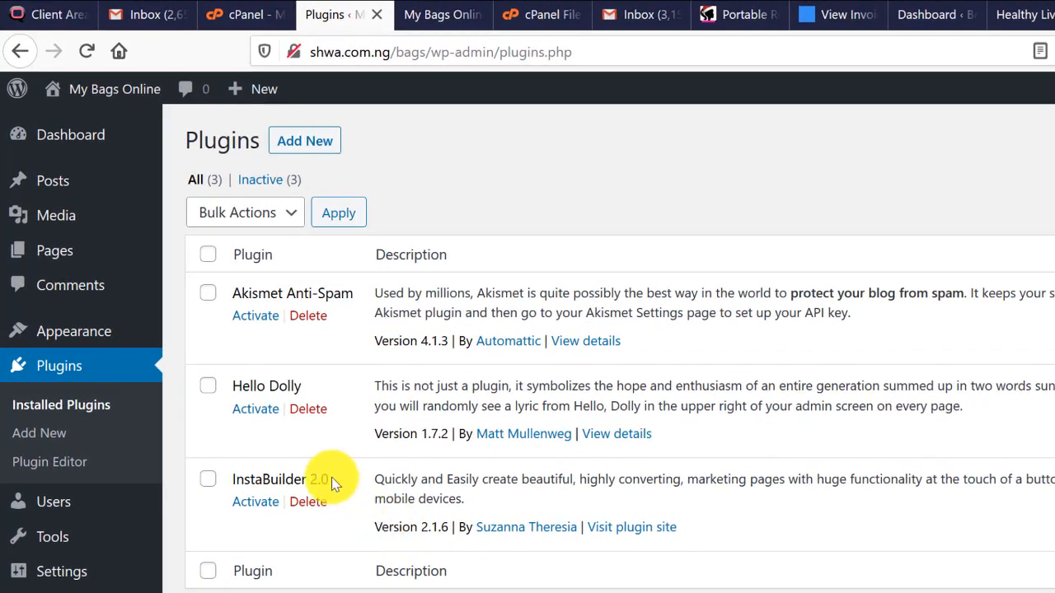
click(256, 504)
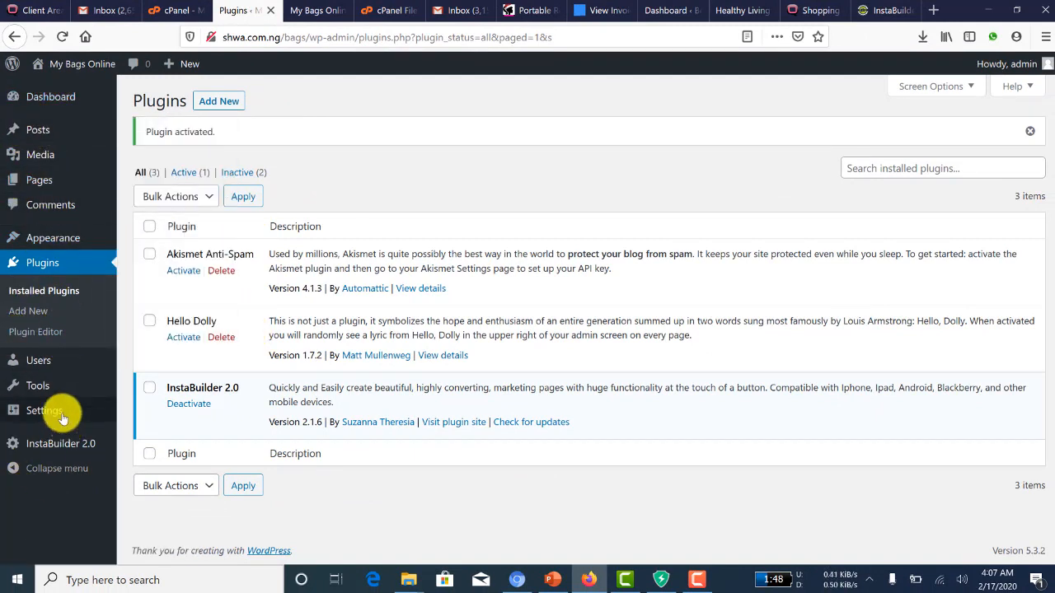
Open the InstaBuilder 2.0 dashboard and look over its visitors chart, page groups and ungrouped pages.
mouse_move(56, 455)
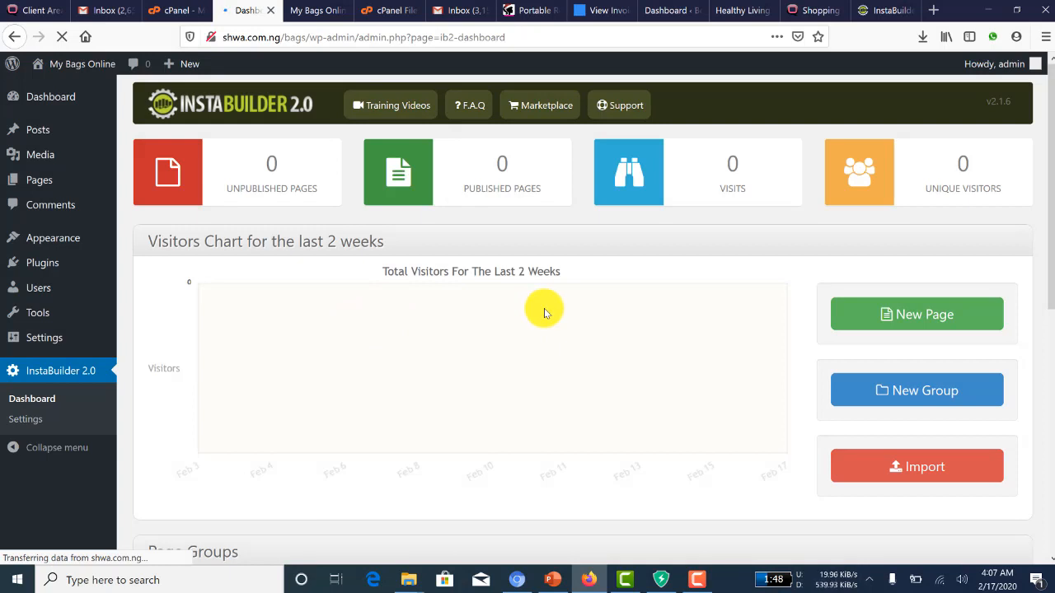
scroll(544, 313, down, 6)
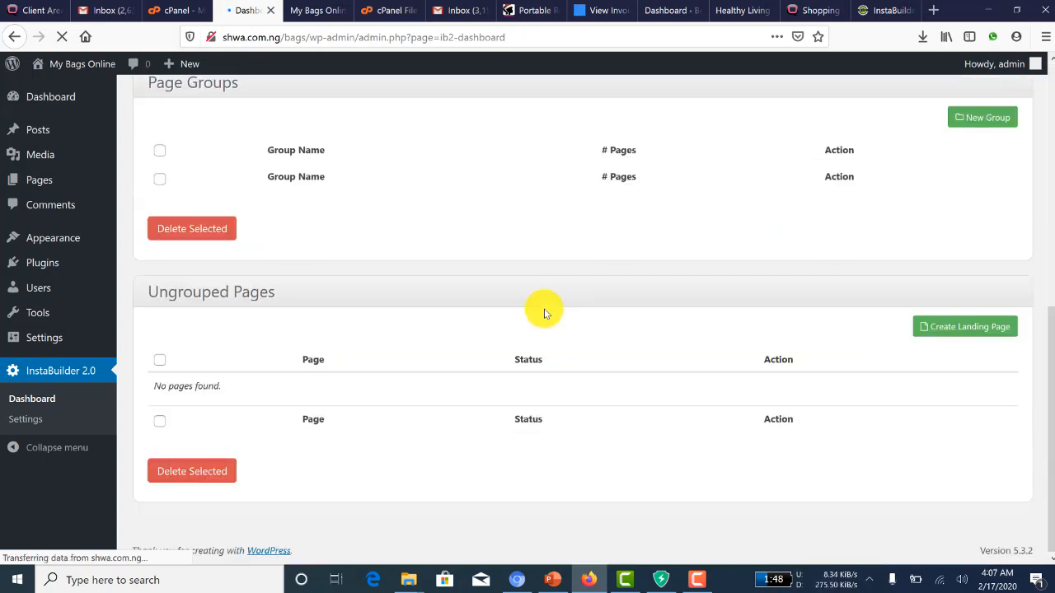
scroll(544, 313, up, 6)
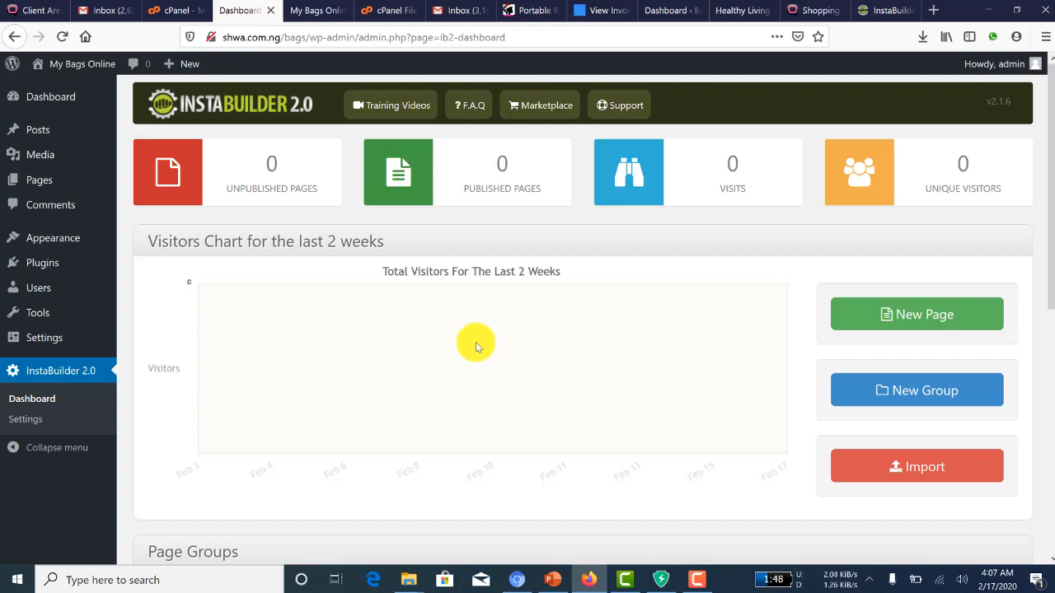
Return to the page for adding new plugins and search it for "pixel caffeine".
mouse_move(70, 270)
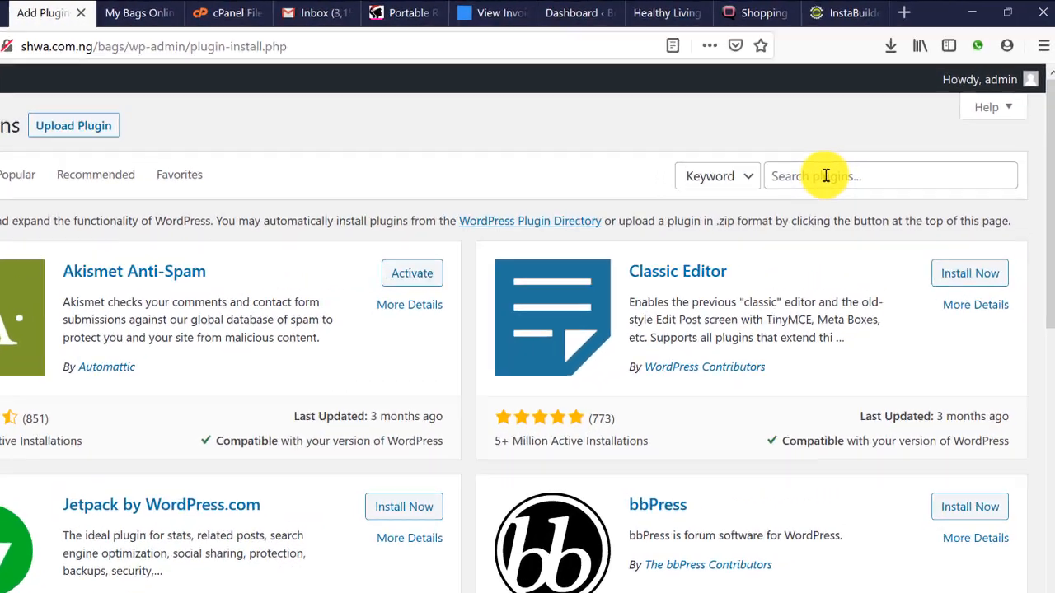
click(825, 175)
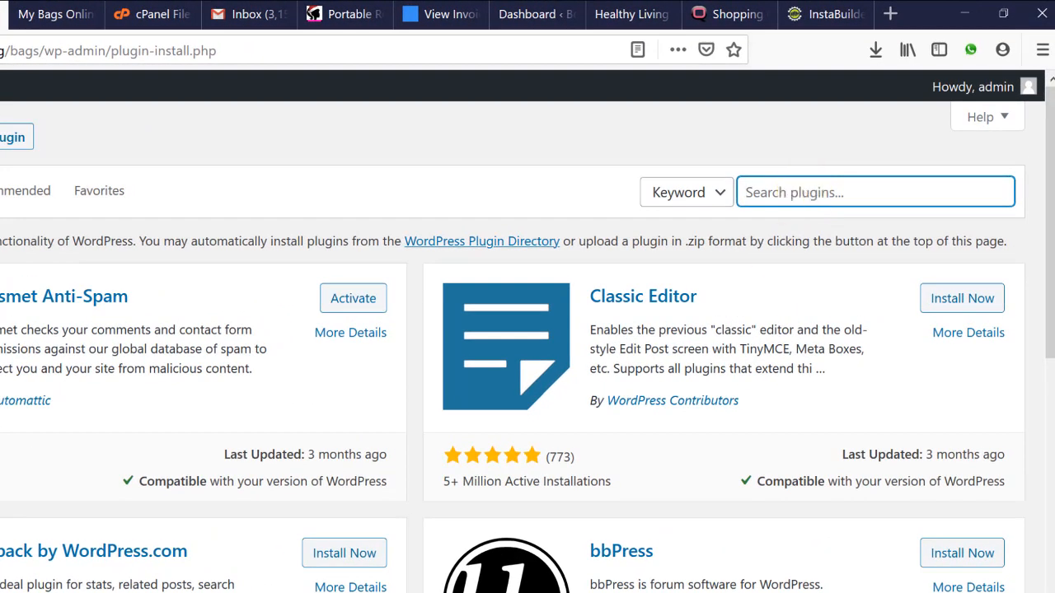
text(pi)
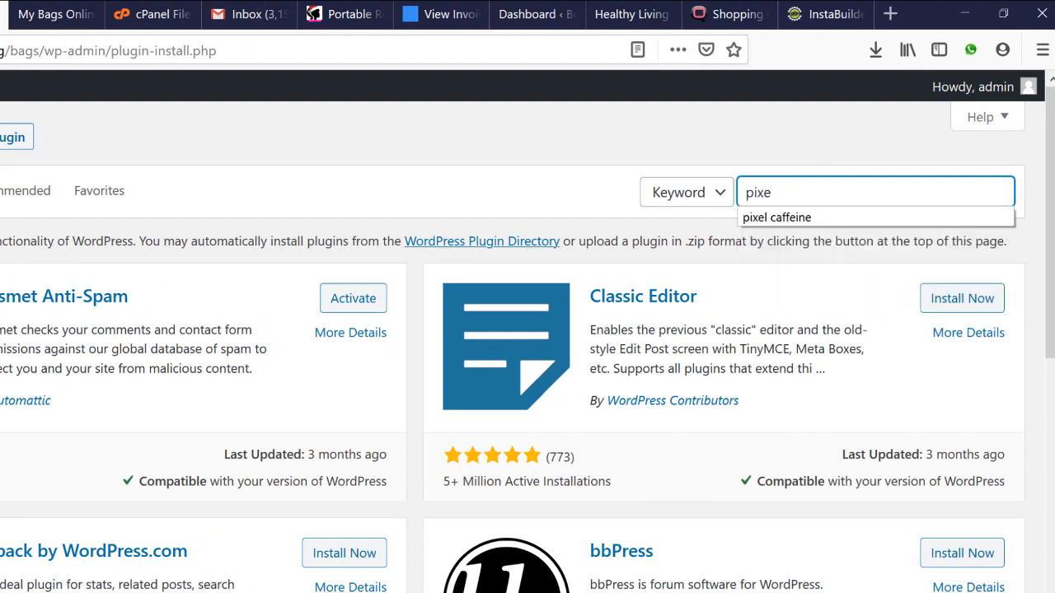
text(xel ca)
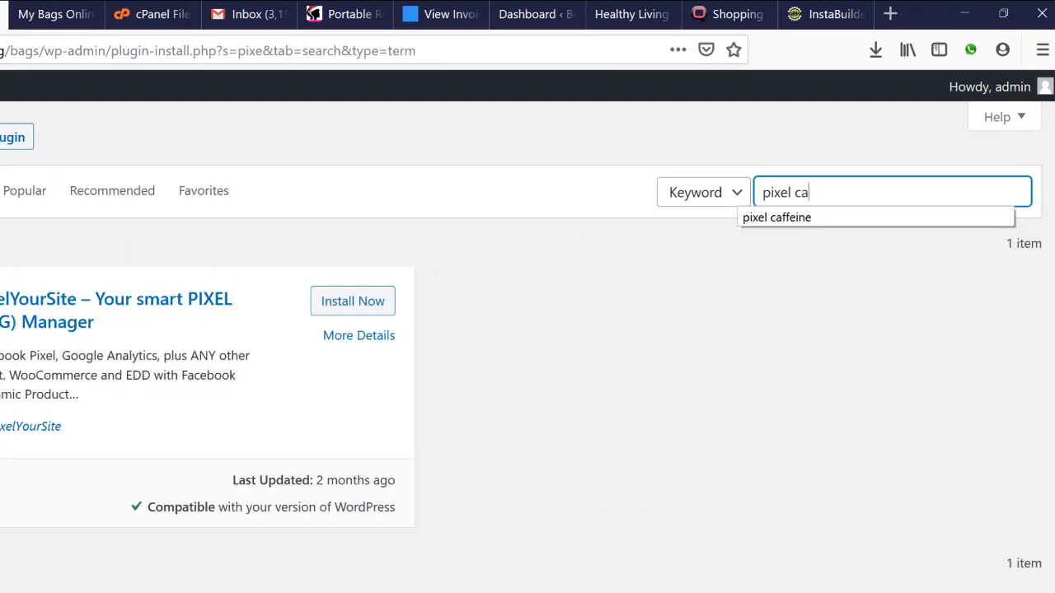
text(ffeine)
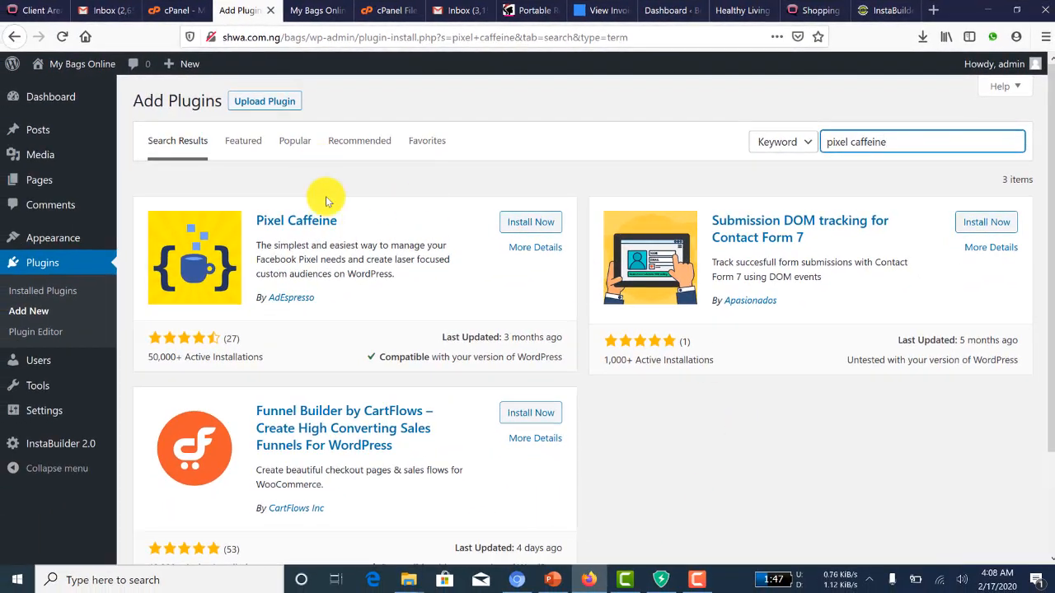
Install and activate the Pixel Caffeine plugin by AdEspresso, and look over its welcome page.
click(538, 222)
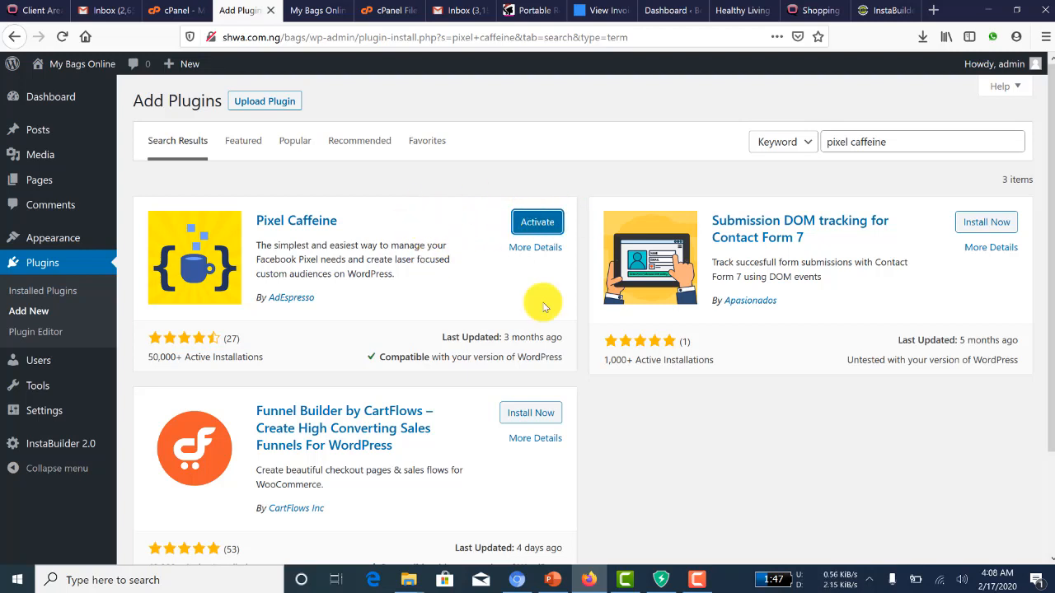
click(535, 233)
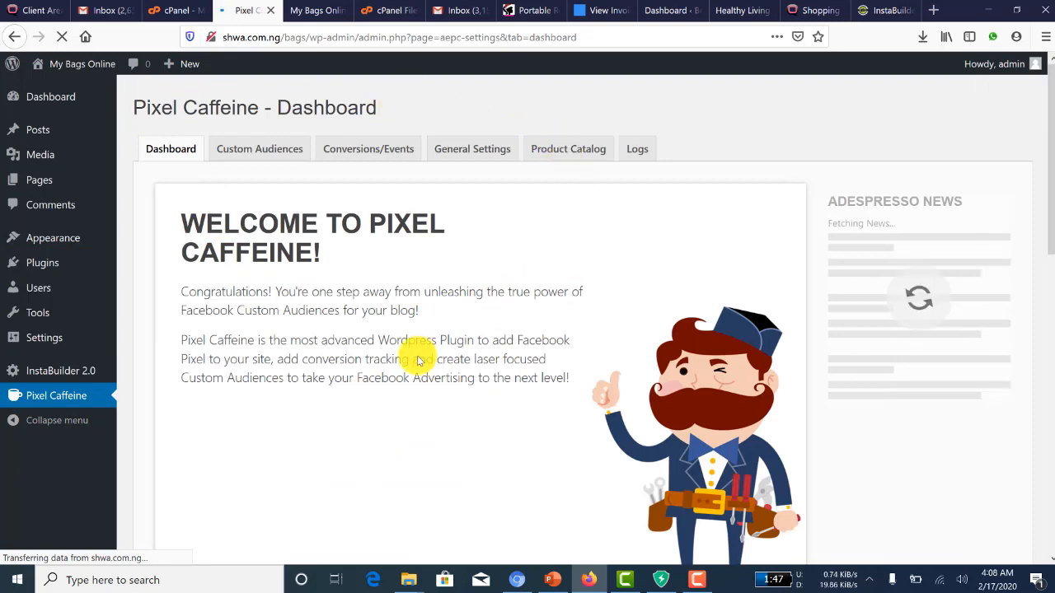
scroll(416, 357, down, 5)
scroll(417, 355, up, 5)
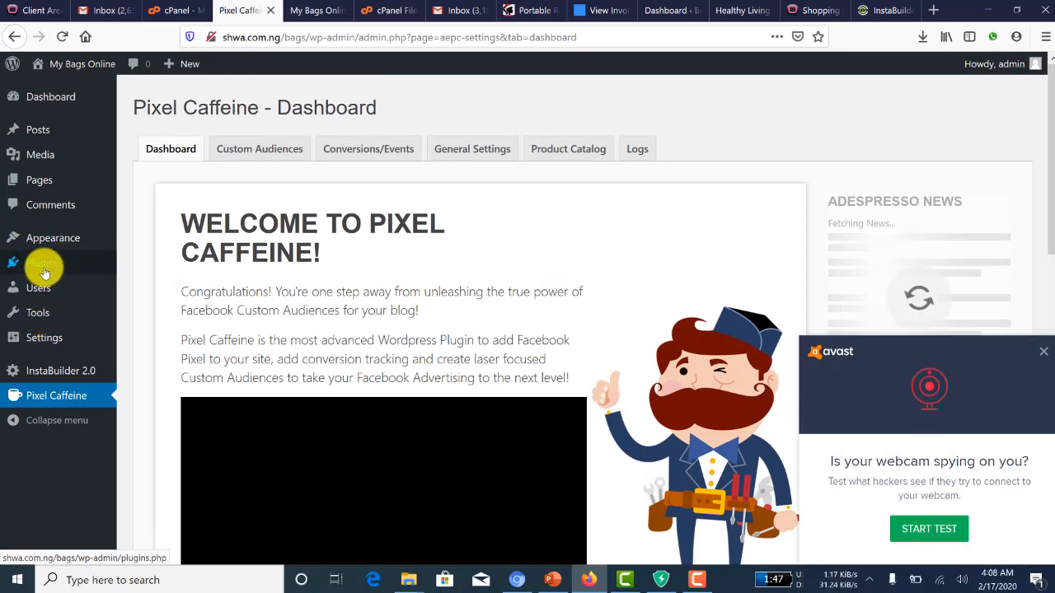
Search the page for adding new plugins for "contact form 7" and dismiss the Avast pop-up.
mouse_move(42, 265)
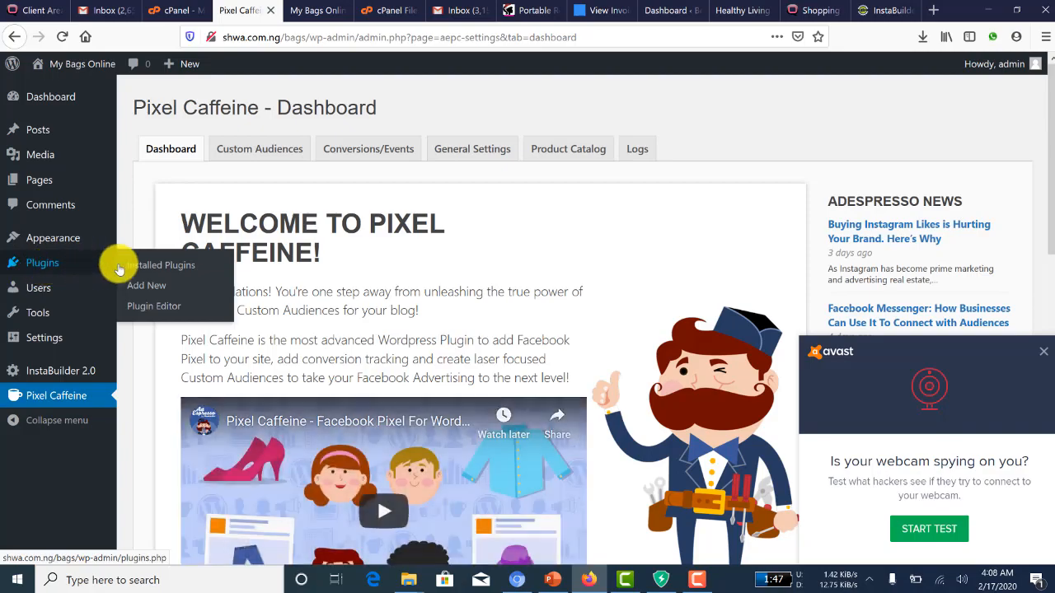
click(146, 288)
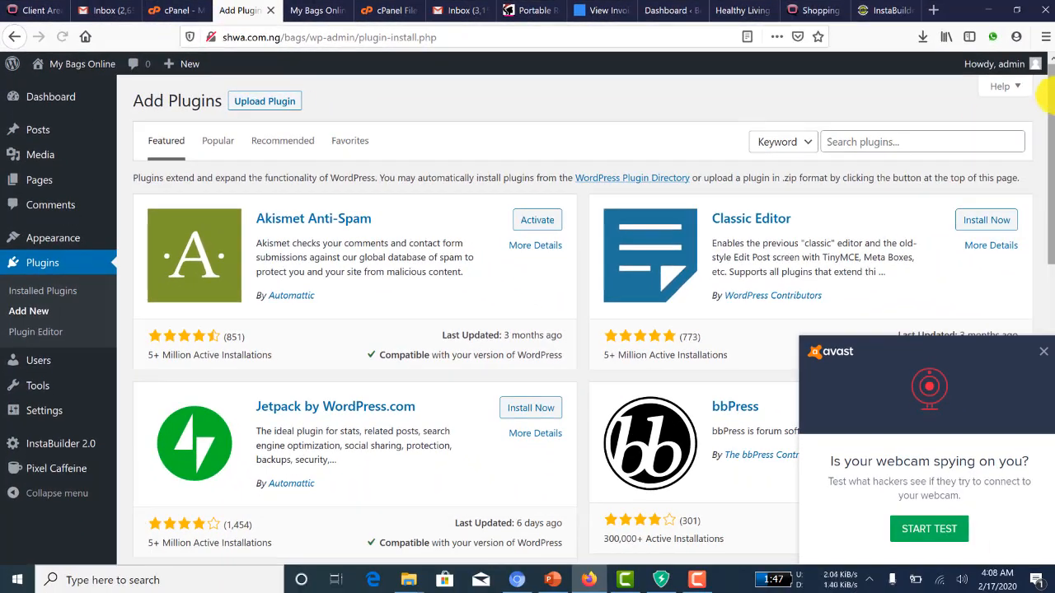
click(911, 139)
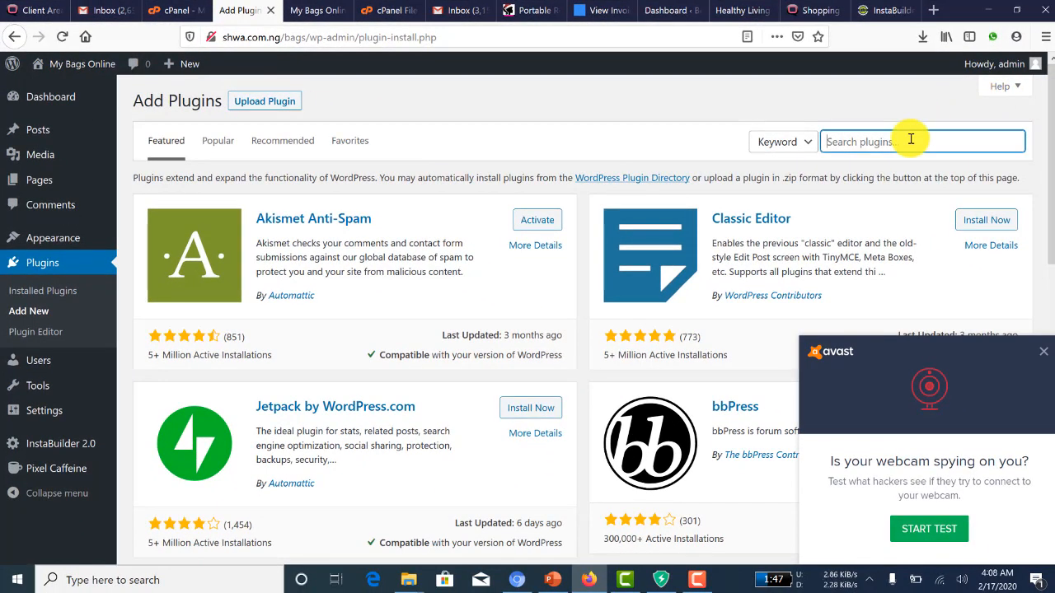
text(contac)
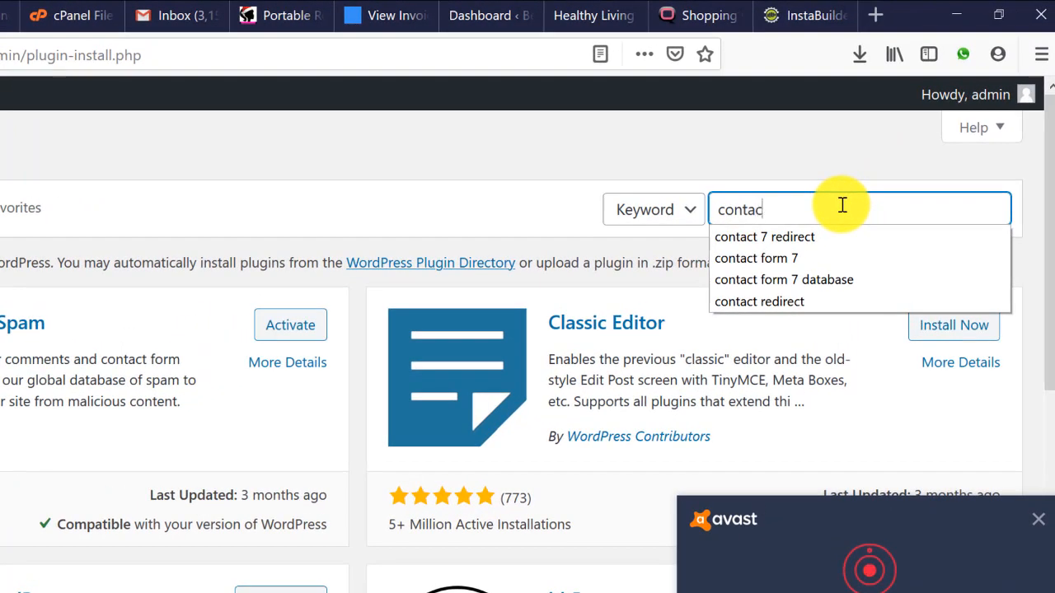
text(t)
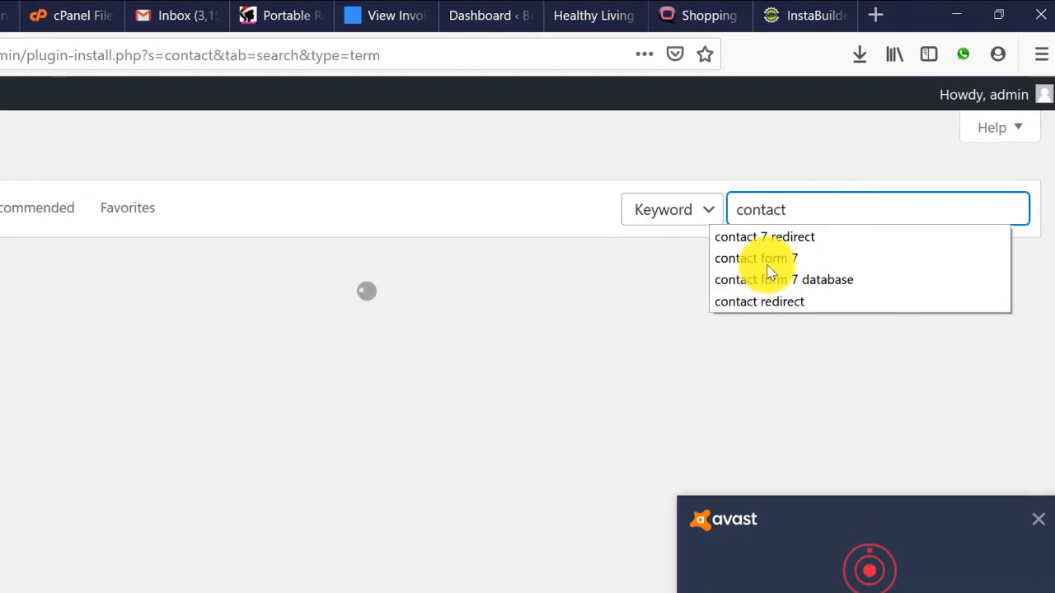
click(767, 258)
click(1037, 520)
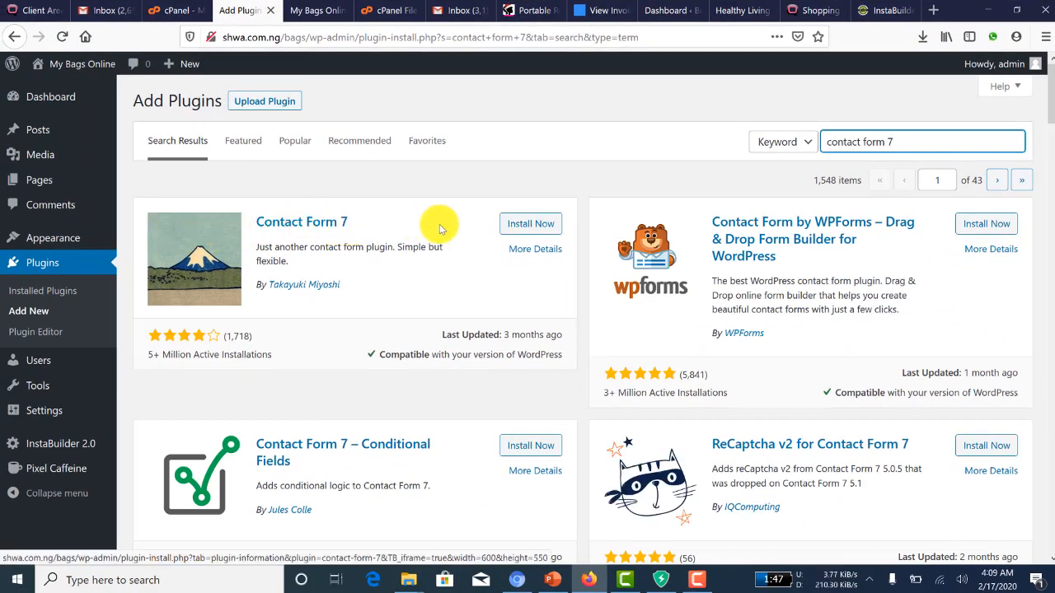
Install and activate the Contact Form 7 plugin, and review the list of installed plugins.
click(534, 230)
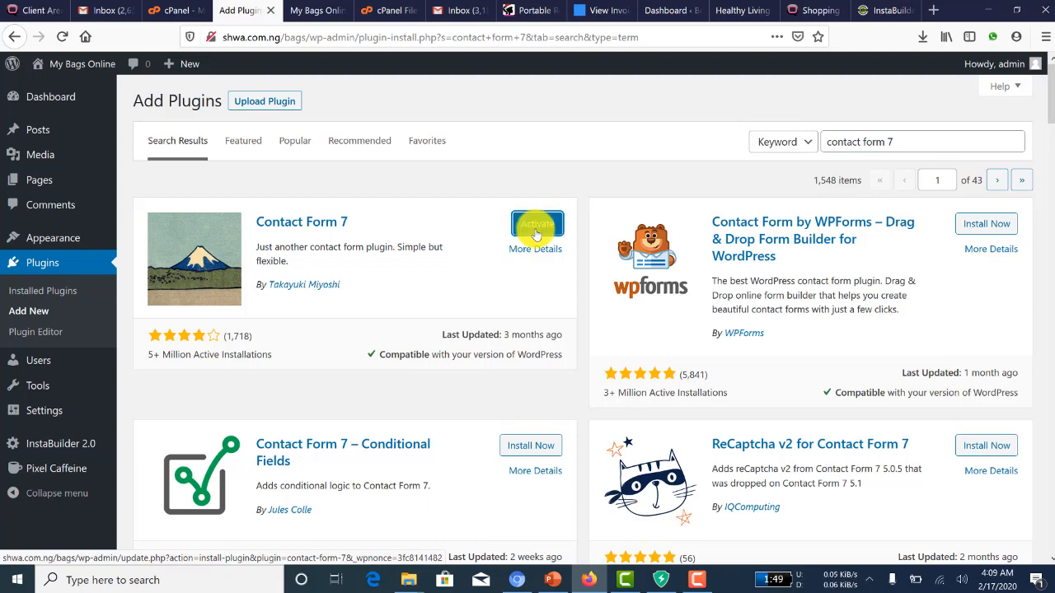
click(535, 234)
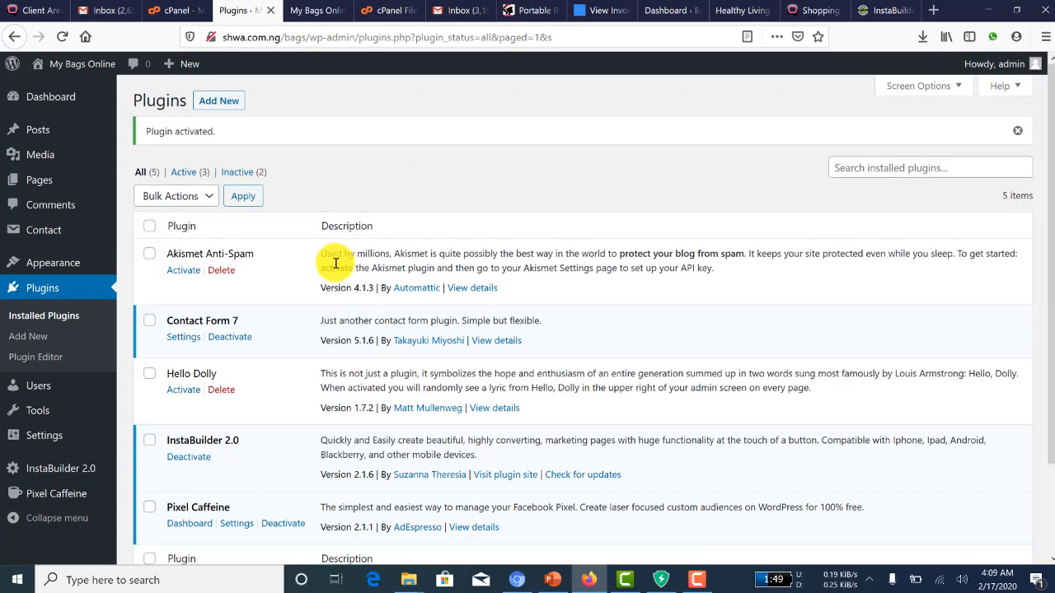
scroll(330, 262, down, 2)
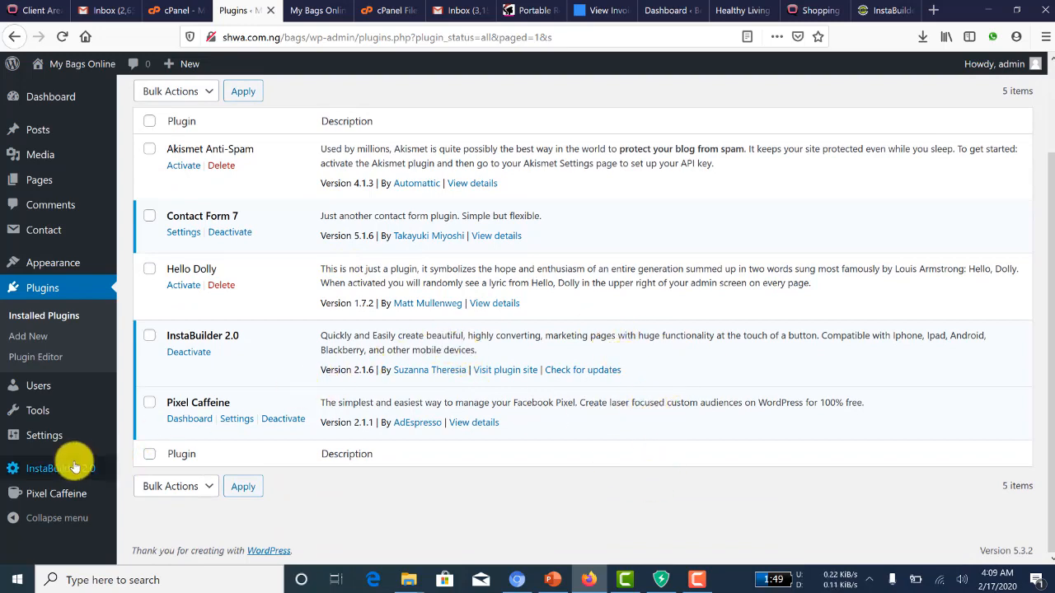
scroll(497, 299, up, 2)
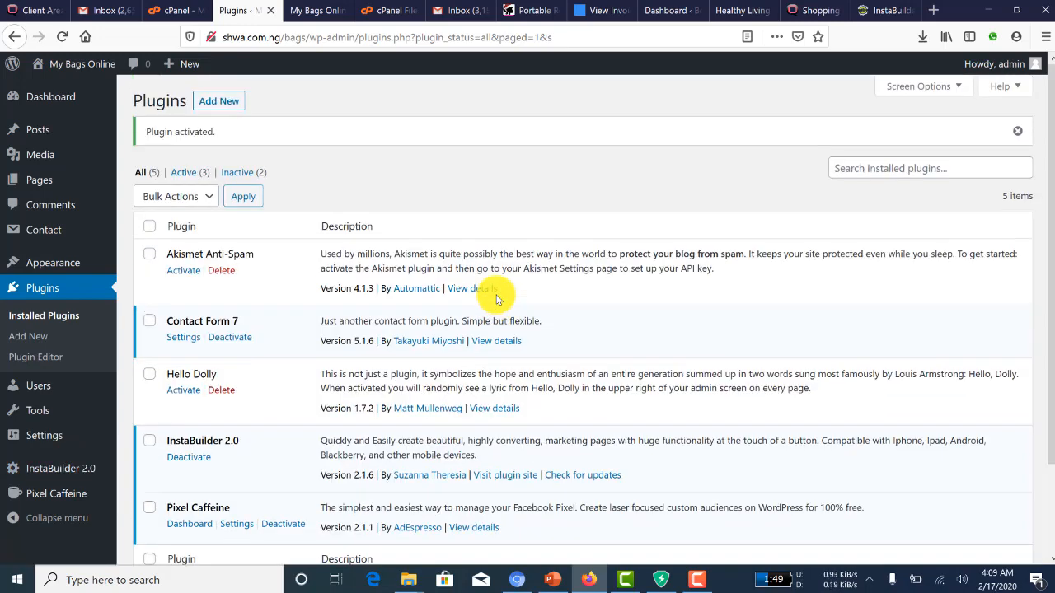
scroll(497, 299, down, 2)
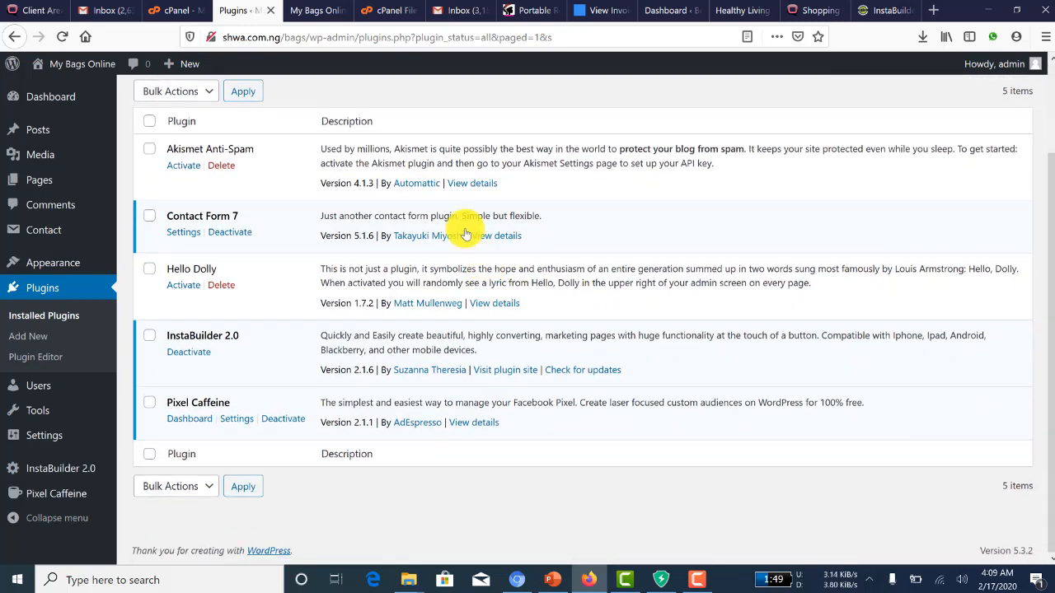
Reopen the InstaBuilder 2.0 dashboard and review its options for creating pages and groups.
click(42, 473)
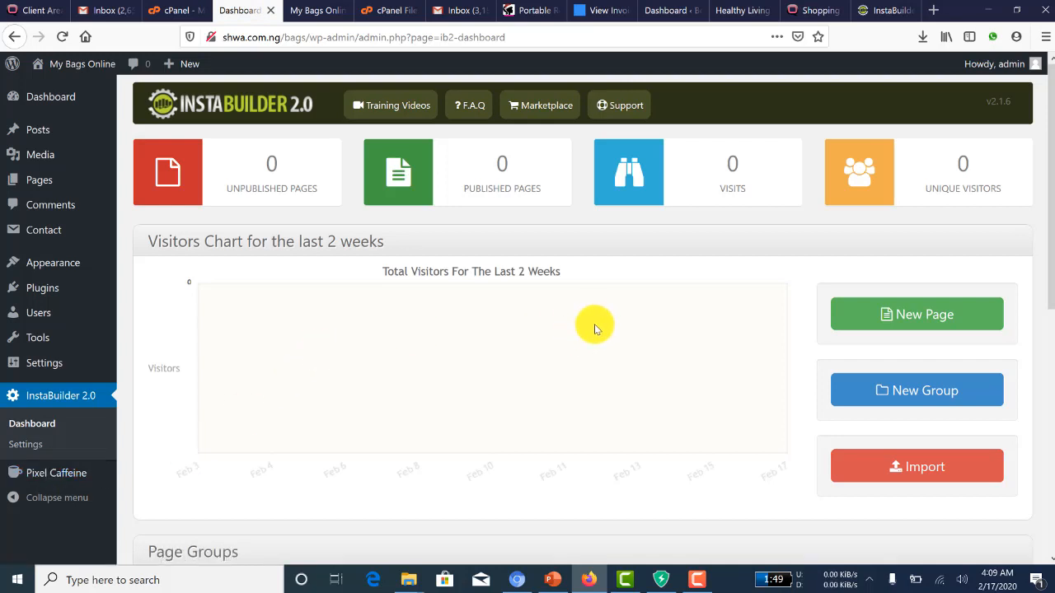
scroll(594, 324, down, 6)
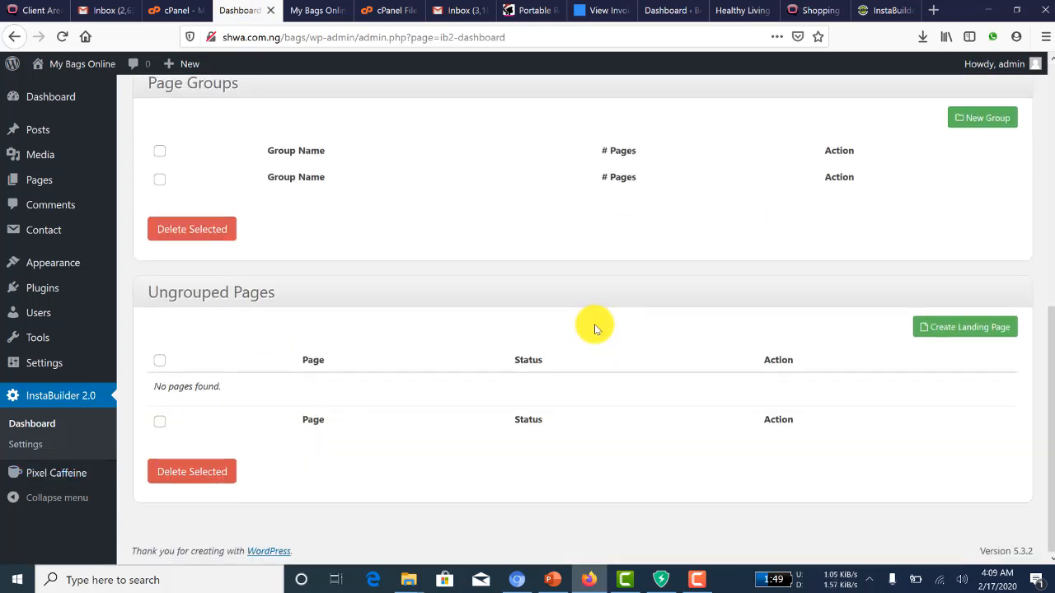
scroll(594, 328, up, 6)
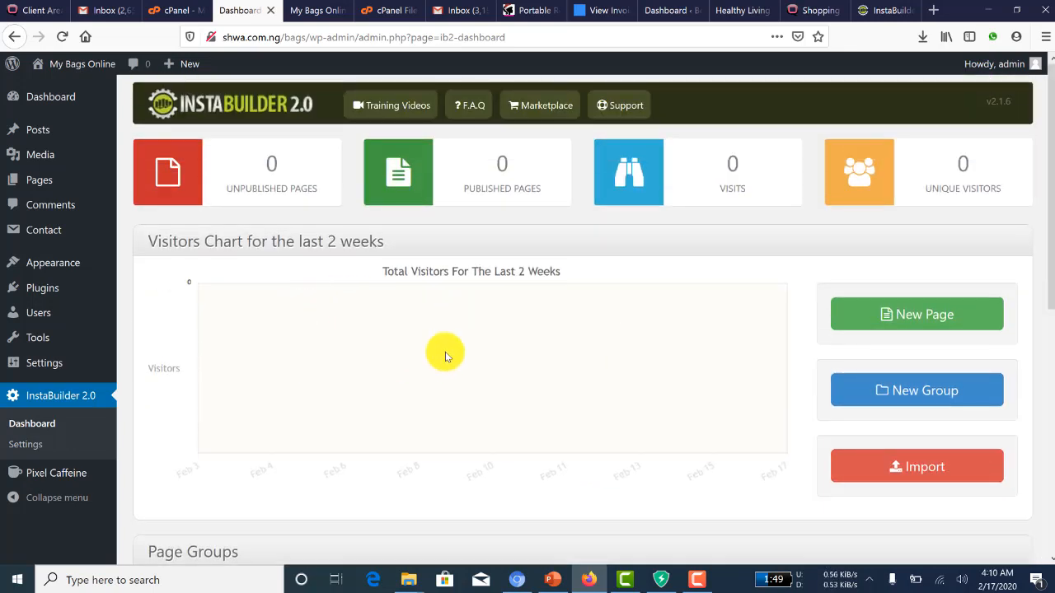
Start a new page from the InstaBuilder 2.0 dashboard so the template chooser opens.
scroll(442, 302, down, 5)
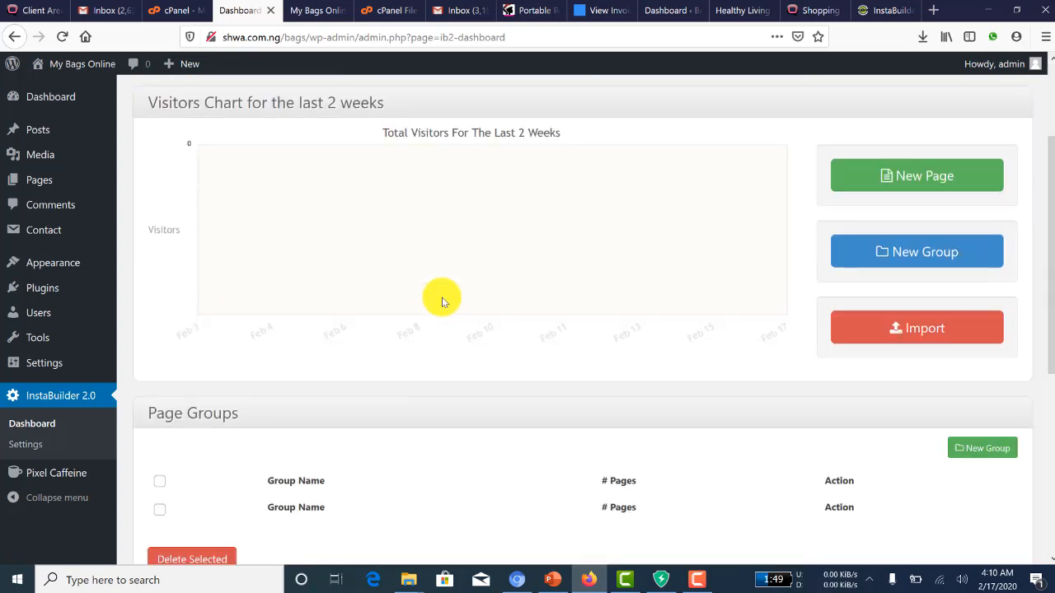
scroll(442, 301, up, 5)
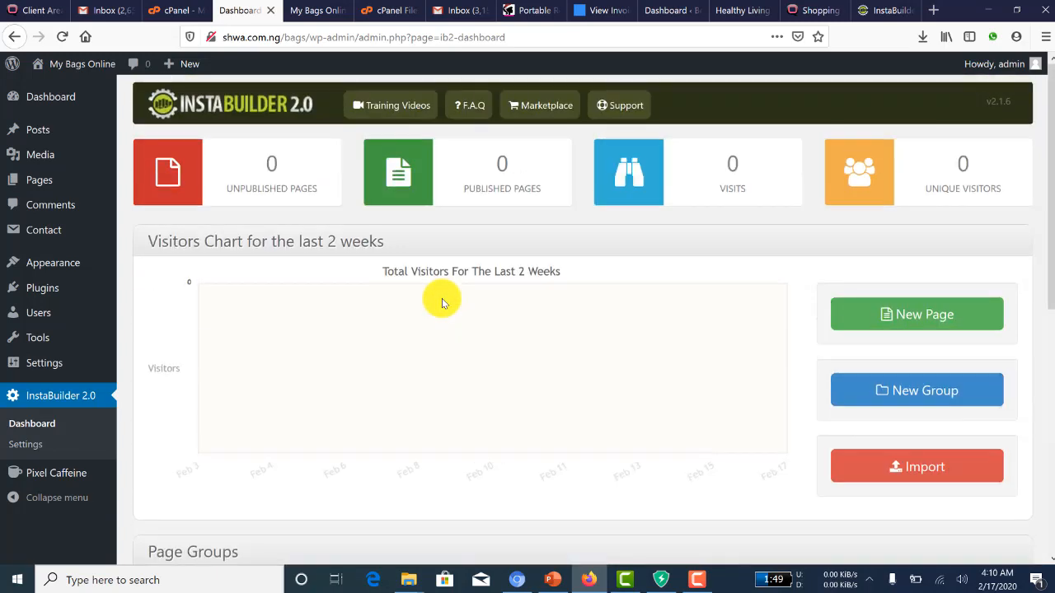
scroll(442, 302, down, 1)
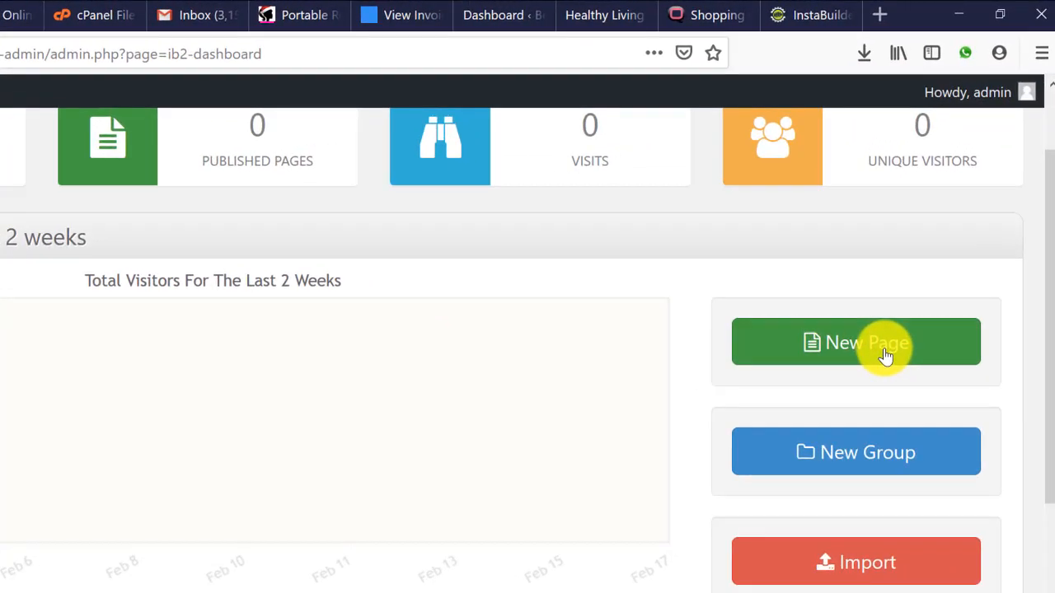
click(885, 354)
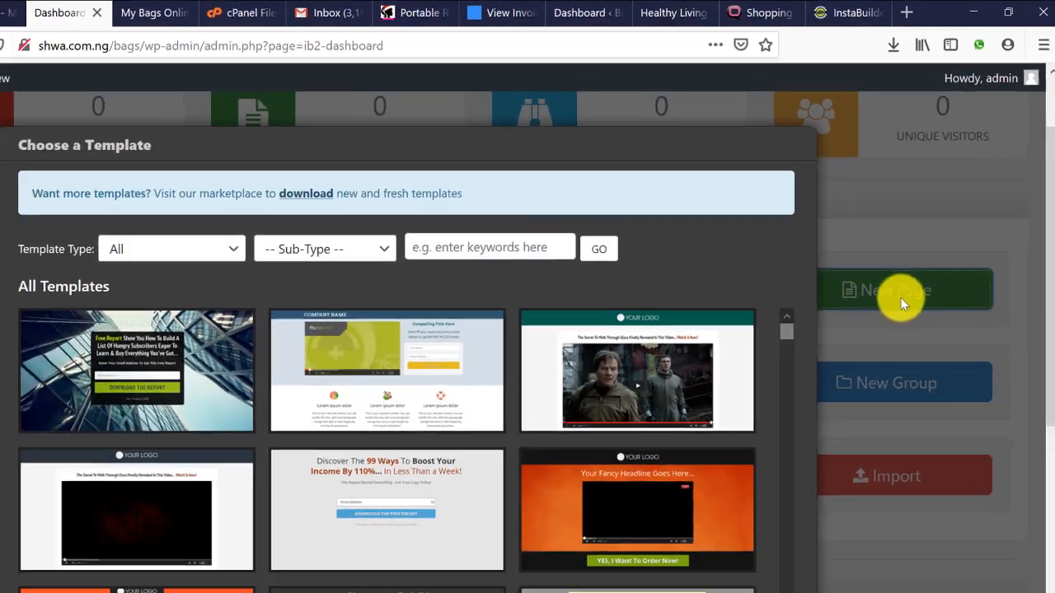
Browse the full collection of page templates for a sales page layout suited to the bag store.
scroll(572, 360, down, 5)
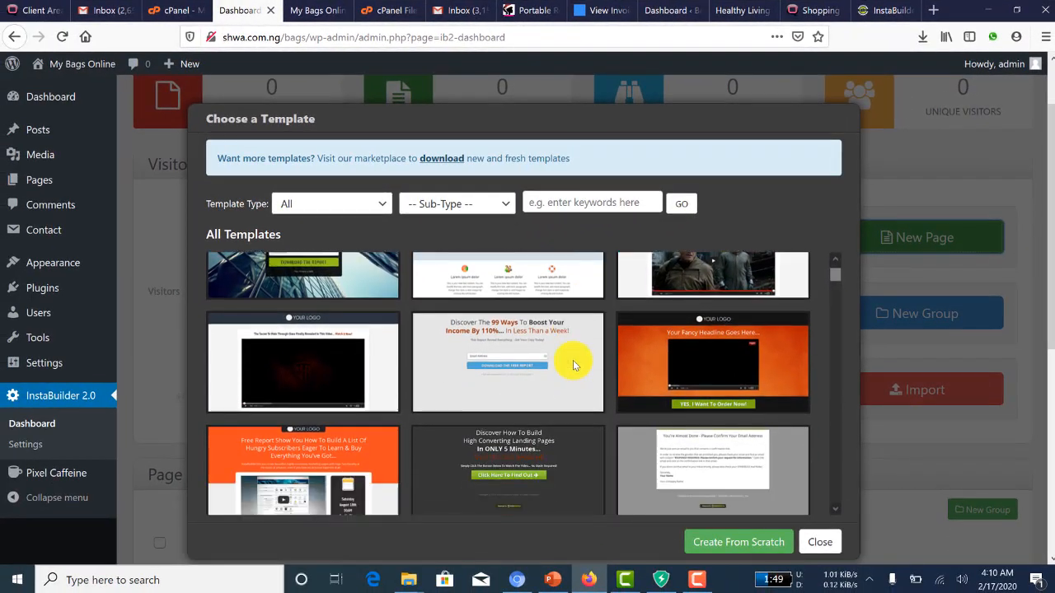
scroll(573, 360, down, 5)
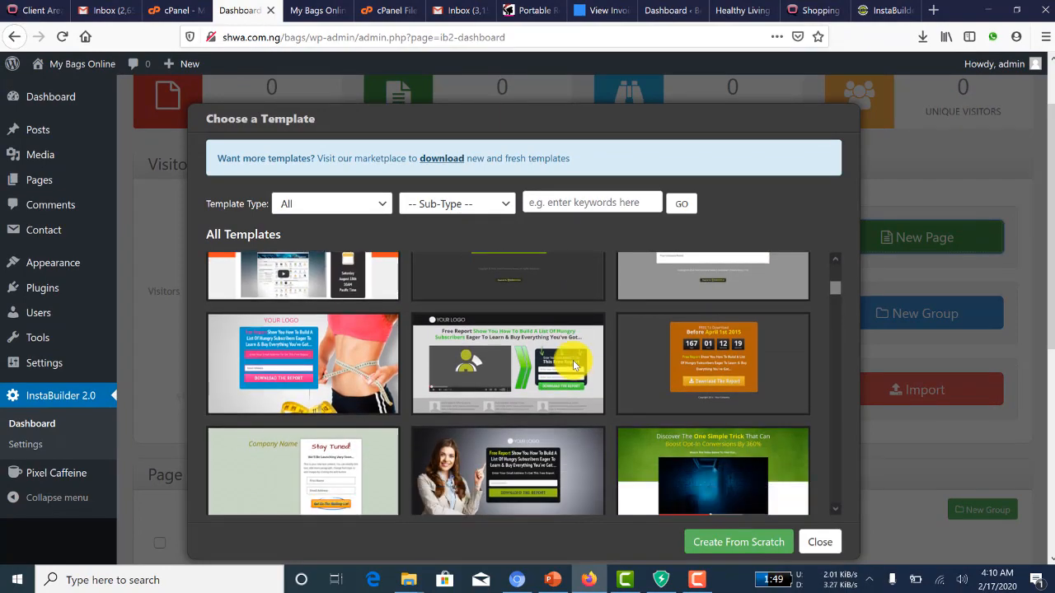
scroll(573, 365, down, 10)
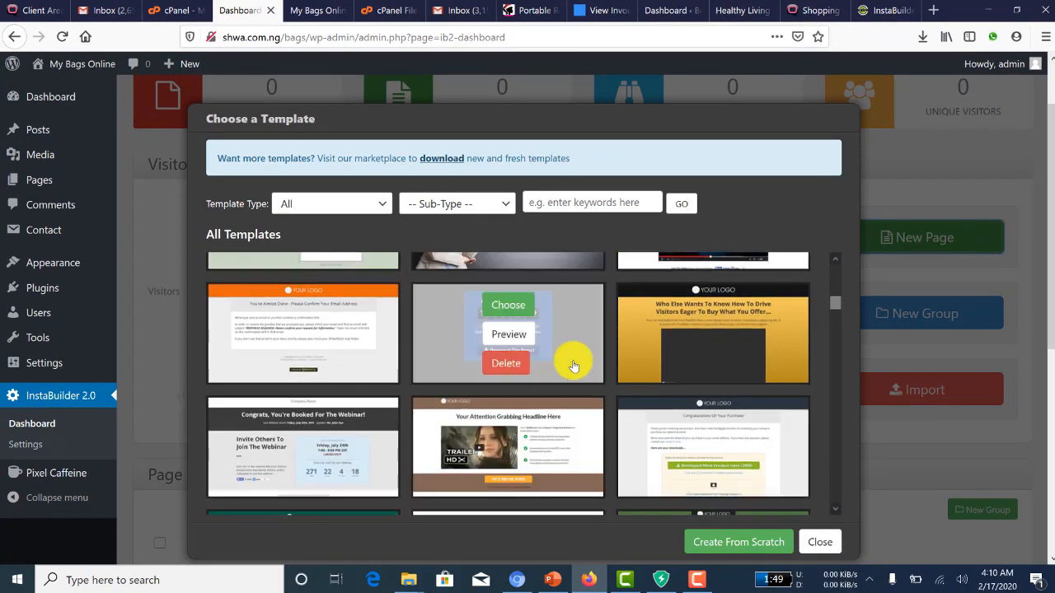
scroll(573, 365, down, 10)
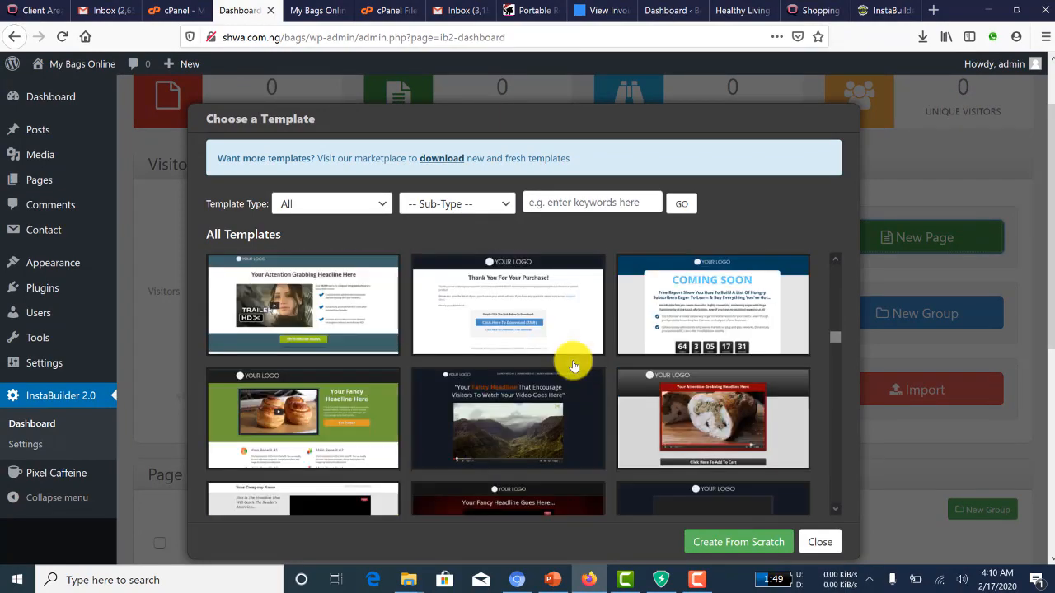
scroll(573, 365, down, 10)
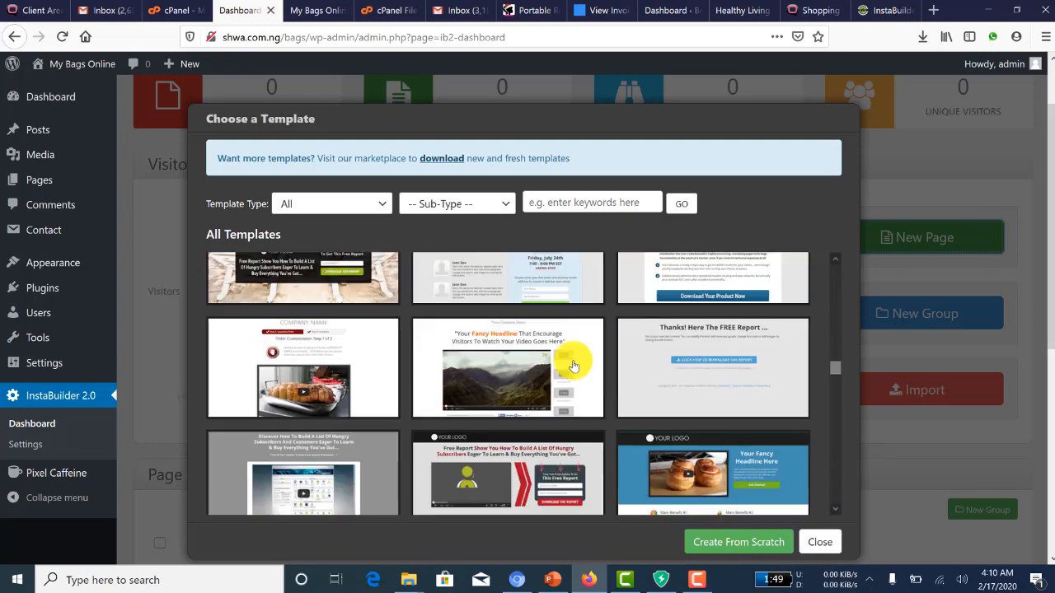
scroll(574, 365, down, 10)
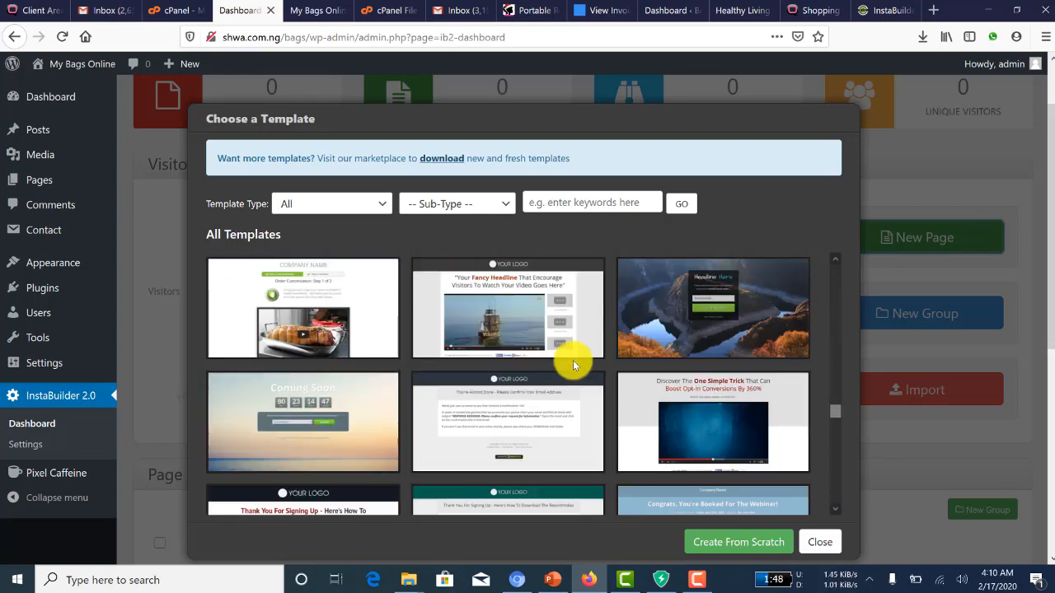
scroll(575, 365, down, 10)
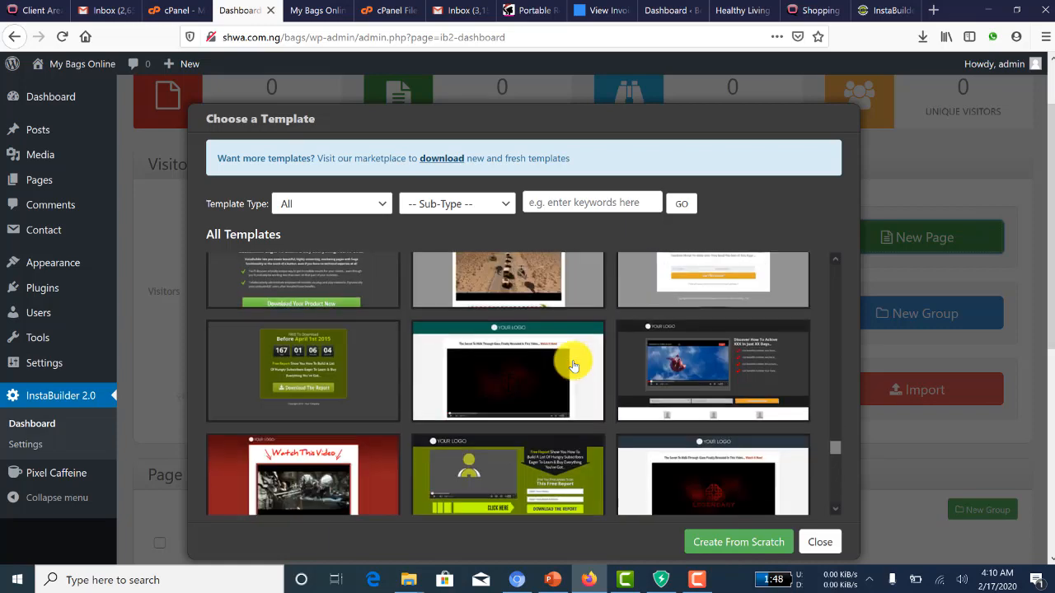
scroll(574, 365, down, 10)
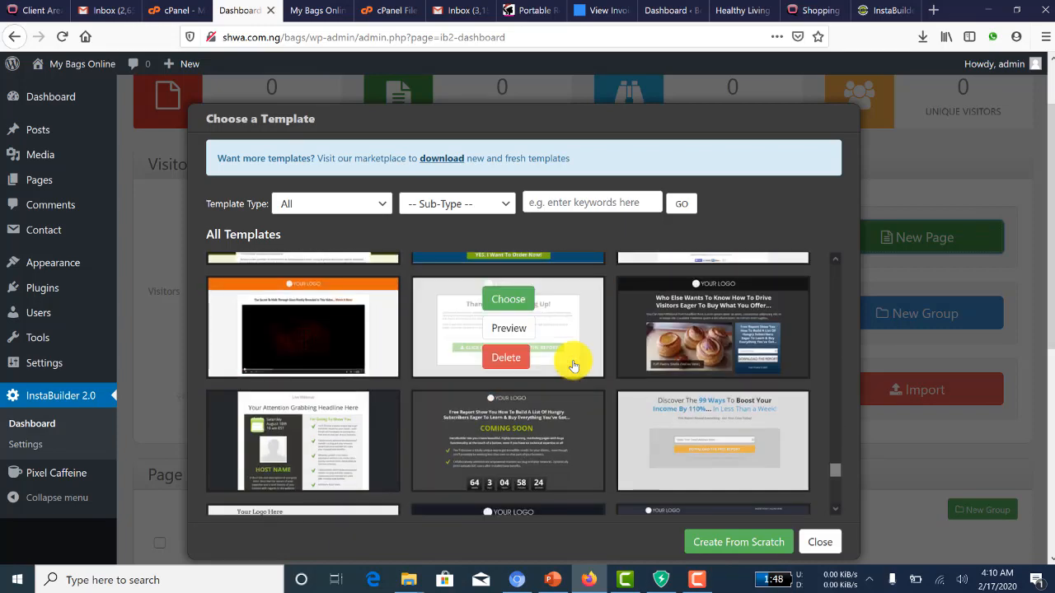
scroll(574, 366, up, 10)
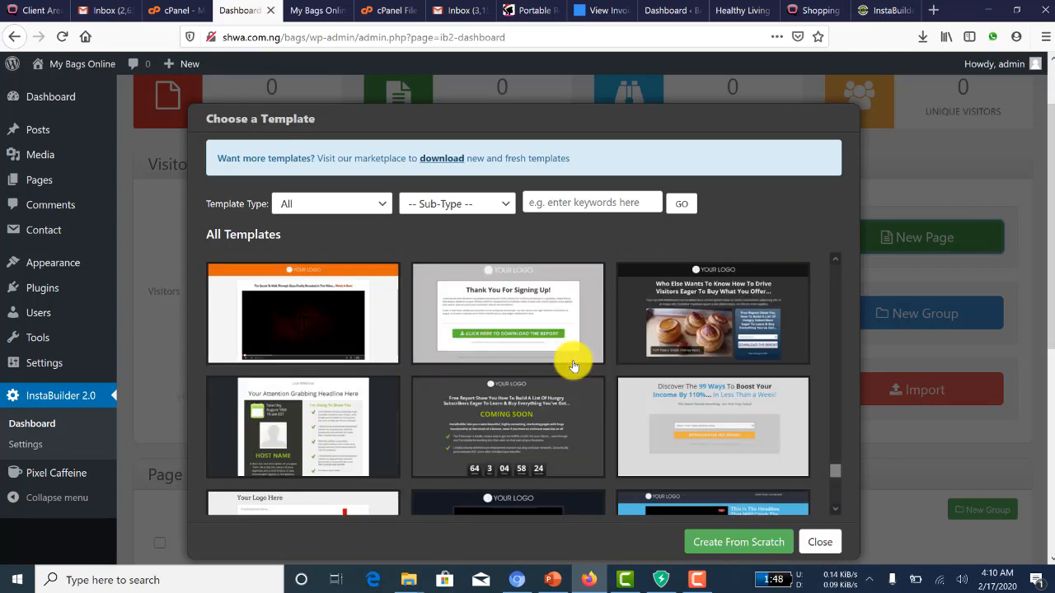
scroll(574, 365, down, 5)
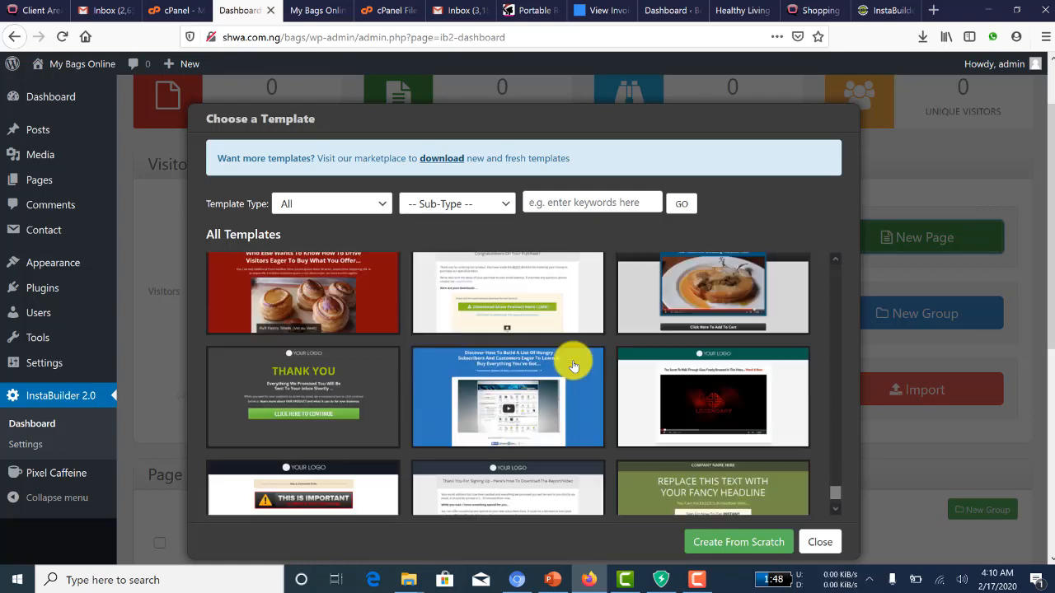
scroll(574, 360, up, 3)
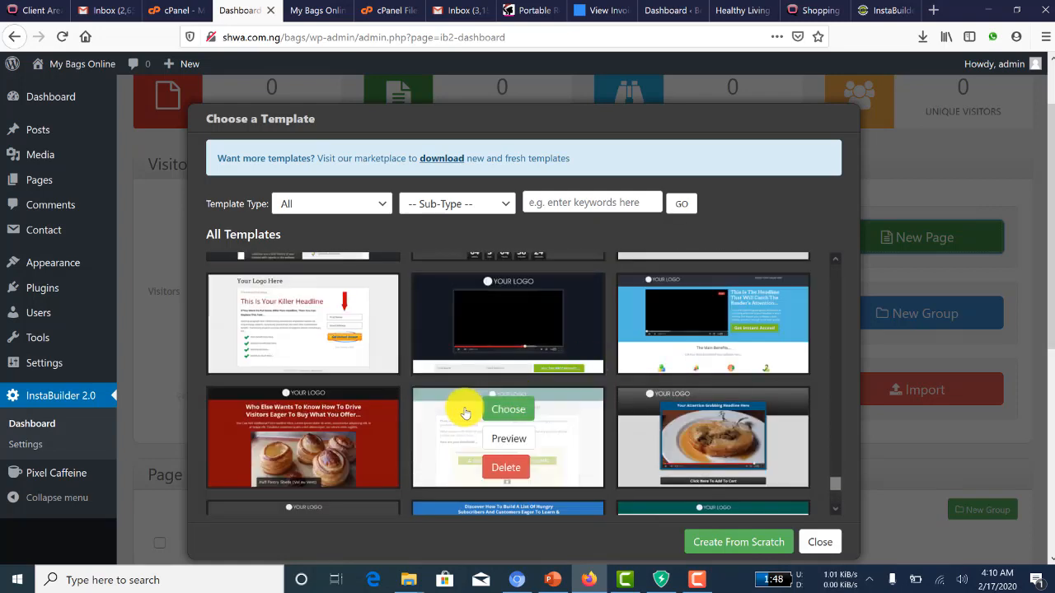
scroll(464, 412, down, 2)
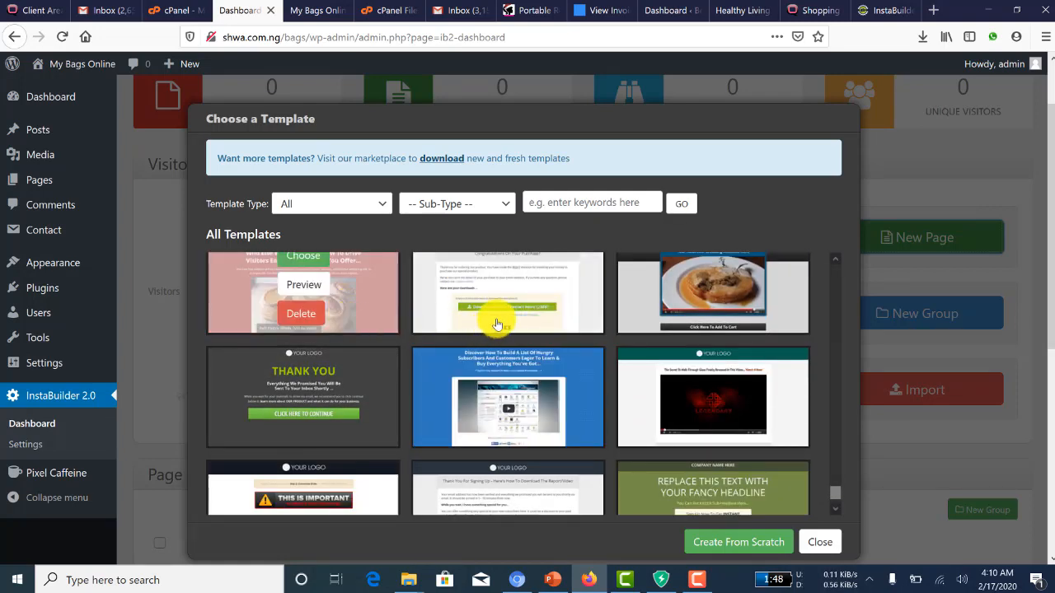
scroll(423, 341, up, 1)
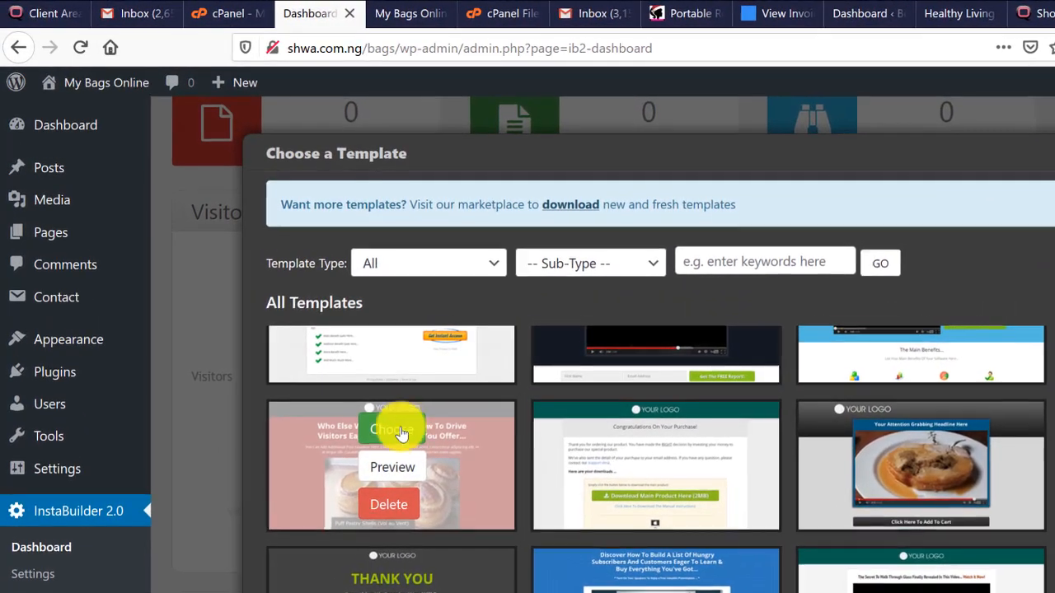
Create the page from the red "Who Else Wants To Know How To Drive Visitors" template and dismiss the browser's slow-page notice.
click(398, 433)
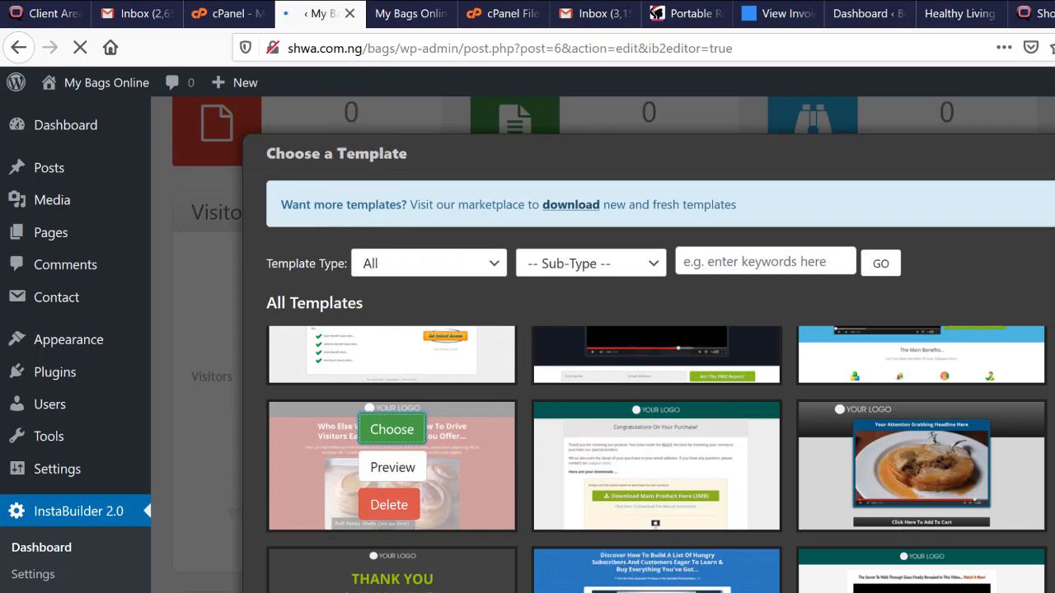
click(392, 429)
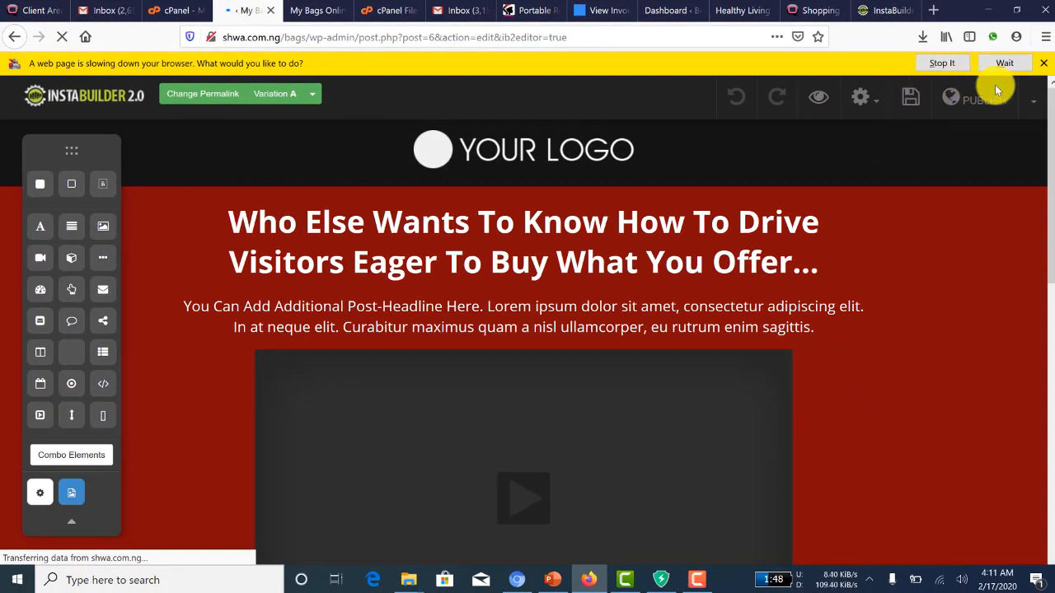
click(1046, 64)
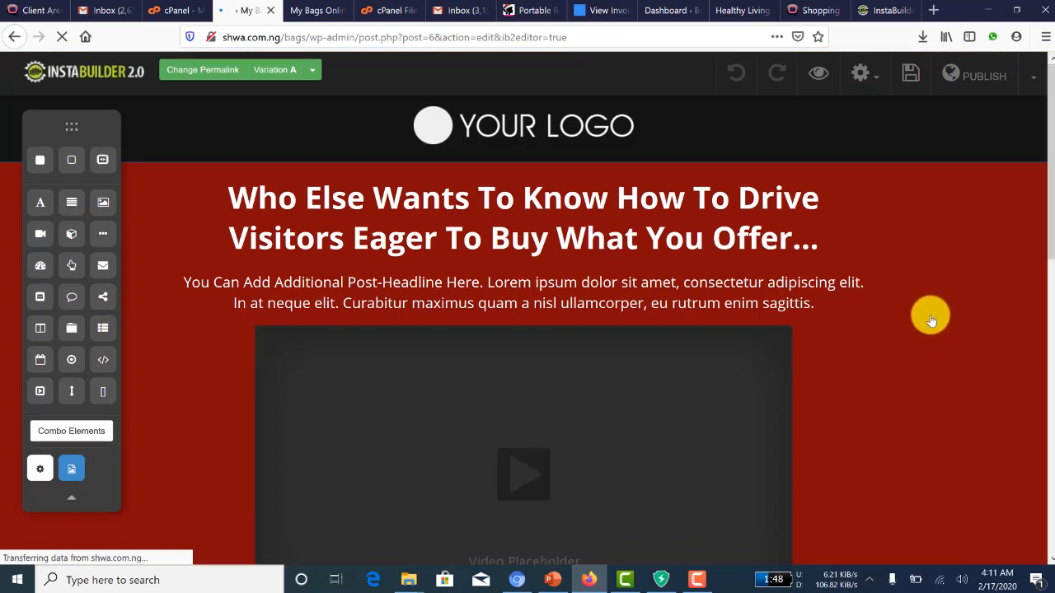
Review the new page in the editor, from the headline and video placeholder down to the feature benefits, order button and footer.
scroll(929, 319, down, 3)
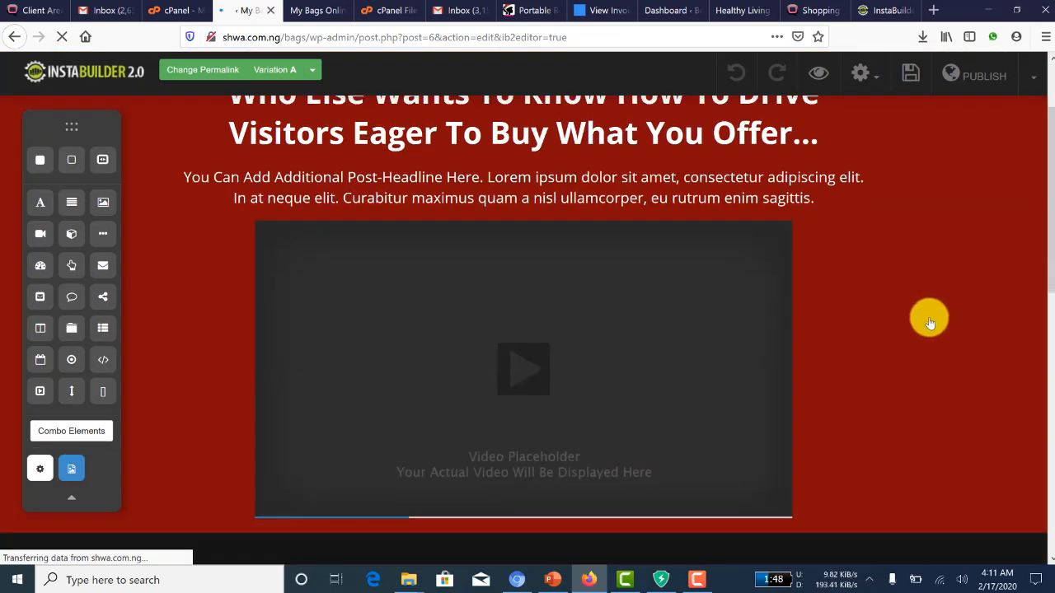
scroll(930, 323, down, 1)
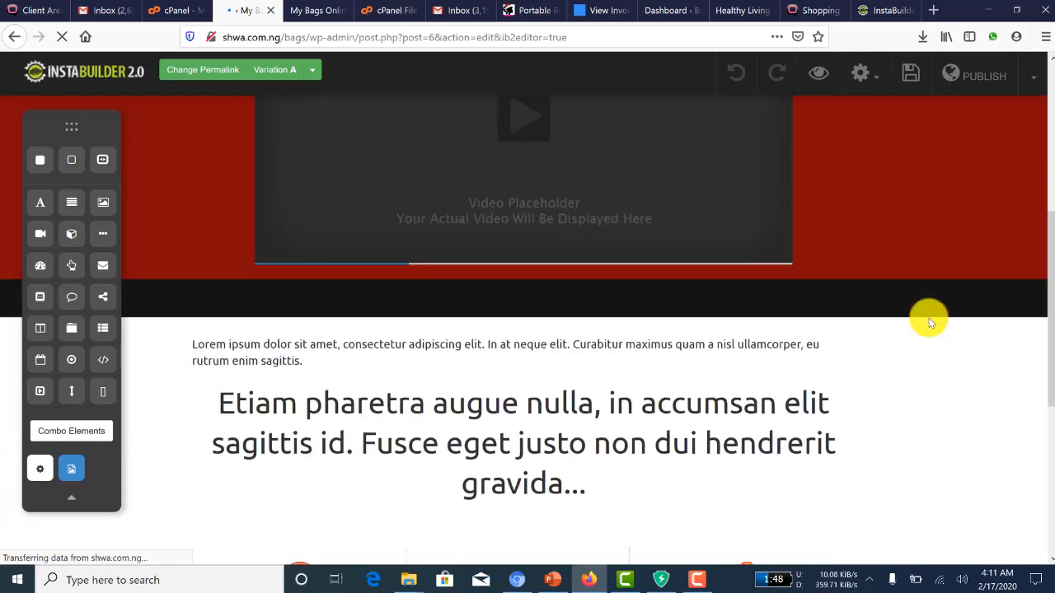
scroll(929, 323, down, 2)
scroll(929, 323, down, 3)
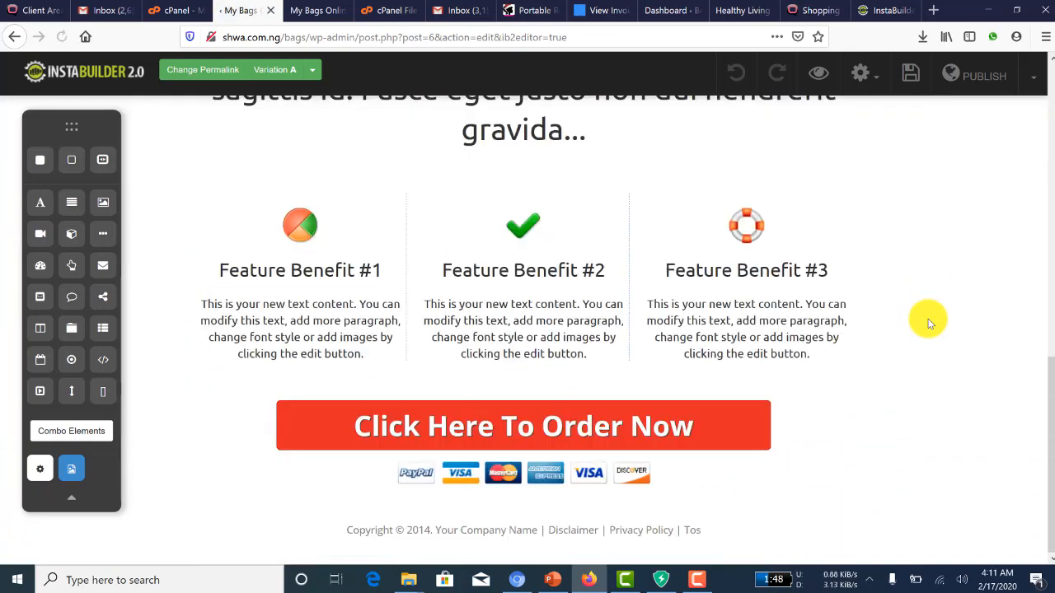
scroll(929, 323, up, 8)
scroll(927, 323, up, 2)
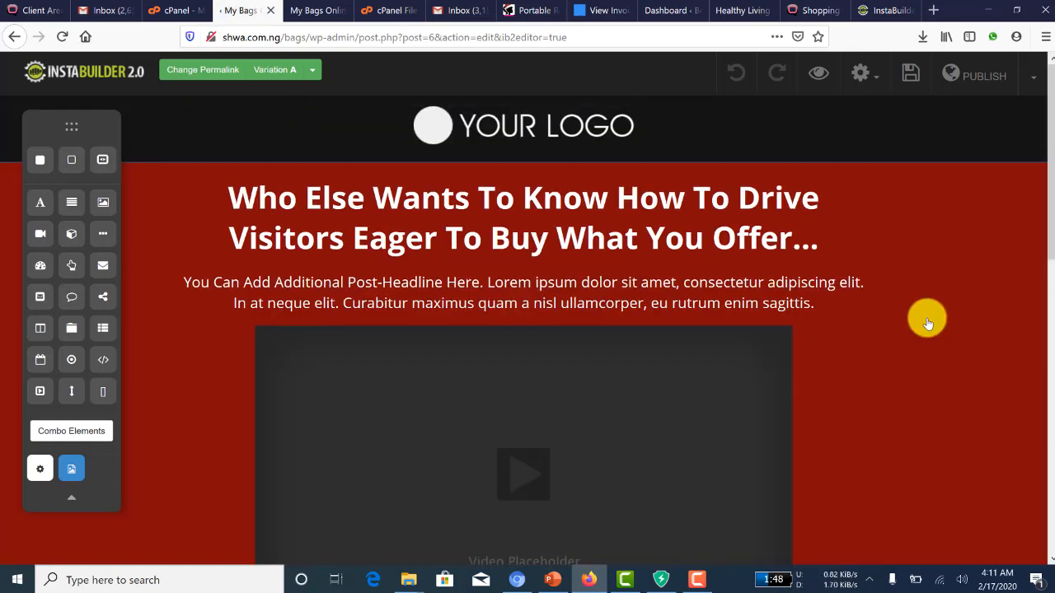
scroll(927, 323, down, 5)
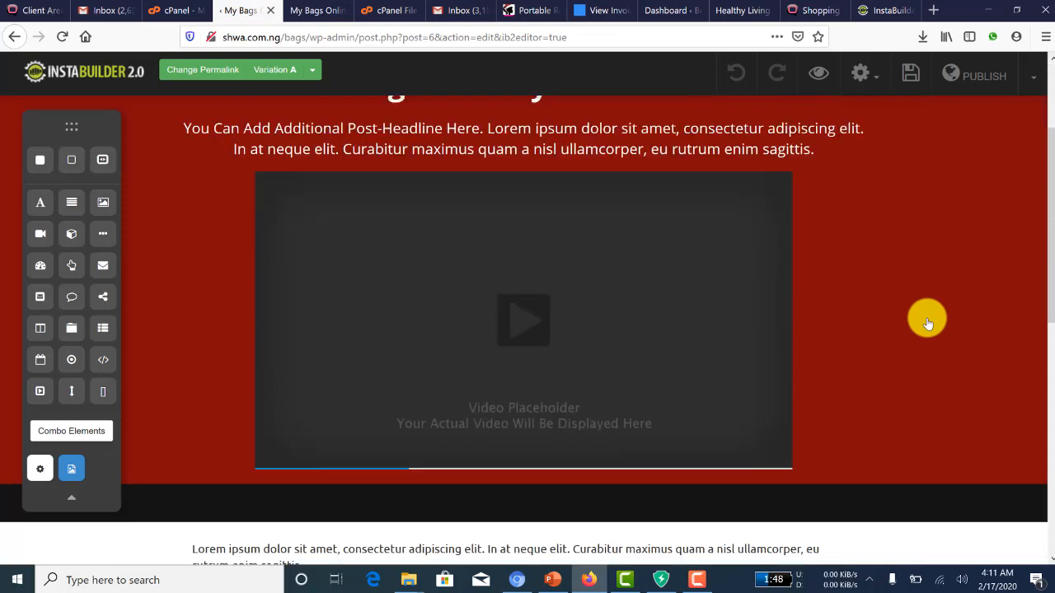
scroll(927, 323, down, 3)
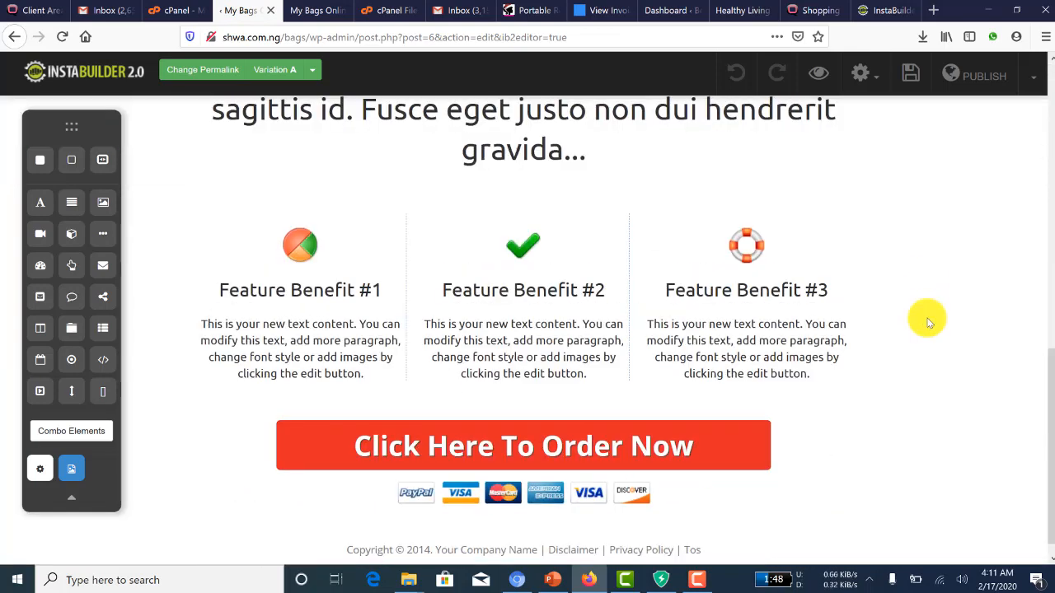
scroll(928, 323, down, 1)
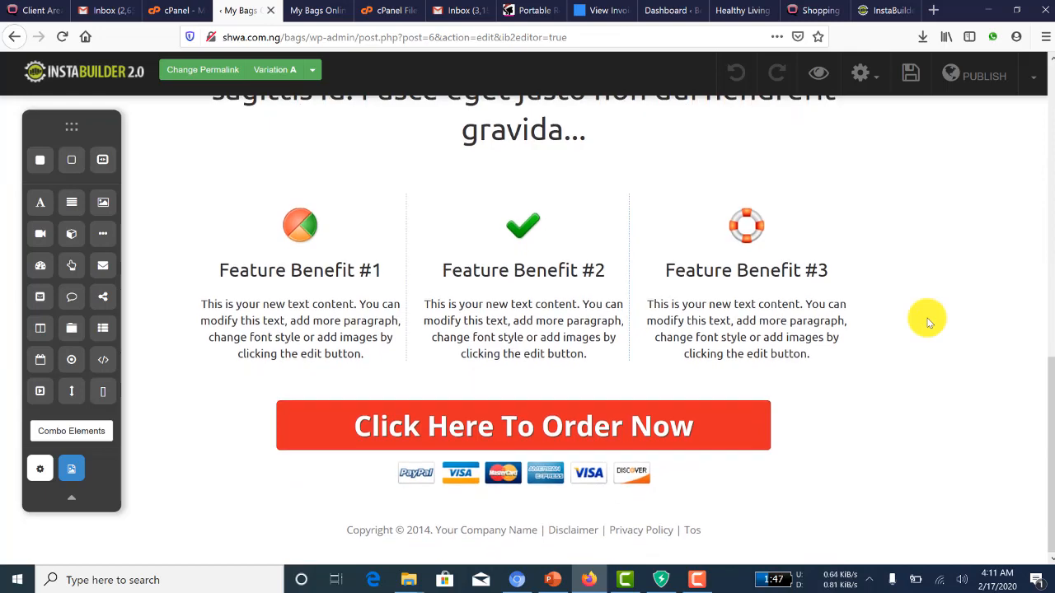
scroll(928, 323, up, 8)
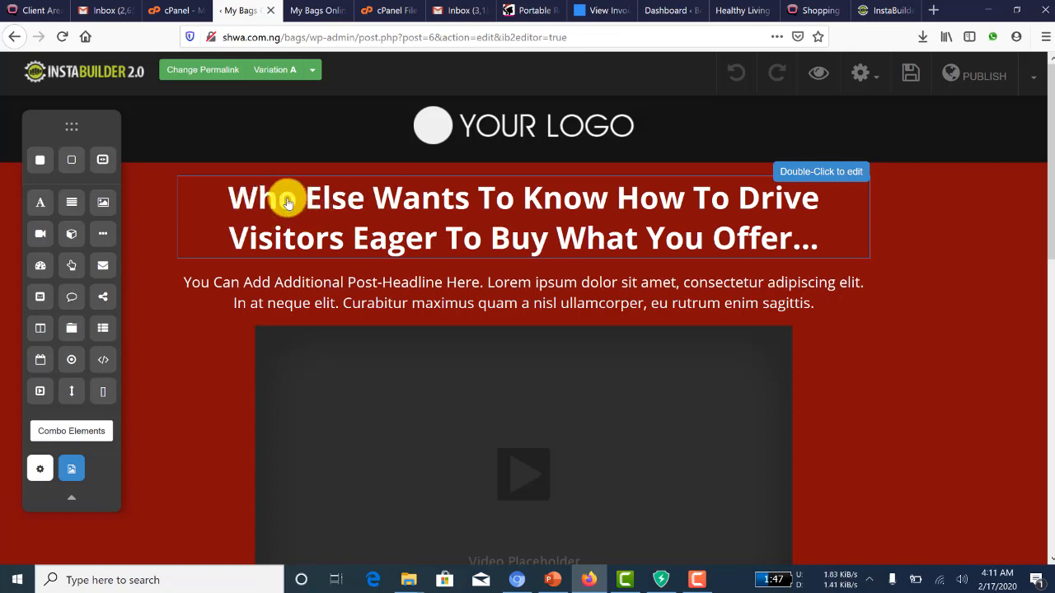
click(701, 582)
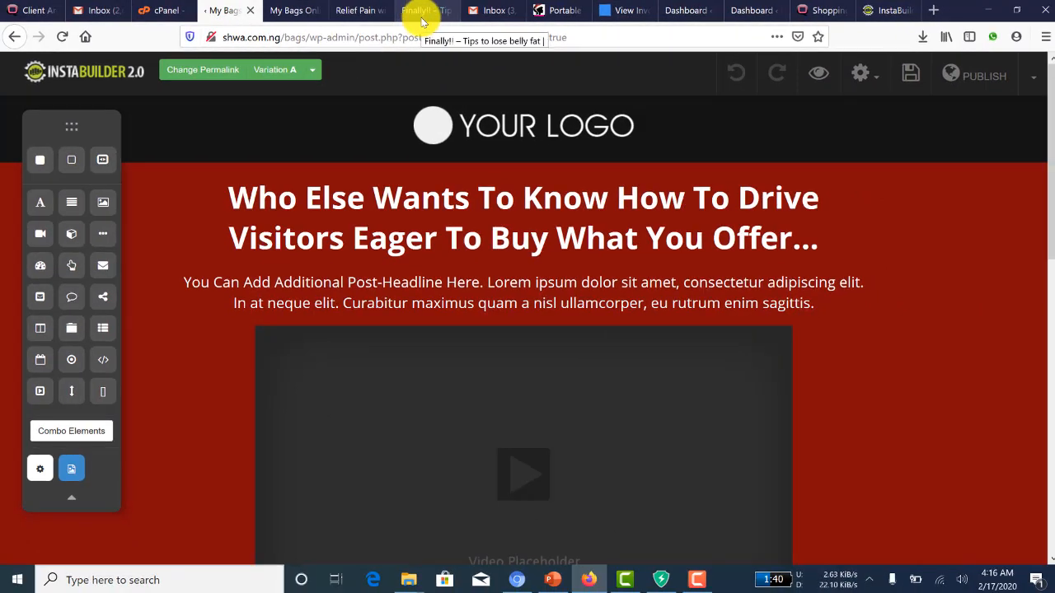
Switch to the weight-loss tea sales page and examine its highlighted headline, subheadline and opening letter down to the first order button.
click(414, 10)
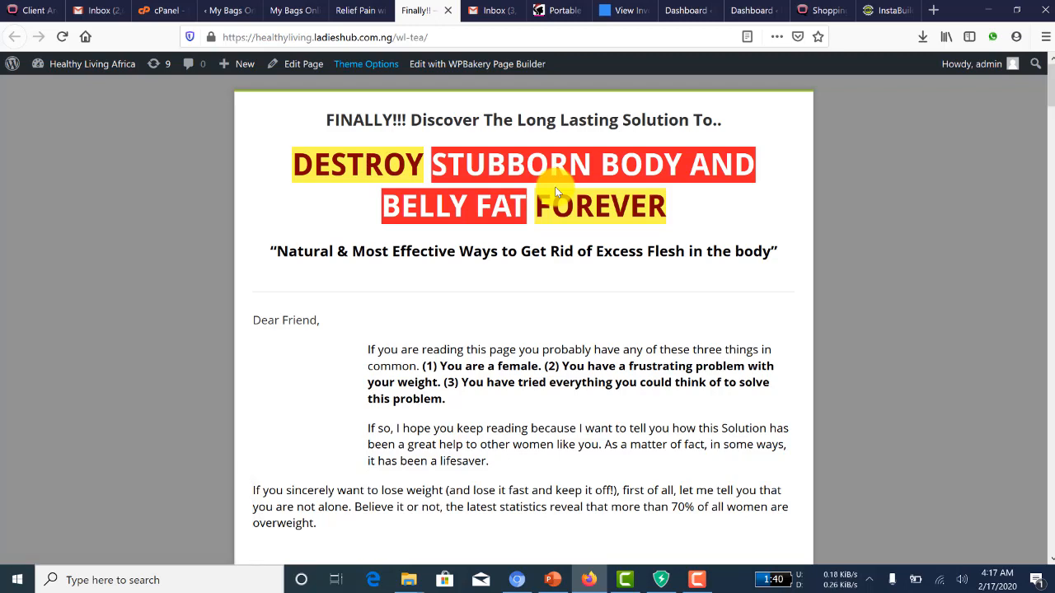
scroll(555, 188, down, 2)
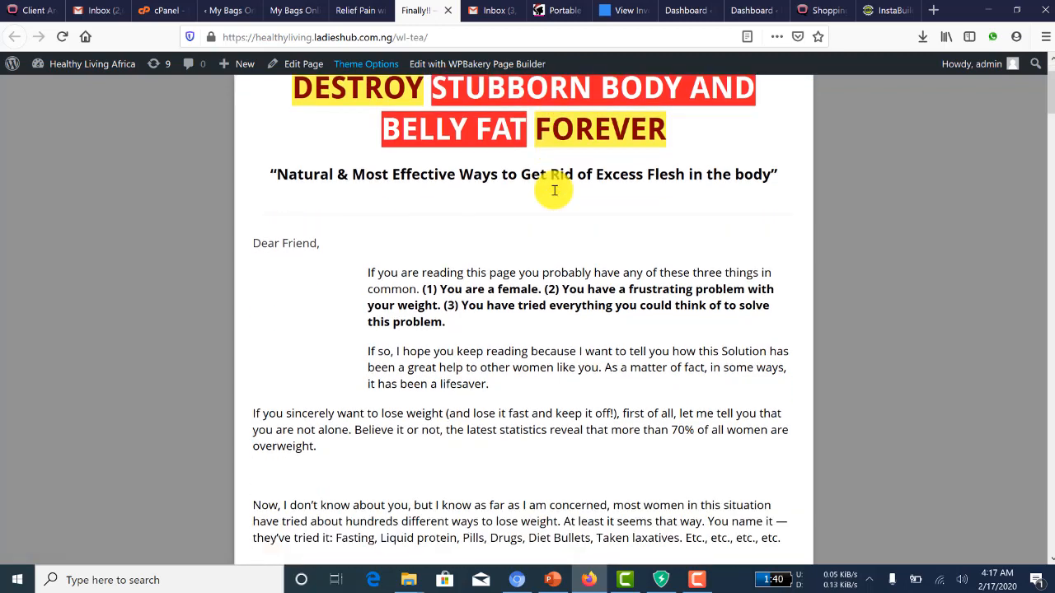
scroll(554, 192, up, 2)
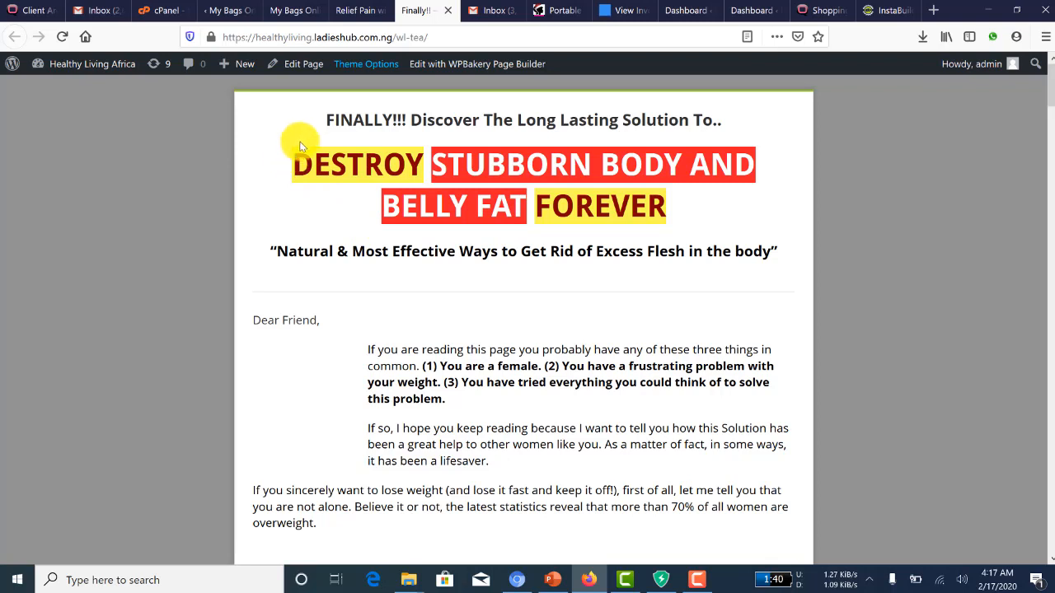
drag(292, 159, 664, 208)
click(703, 204)
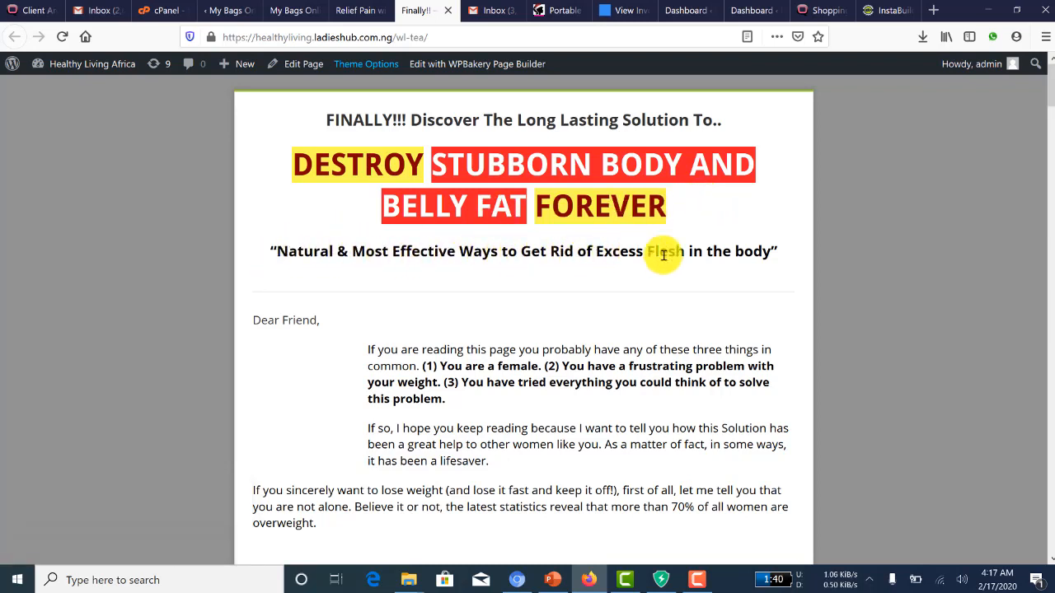
scroll(736, 257, down, 2)
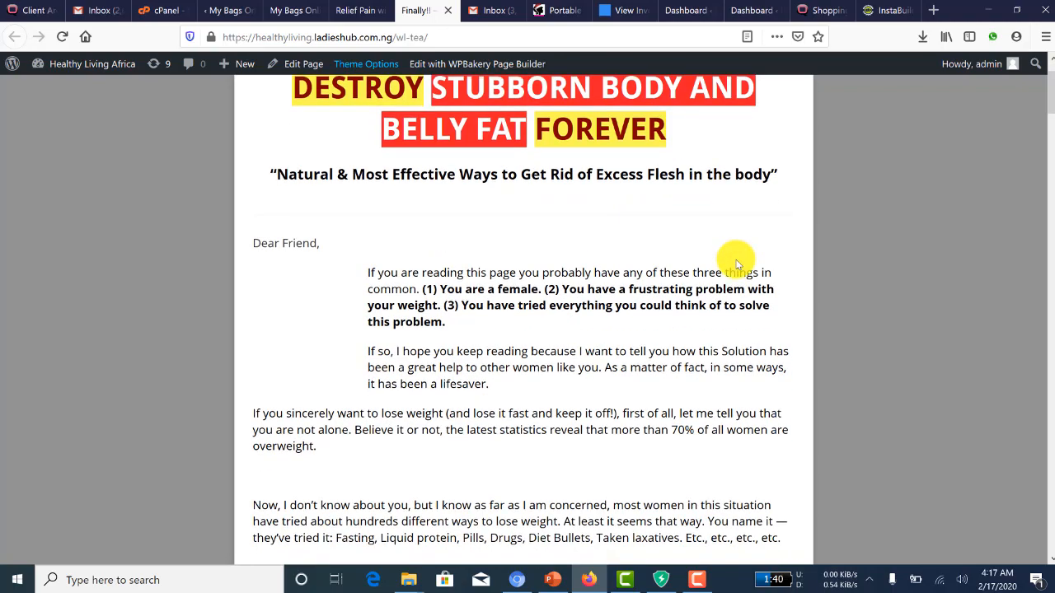
scroll(736, 264, down, 2)
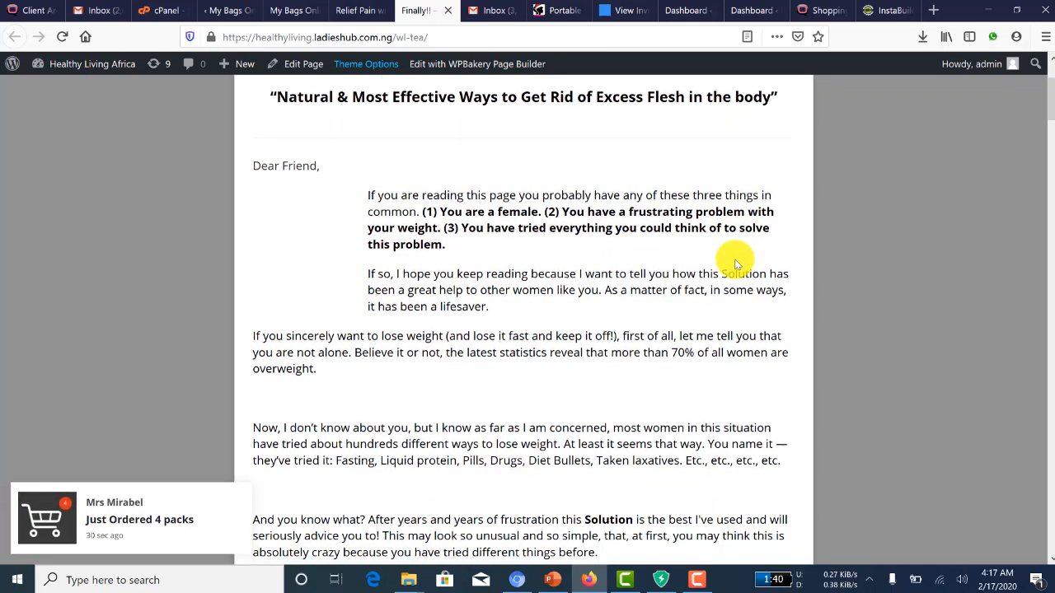
scroll(736, 264, down, 2)
scroll(736, 264, down, 2)
scroll(736, 264, down, 2)
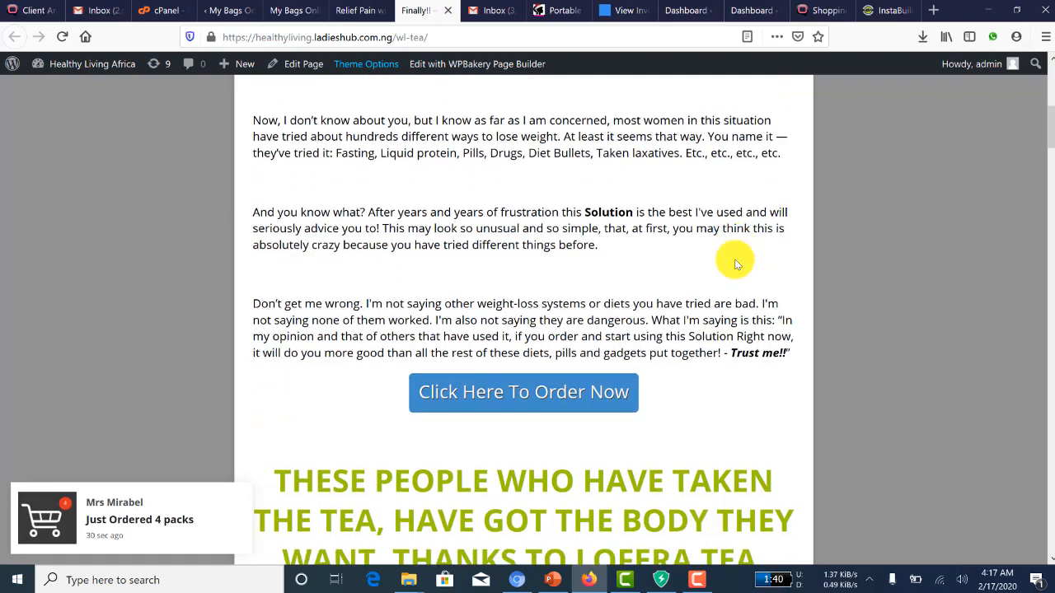
Examine how the tea page presents testimonials, the product introduction, benefits and pack offers, returning to the opening letter.
scroll(736, 264, down, 6)
scroll(736, 264, down, 10)
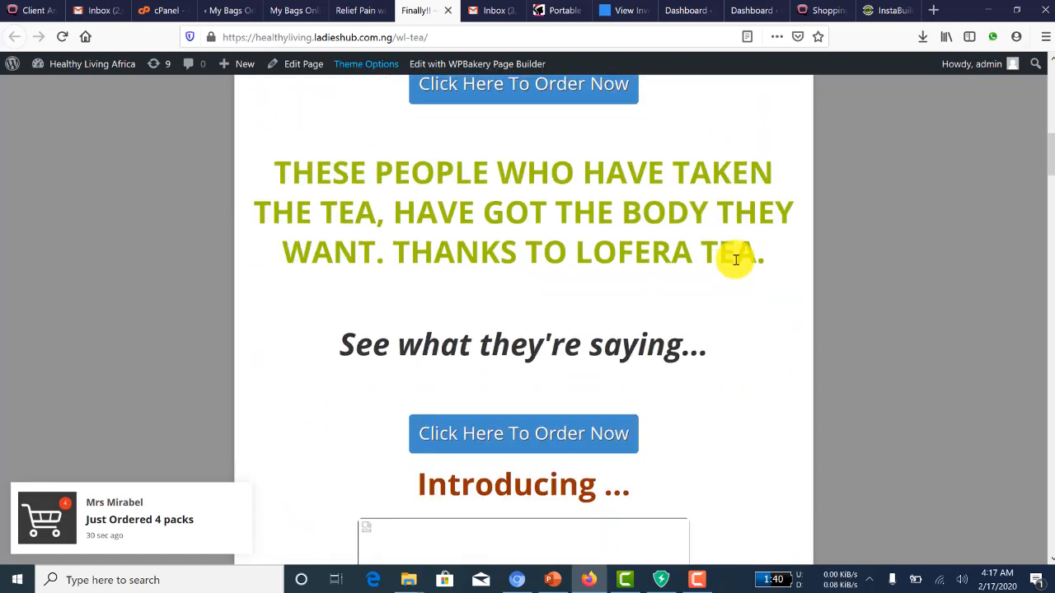
scroll(736, 263, down, 9)
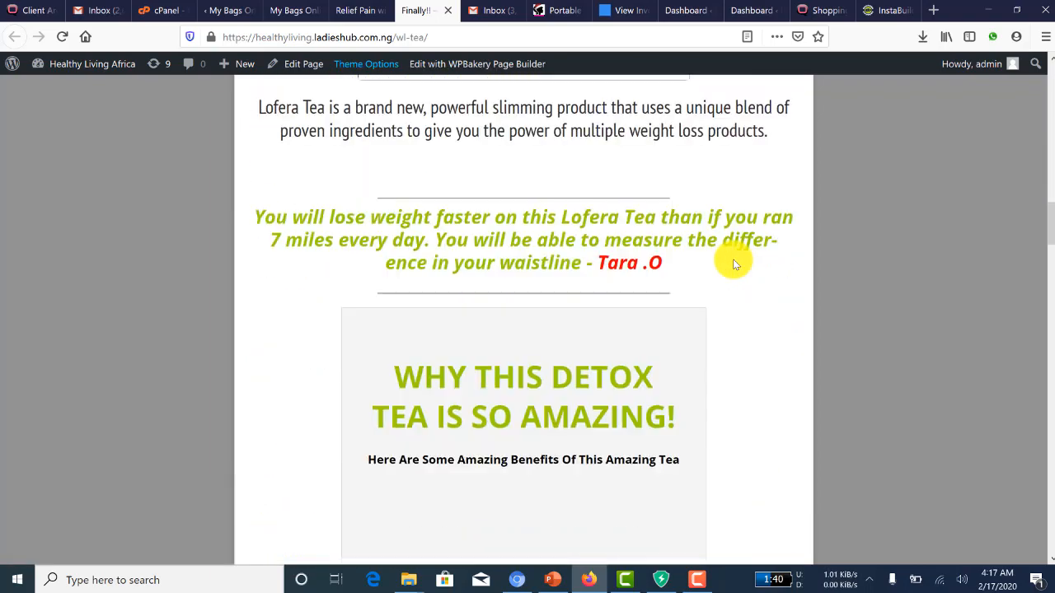
scroll(730, 266, down, 12)
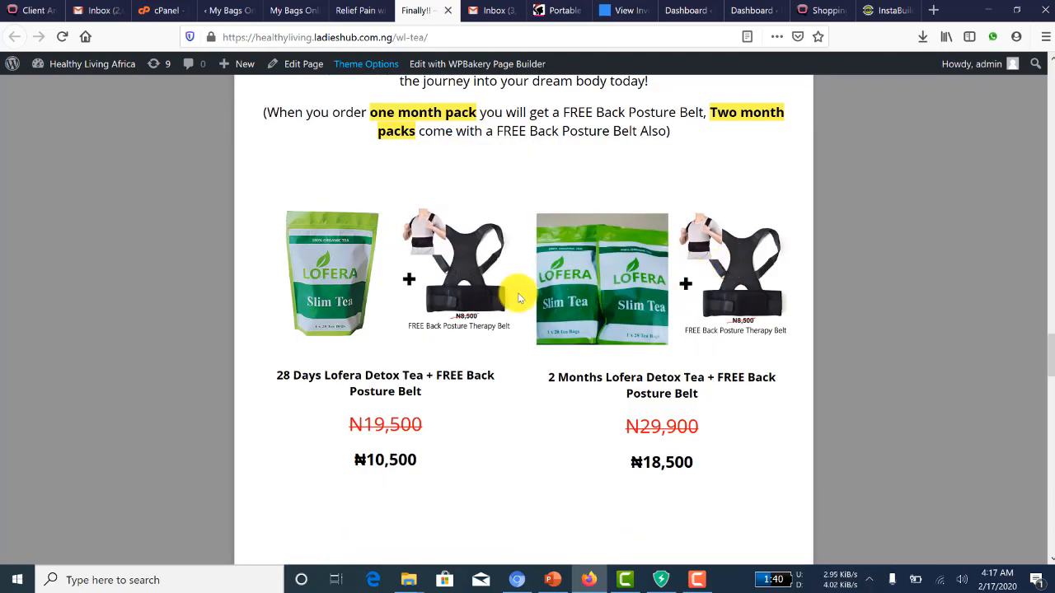
scroll(518, 292, down, 2)
scroll(520, 299, down, 4)
scroll(519, 299, up, 10)
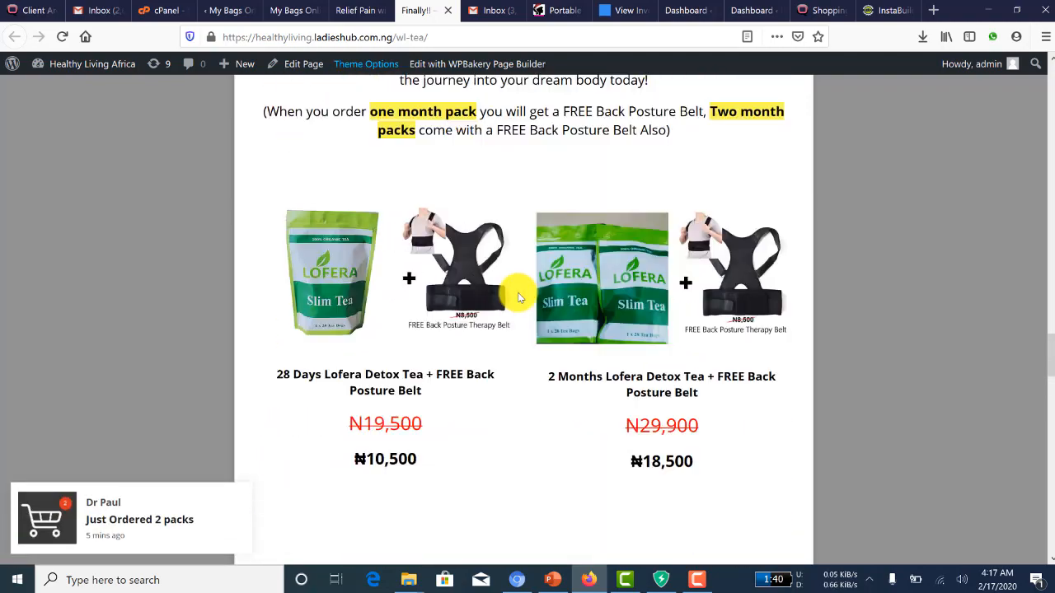
scroll(519, 297, up, 12)
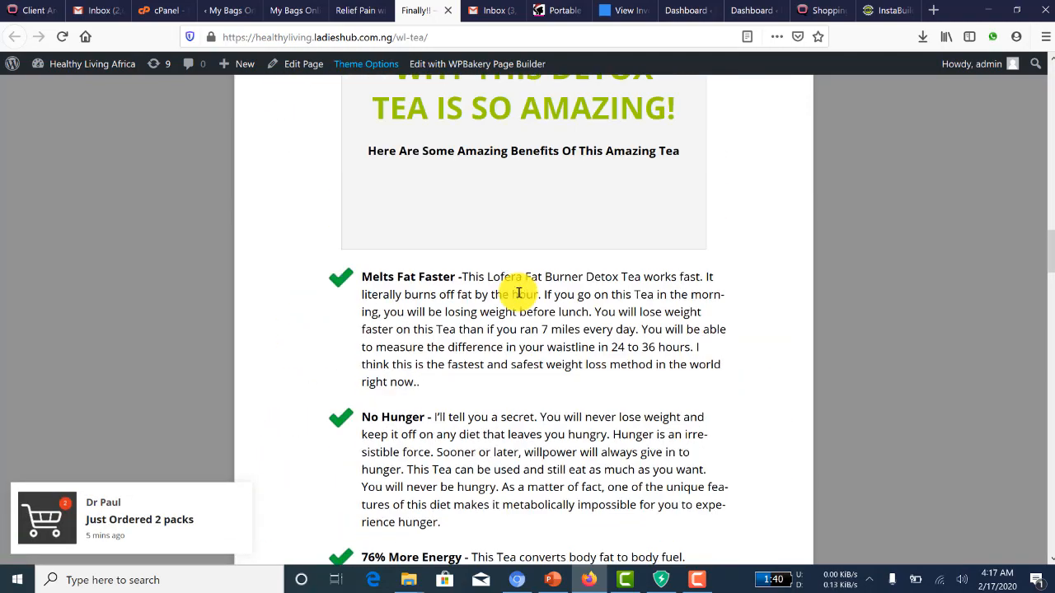
scroll(519, 293, up, 10)
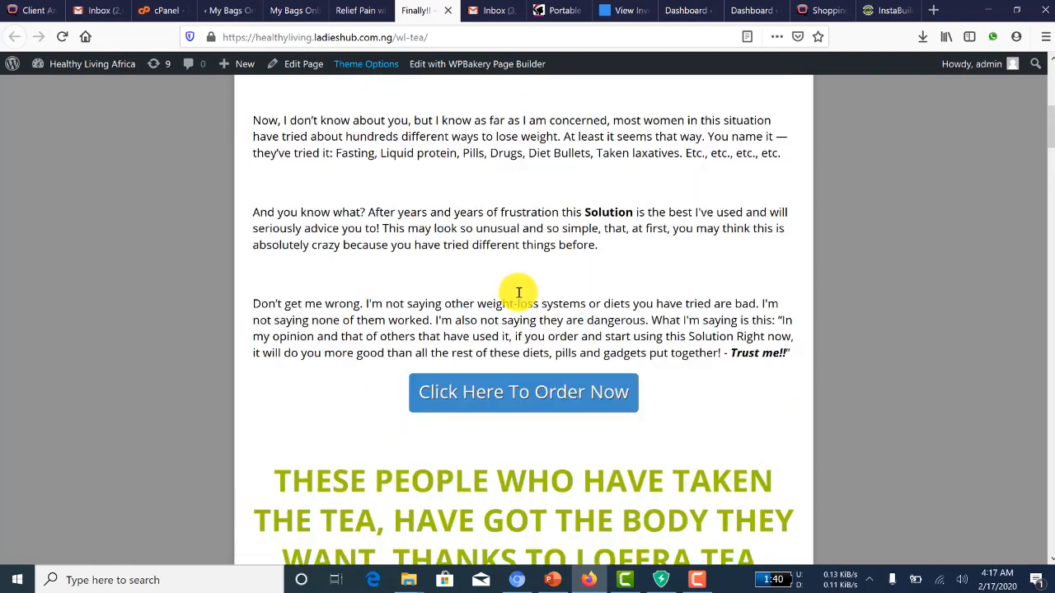
scroll(519, 293, up, 5)
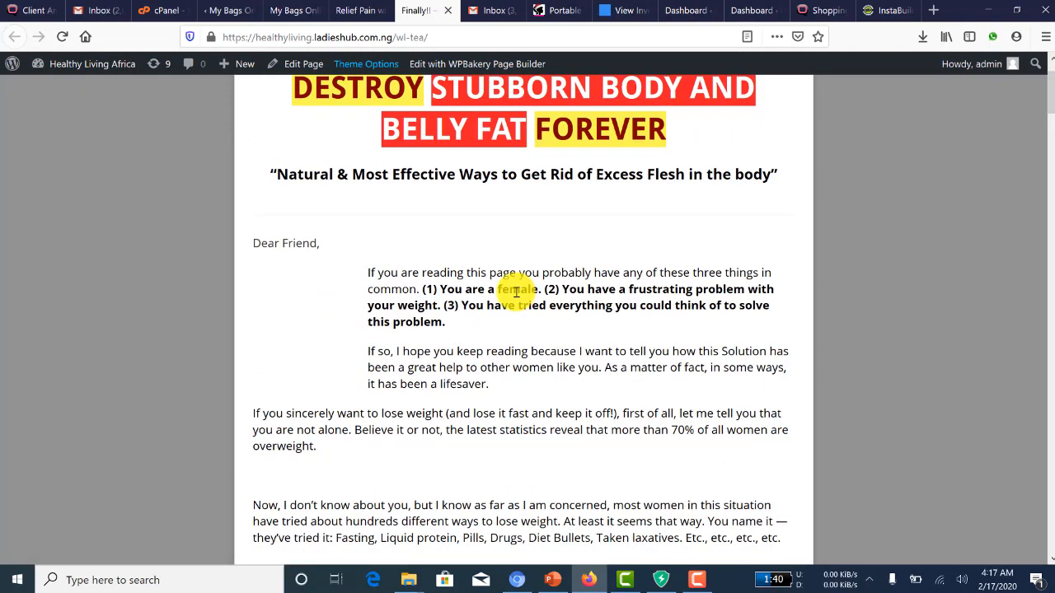
Examine the tea page's pack prices with their crossed-out originals and the "Offer Valid Till" countdown.
scroll(515, 292, down, 2)
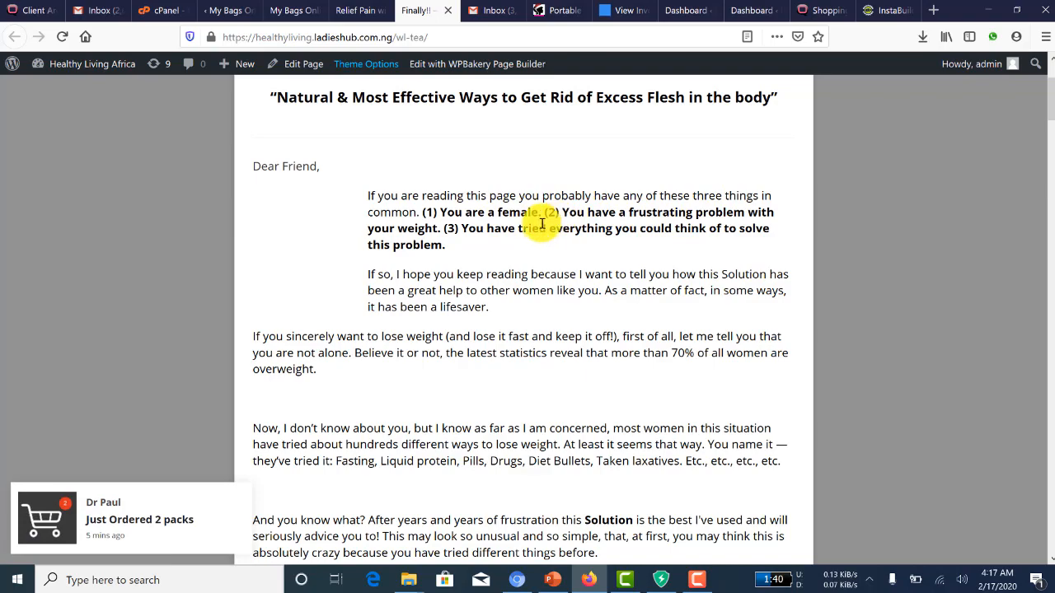
scroll(542, 224, down, 20)
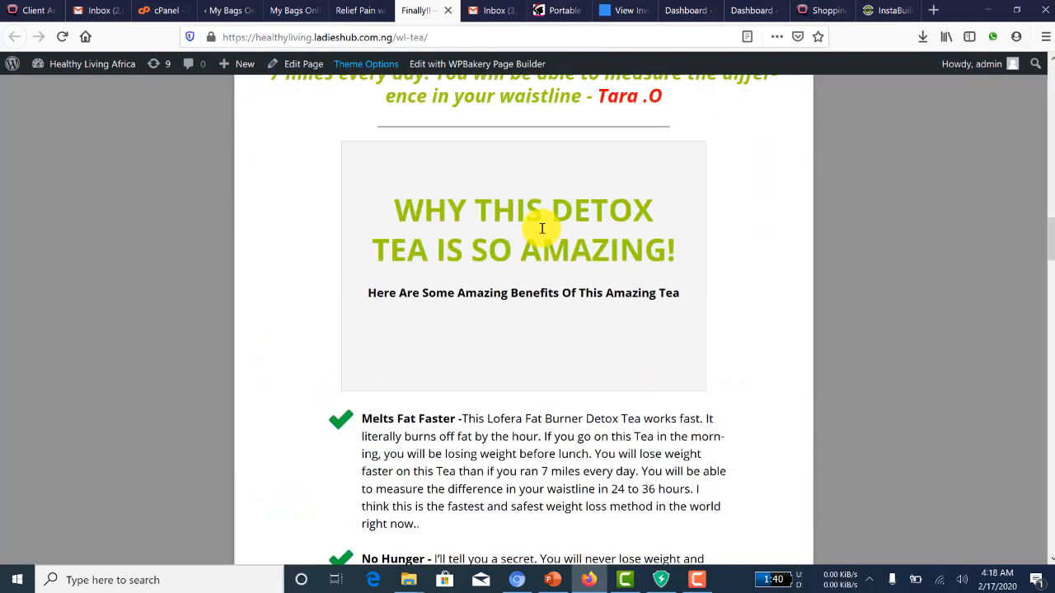
scroll(542, 229, down, 20)
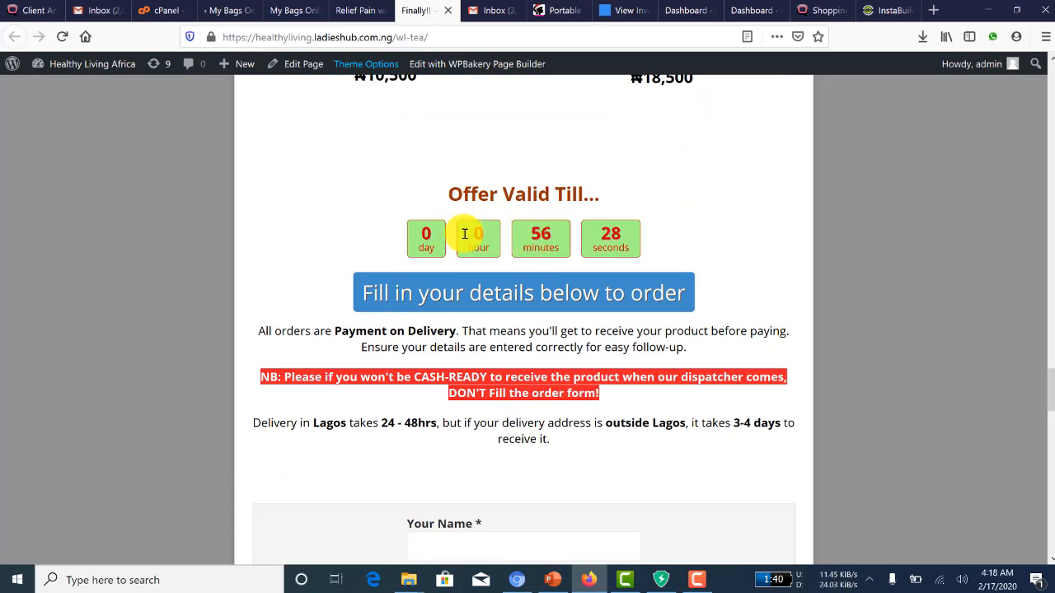
scroll(557, 216, up, 3)
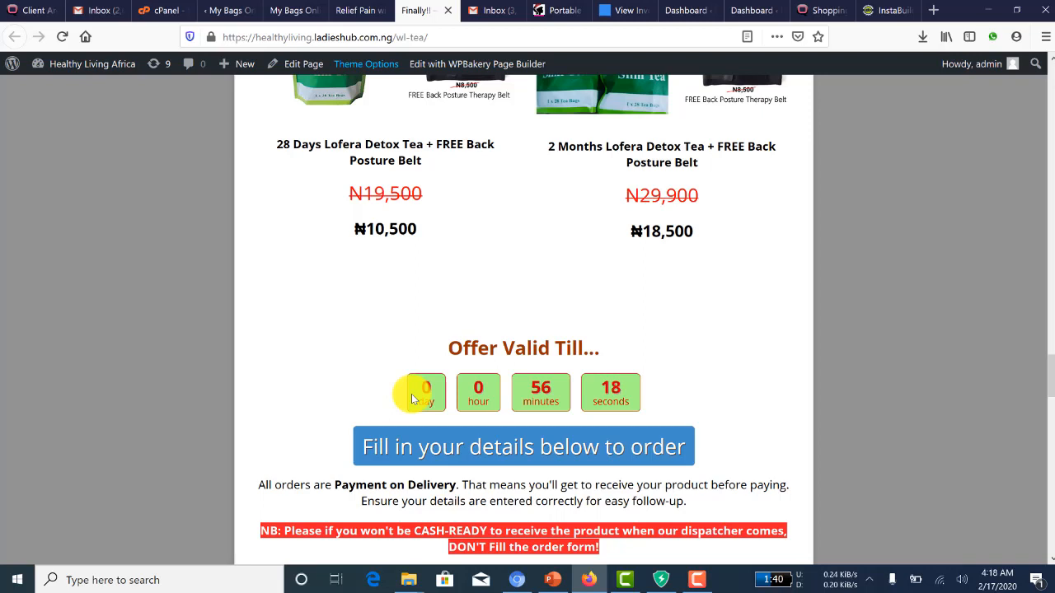
scroll(412, 399, up, 1)
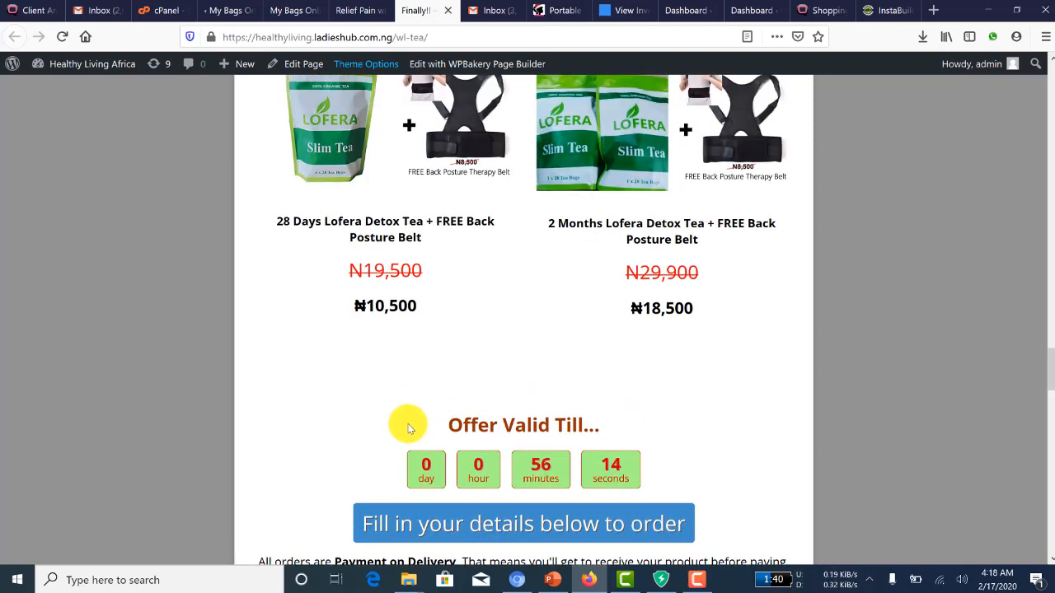
scroll(429, 379, up, 1)
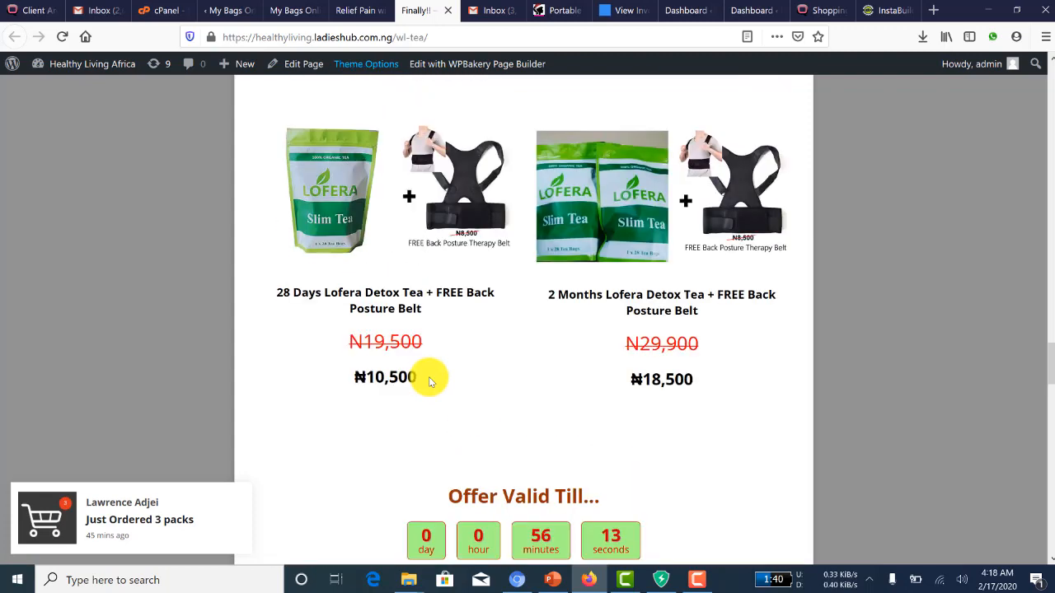
scroll(428, 376, down, 2)
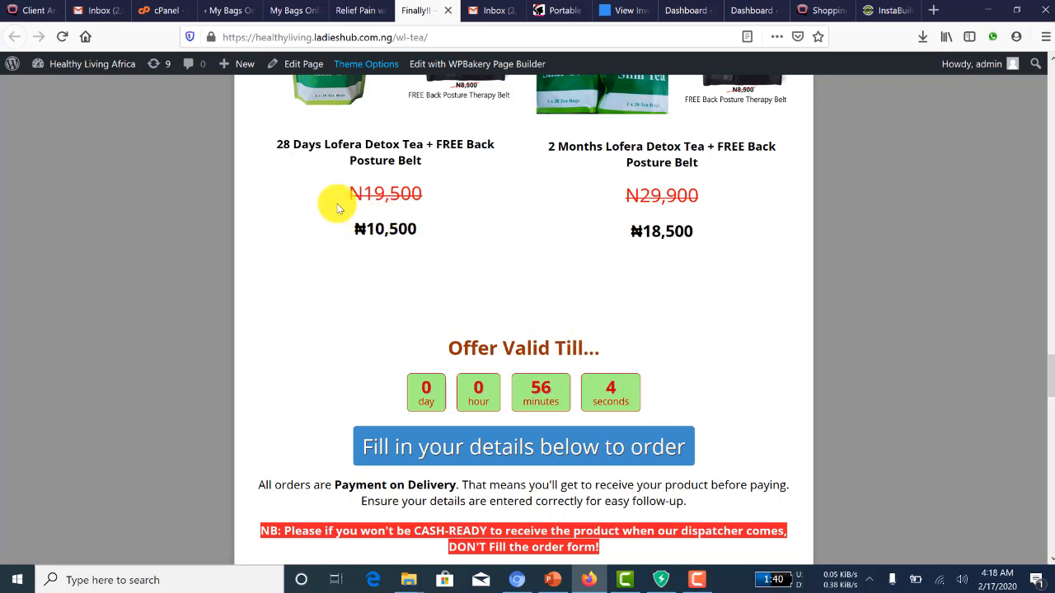
drag(352, 192, 431, 191)
click(375, 227)
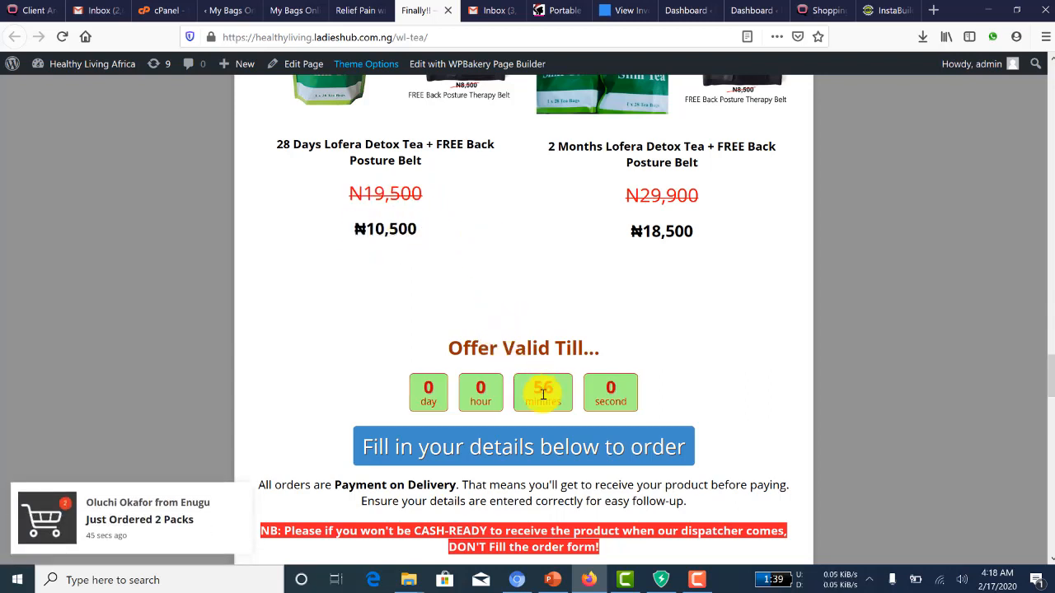
Examine the order button, the order form with its pack selector, and the frequently asked questions and footer of the tea page.
scroll(531, 384, down, 2)
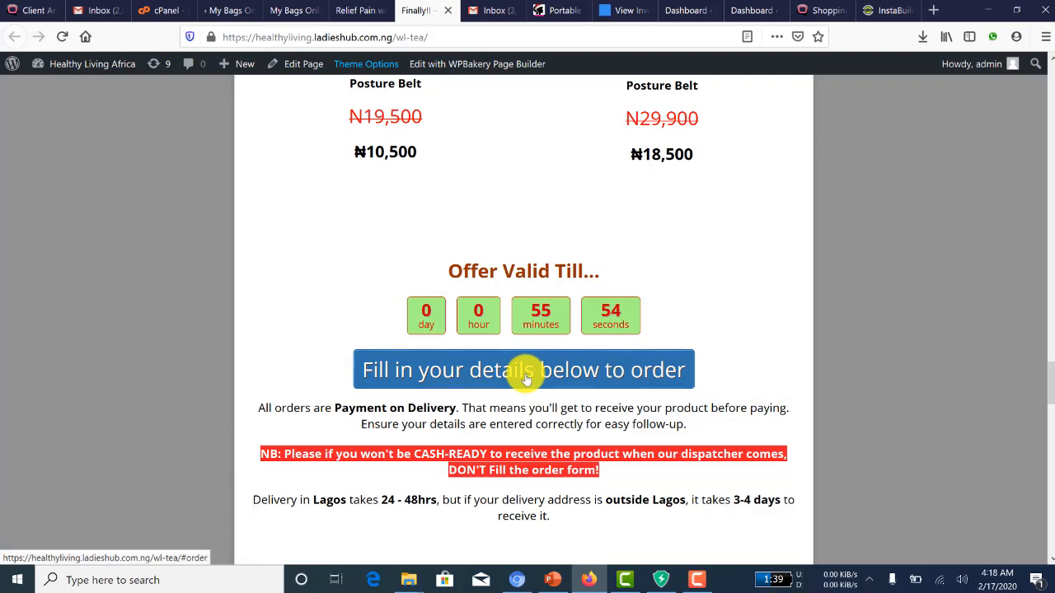
click(526, 375)
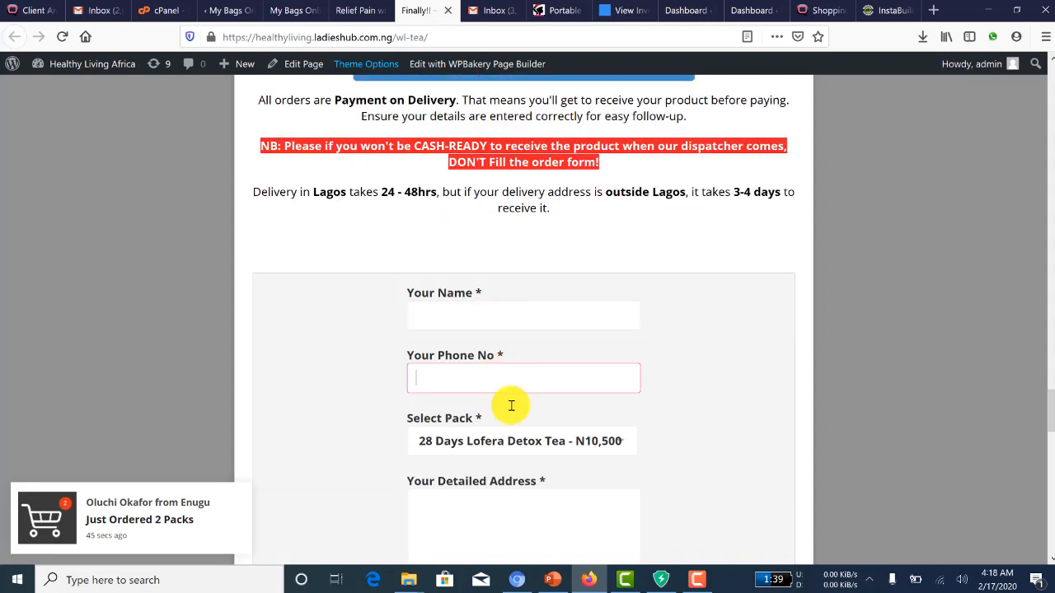
scroll(618, 364, down, 3)
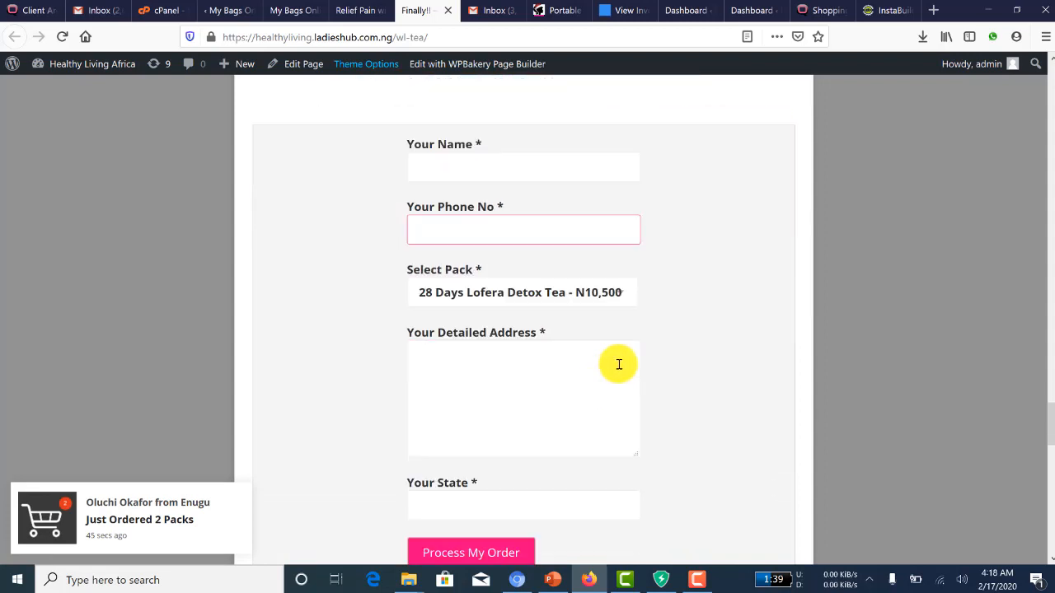
click(617, 285)
click(686, 323)
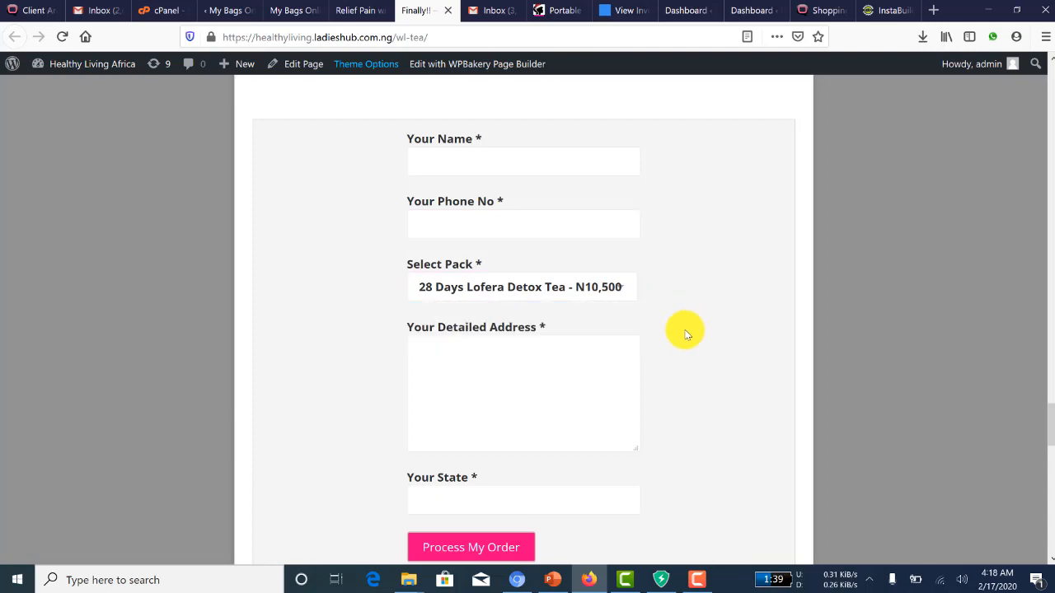
scroll(489, 448, down, 3)
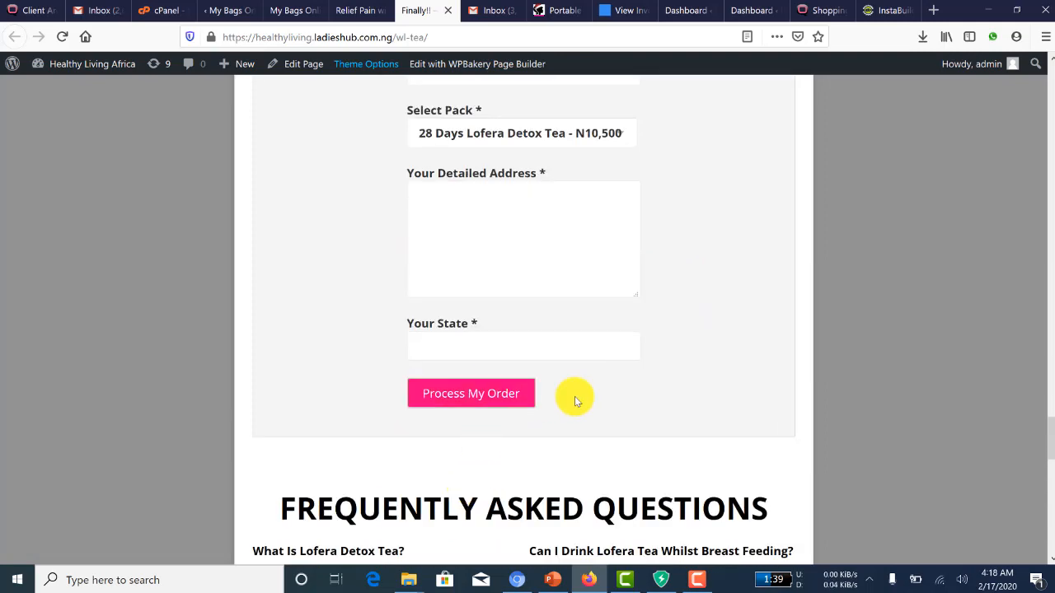
scroll(576, 399, down, 6)
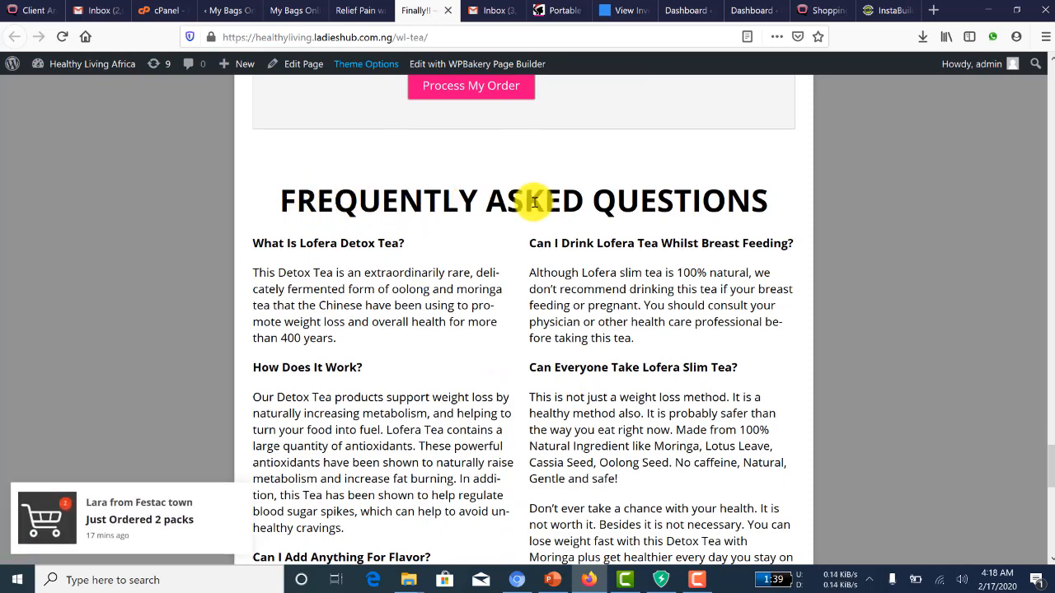
scroll(487, 255, down, 6)
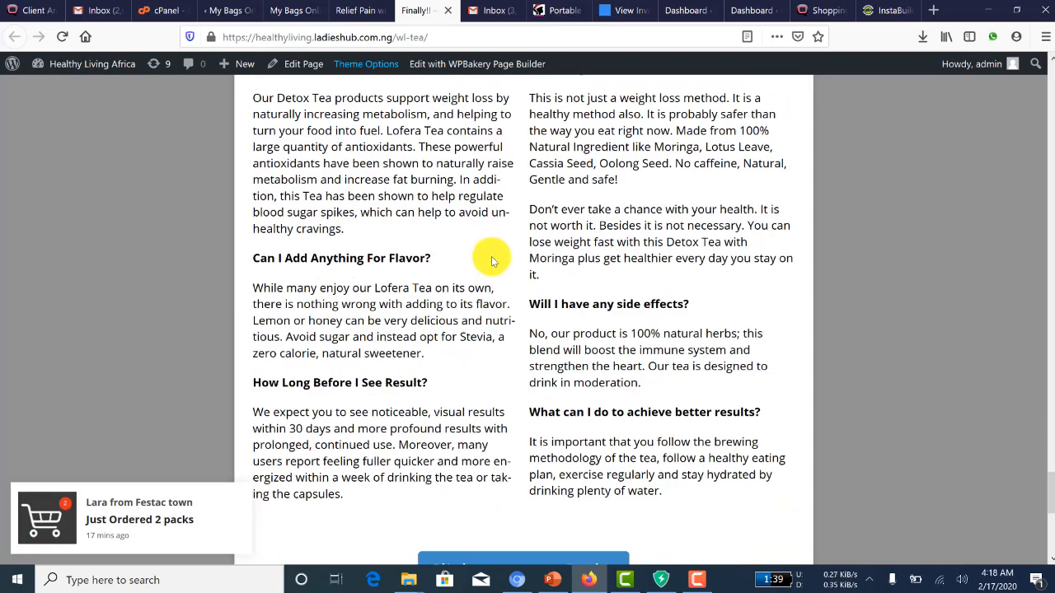
scroll(492, 262, down, 6)
scroll(492, 261, down, 3)
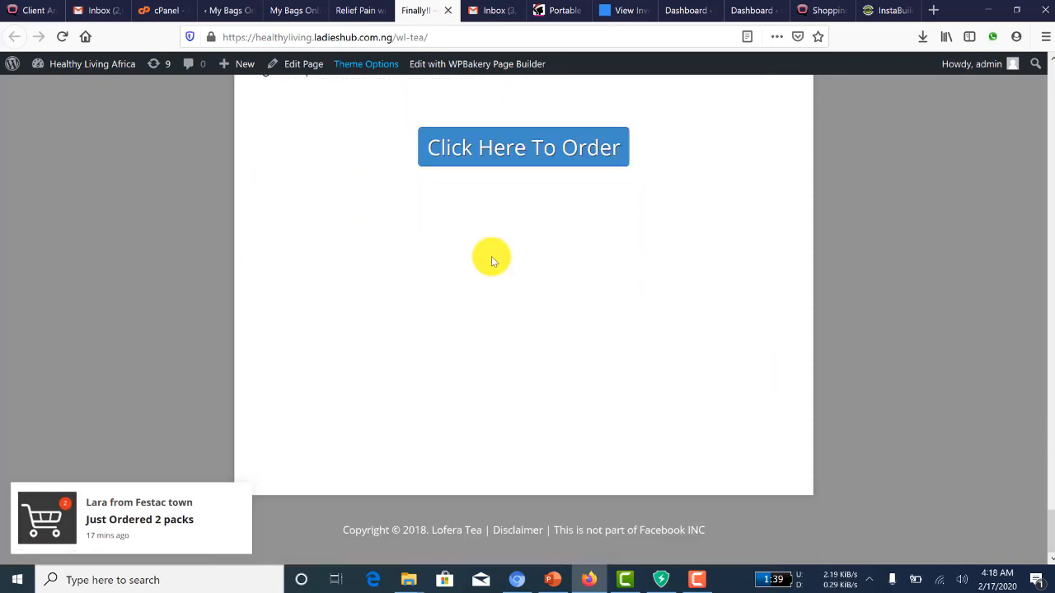
scroll(491, 259, up, 18)
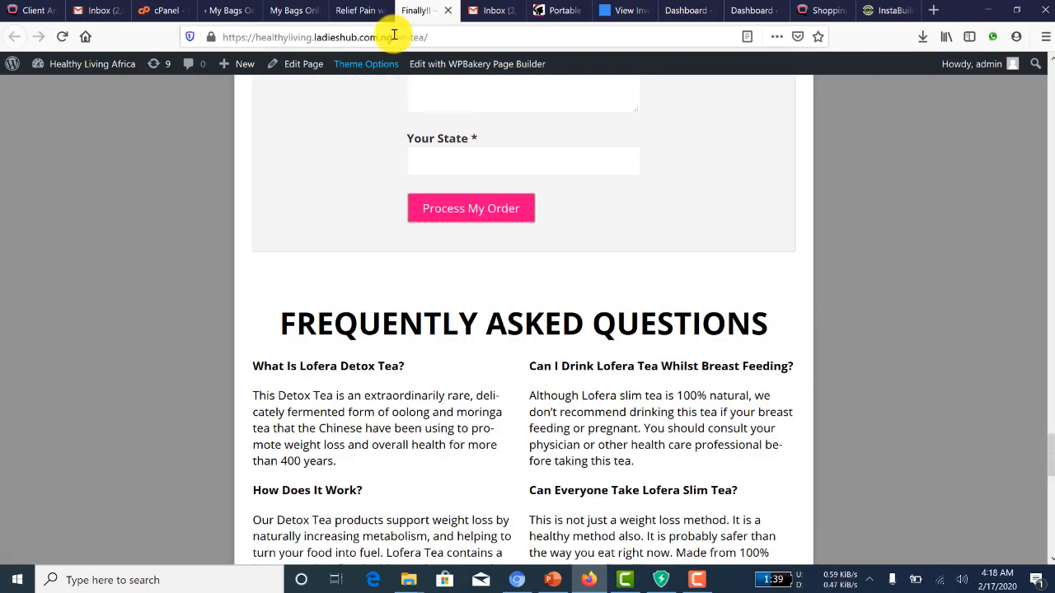
Switch to the BeActive pain-relief sales page and examine its headline, video and customer testimonials down to the product image.
click(356, 10)
scroll(417, 183, up, 6)
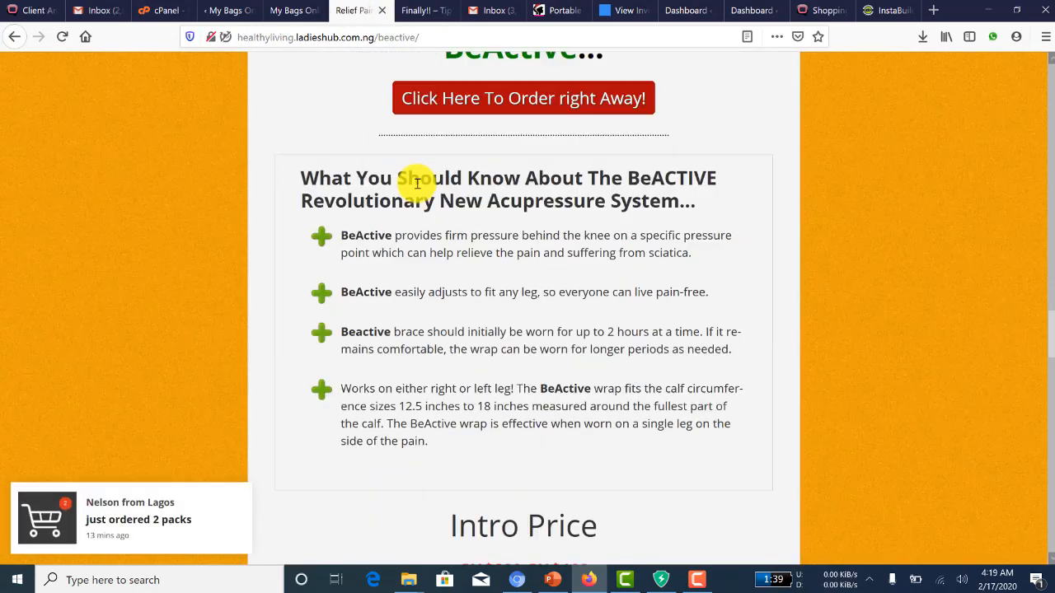
scroll(417, 183, up, 20)
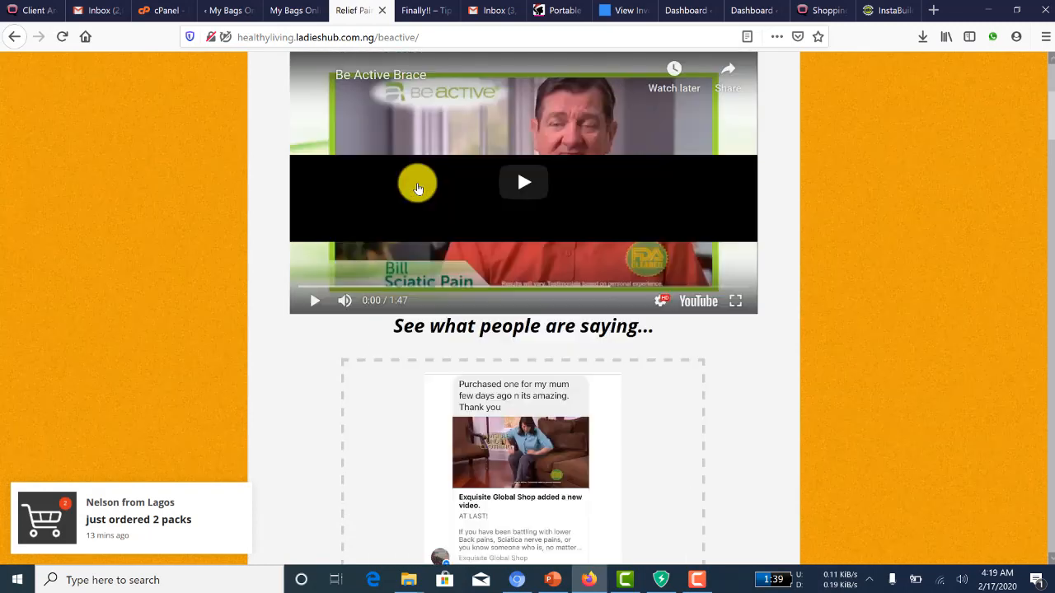
scroll(418, 188, up, 5)
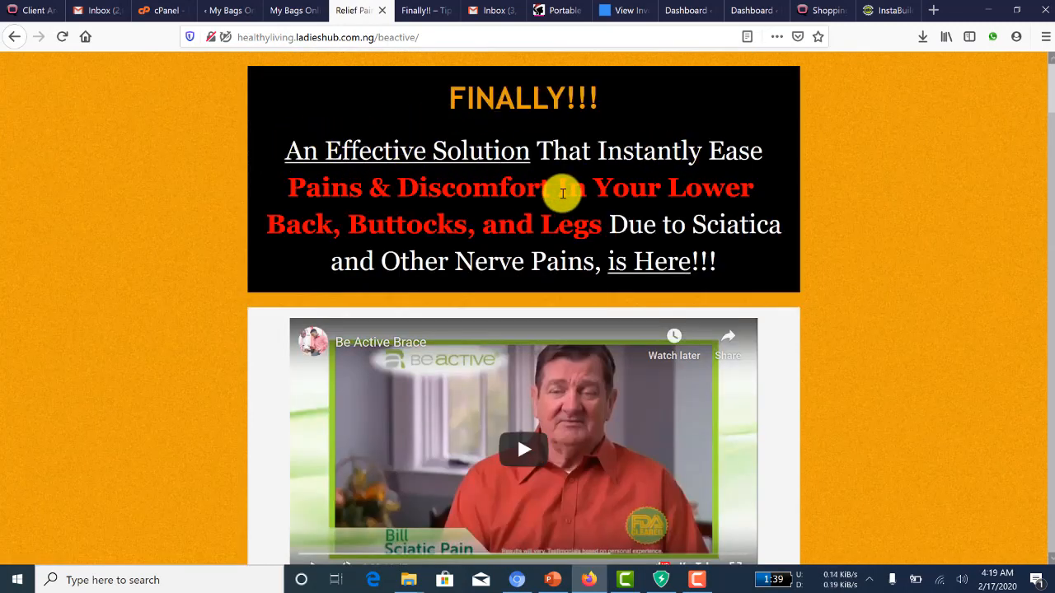
scroll(562, 192, down, 6)
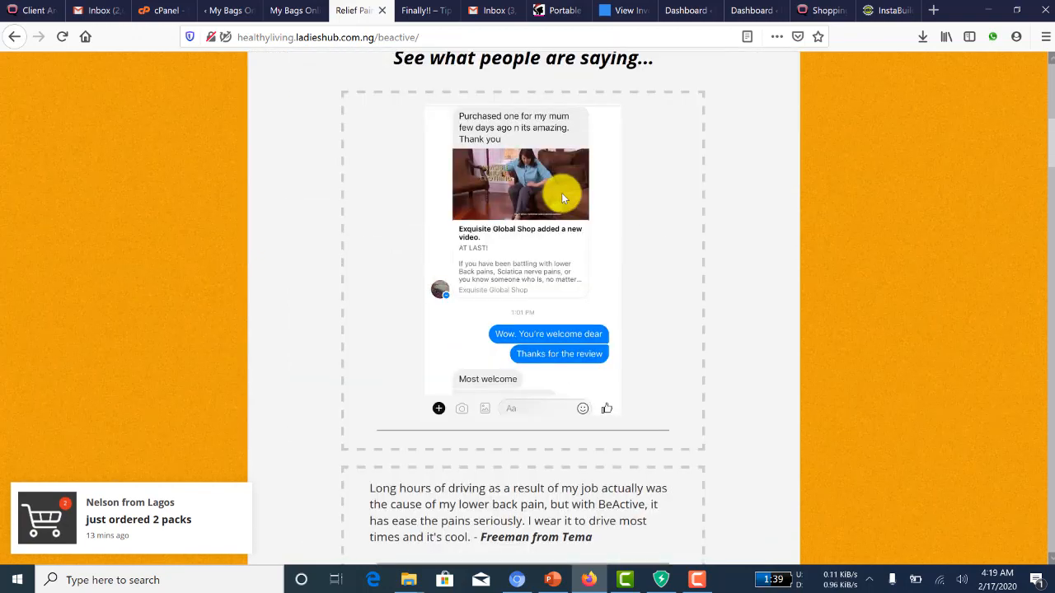
scroll(561, 193, down, 9)
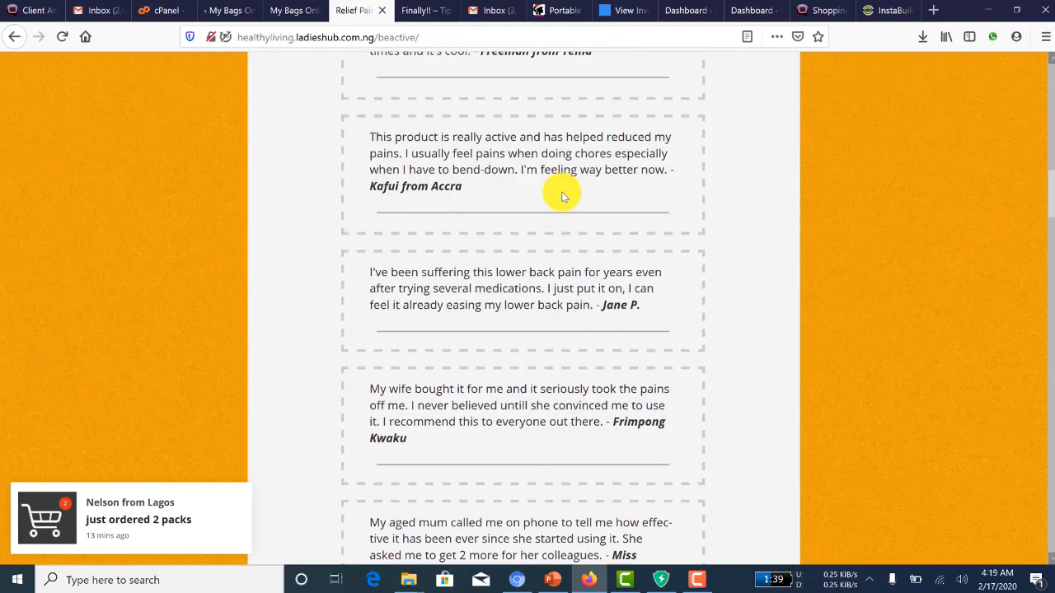
scroll(562, 196, up, 7)
scroll(519, 363, down, 2)
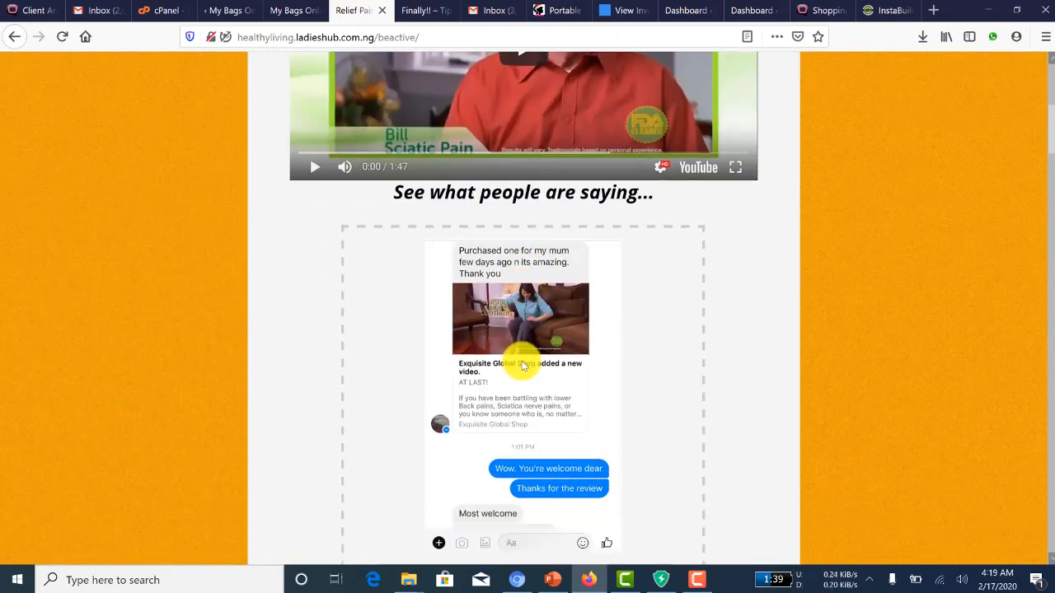
scroll(522, 366, down, 20)
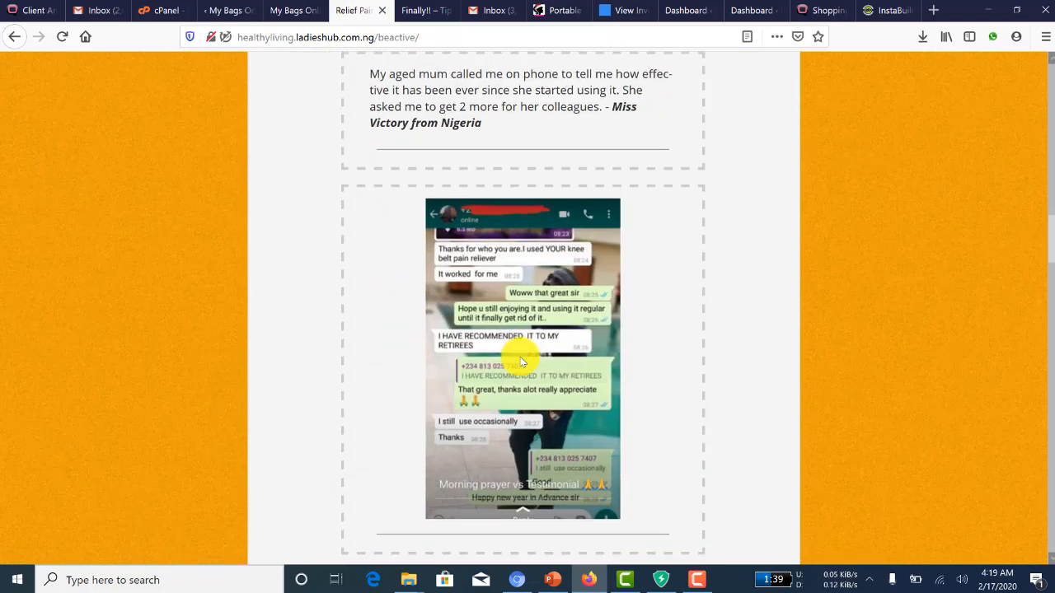
scroll(521, 363, down, 10)
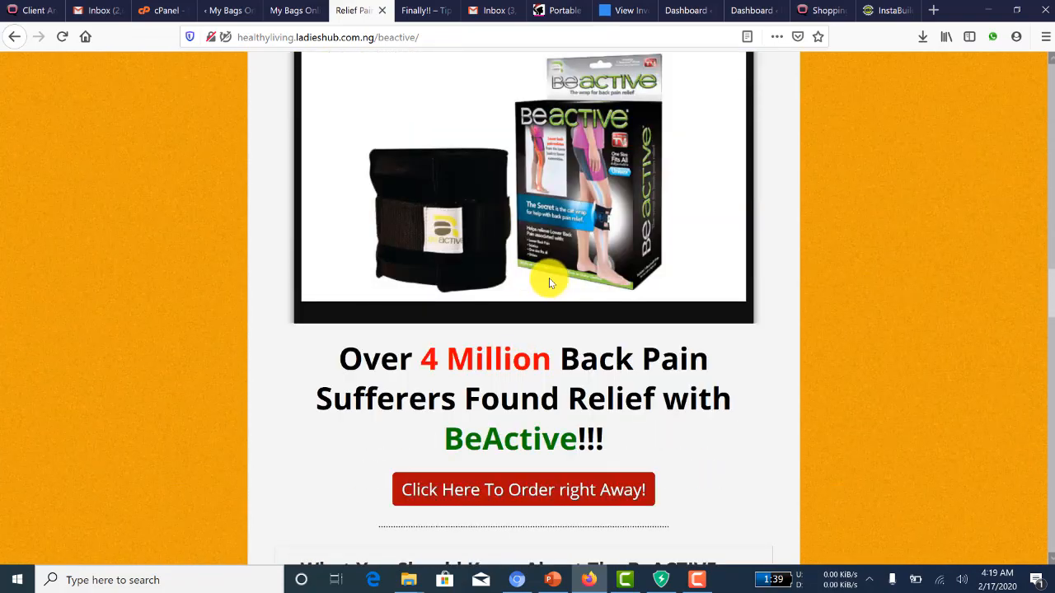
Examine the BeActive page's product image, benefit list, promo price with countdown, order form and closing testimonials.
scroll(549, 278, up, 1)
scroll(548, 276, down, 2)
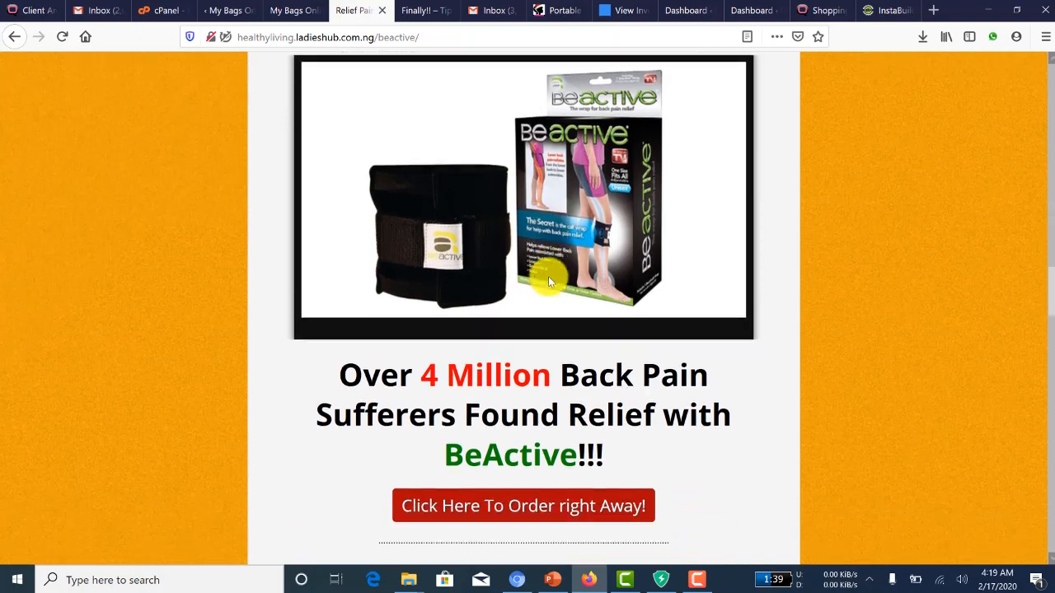
scroll(531, 284, down, 8)
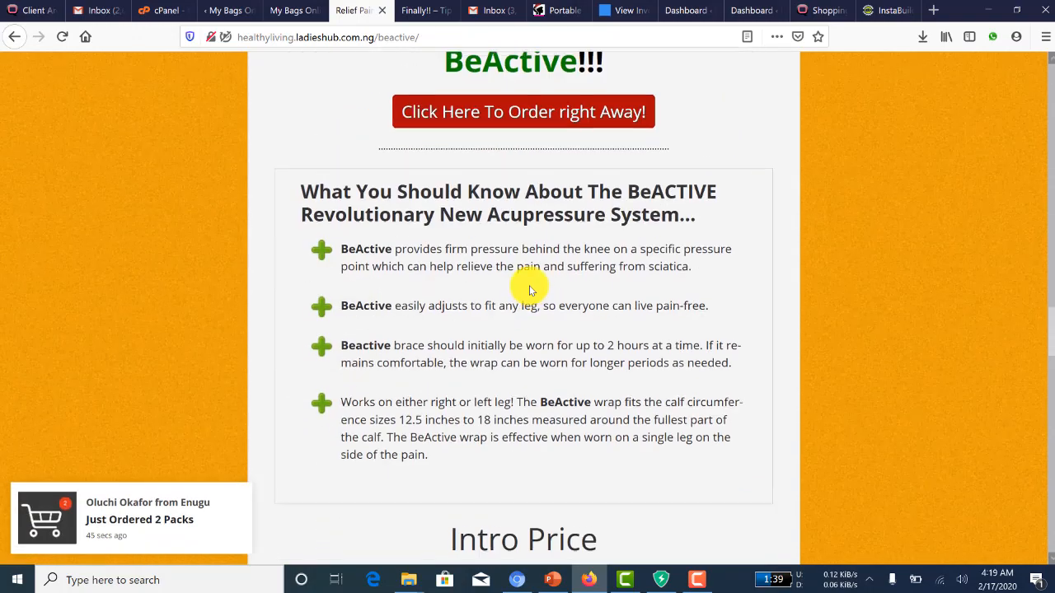
scroll(530, 289, down, 9)
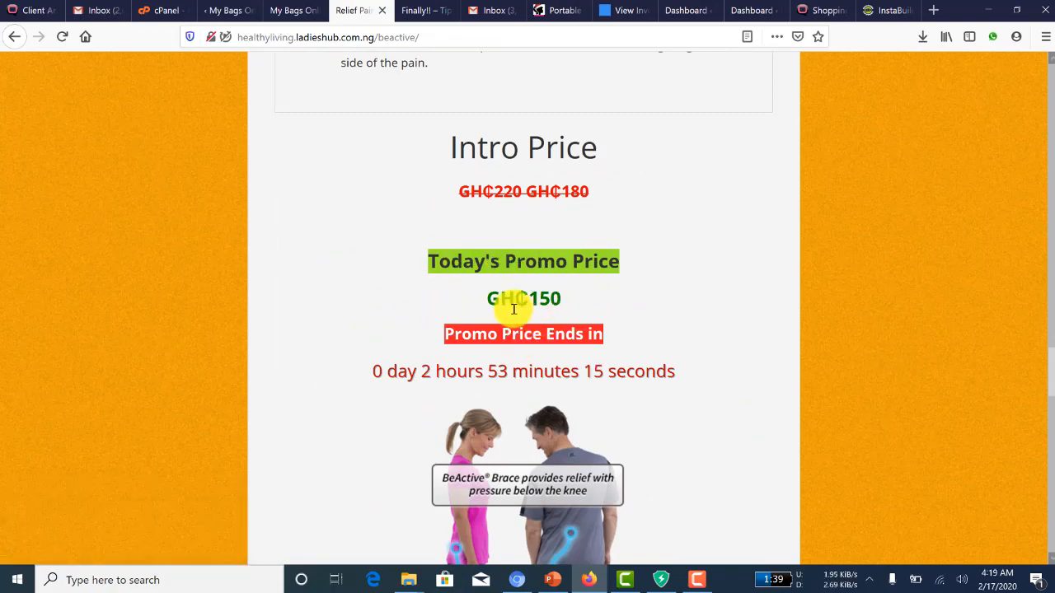
scroll(513, 308, down, 13)
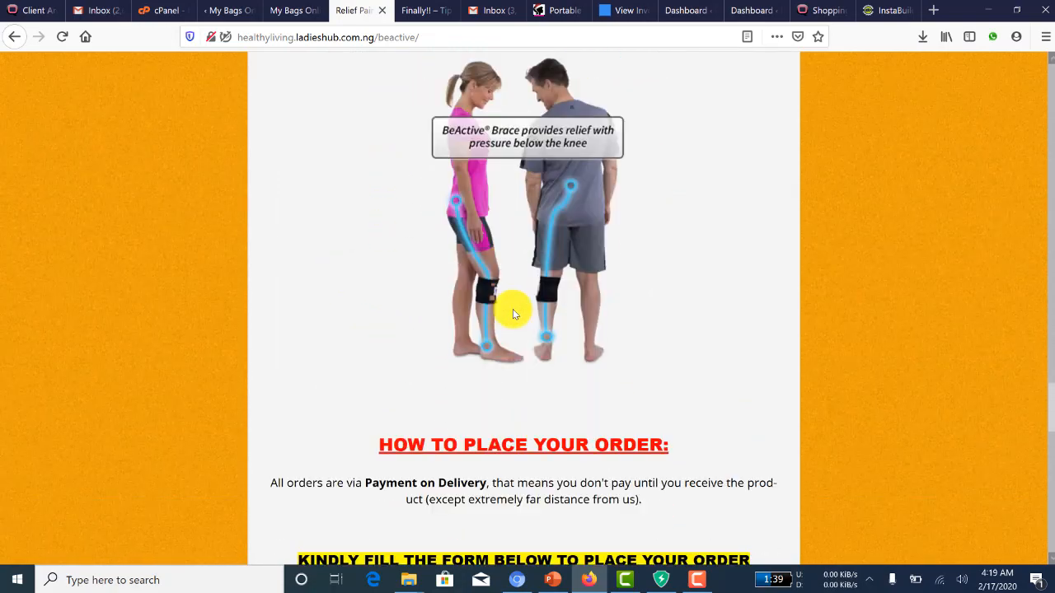
scroll(513, 311, down, 12)
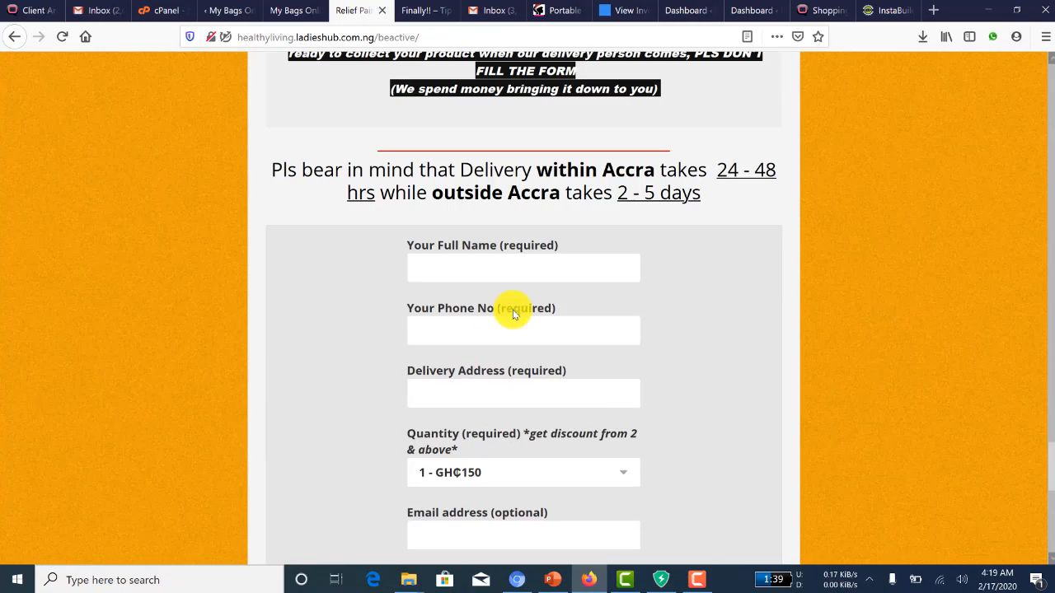
scroll(511, 313, down, 12)
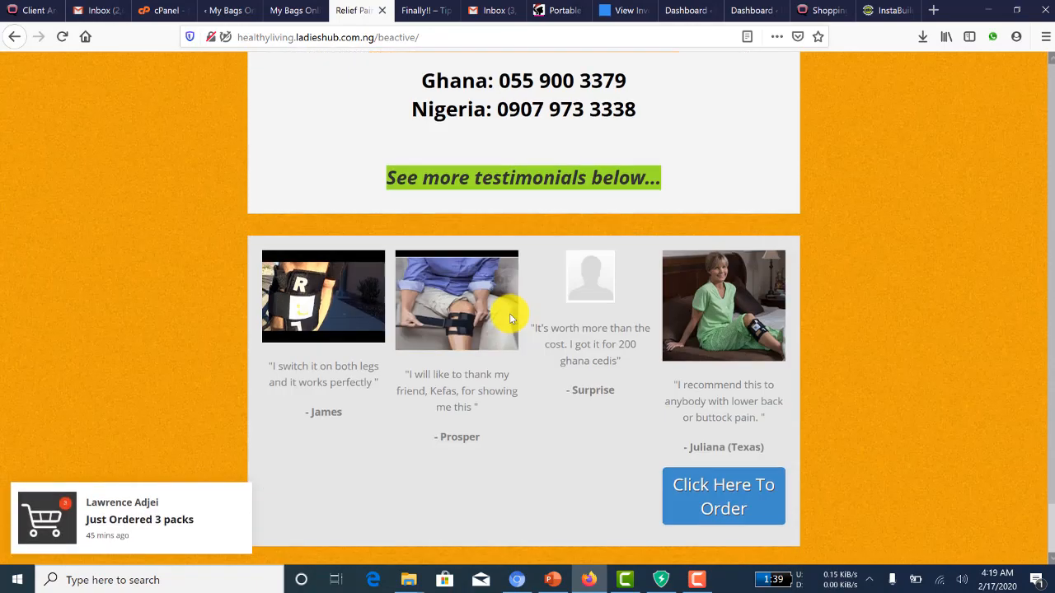
scroll(510, 314, up, 20)
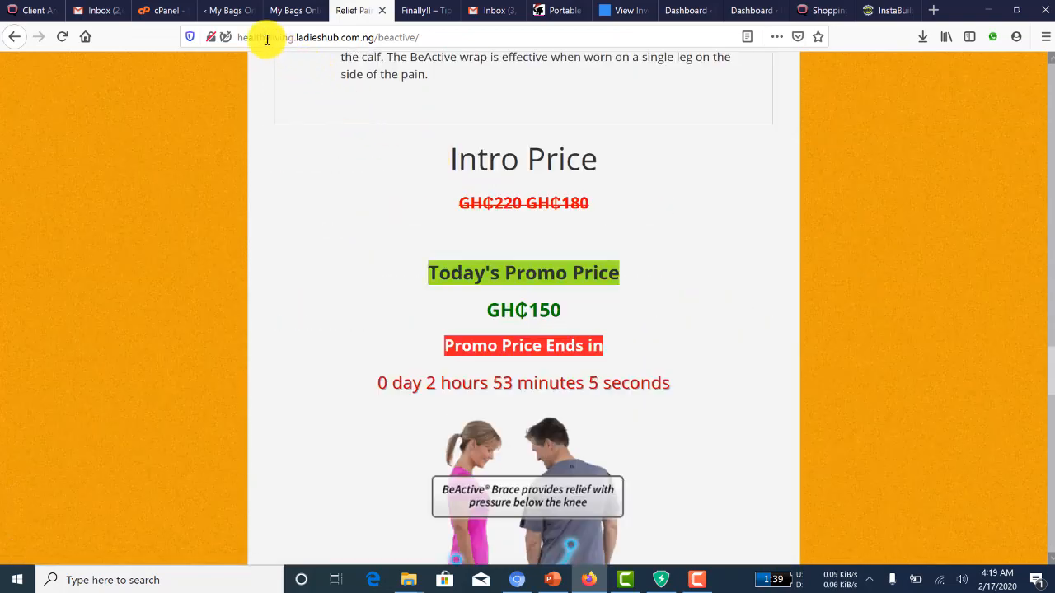
Return to the bag page in the InstaBuilder editor and insert "2020 Lixiry Bag All Ladies Are Killing To Have Right Now!" before the template headline text.
click(235, 12)
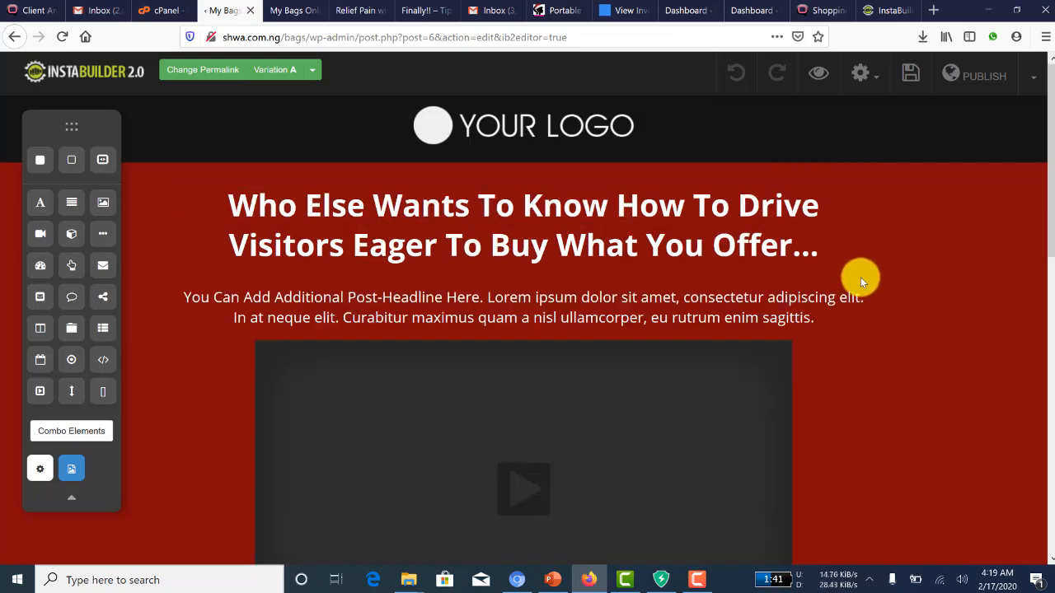
double_click(363, 235)
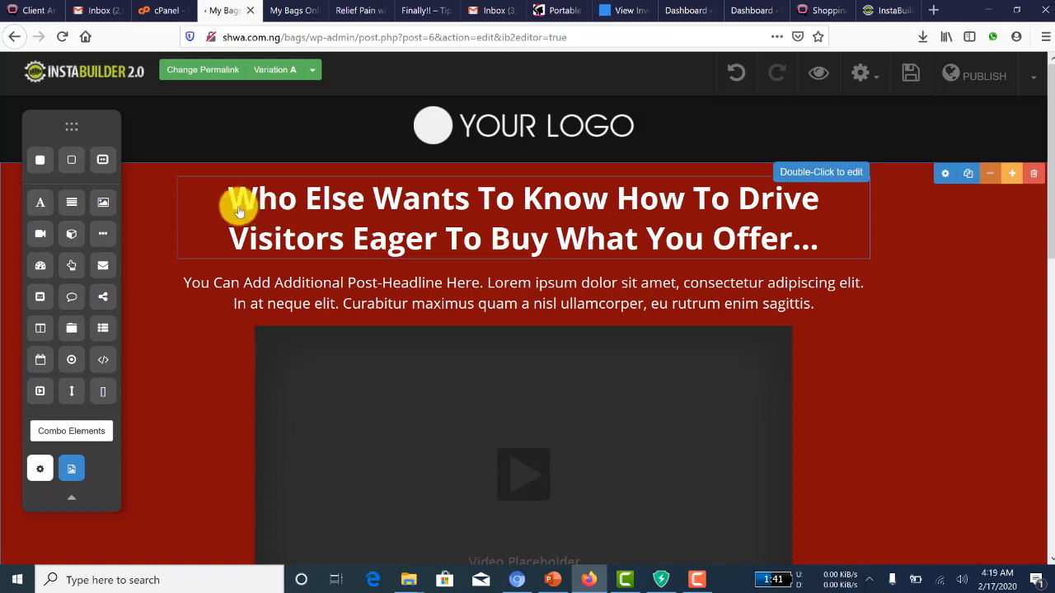
click(238, 208)
click(239, 204)
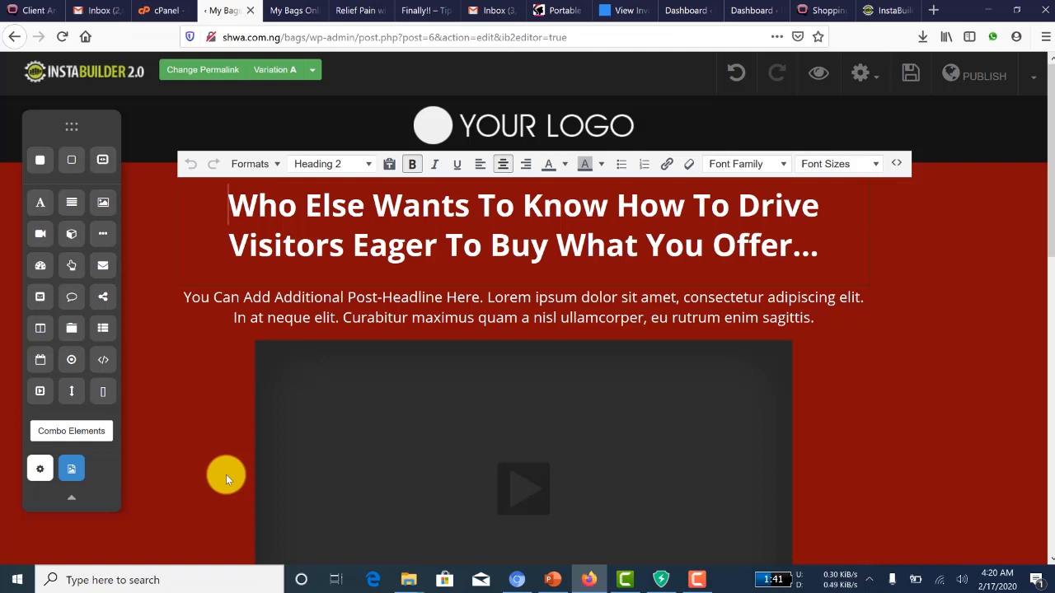
text(2020 )
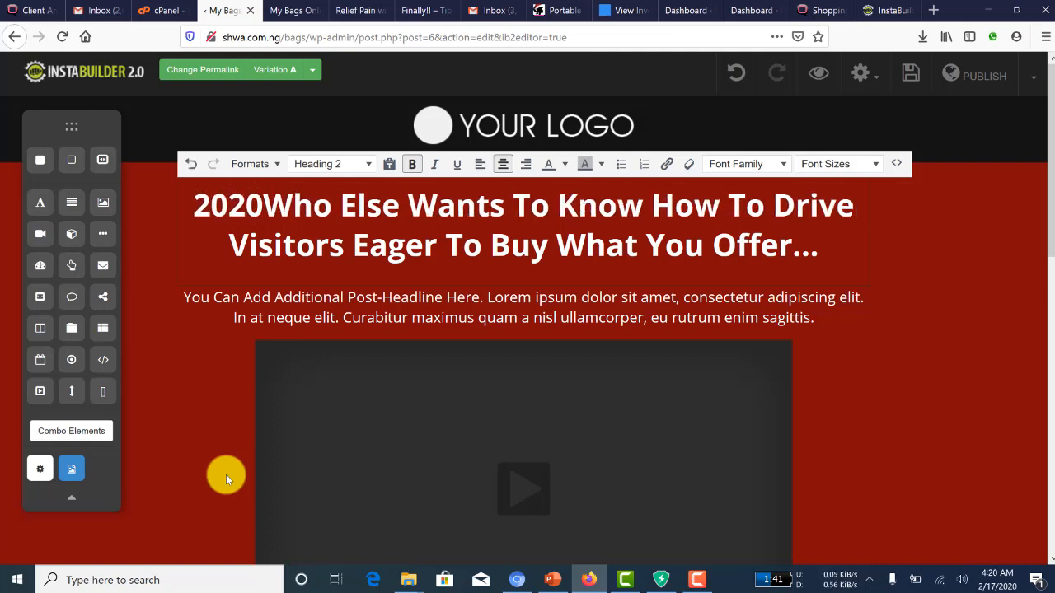
text(Lixir)
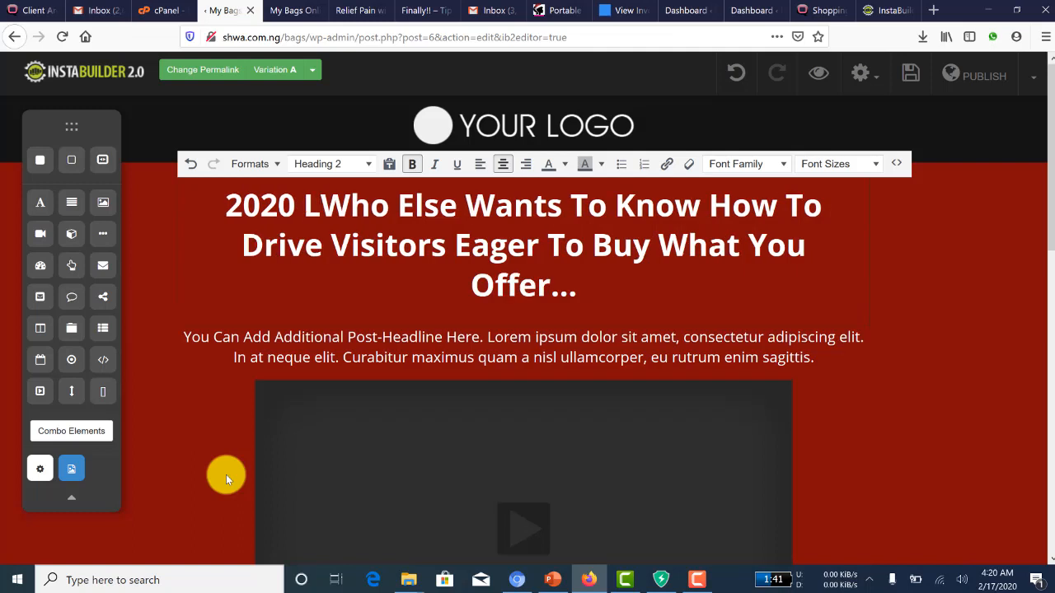
text(y Bag A)
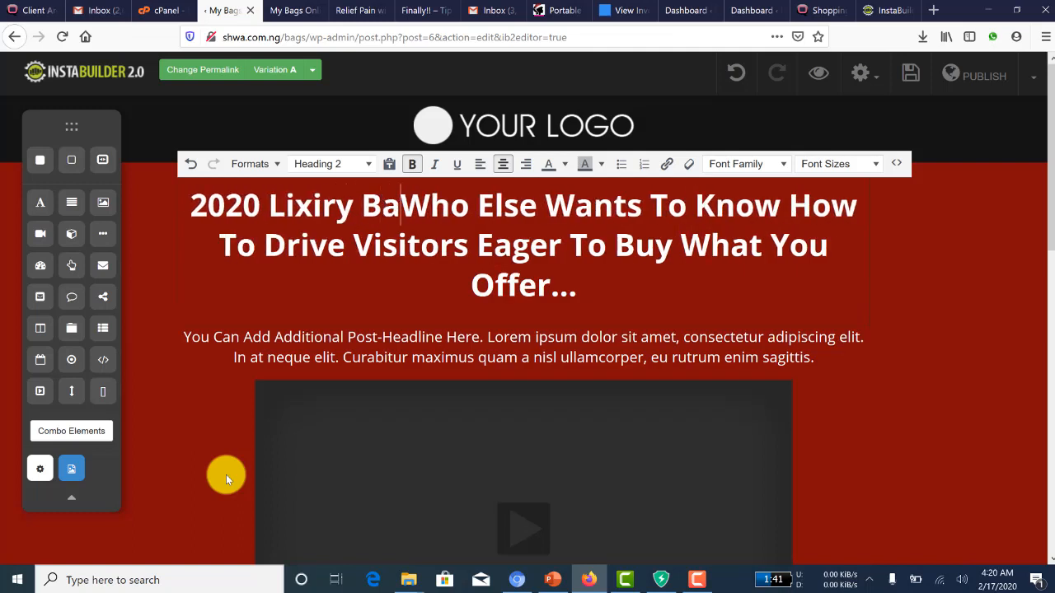
text(ll Ladies)
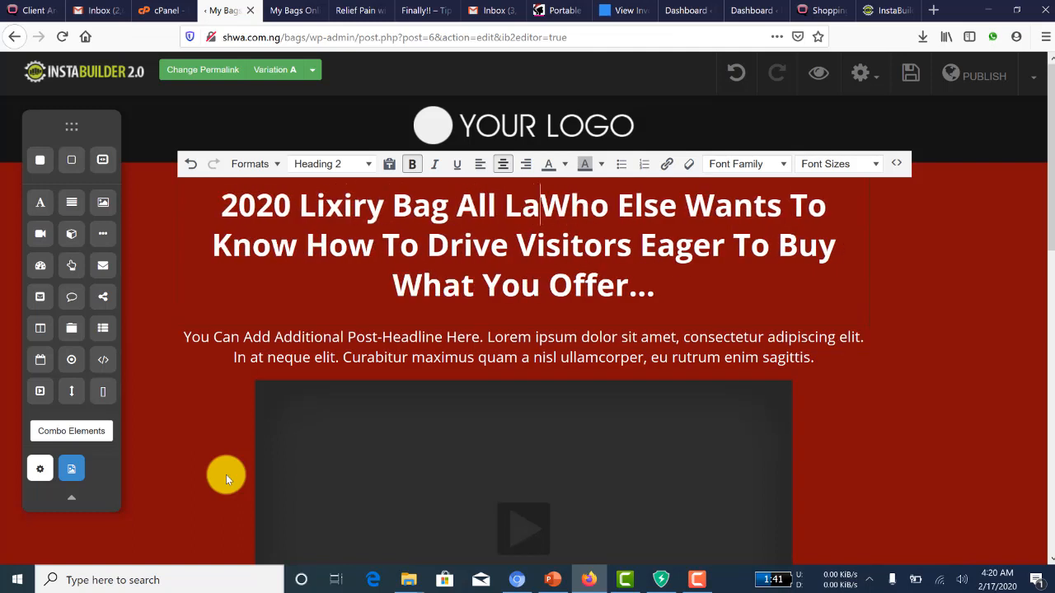
text( Are Kil)
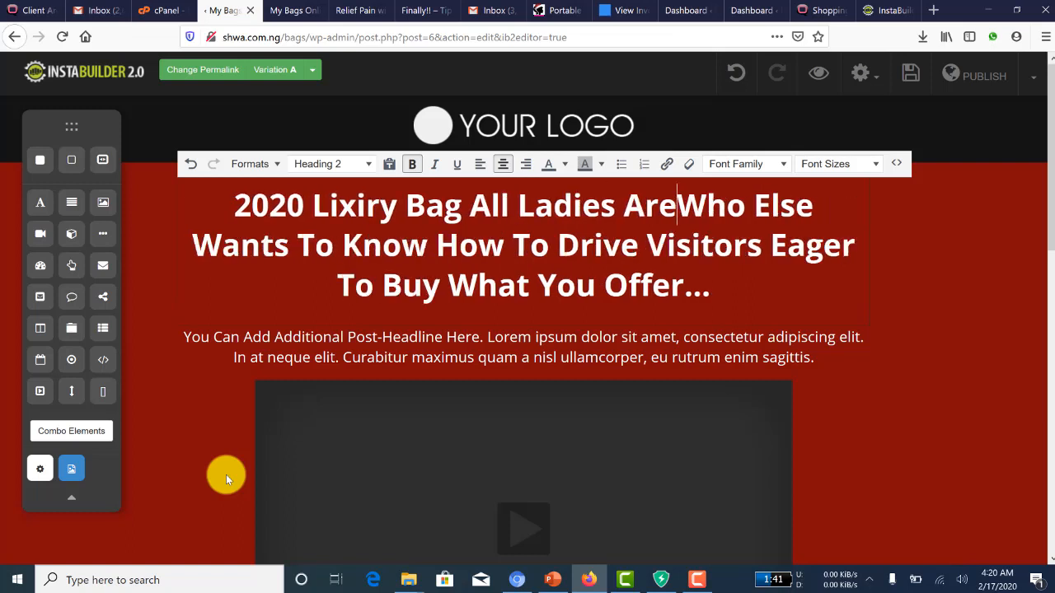
text(ling To )
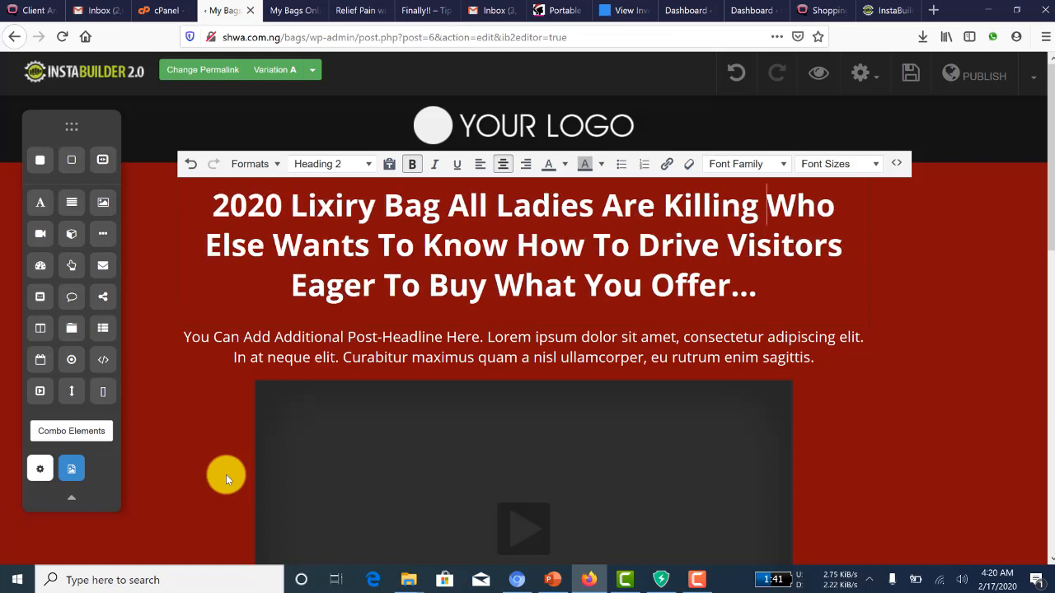
text(Have Ri)
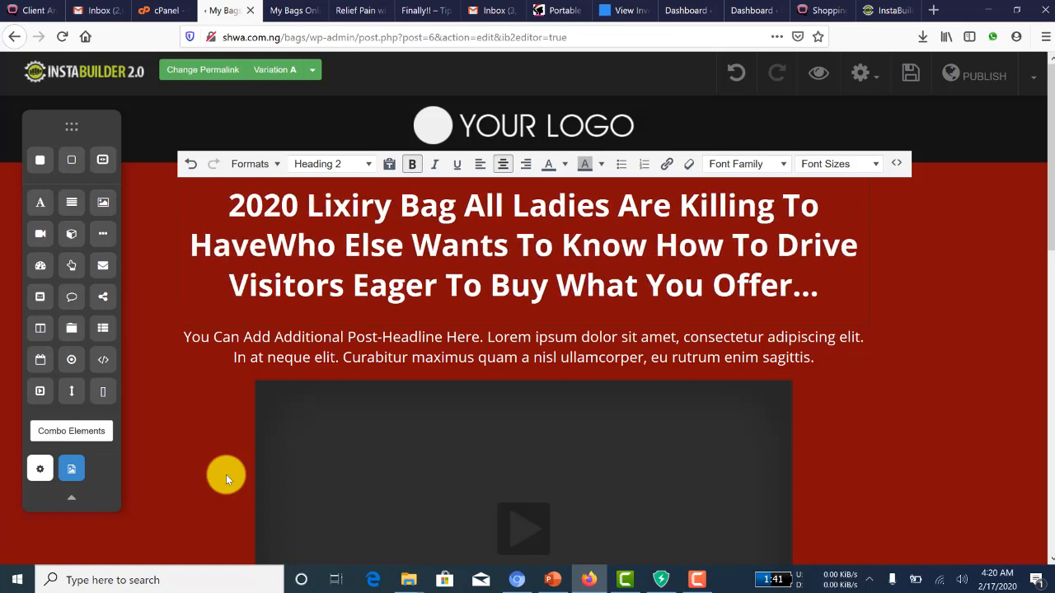
text(ght Now)
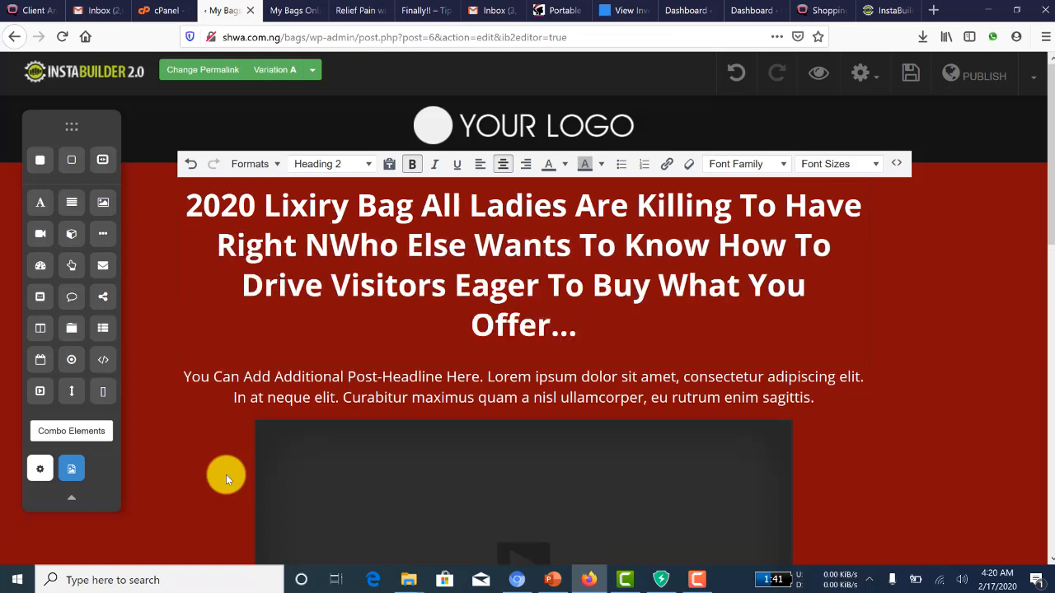
text(!)
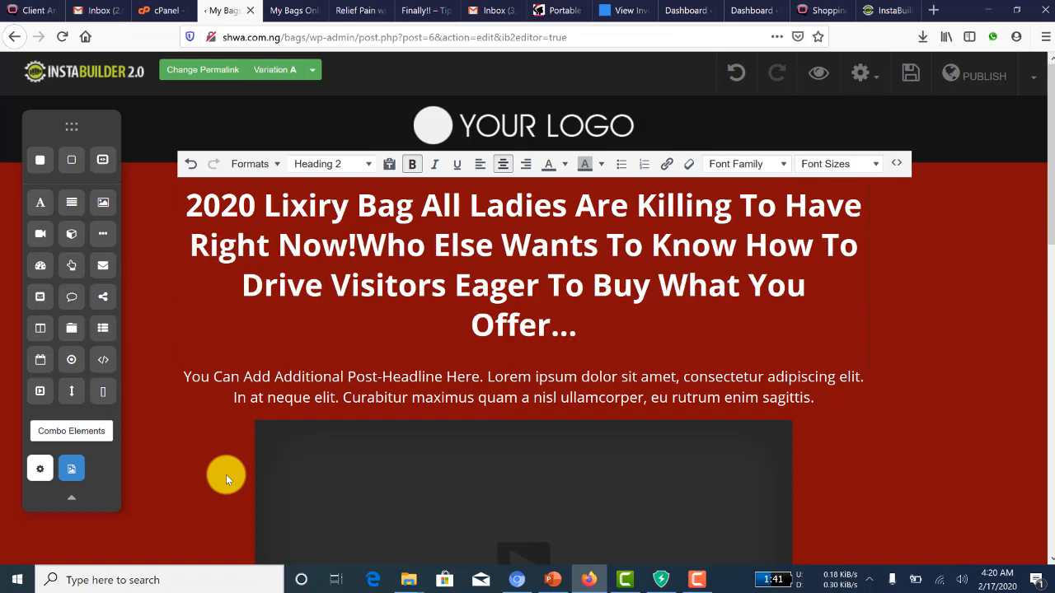
Delete the leftover template wording "Who Else Wants To Know How To Drive Visitors Eager To Buy What You Offer" from the headline.
key(shift+Down)
key(shift+End)
key(shift+Down)
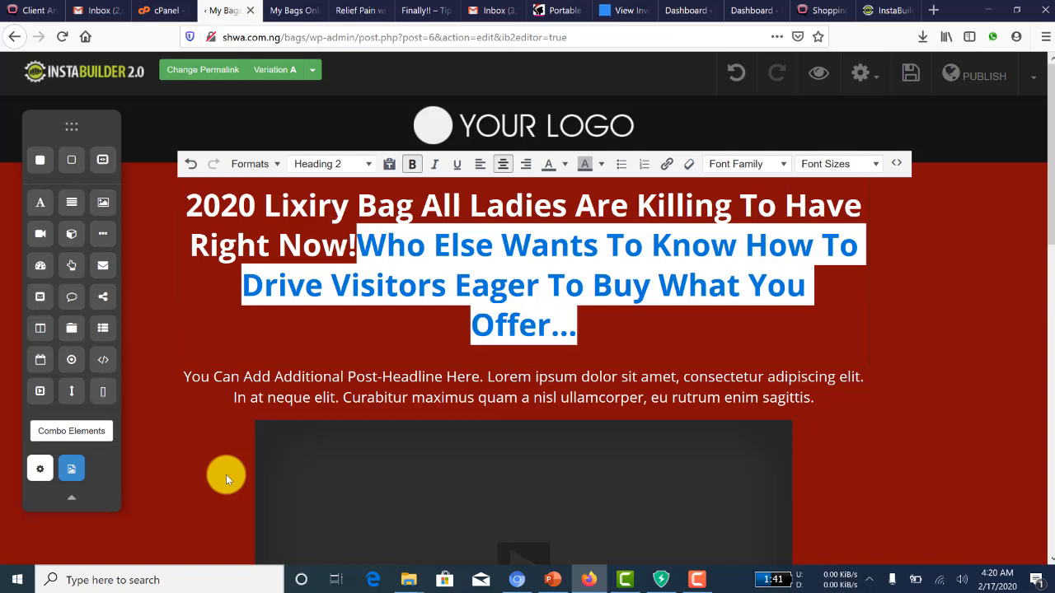
key(BackSpace)
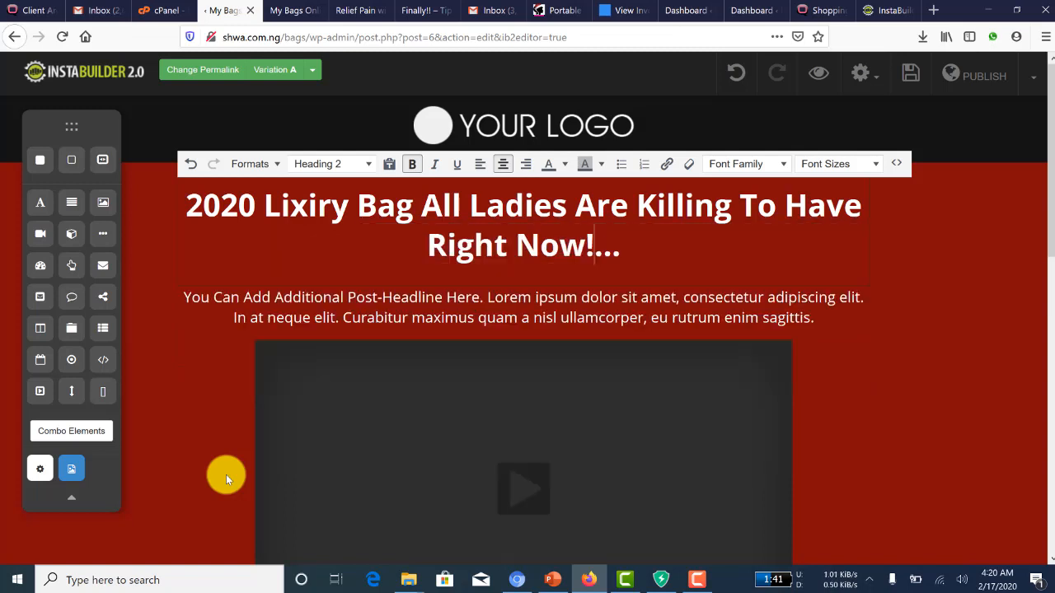
Correct the misspelled word "Lixiry" in the headline to "Luxury".
click(323, 206)
key(BackSpace)
key(BackSpace)
key(BackSpace)
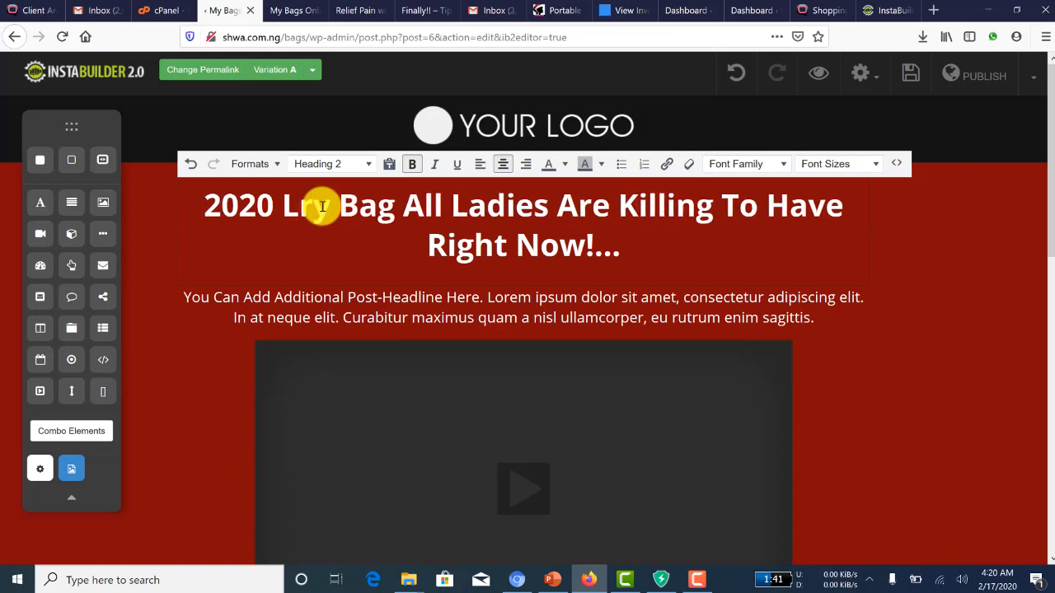
text(uxu)
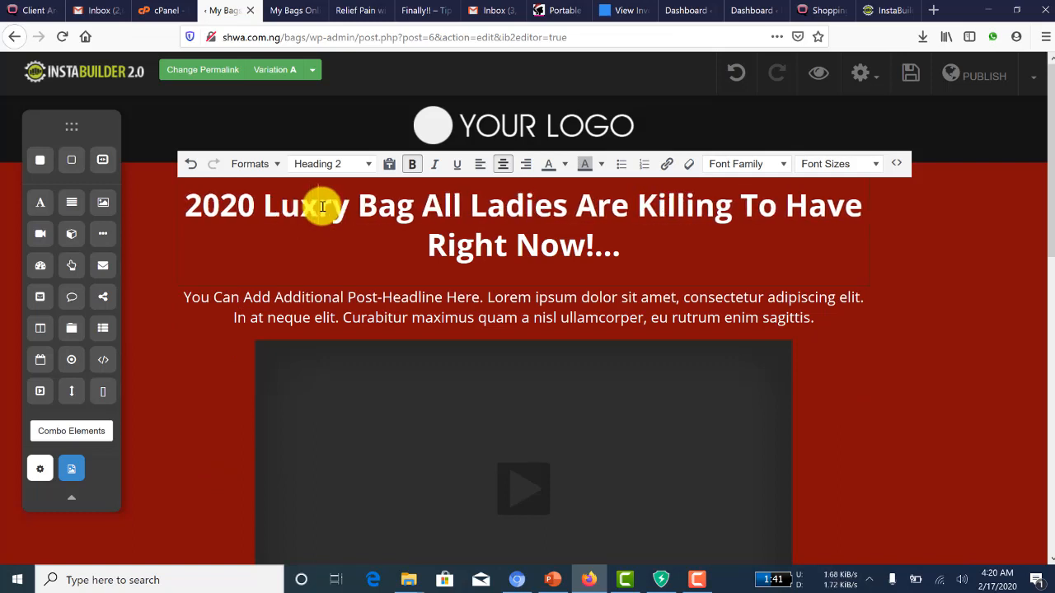
text(u)
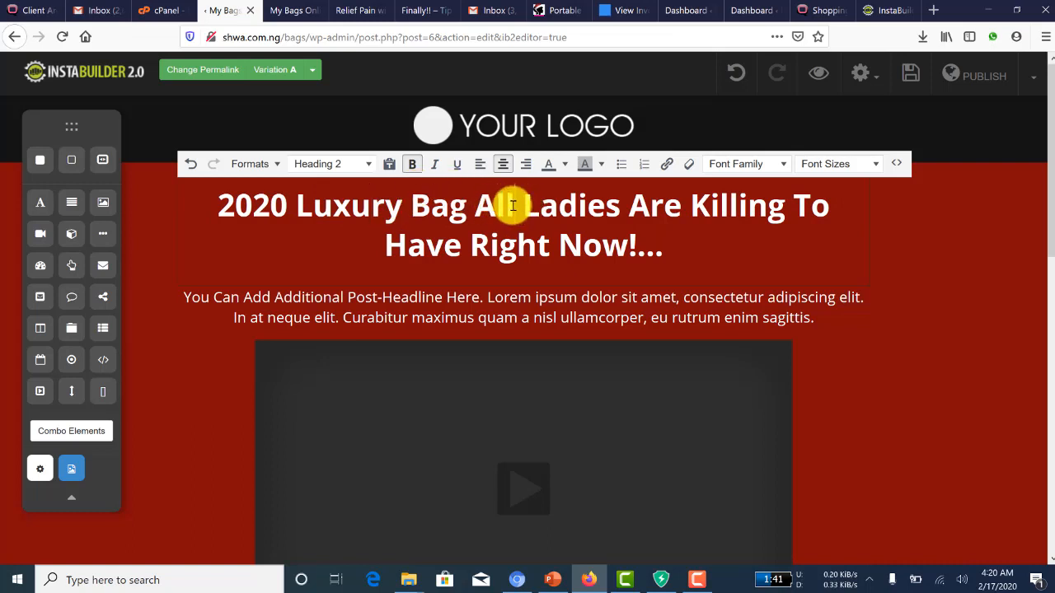
Change "All Ladies" in the headline to "Every Lady".
double_click(485, 206)
text(E)
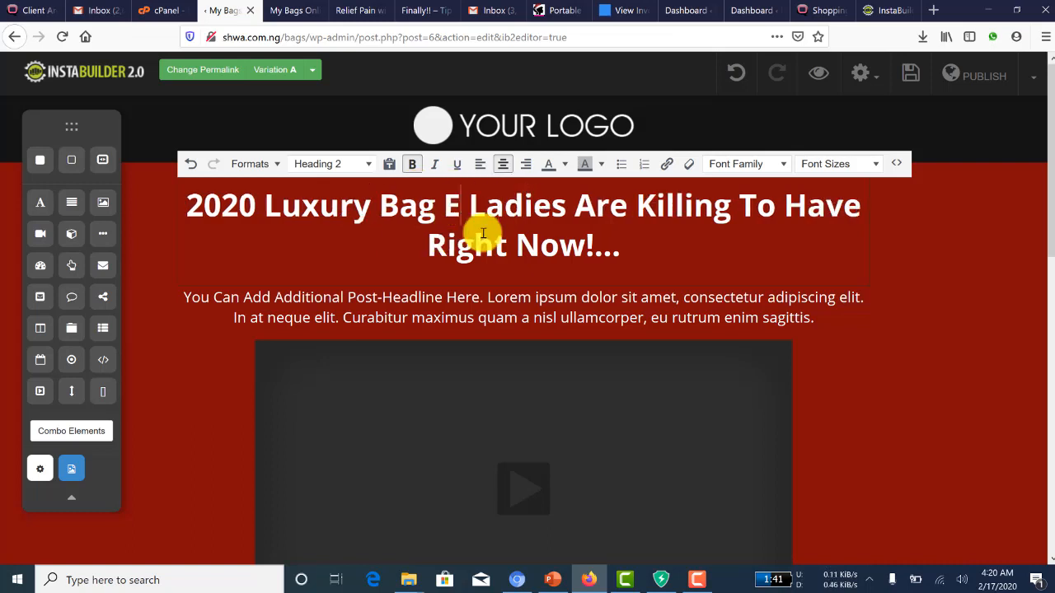
text(very)
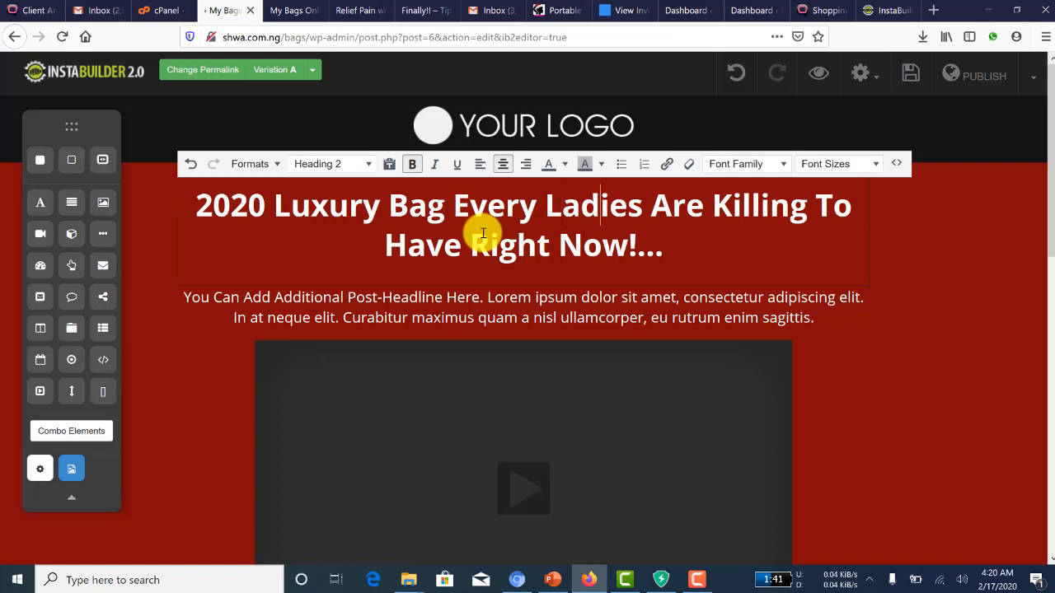
key(BackSpace)
key(BackSpace)
key(BackSpace)
text(y)
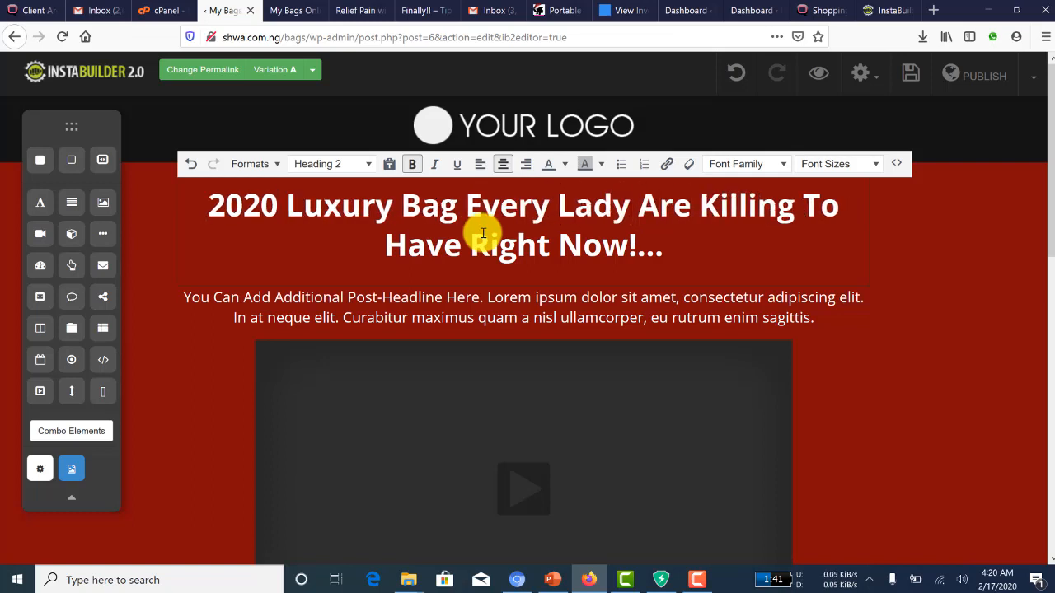
Replace "Are" with "Is" in the headline and finish editing it.
key(BackSpace)
key(BackSpace)
key(BackSpace)
text(Is)
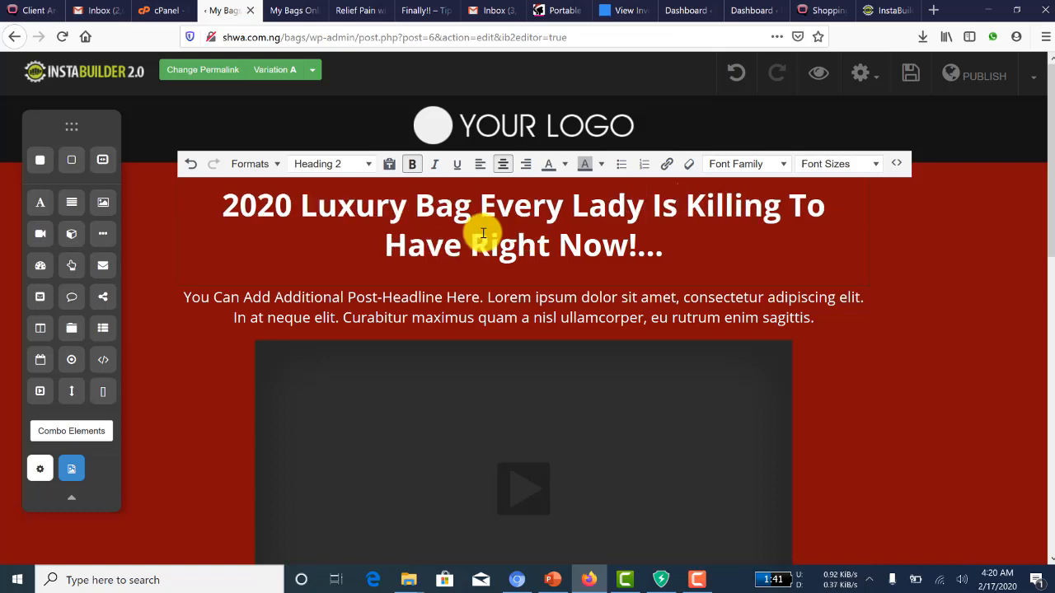
click(902, 214)
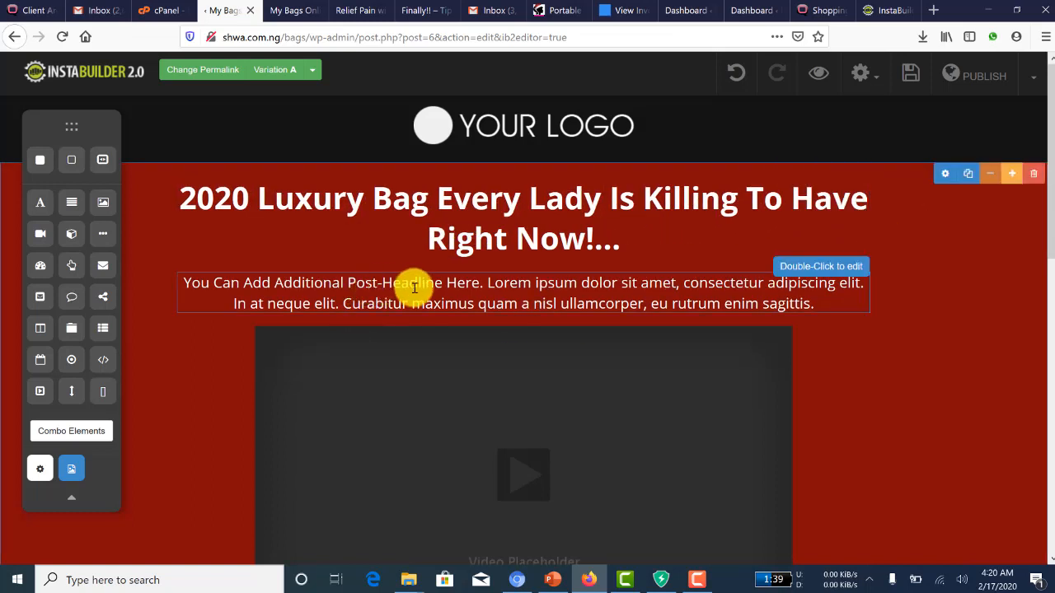
Replace the placeholder post-headline text with "Get this bag and become the central of attraction to any event you attend!!!!!!!!!!".
double_click(415, 288)
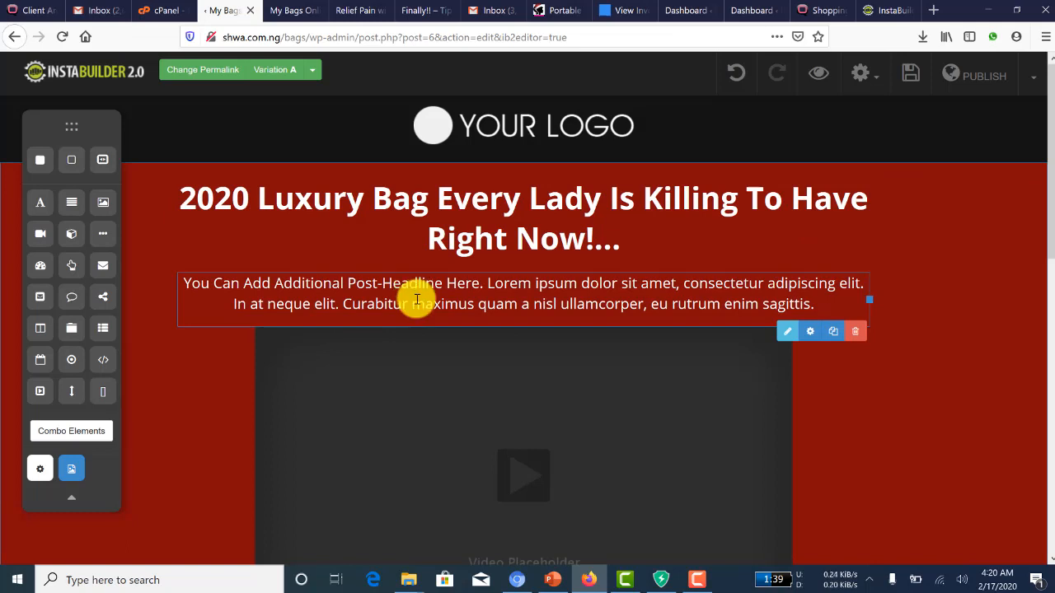
click(442, 198)
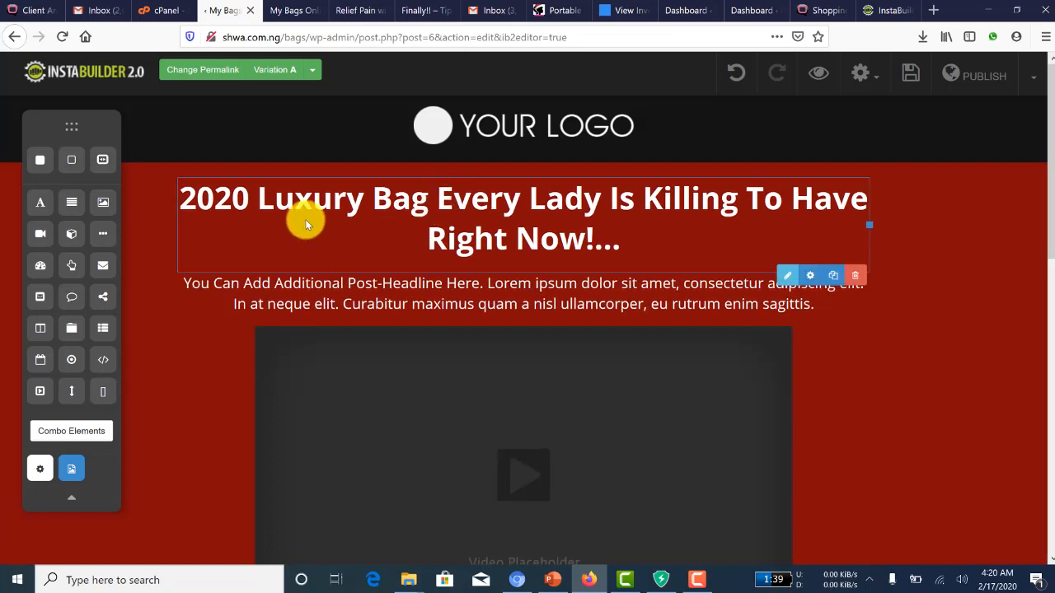
click(404, 302)
click(405, 303)
key(ctrl+a)
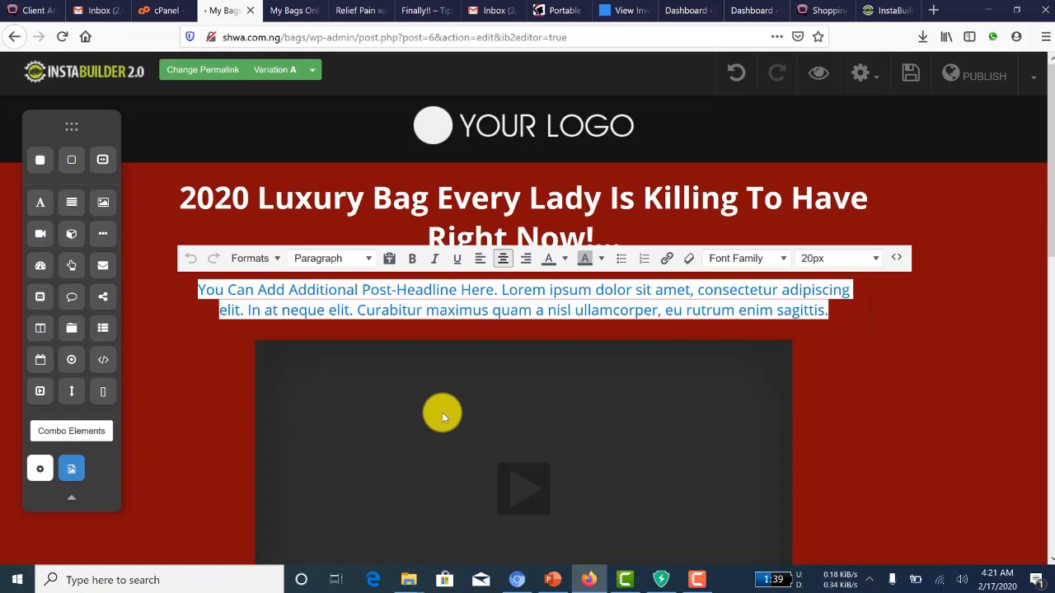
text(Get this ba)
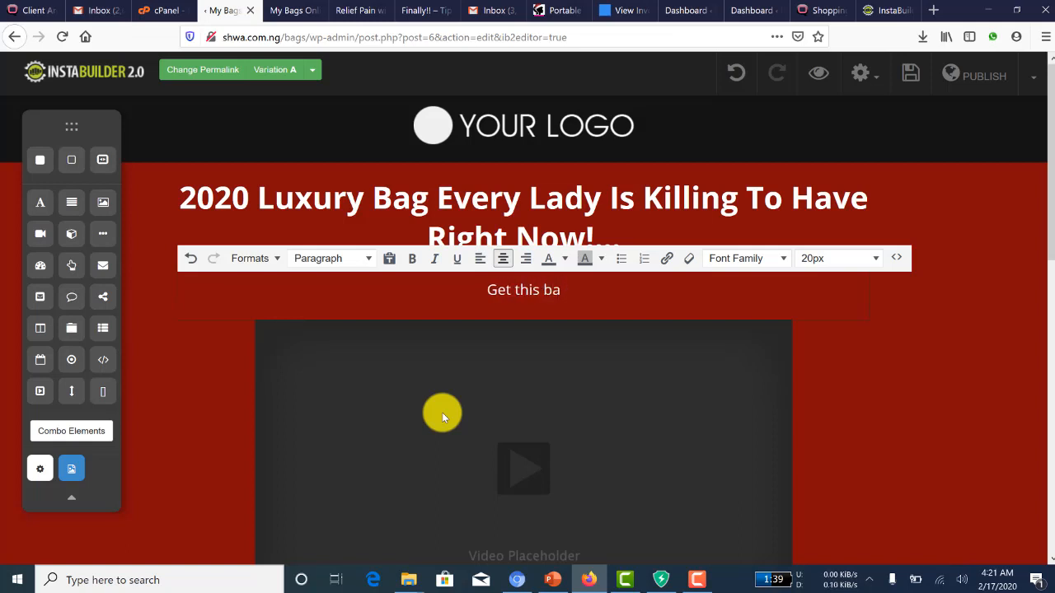
text(g and become)
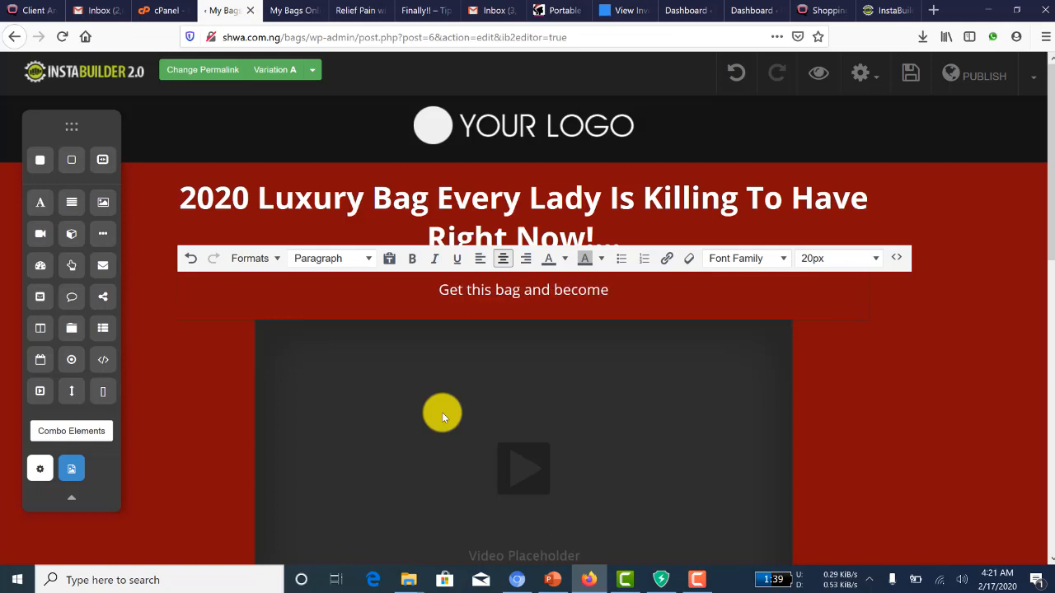
text( the cen)
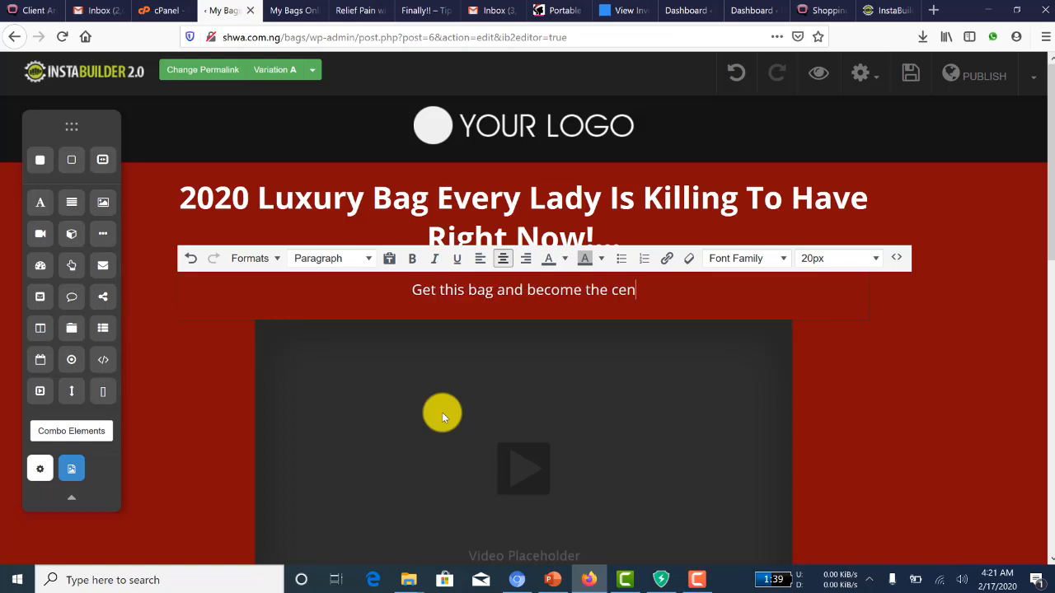
text(tral of a)
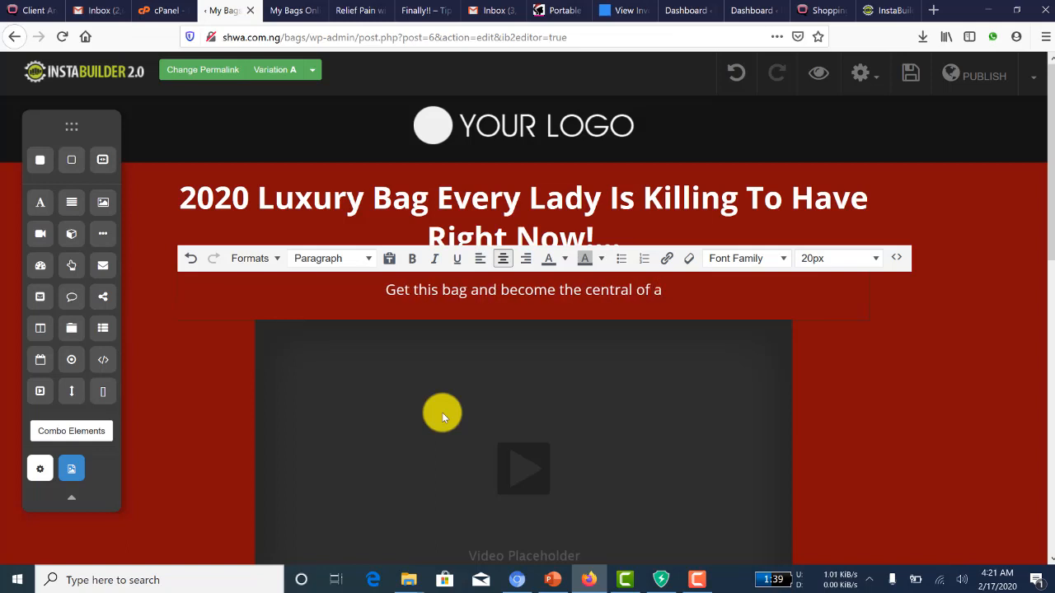
text(ttraction)
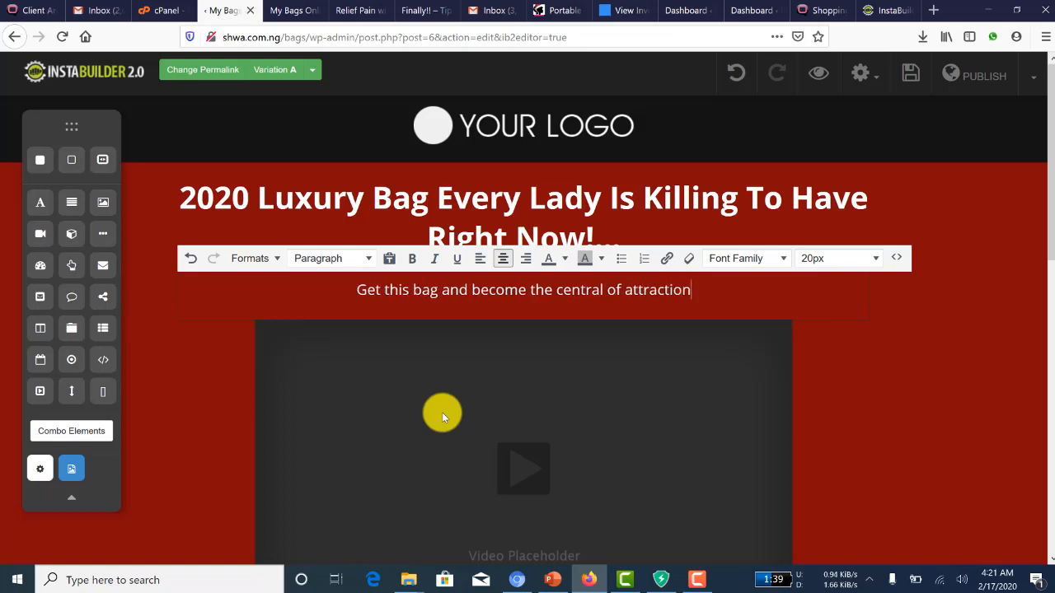
text( to any ec)
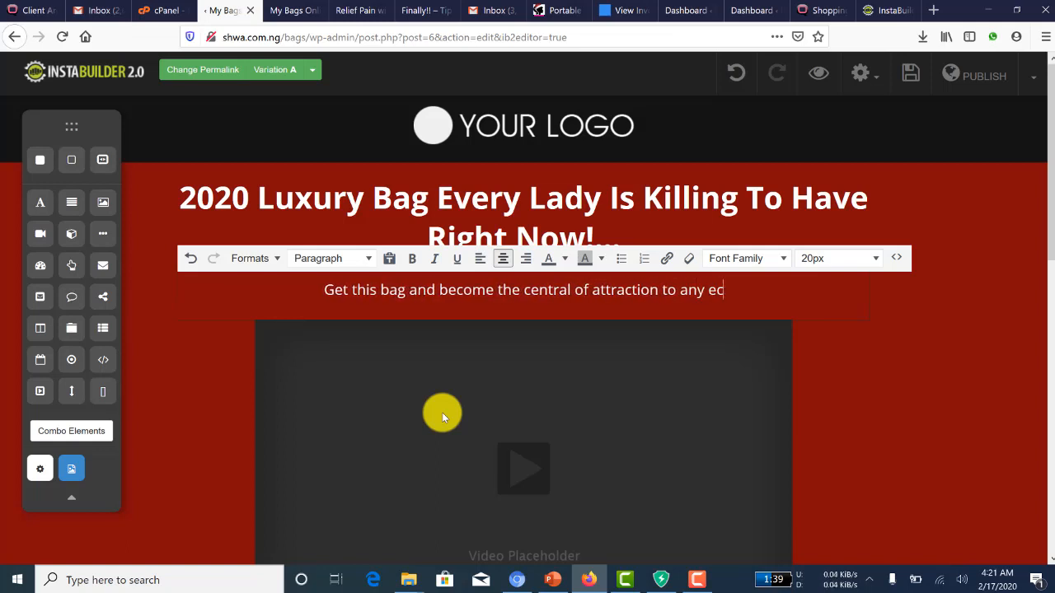
key(BackSpace)
text(v)
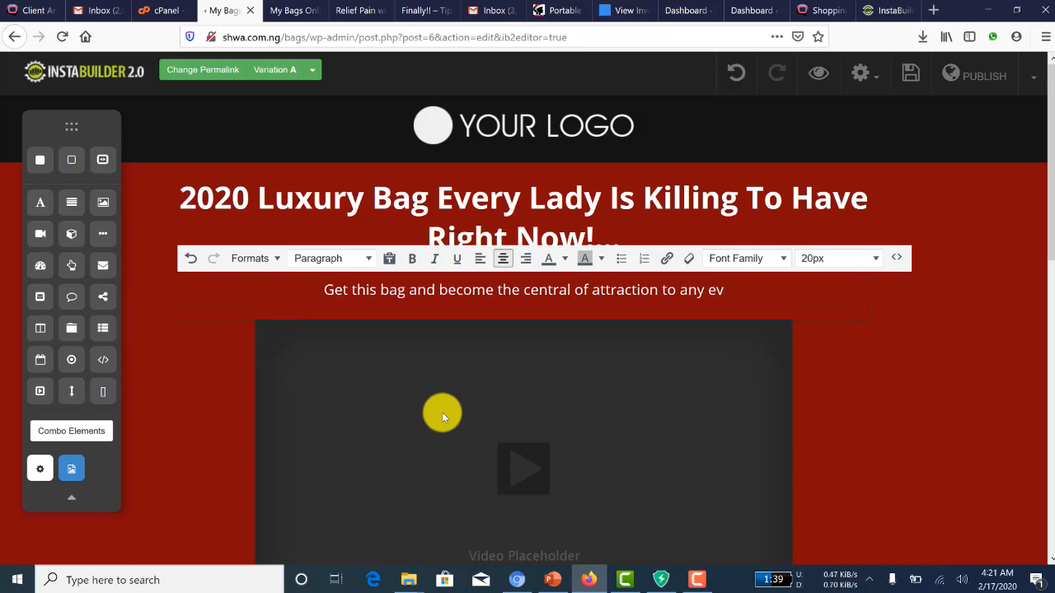
text(ent you att)
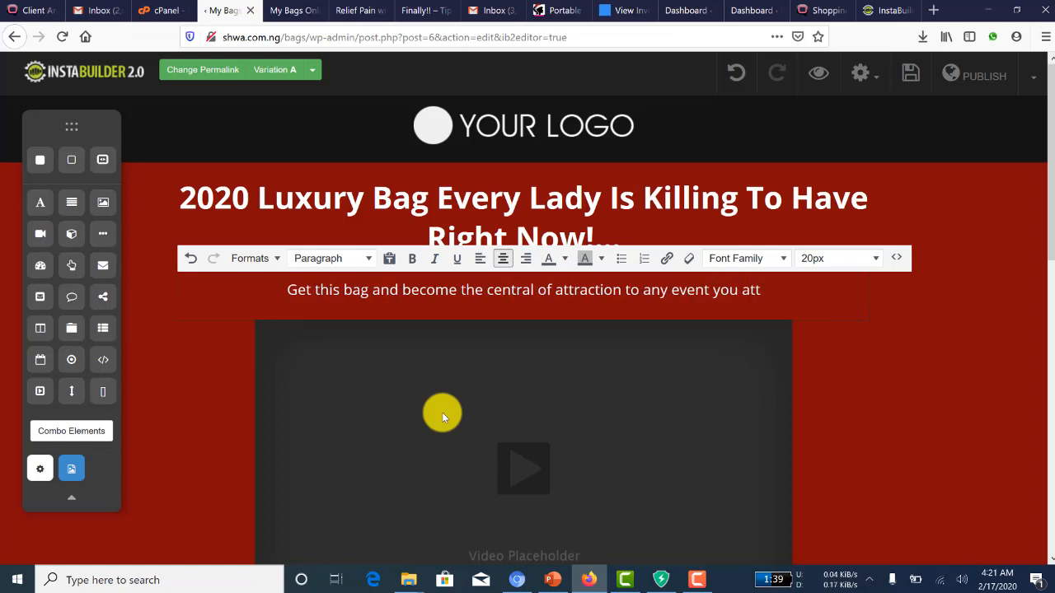
text(end!!!!!!!!!!)
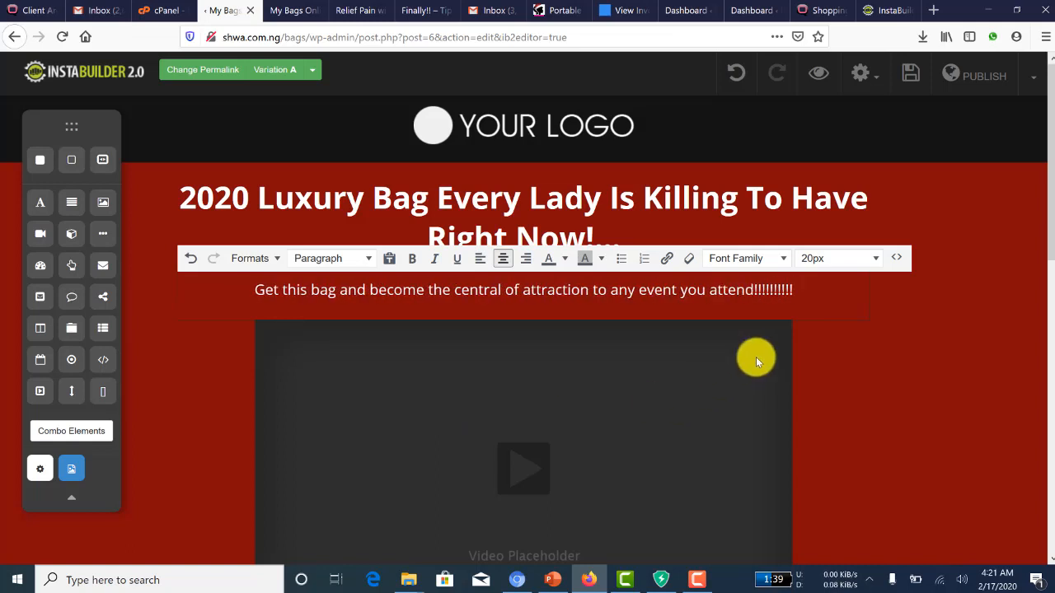
click(952, 194)
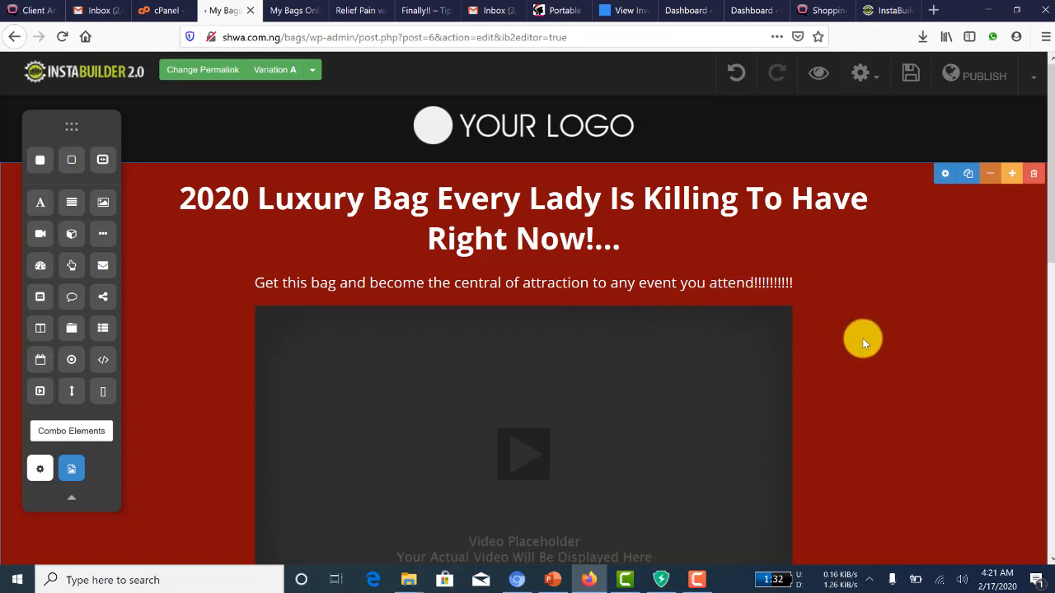
scroll(864, 338, down, 3)
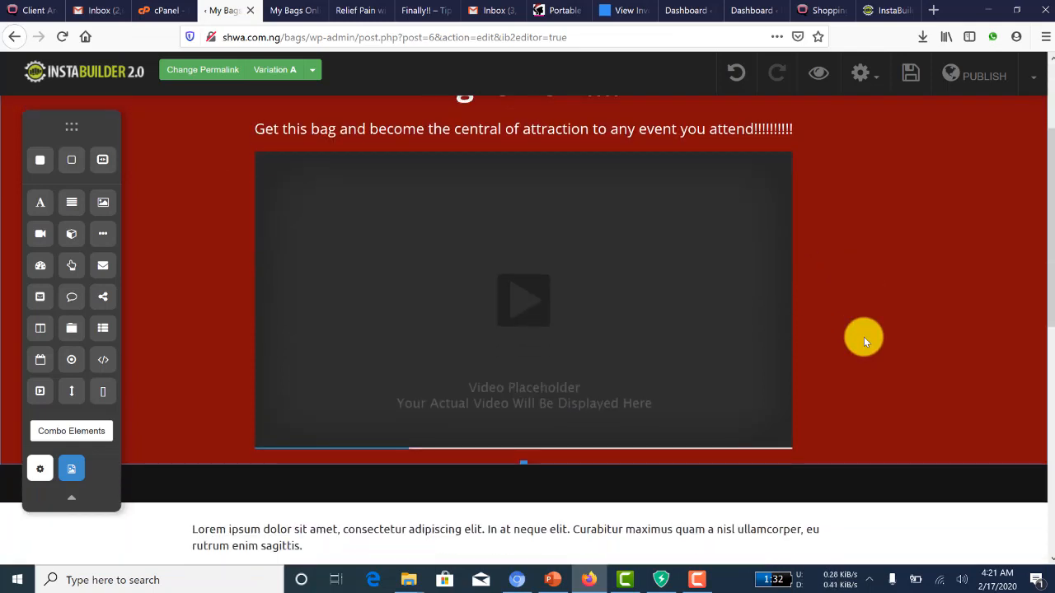
scroll(864, 337, up, 3)
scroll(863, 337, down, 2)
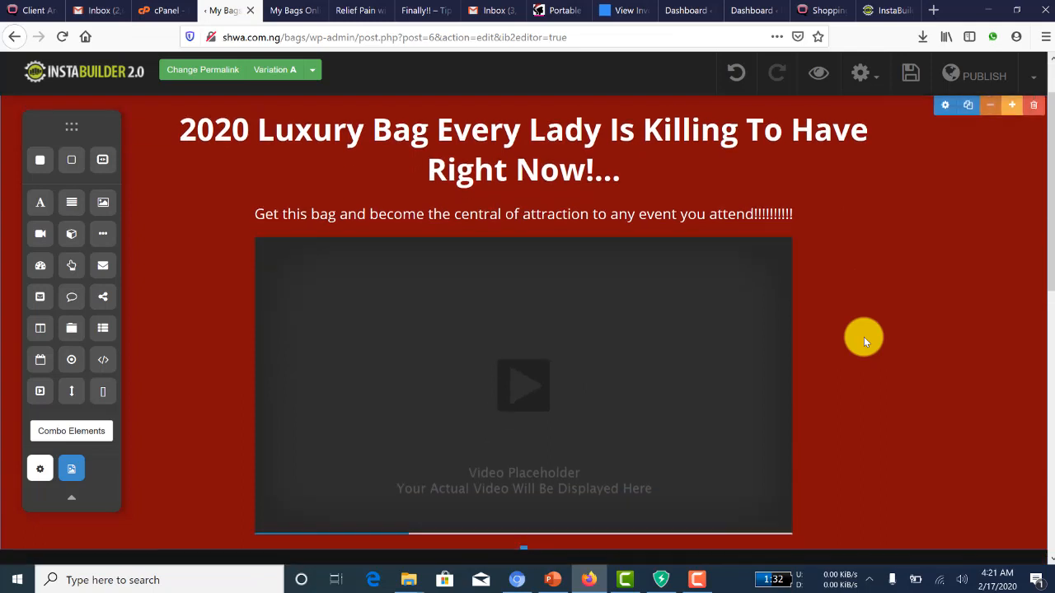
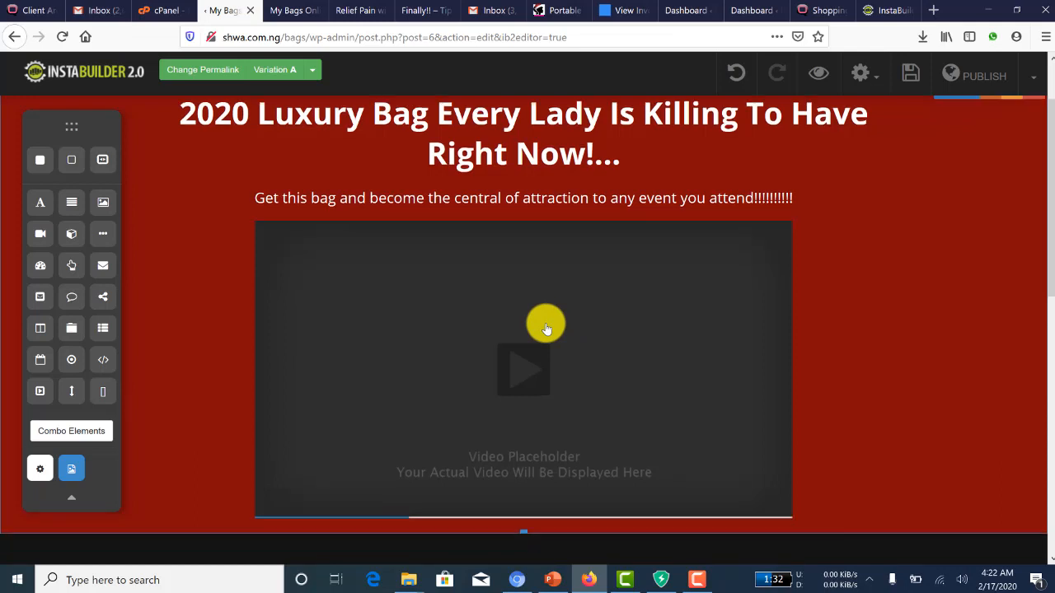
scroll(560, 317, down, 2)
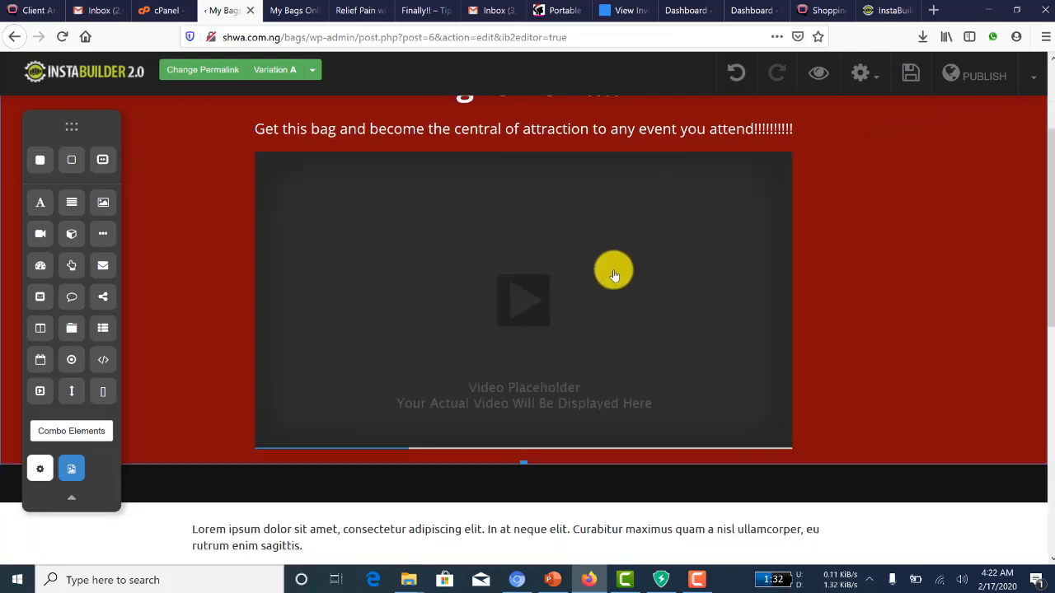
click(602, 274)
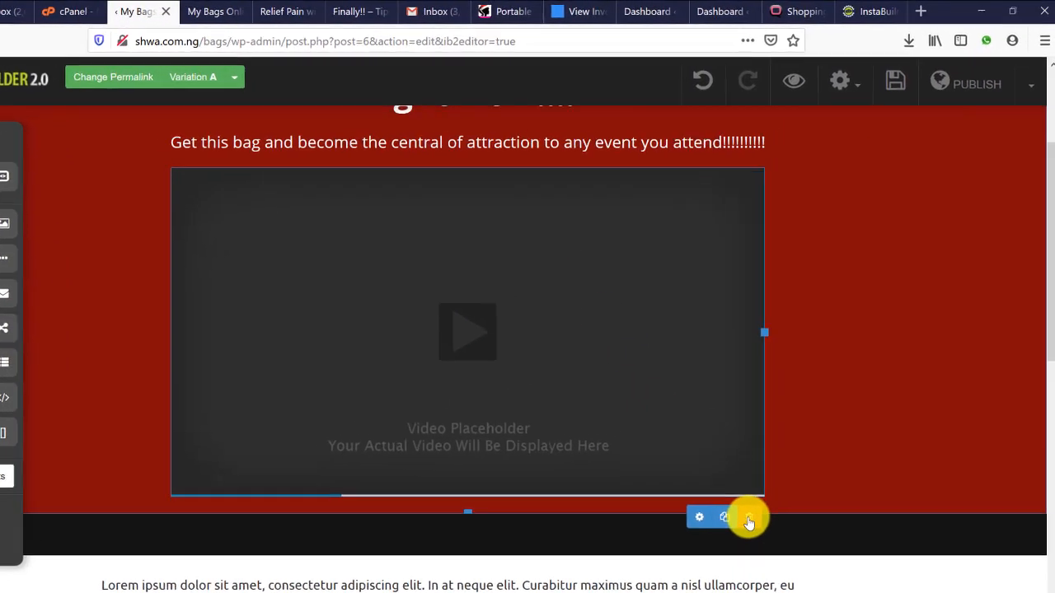
click(722, 567)
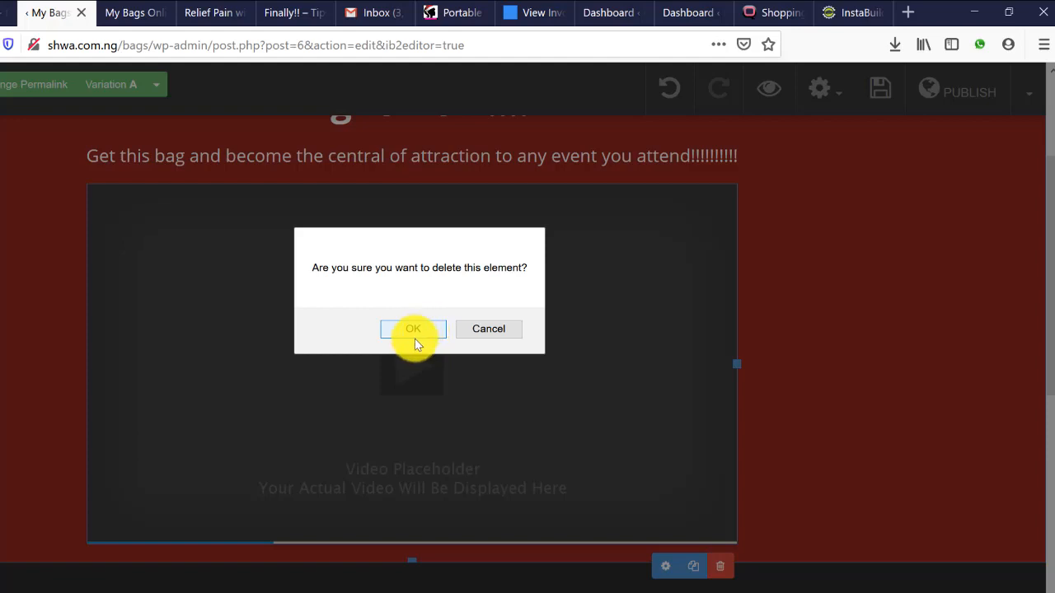
click(485, 330)
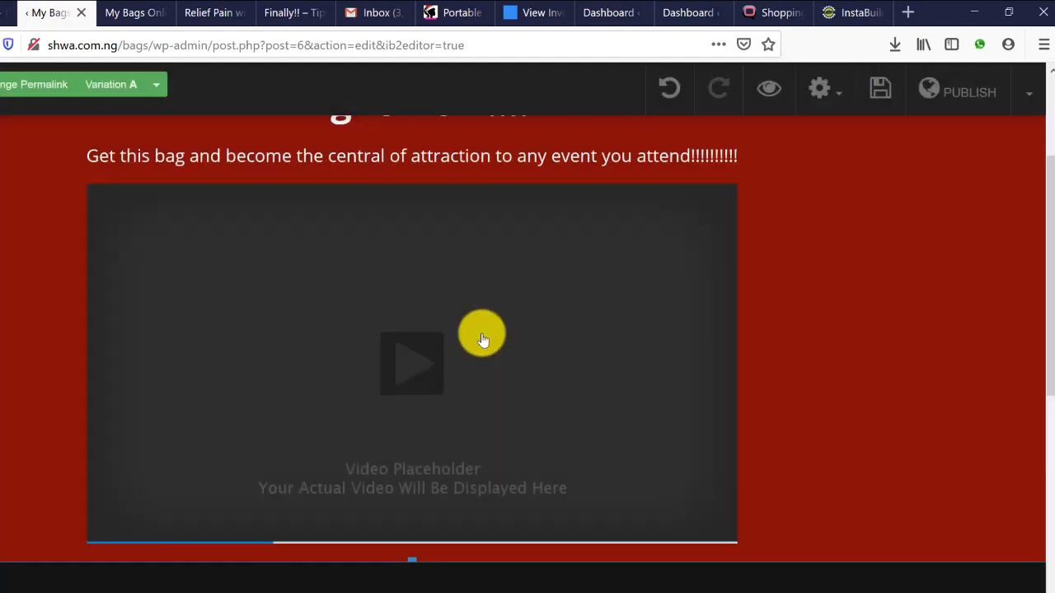
Open the video placeholder's configuration and set its video type to Embed Code.
scroll(462, 403, up, 2)
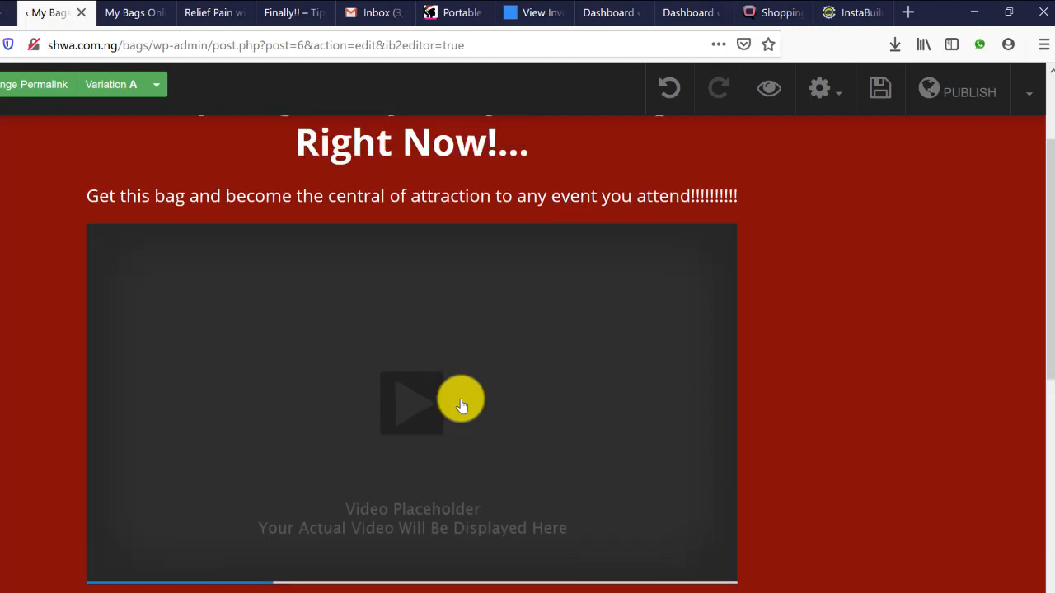
click(519, 386)
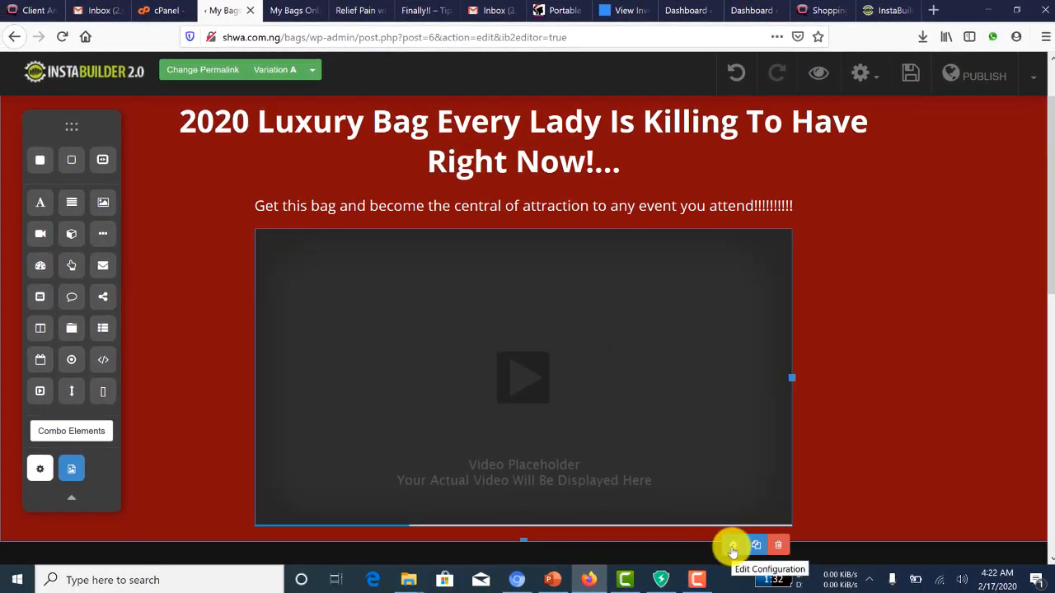
click(732, 548)
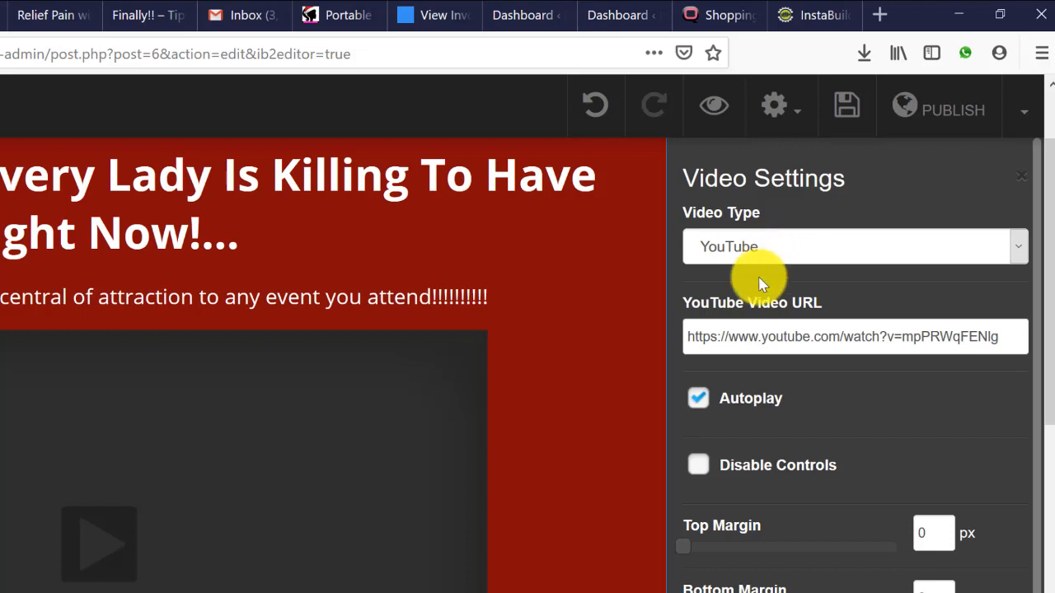
click(781, 261)
click(780, 262)
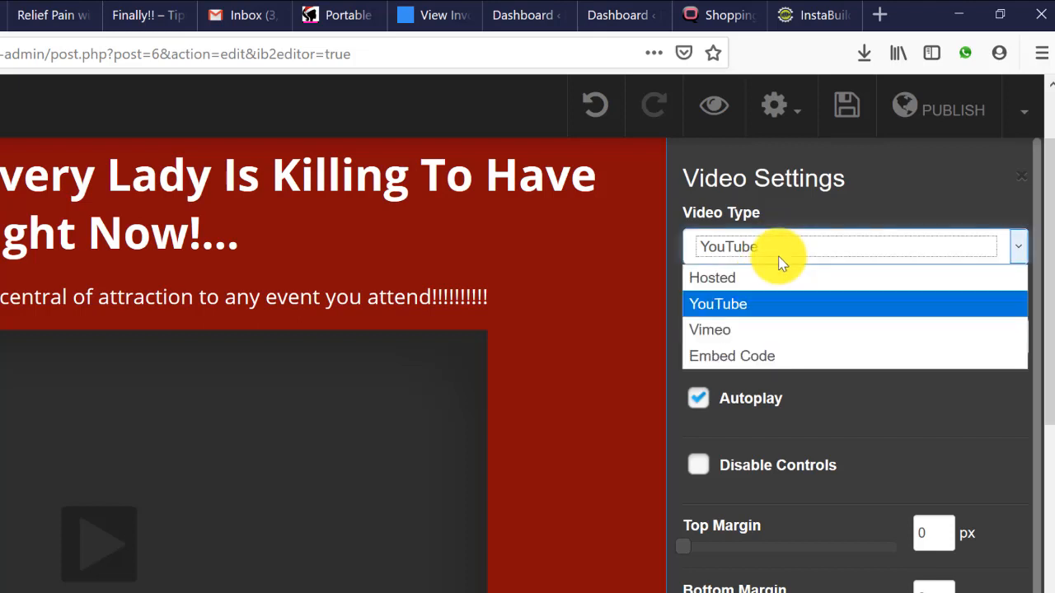
click(734, 356)
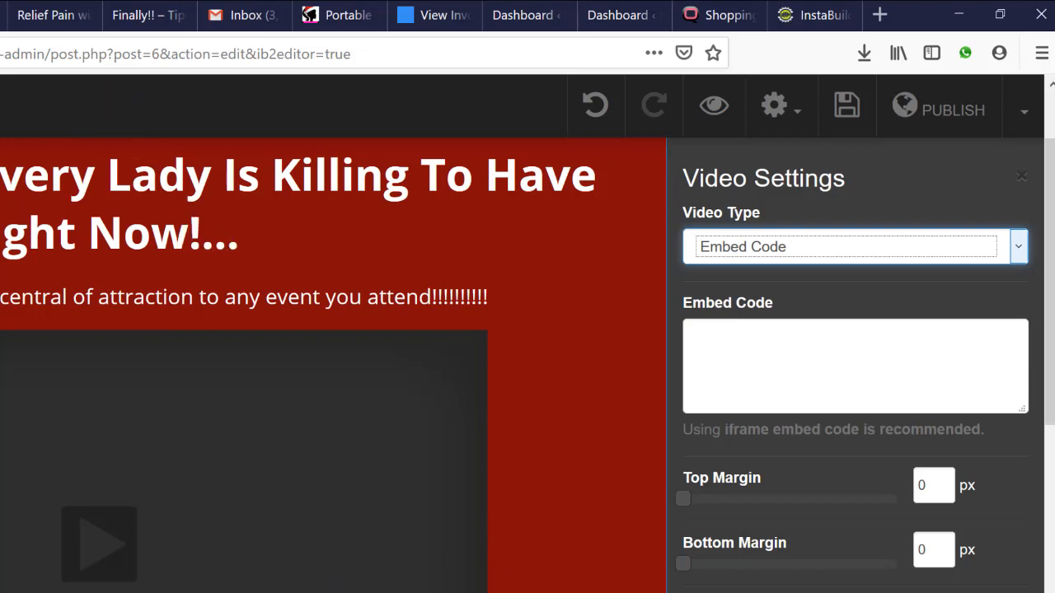
Switch to the YouTube video's Embed Video dialog and copy its full iframe embed code.
key(alt+Tab)
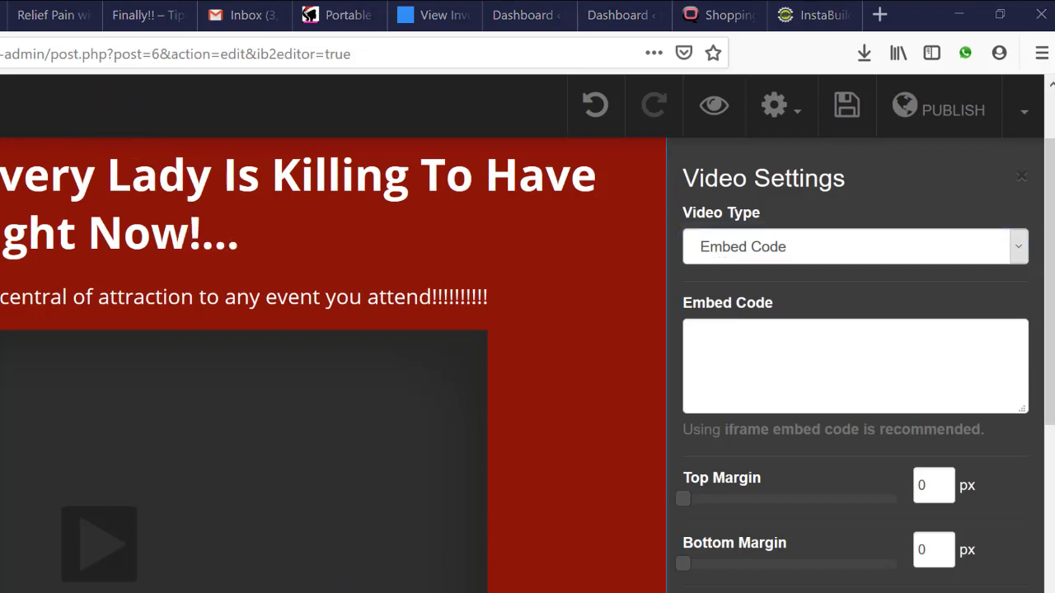
key(alt+Tab)
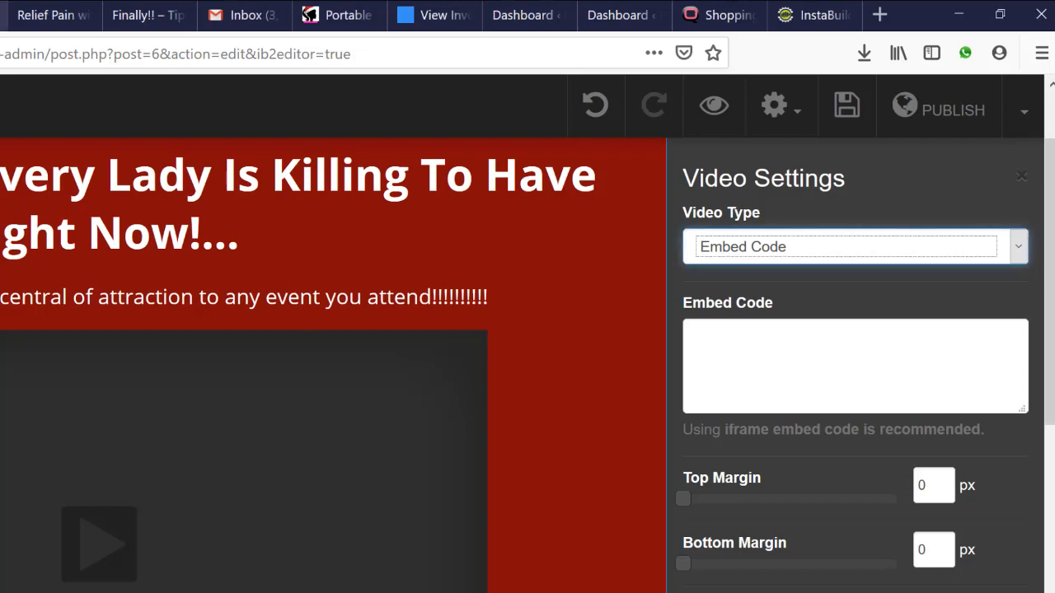
key(alt+Tab)
click(692, 388)
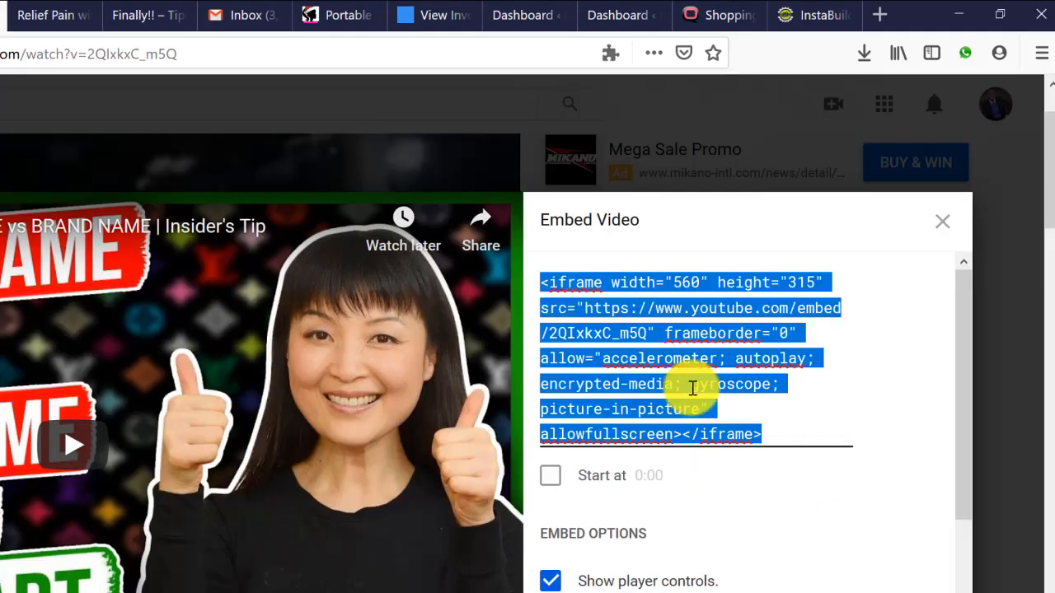
right_click(635, 367)
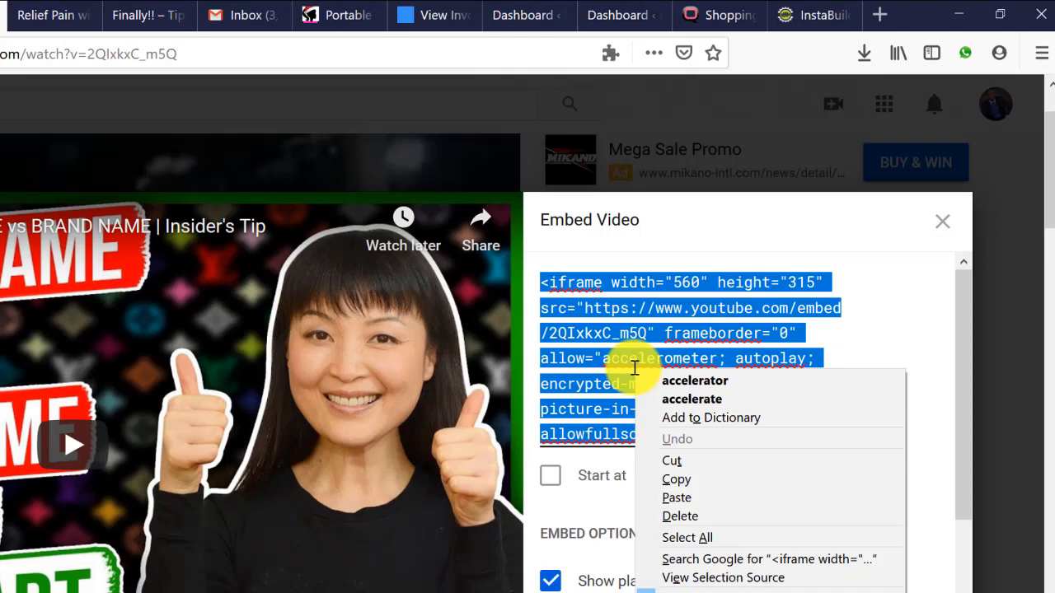
click(664, 480)
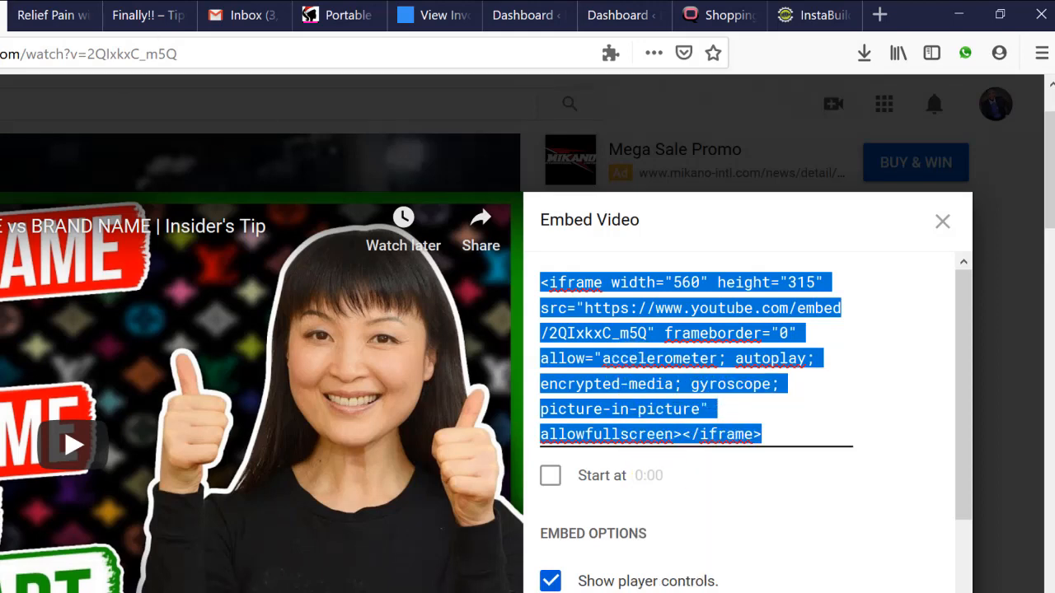
Return to the bag page editor and paste the copied iframe code as the video's embed code.
key(ctrl+shift+Tab)
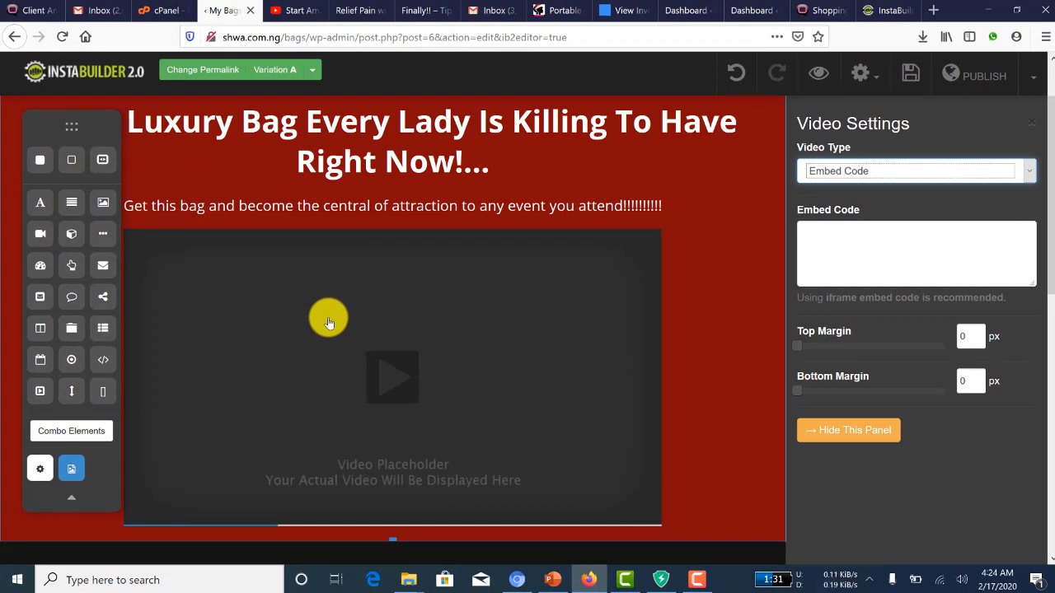
click(875, 236)
key(ctrl+v)
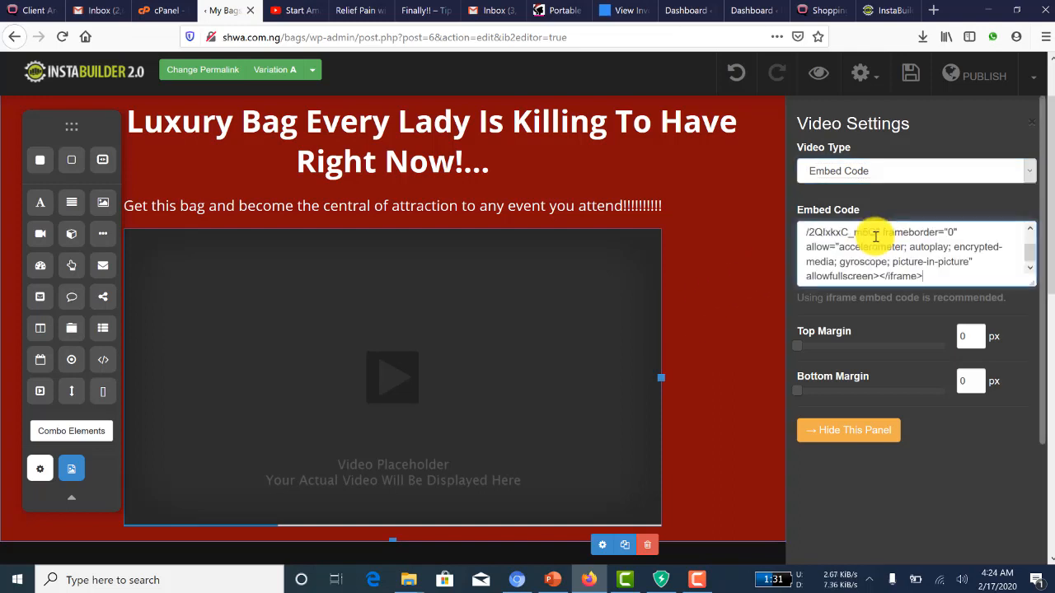
Review the pasted YouTube iframe embed code and close the video settings.
scroll(875, 248, up, 2)
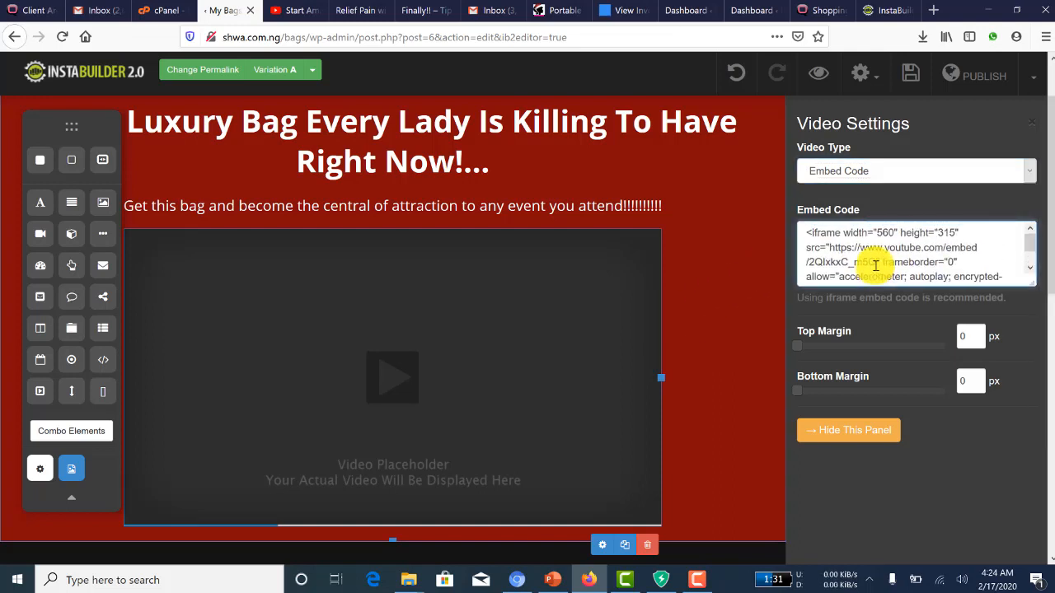
scroll(875, 264, down, 3)
click(849, 430)
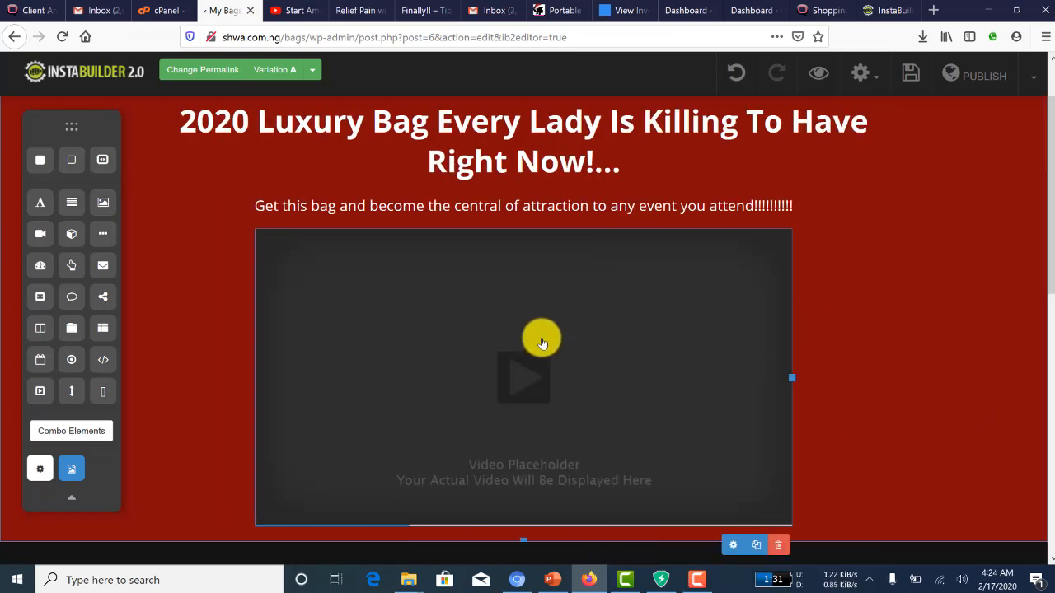
Replace the "Etiam pharetra augue nulla" heading below the video section with "Fill the form below to place your order".
scroll(539, 338, down, 5)
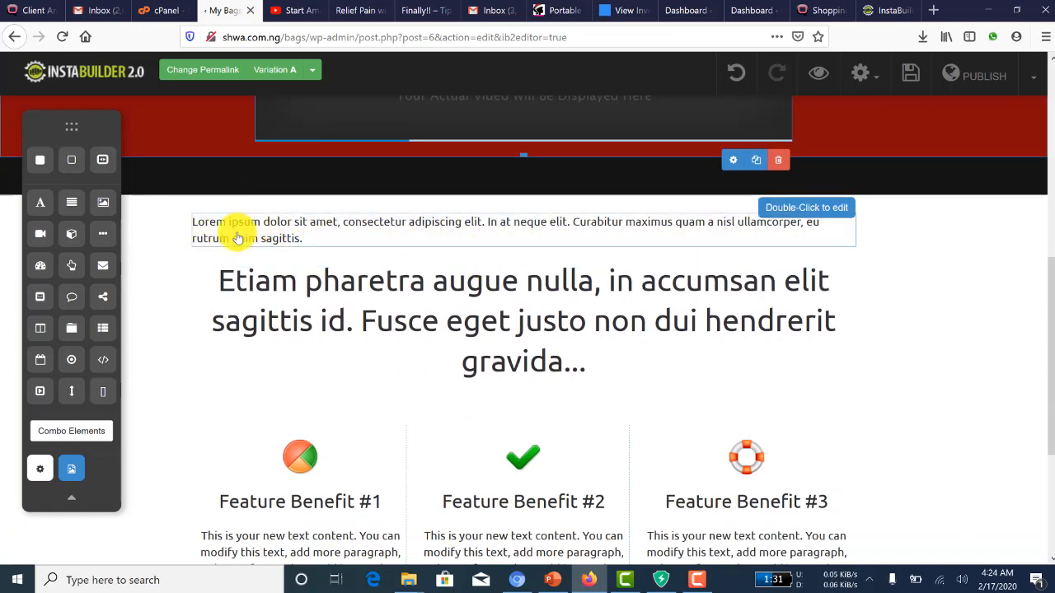
scroll(236, 238, up, 7)
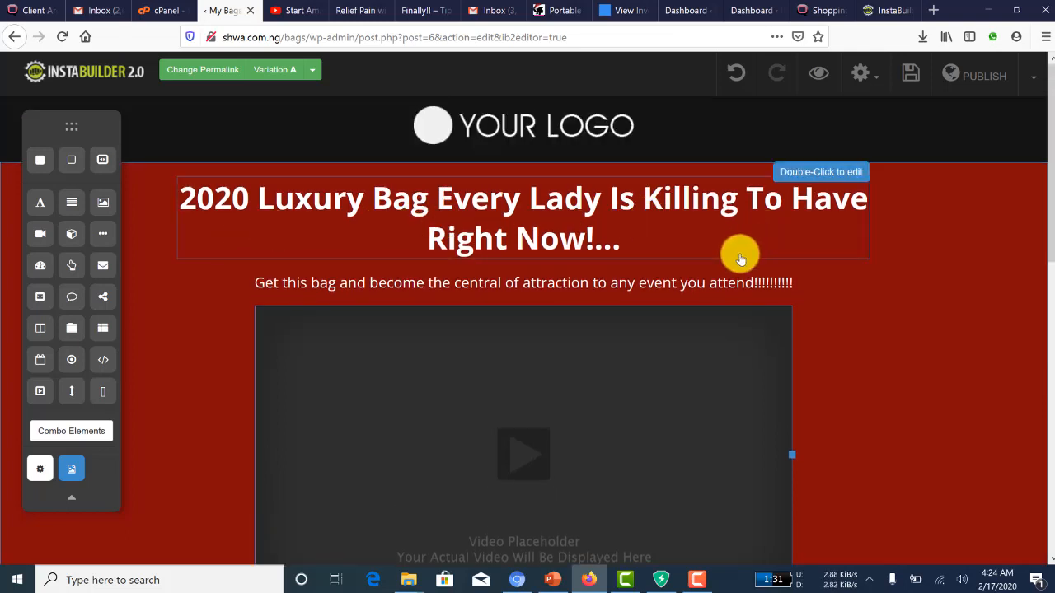
scroll(381, 217, down, 3)
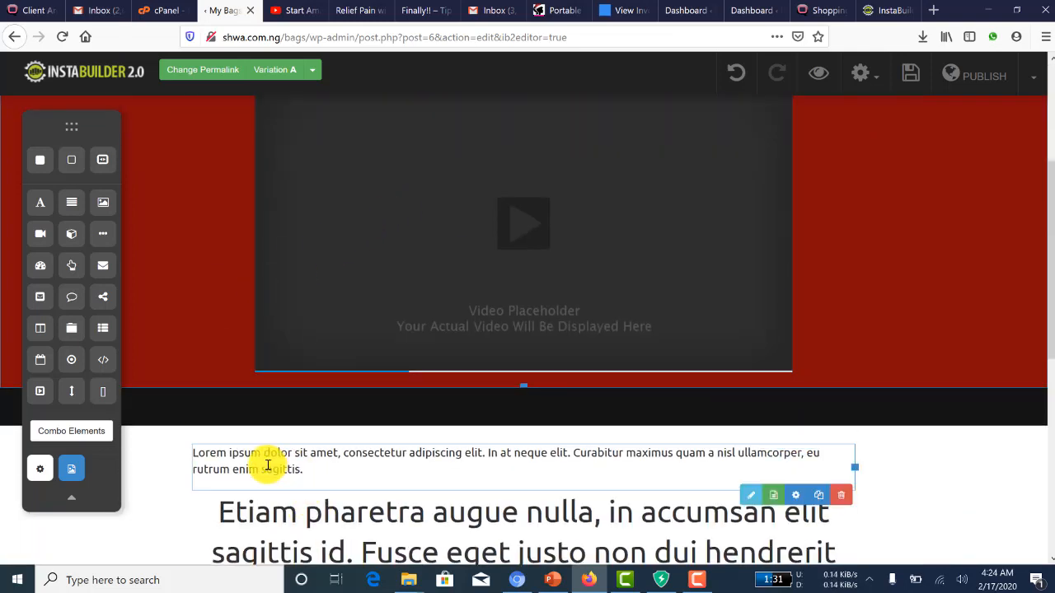
click(366, 483)
scroll(363, 481, down, 1)
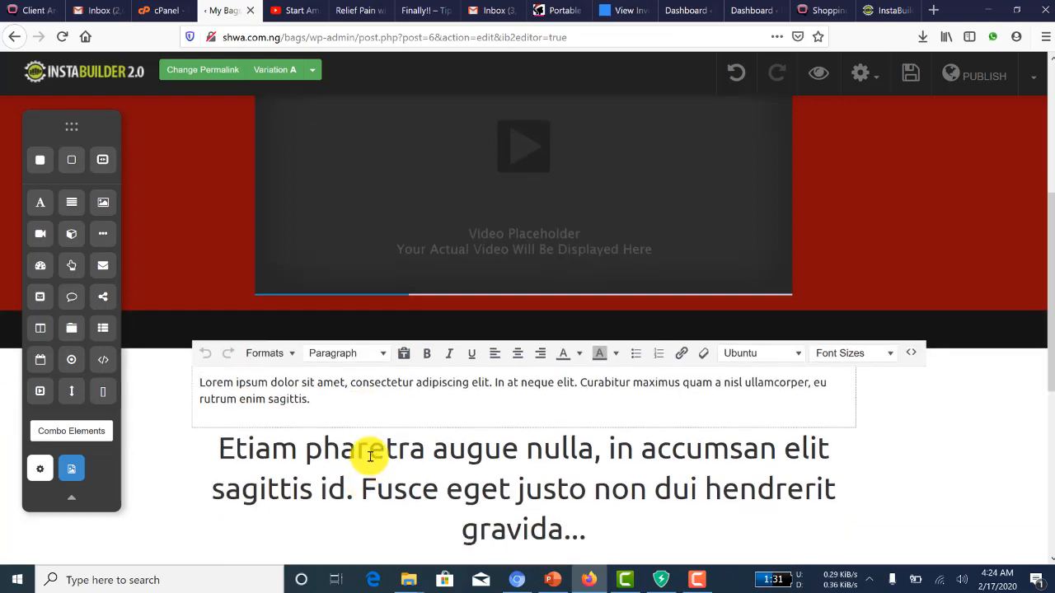
click(370, 457)
double_click(370, 455)
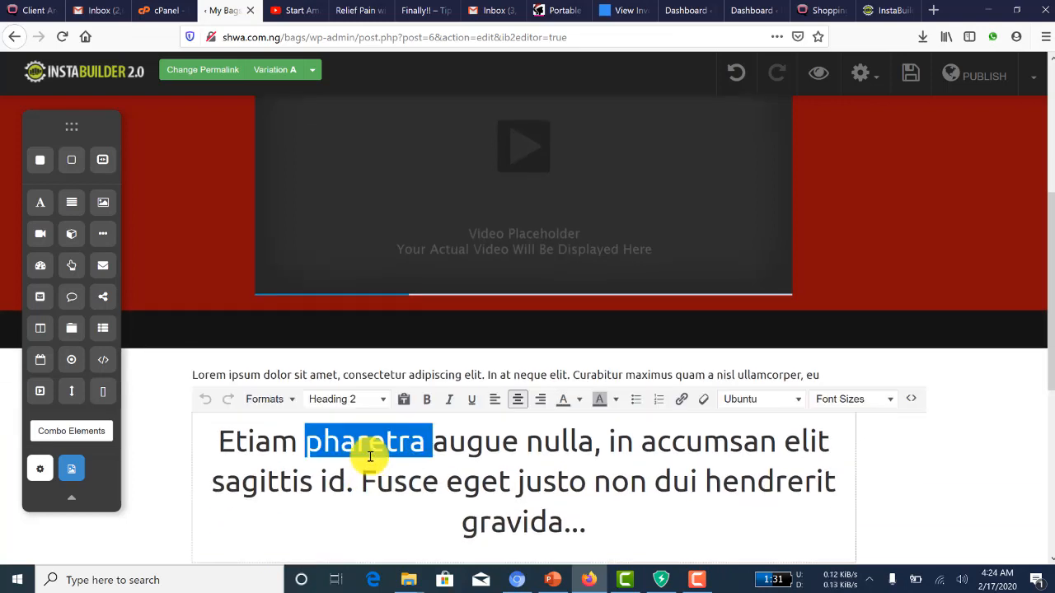
click(224, 439)
triple_click(224, 439)
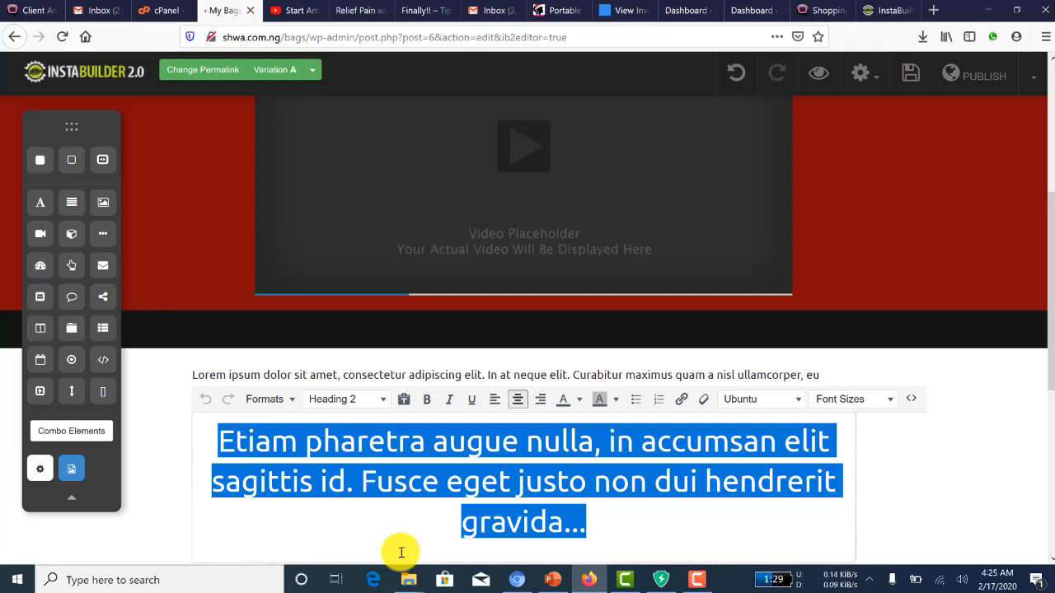
text(Fi)
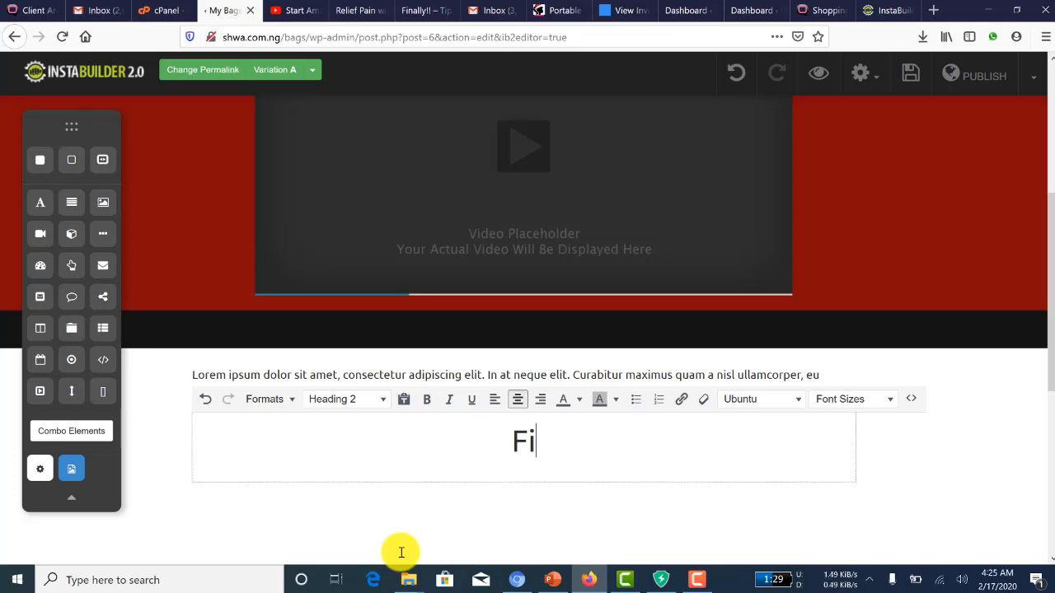
text(ll the form )
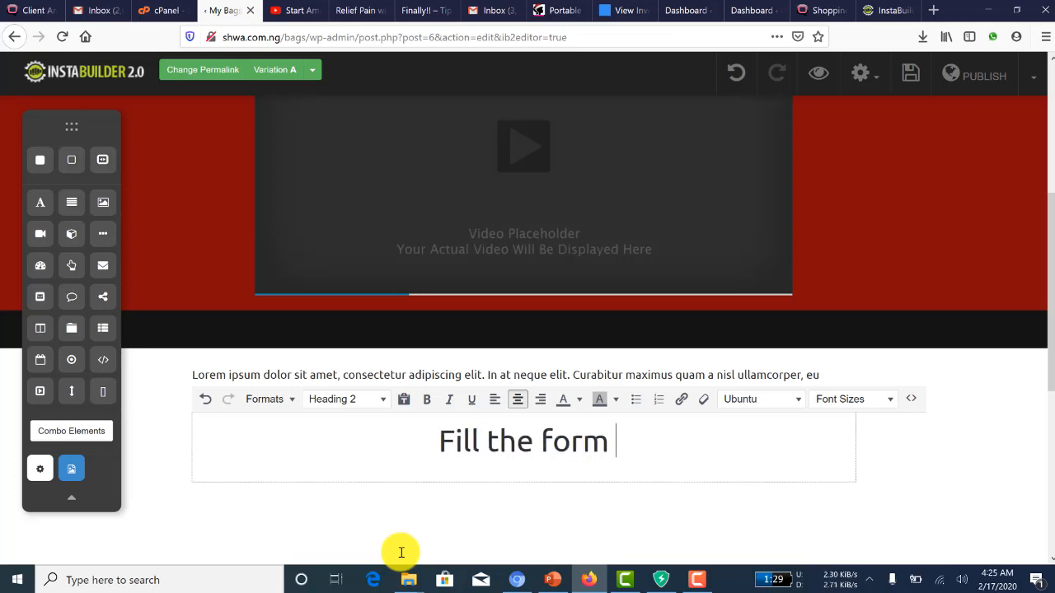
text(below)
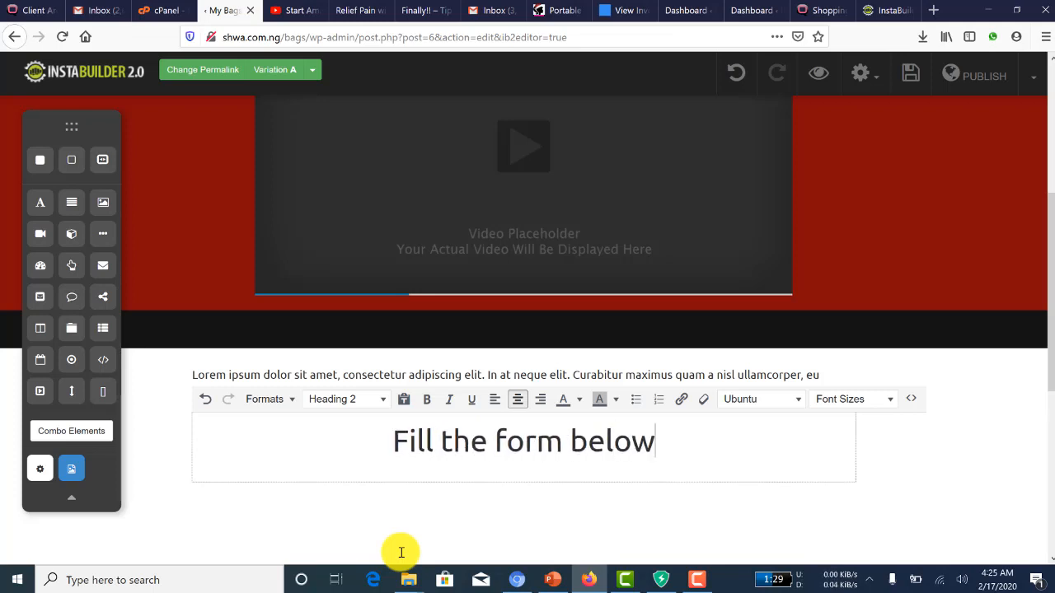
text( to plaec)
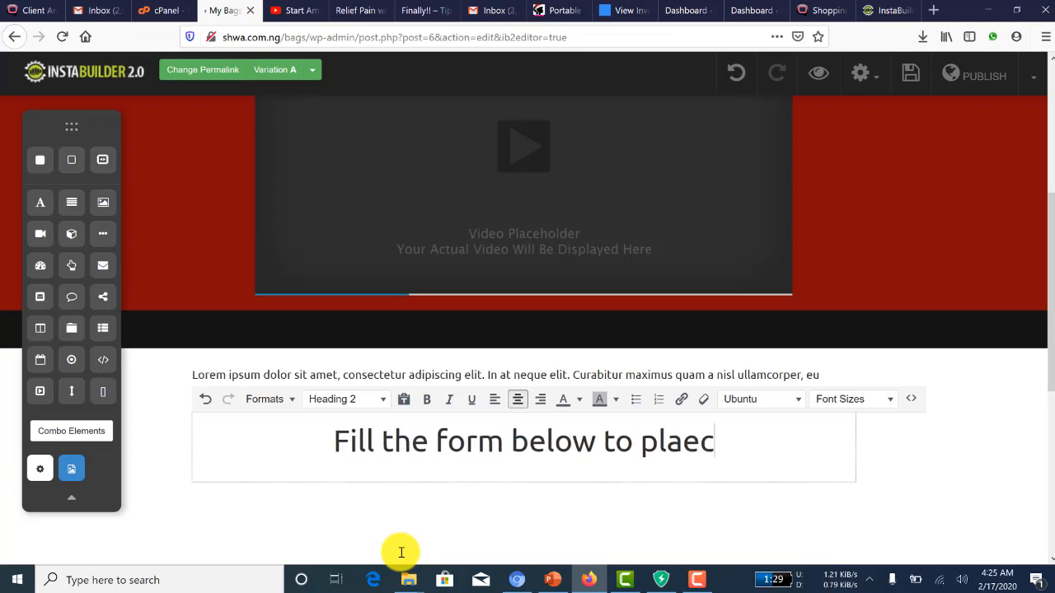
key(BackSpace)
key(BackSpace)
text(ce your)
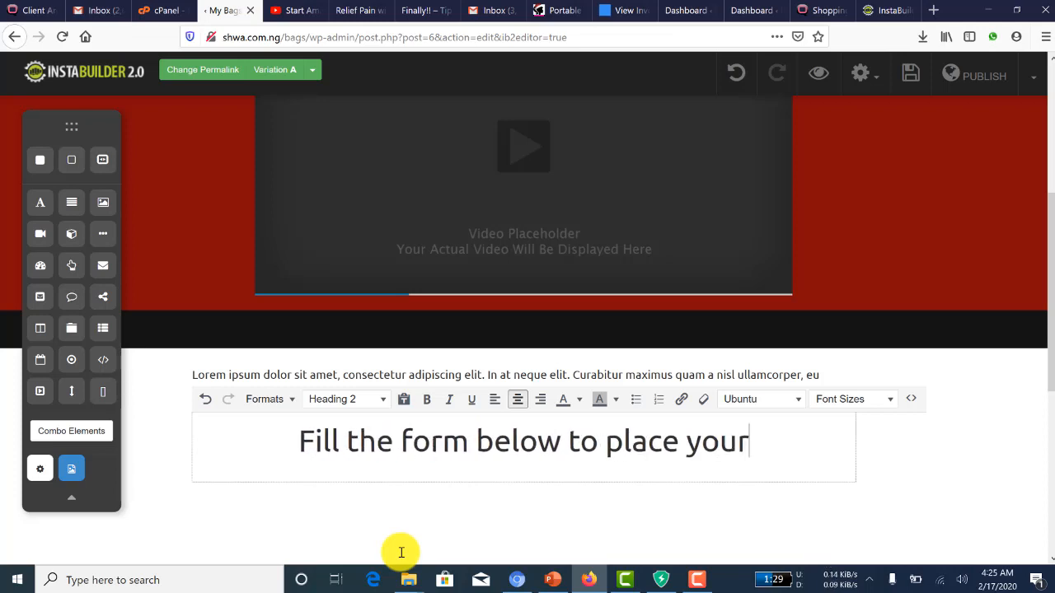
text( order)
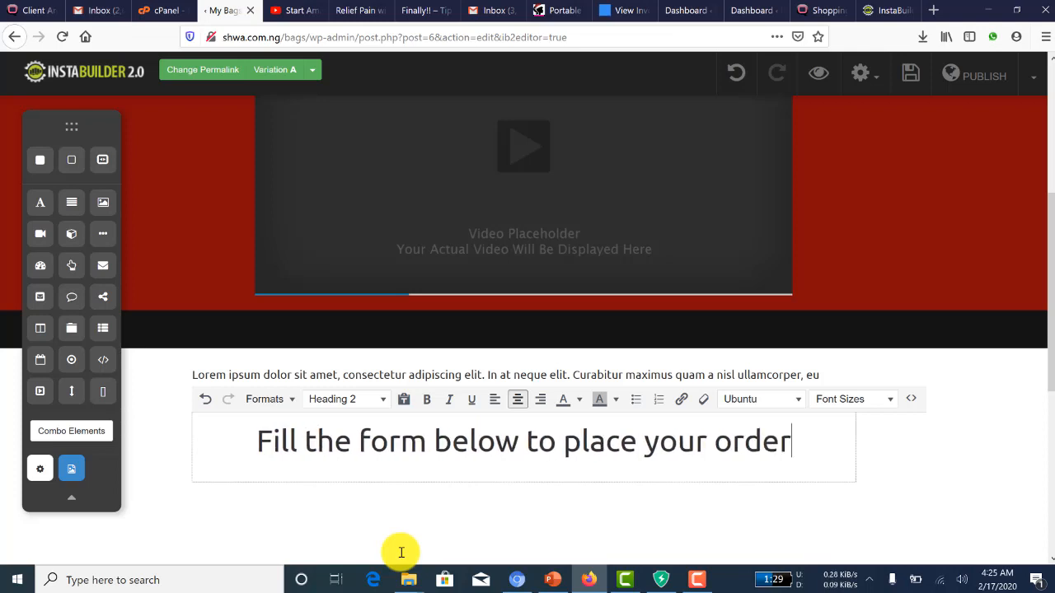
click(921, 429)
Delete the Lorem ipsum paragraph above the order form heading and confirm the removal.
click(532, 381)
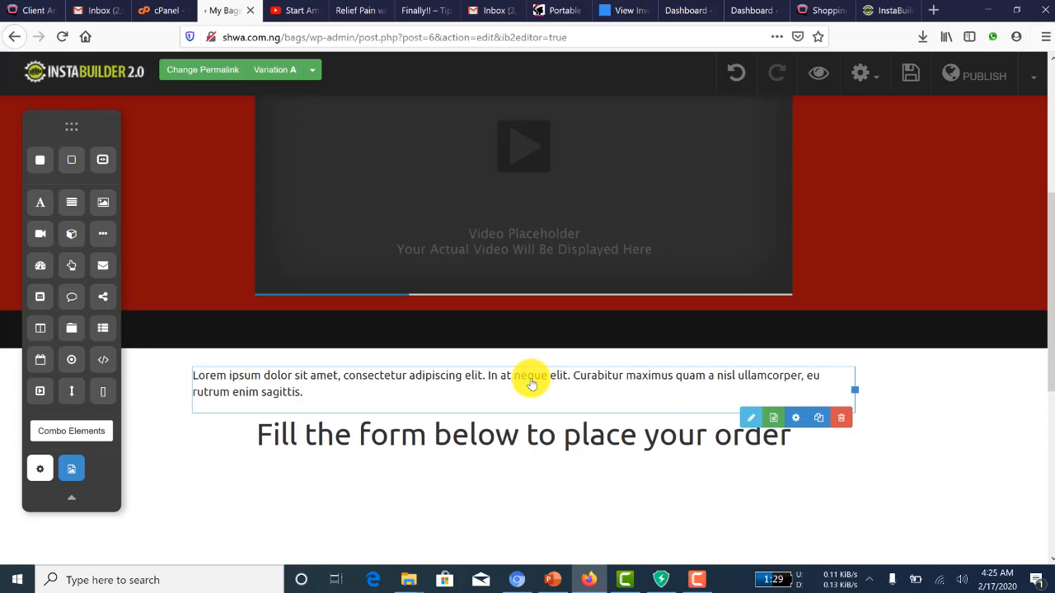
click(841, 422)
click(514, 272)
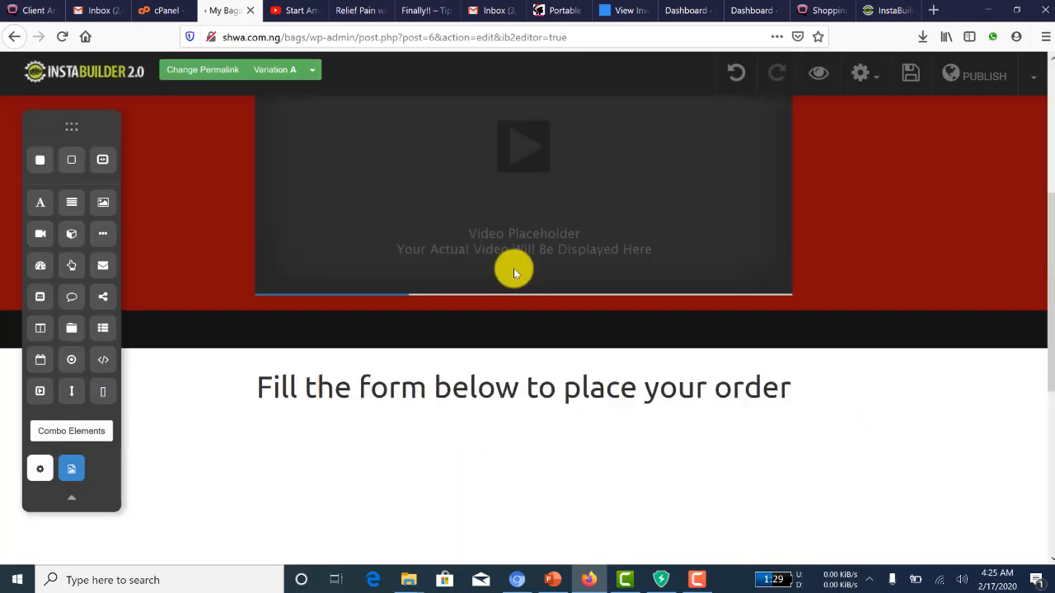
Add an image element directly below the "Fill the form below to place your order" heading.
scroll(448, 436, down, 1)
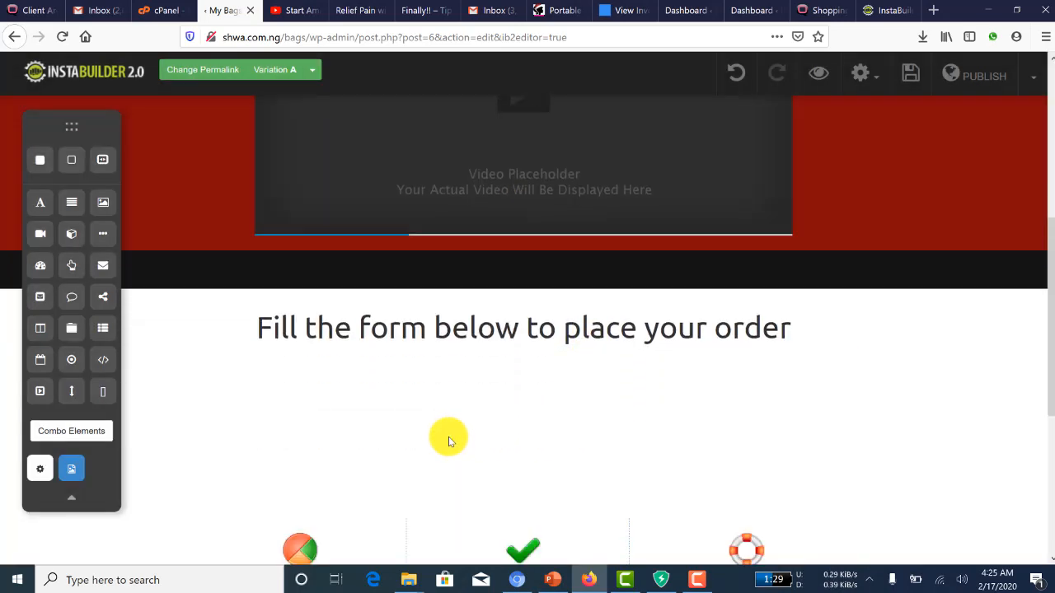
scroll(448, 437, down, 2)
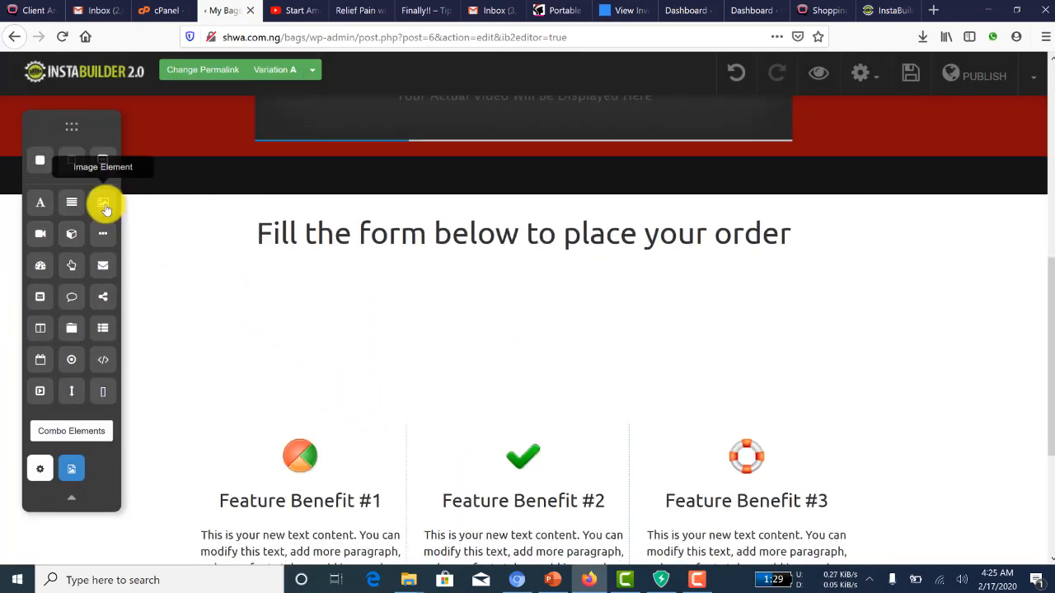
mouse_move(104, 208)
mouse_down()
mouse_move(506, 278)
mouse_move(107, 208)
mouse_up()
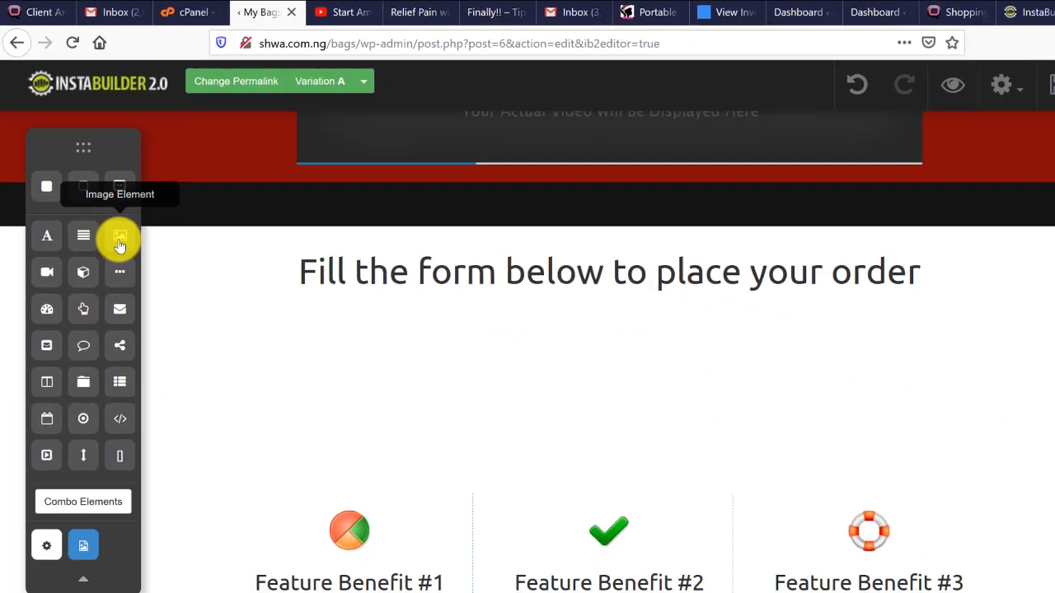
drag(195, 398, 489, 287)
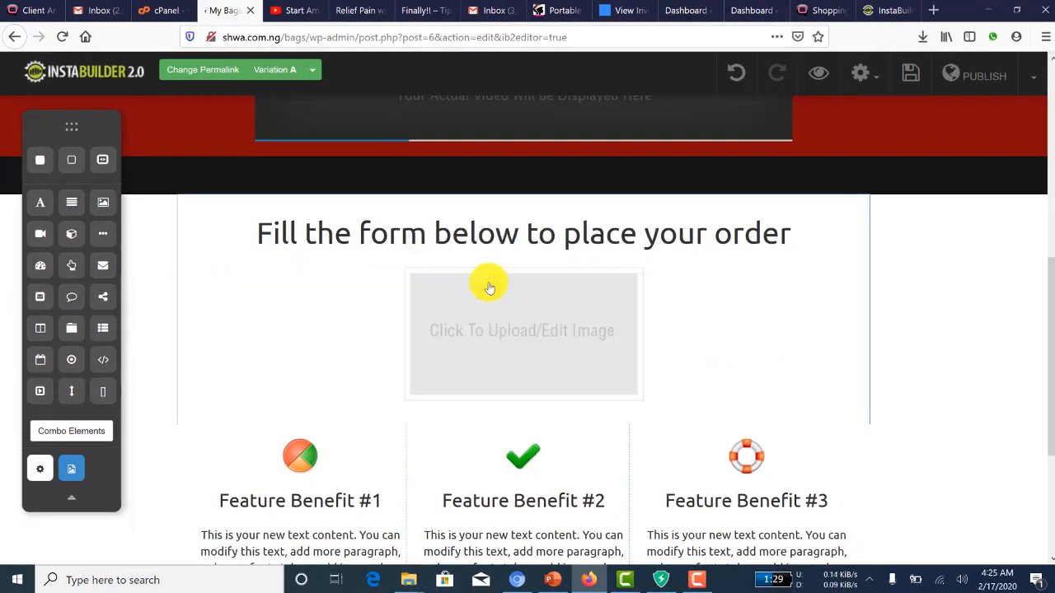
View the new image placeholder's settings for replacing or uploading an image, and close them without changing anything.
click(512, 347)
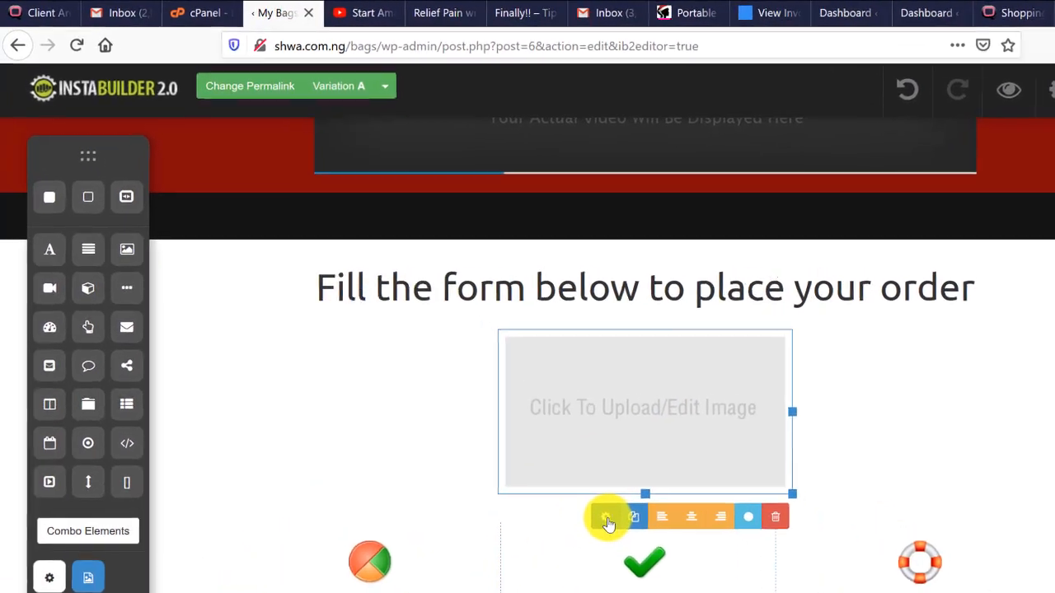
scroll(685, 401, down, 2)
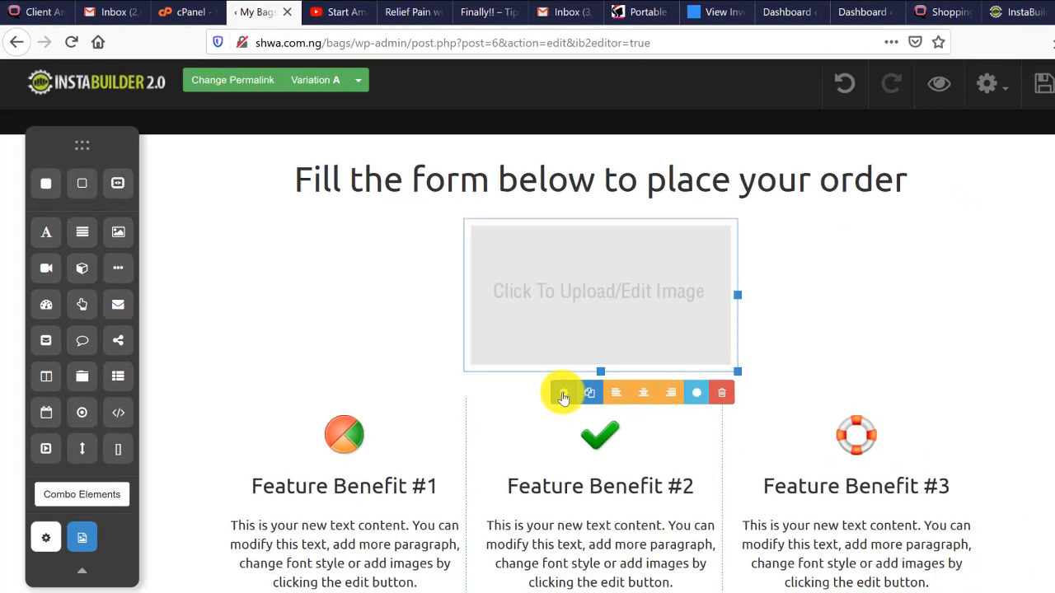
click(562, 396)
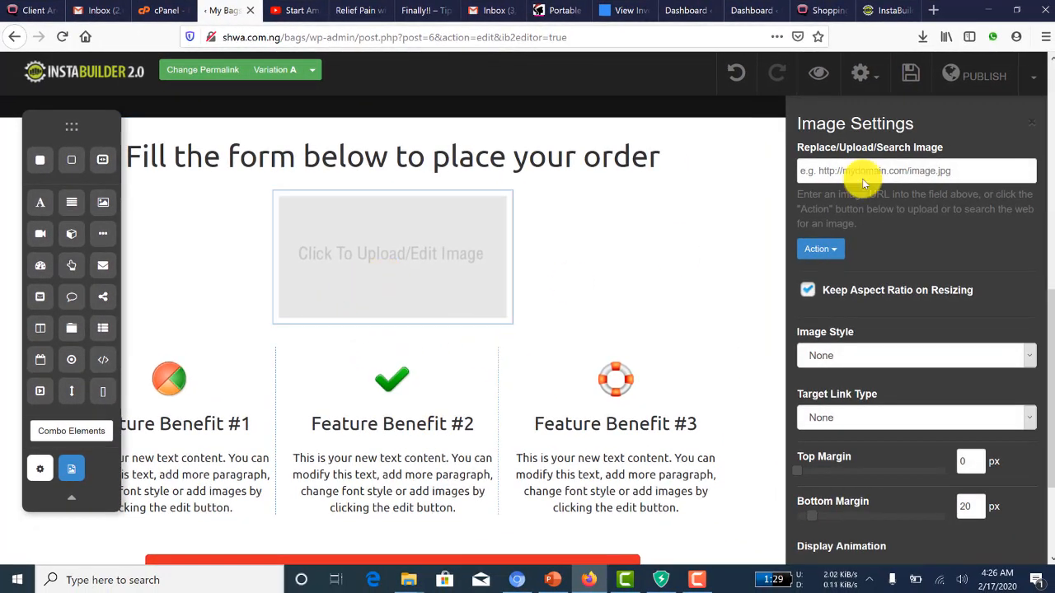
click(892, 179)
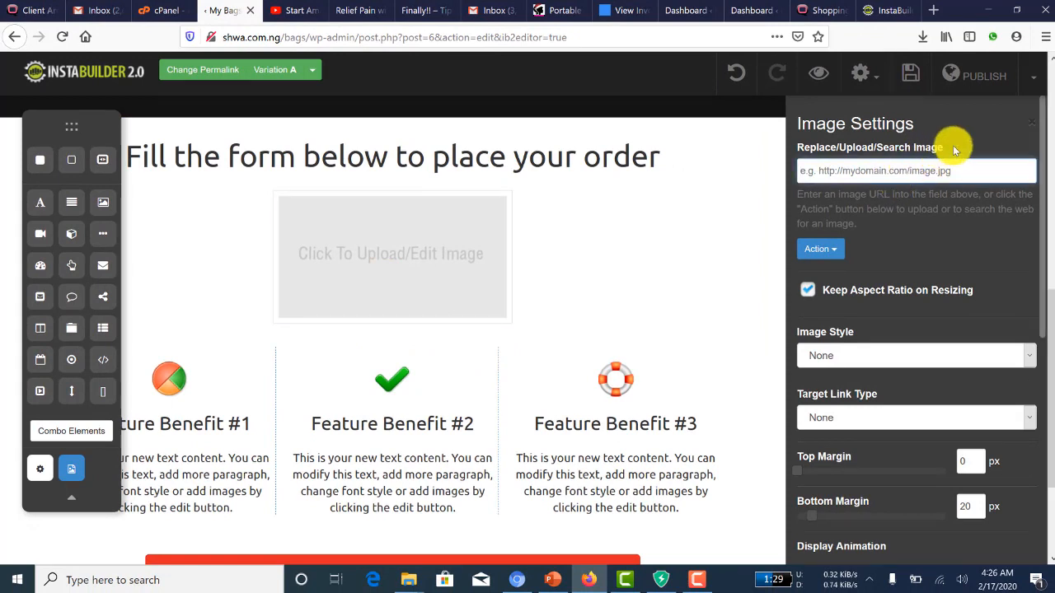
click(1035, 124)
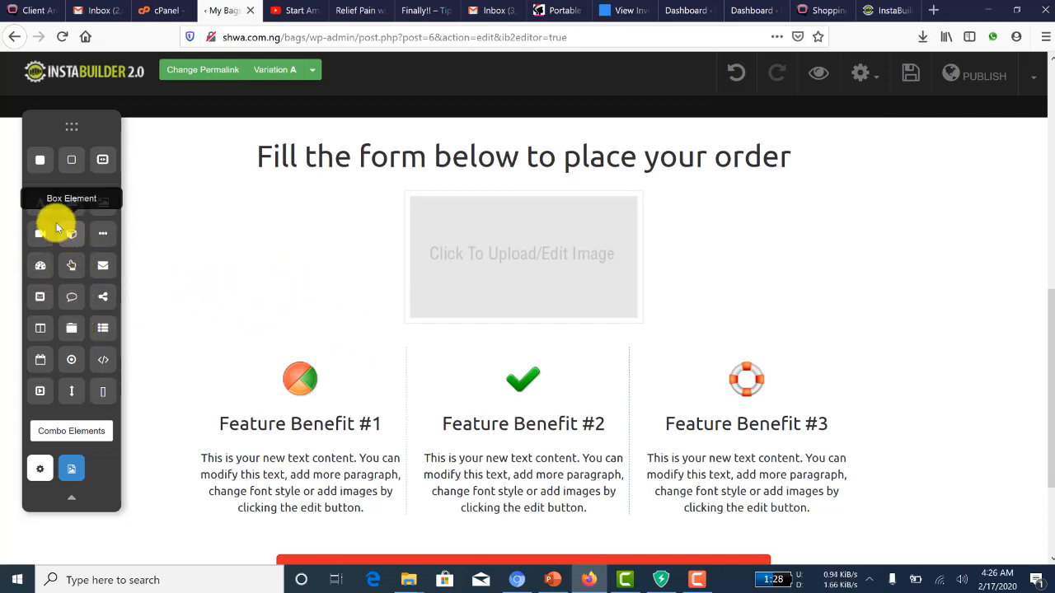
Add a text element below the image placeholder and replace its text with N25,000 and N15,000 on separate lines.
drag(49, 213, 460, 367)
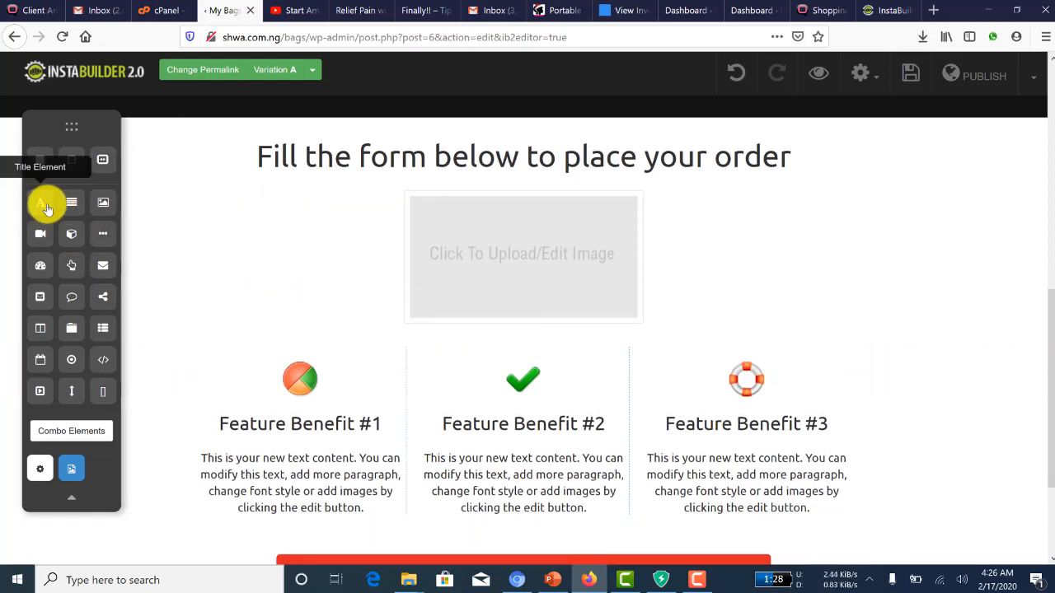
drag(68, 206, 443, 341)
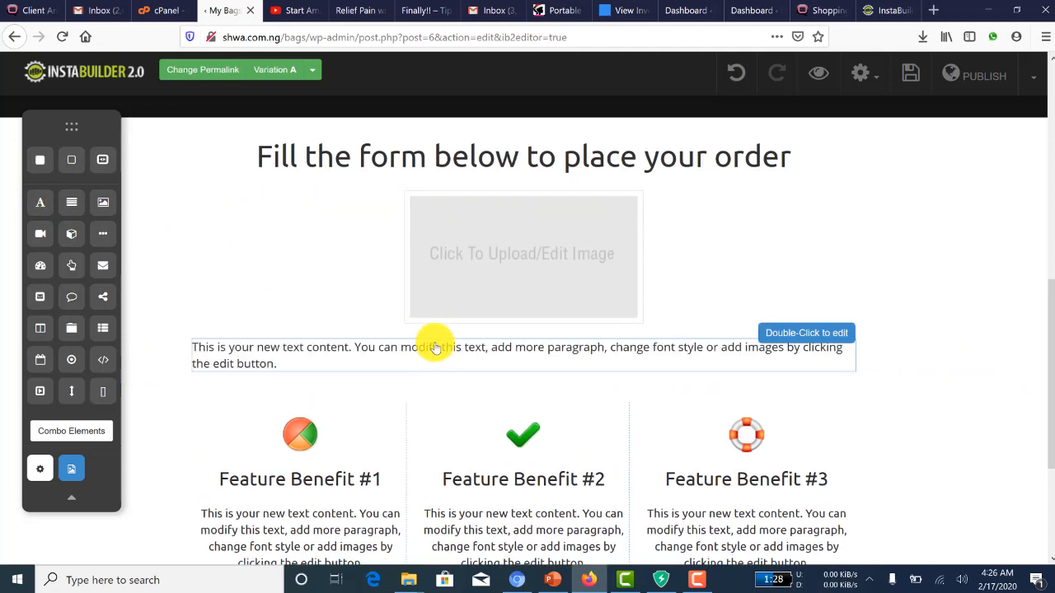
double_click(438, 342)
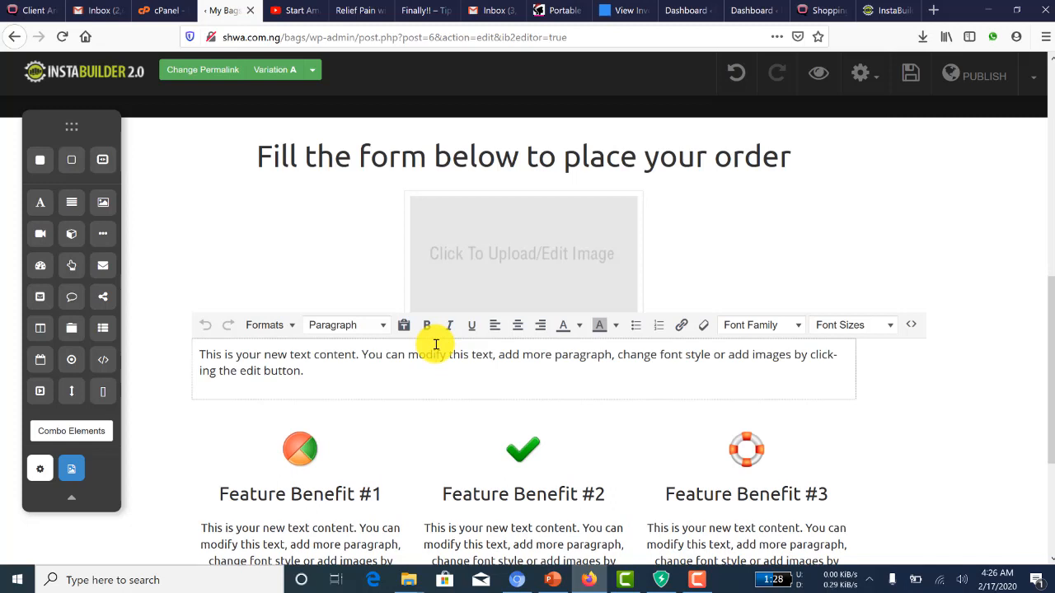
key(ctrl+a)
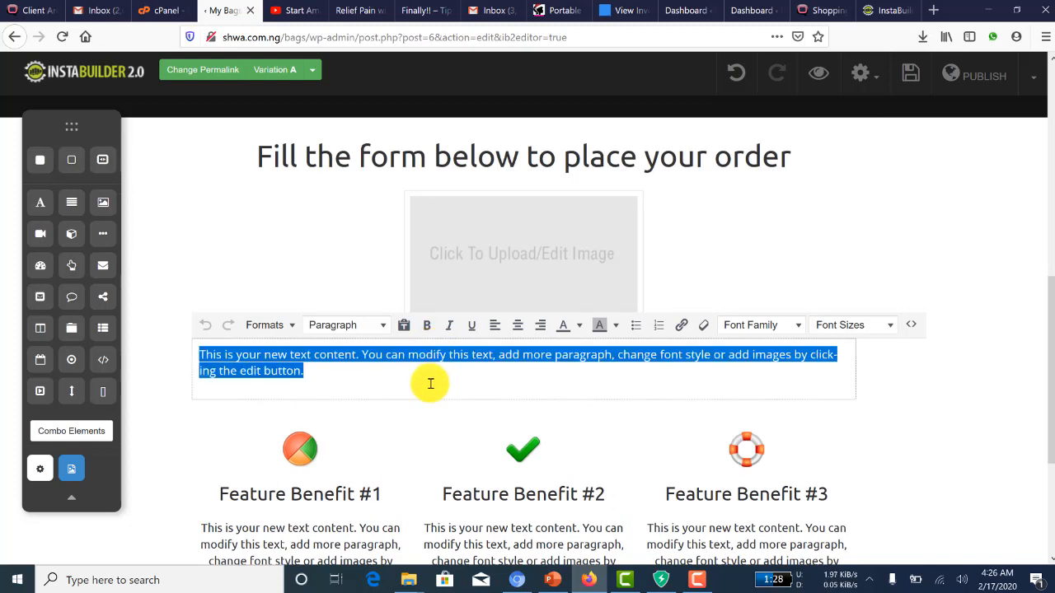
text(25,000)
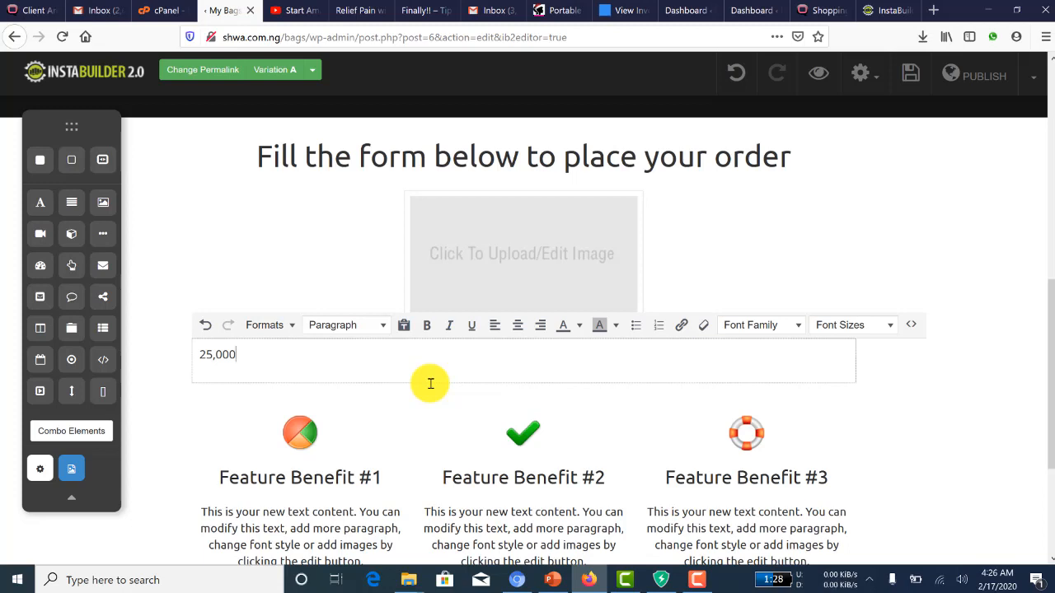
key(Return)
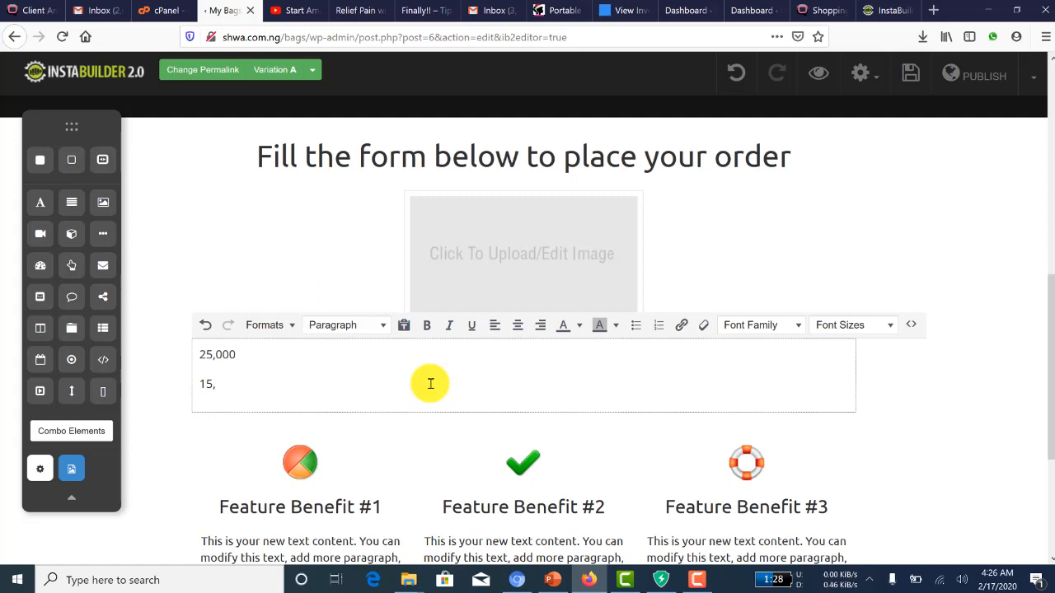
text(15,0)
text(N)
text(N)
Format both price lines as Heading 2 and centre them.
key(ctrl+a)
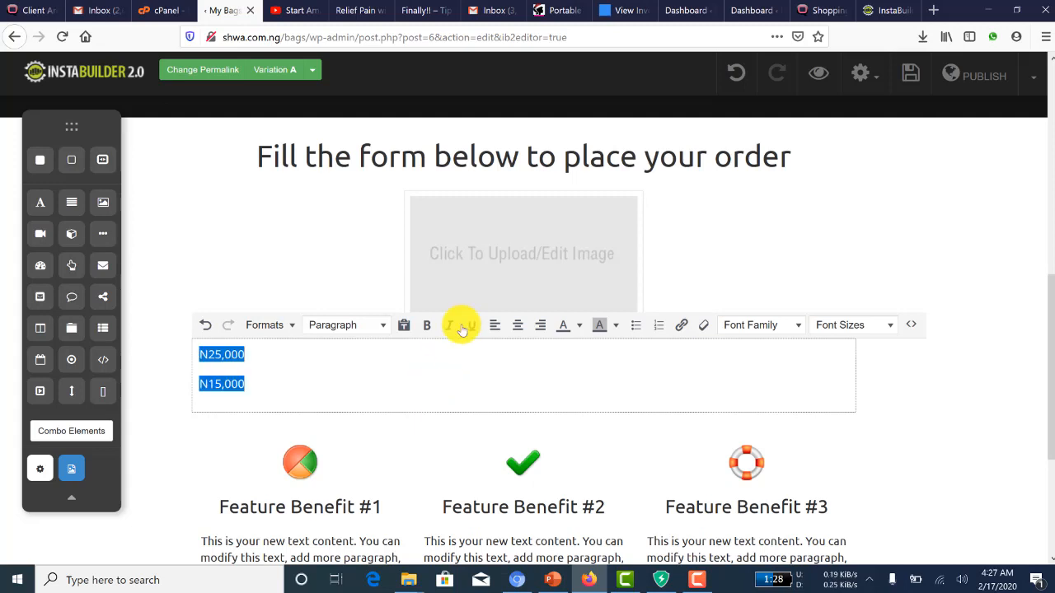
click(384, 325)
click(371, 441)
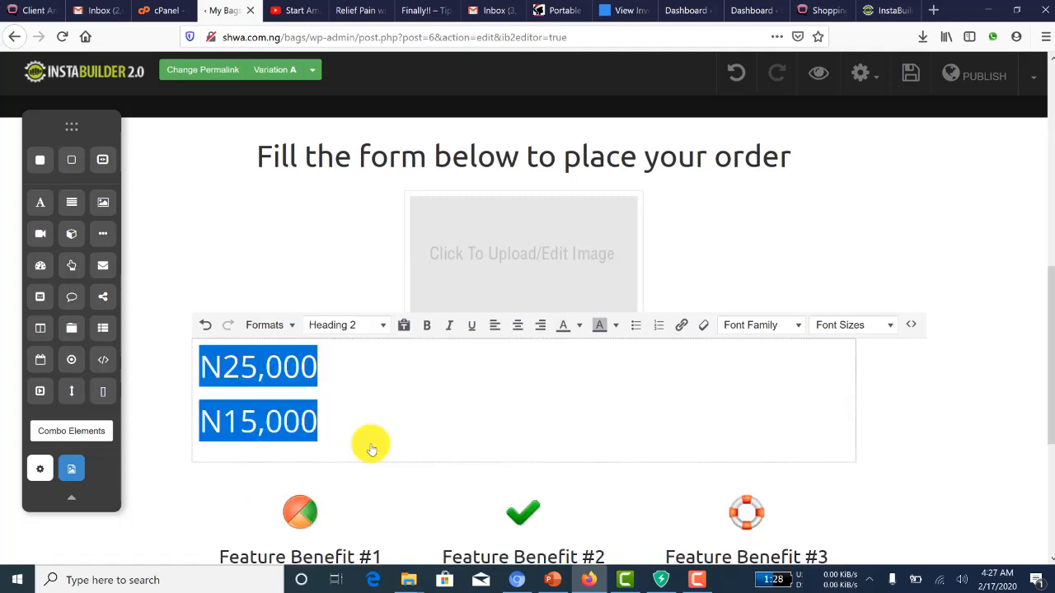
click(518, 325)
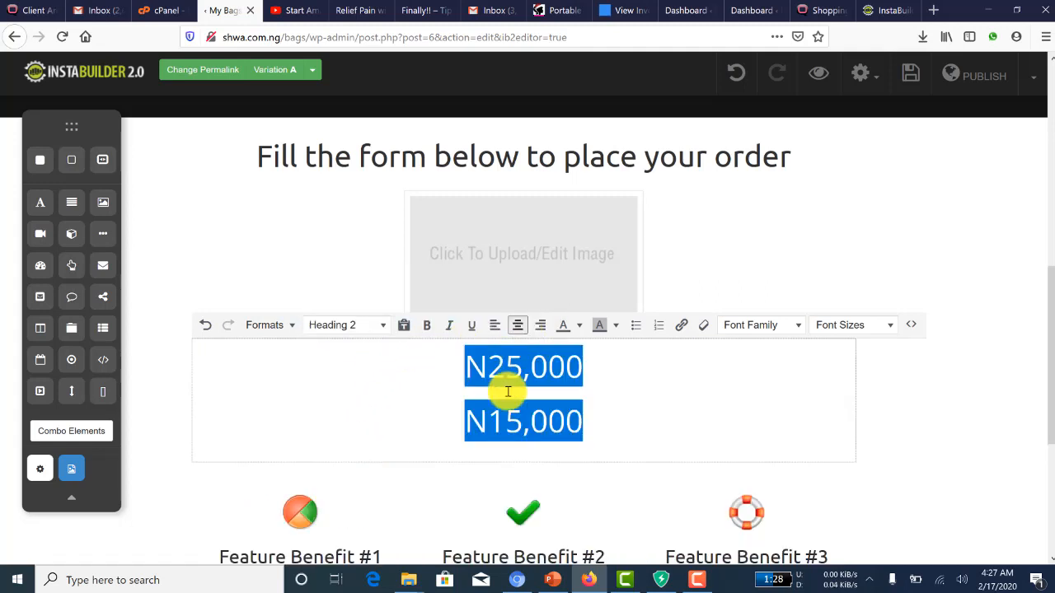
Make the N25,000 price line bold and apply strikethrough to it.
click(508, 386)
drag(462, 367, 588, 360)
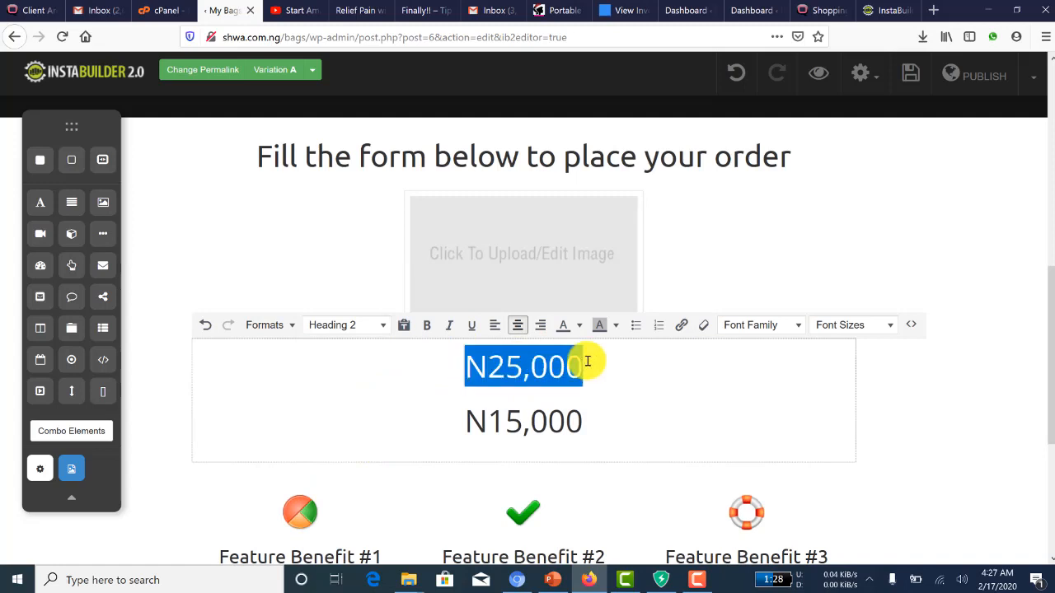
click(427, 324)
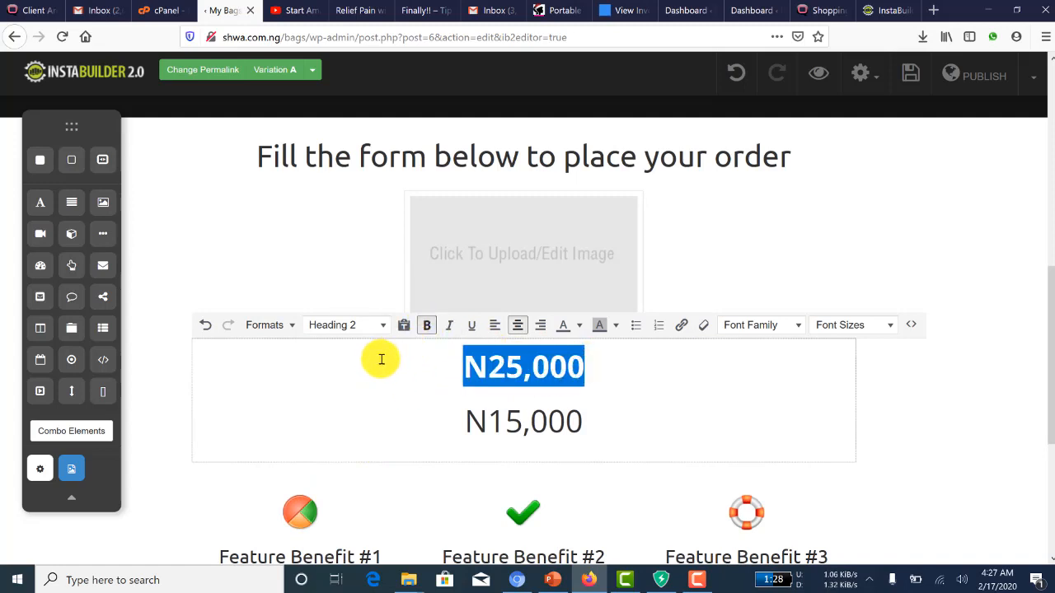
click(290, 328)
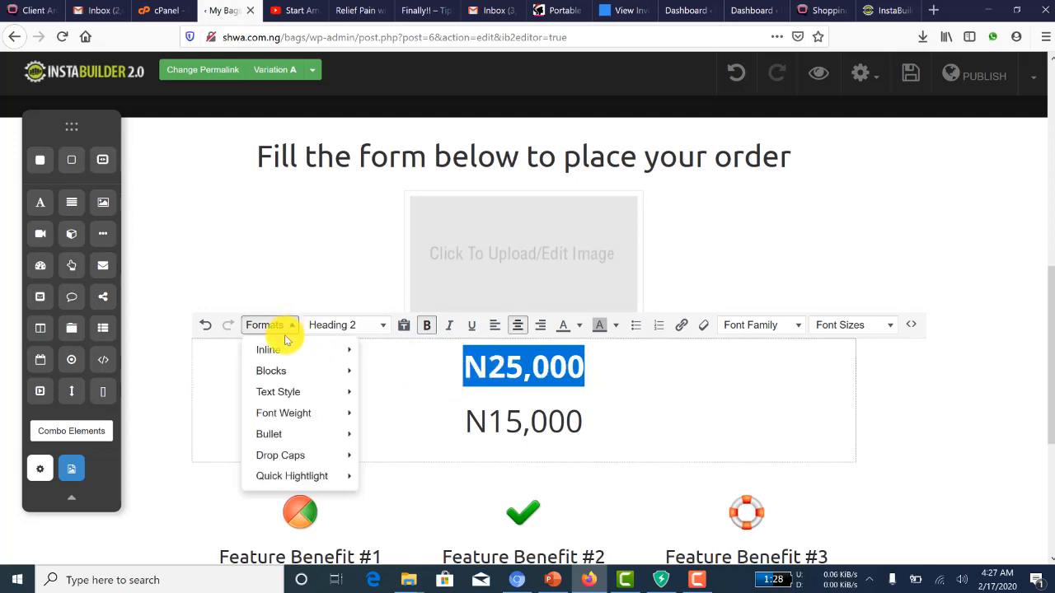
mouse_move(290, 380)
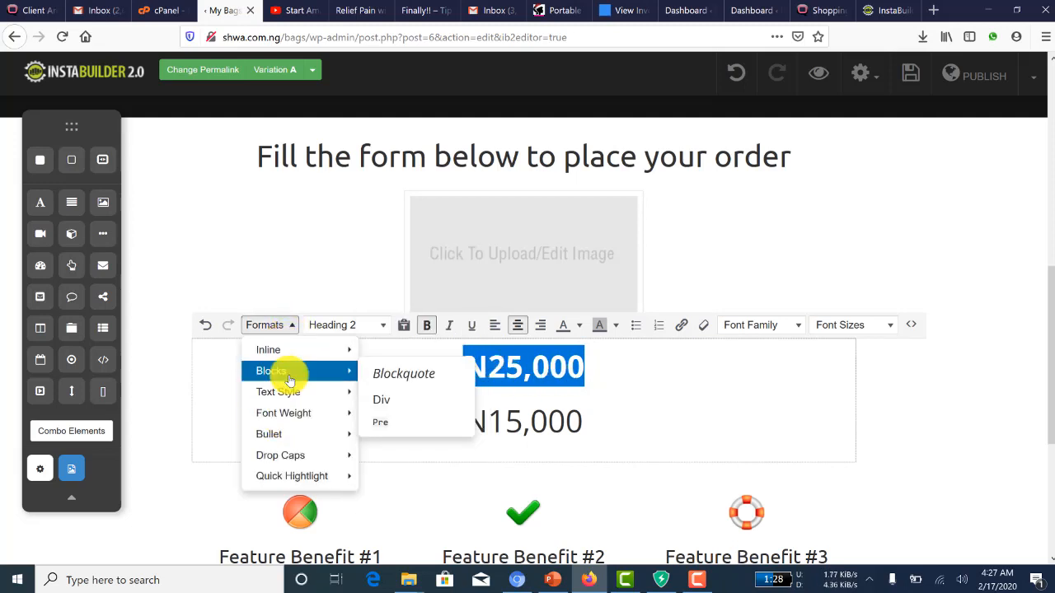
mouse_move(289, 353)
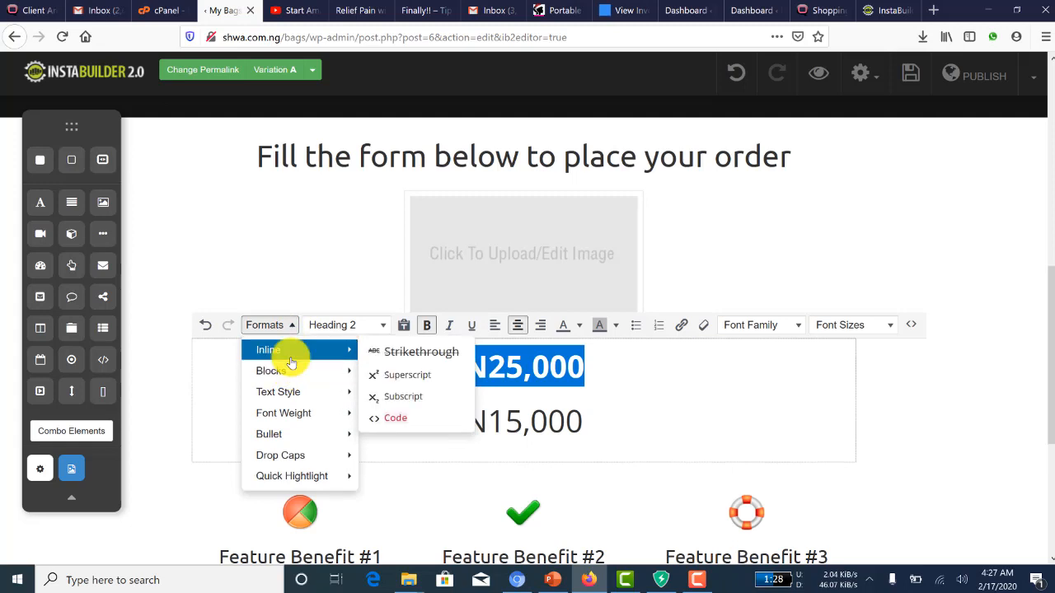
click(406, 360)
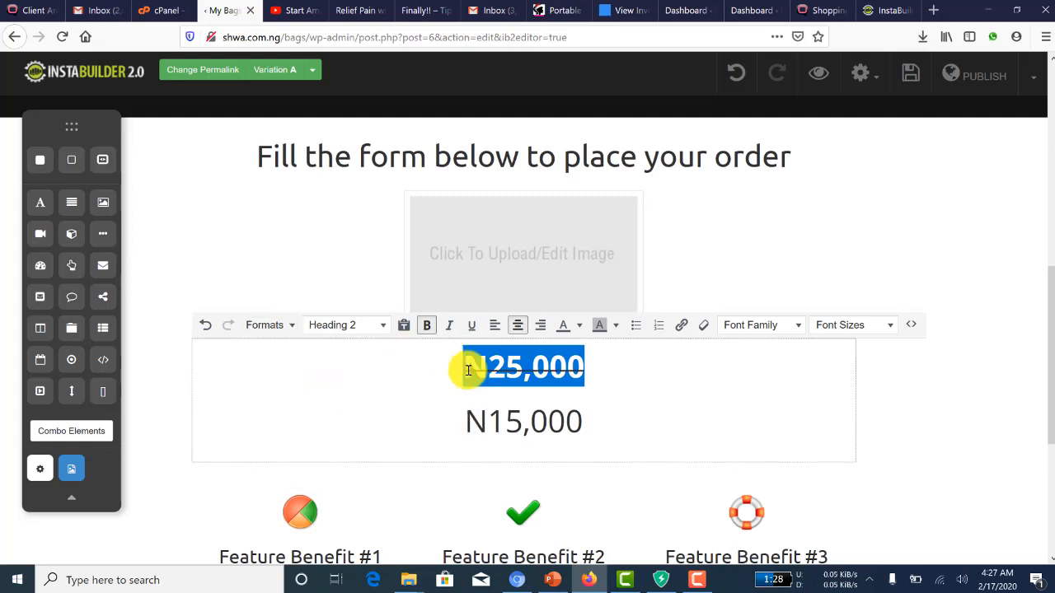
Insert "Discount sales of" before N15,000 and move the price onto its own line beneath it.
click(467, 422)
double_click(467, 422)
click(467, 423)
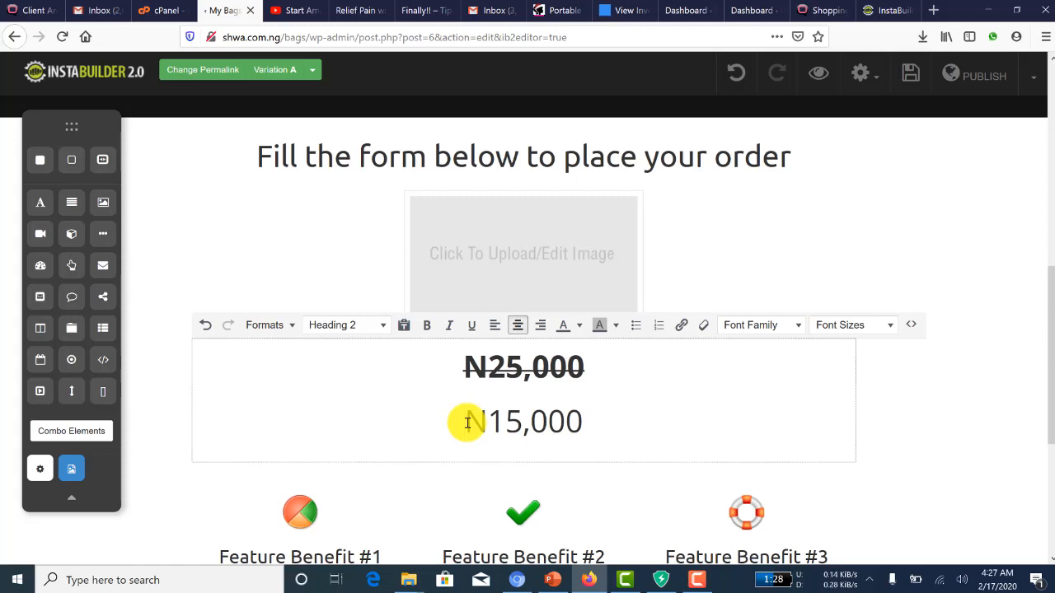
text(Discount)
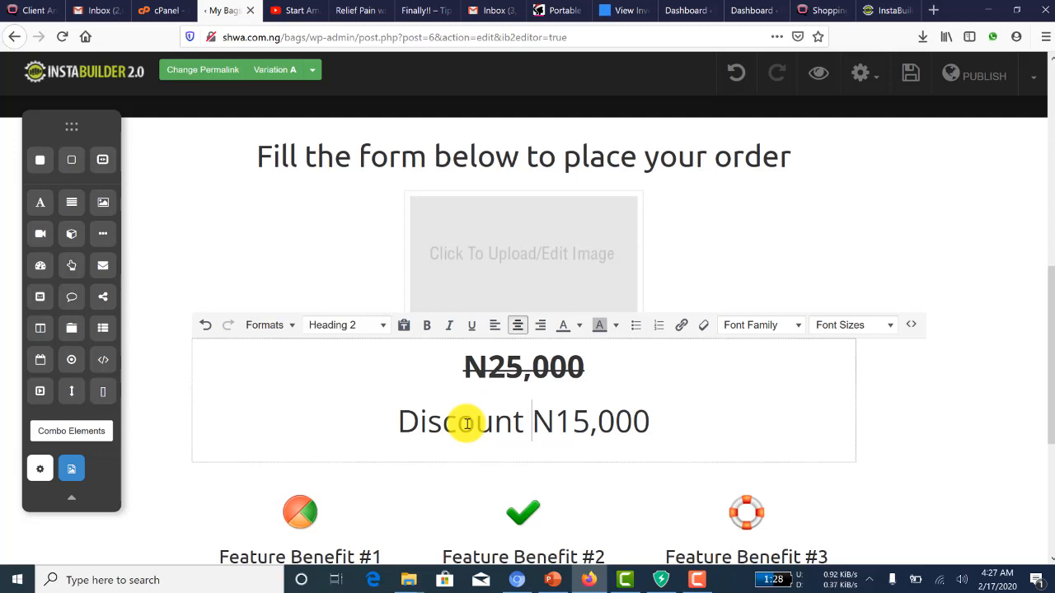
text( sales )
text(of)
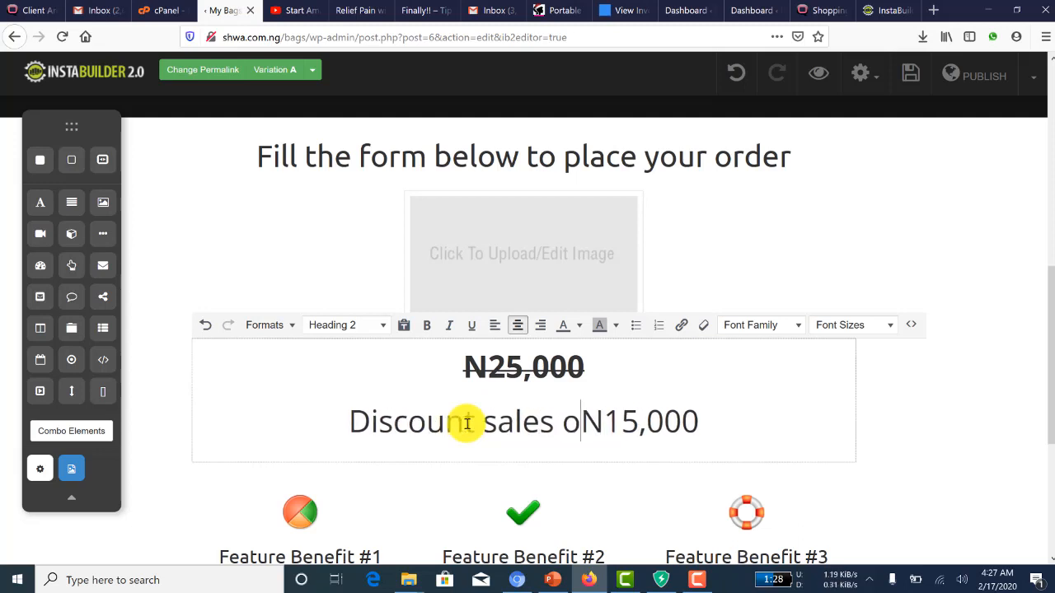
key(Return)
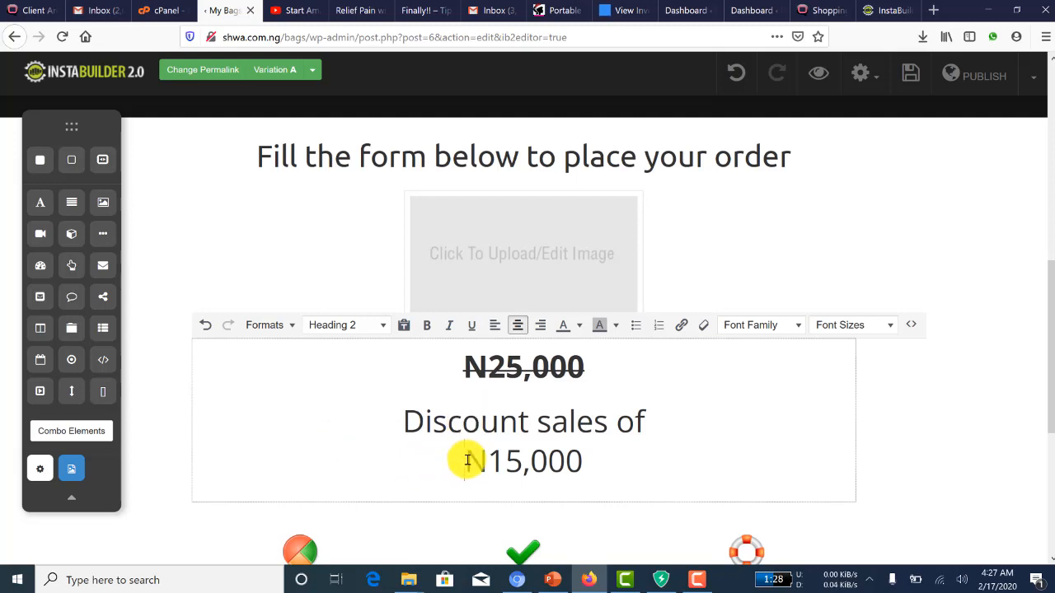
Make the N15,000 price bold and colour it dark green.
drag(467, 460, 583, 461)
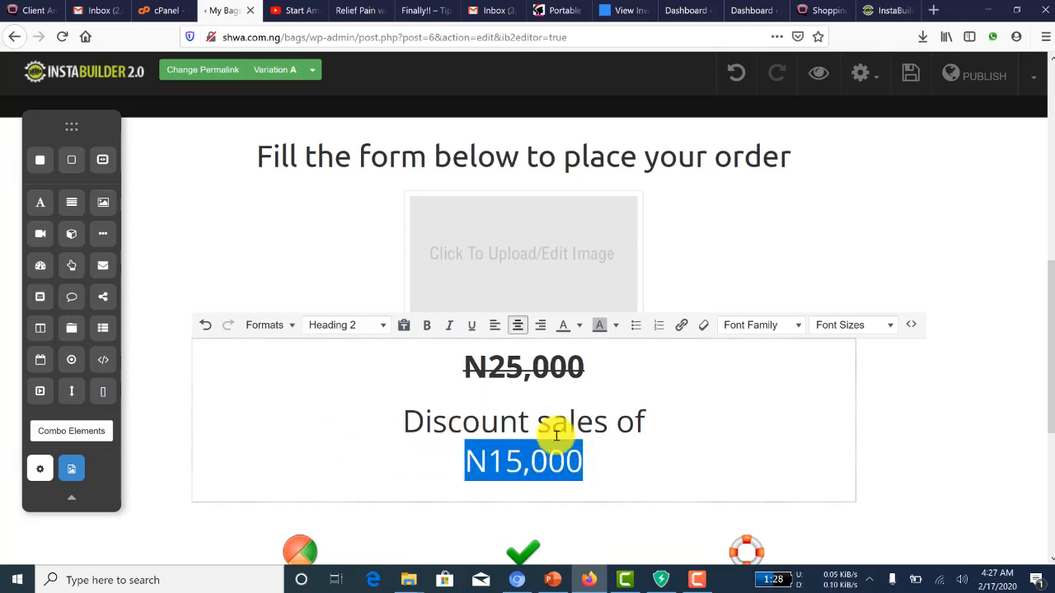
click(427, 327)
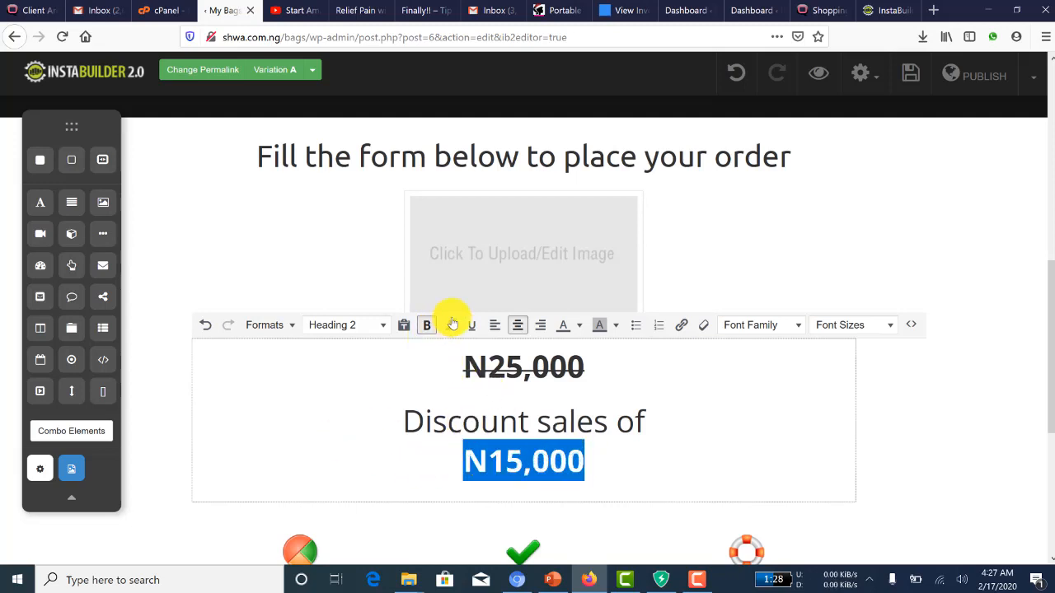
click(579, 326)
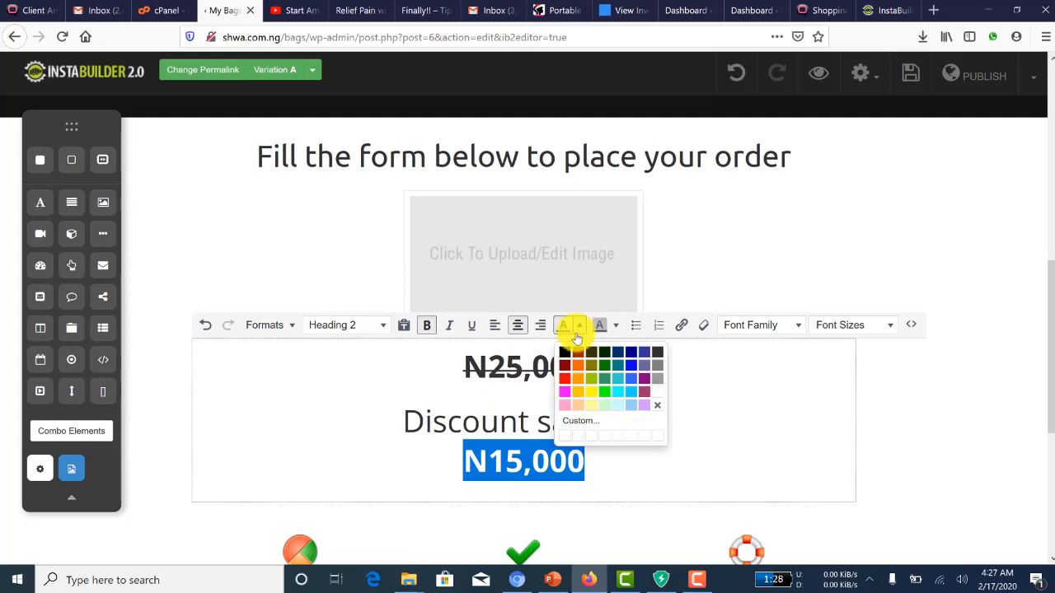
click(604, 378)
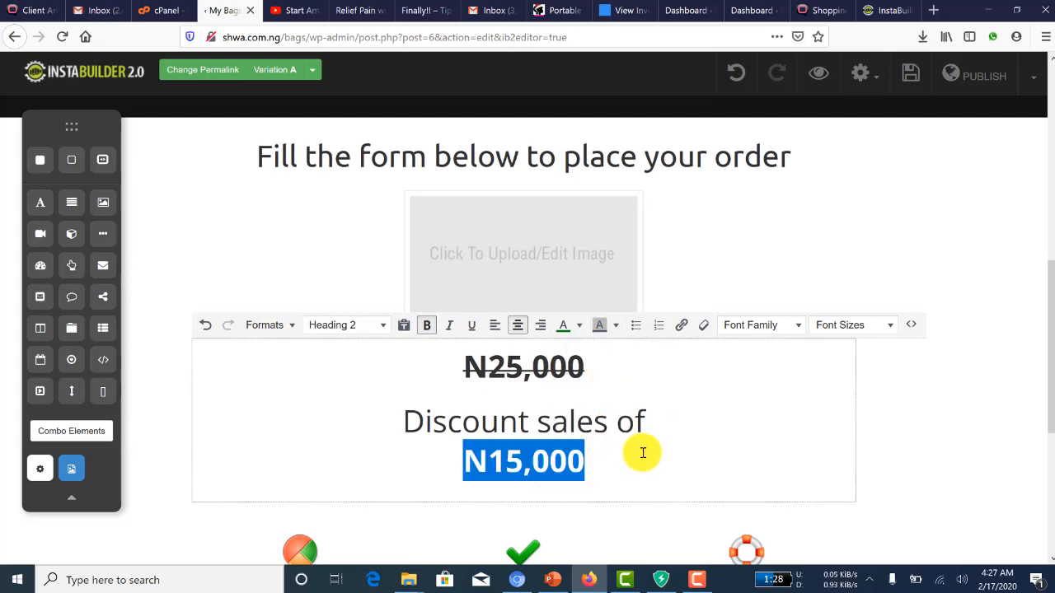
Colour the struck-through N25,000 price red.
drag(458, 366, 577, 369)
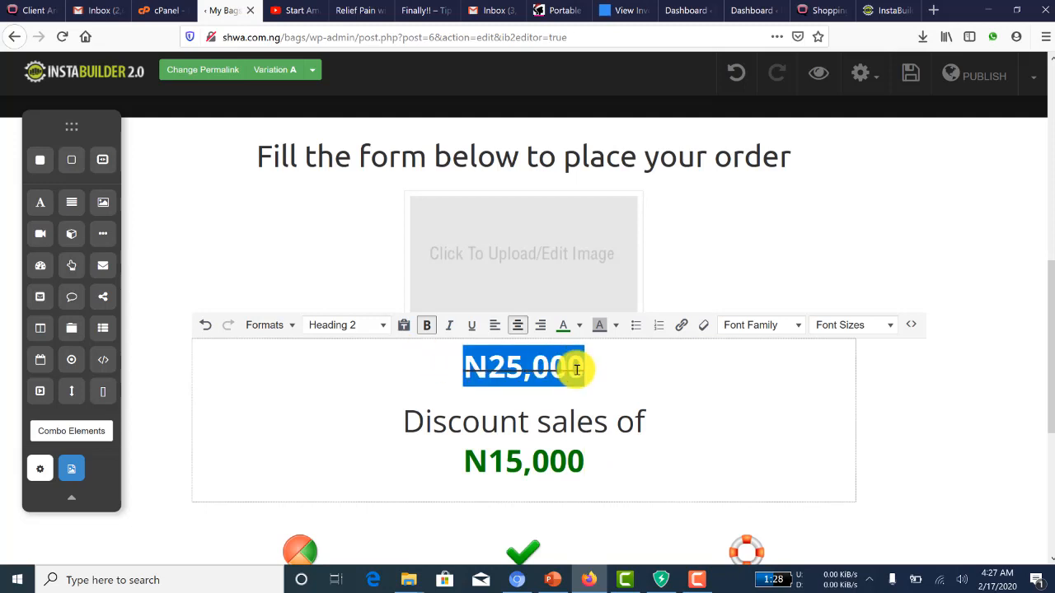
click(580, 327)
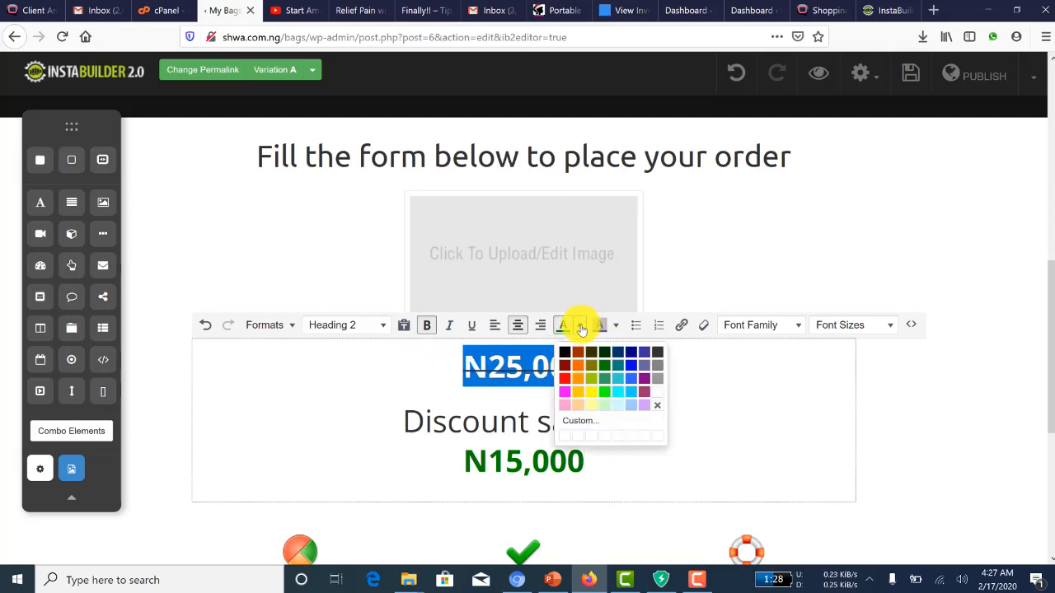
click(565, 378)
click(667, 422)
click(629, 470)
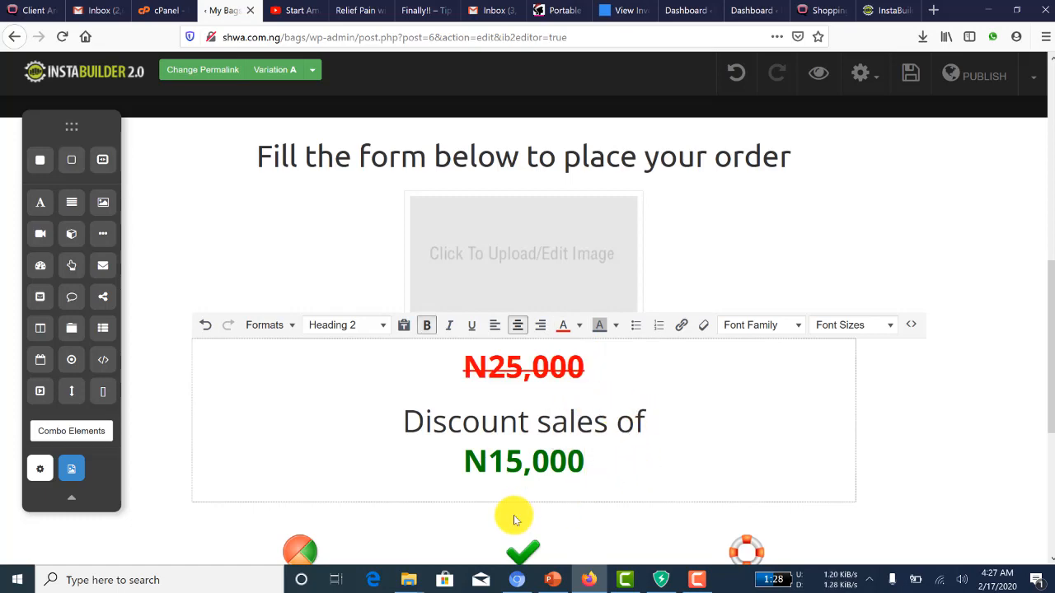
Add a Countdown element below the N15,000 price and above the feature benefit columns.
scroll(480, 460, down, 2)
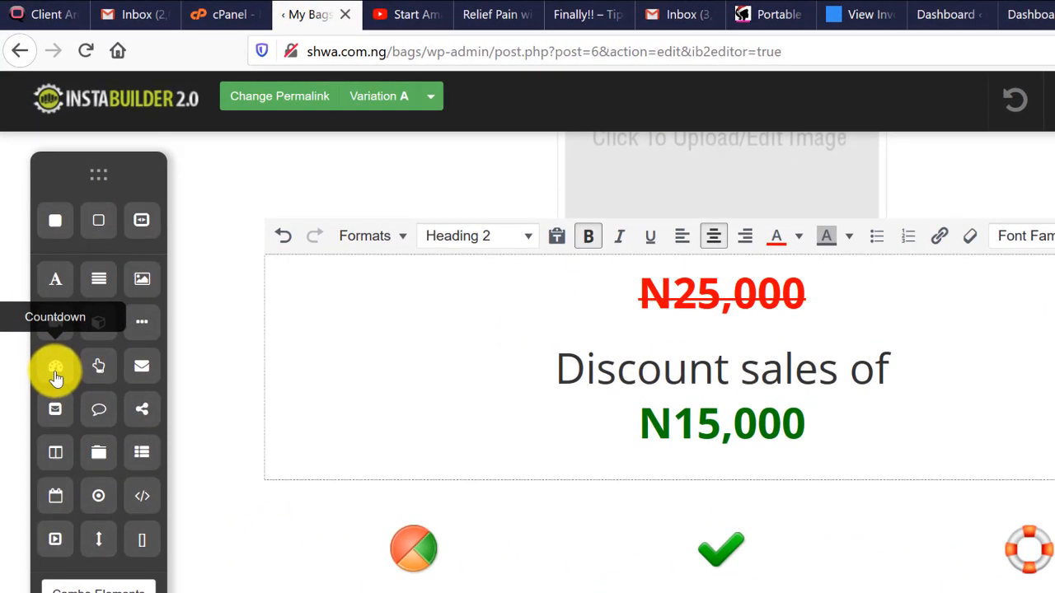
drag(55, 377, 788, 471)
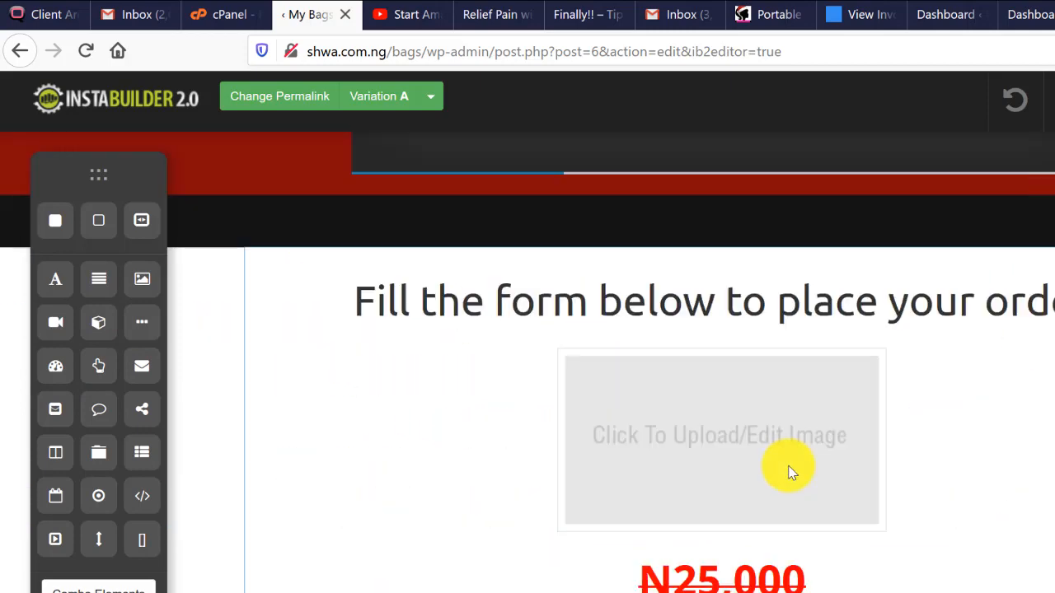
scroll(514, 553, down, 4)
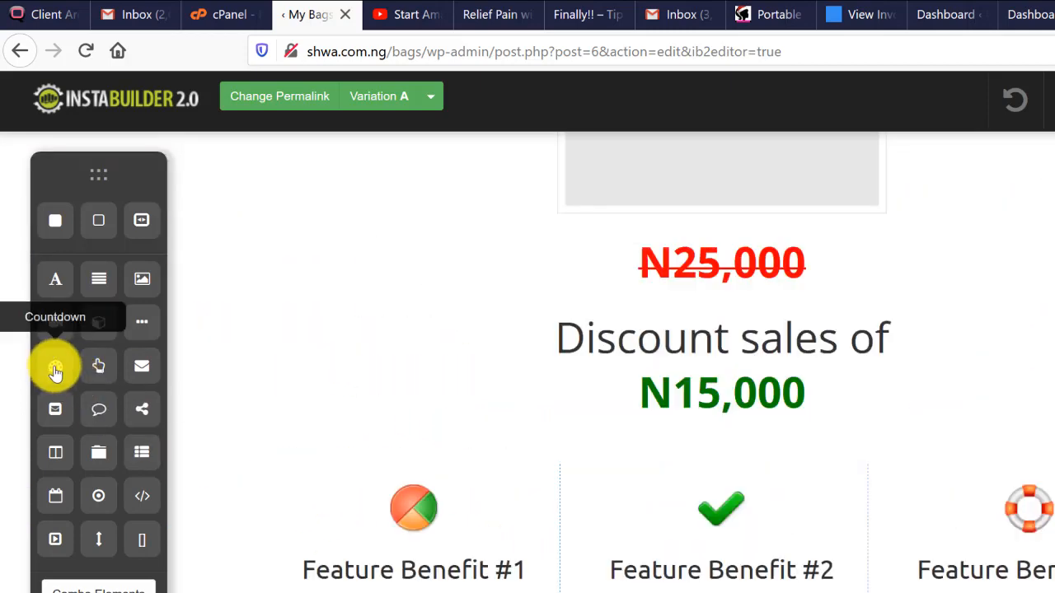
drag(52, 365, 635, 423)
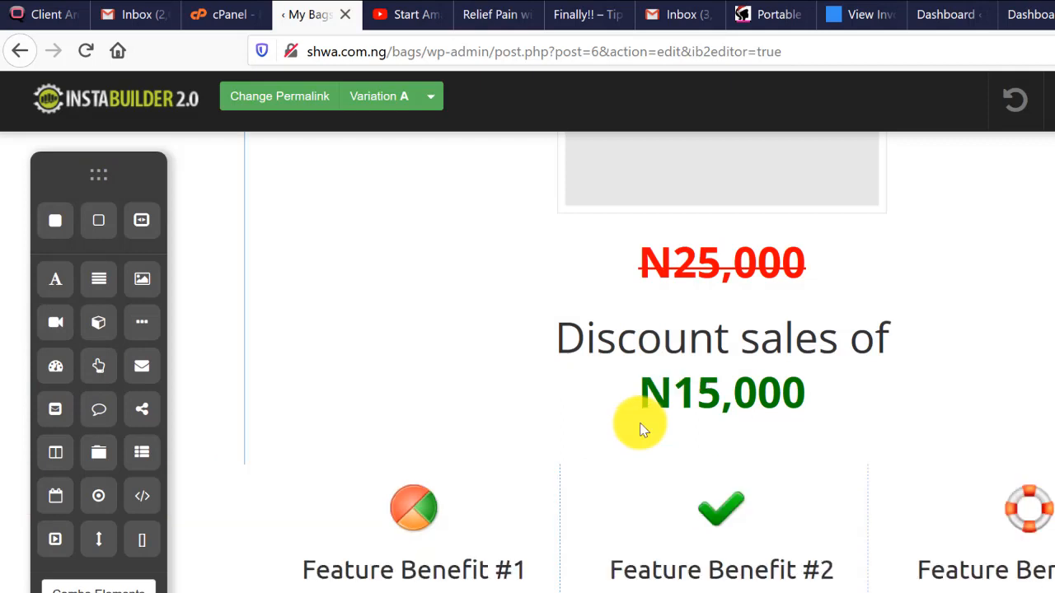
drag(140, 383, 536, 404)
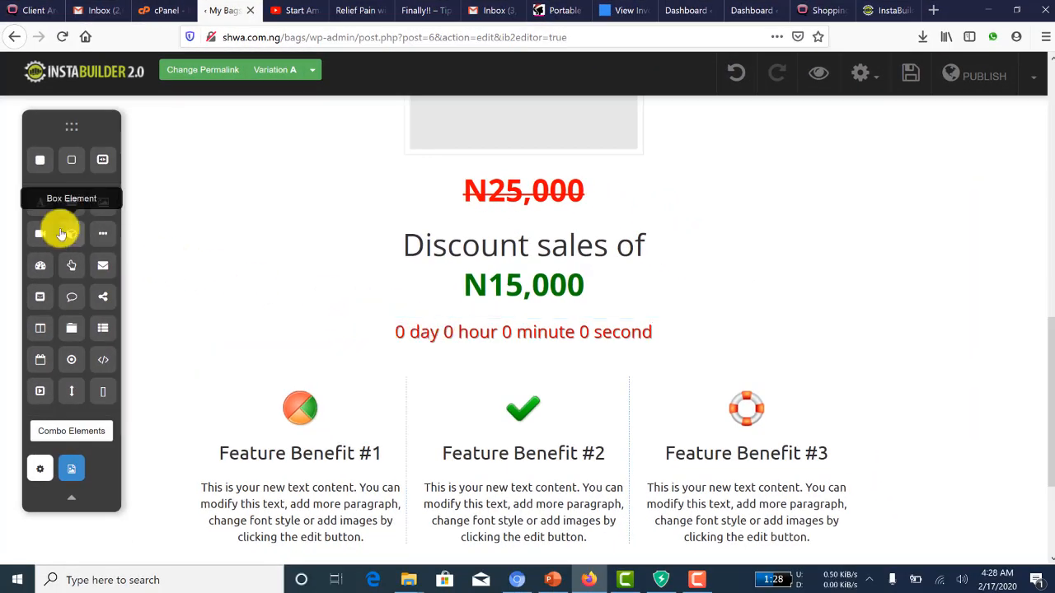
Add a text element above the countdown and replace its text with "Discount expires once countdown hits 0:00:00".
drag(71, 209, 349, 301)
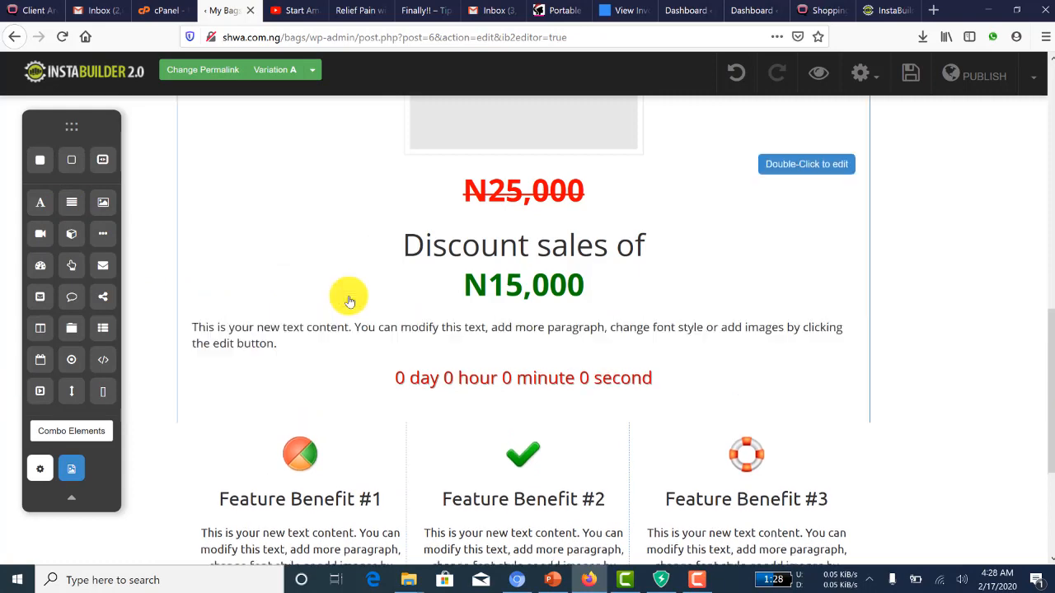
double_click(384, 328)
key(ctrl+a)
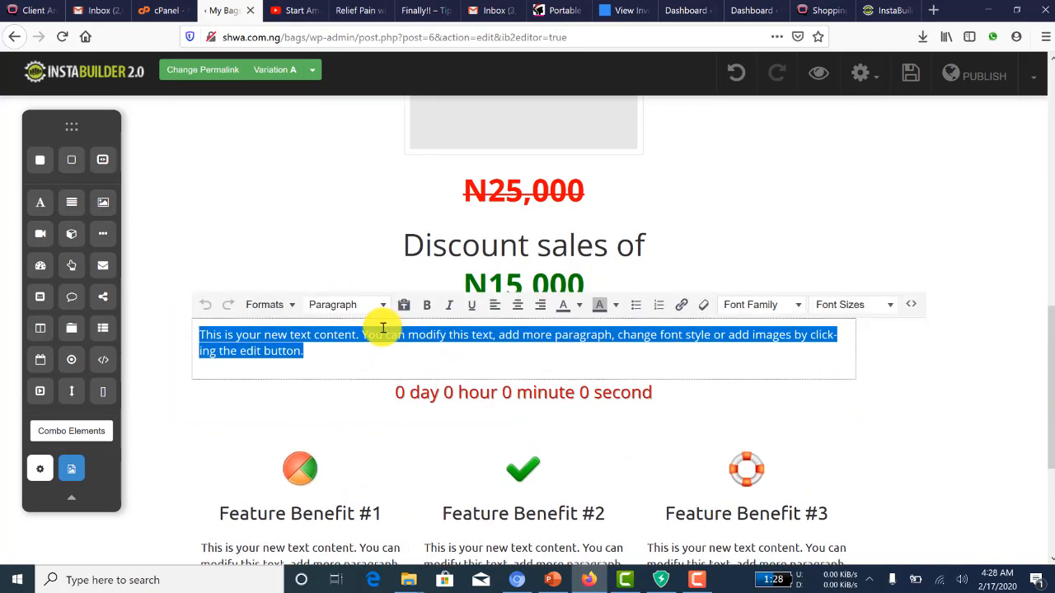
text(Disco)
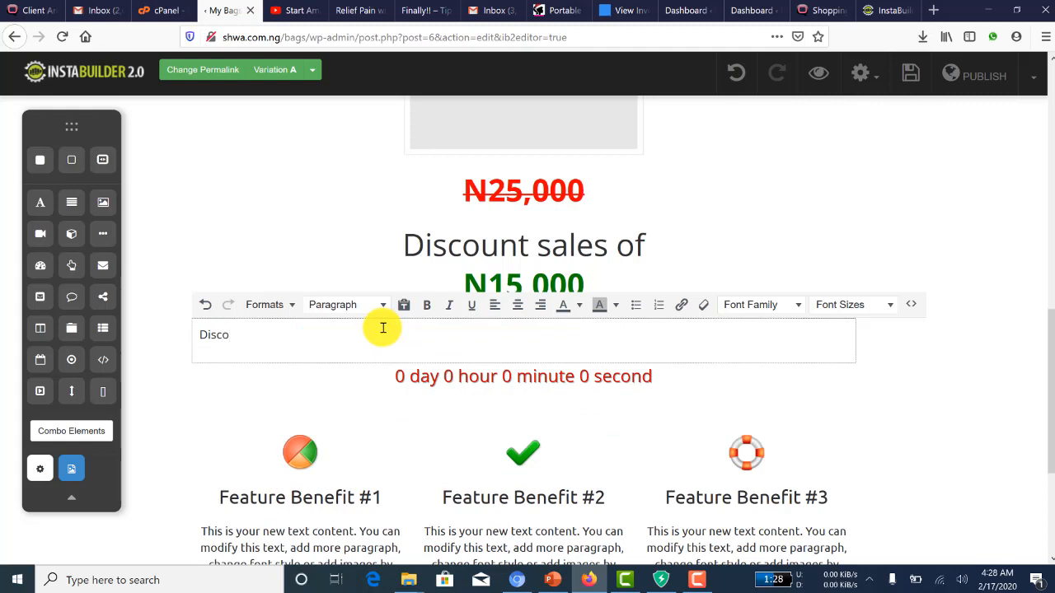
text(unt expires once countdo)
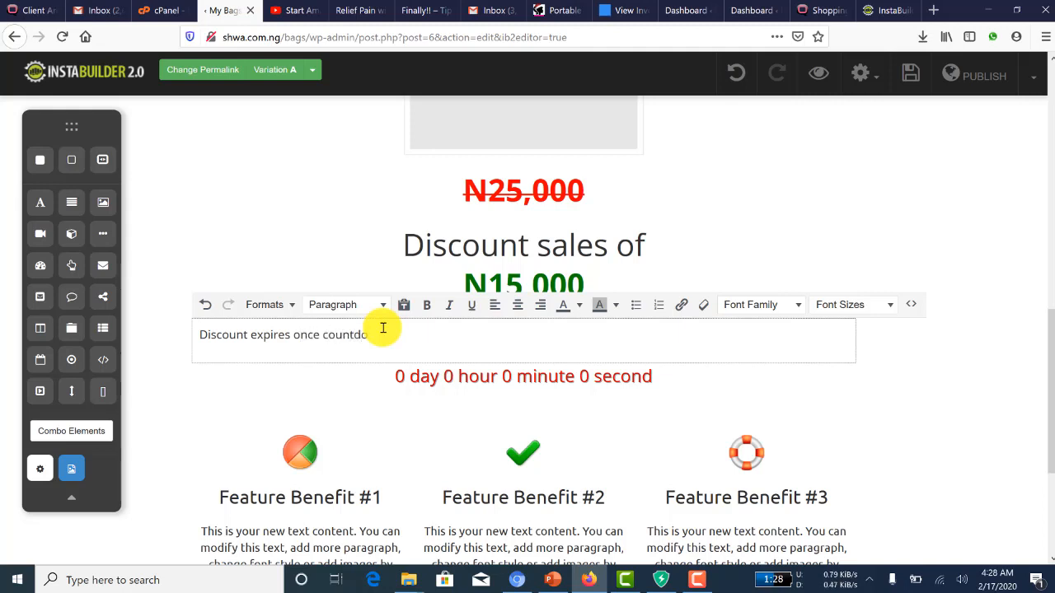
text(wn hits 0:00:00)
Format the discount expiry line as Heading 4, centre it and finish editing the text.
key(ctrl+a)
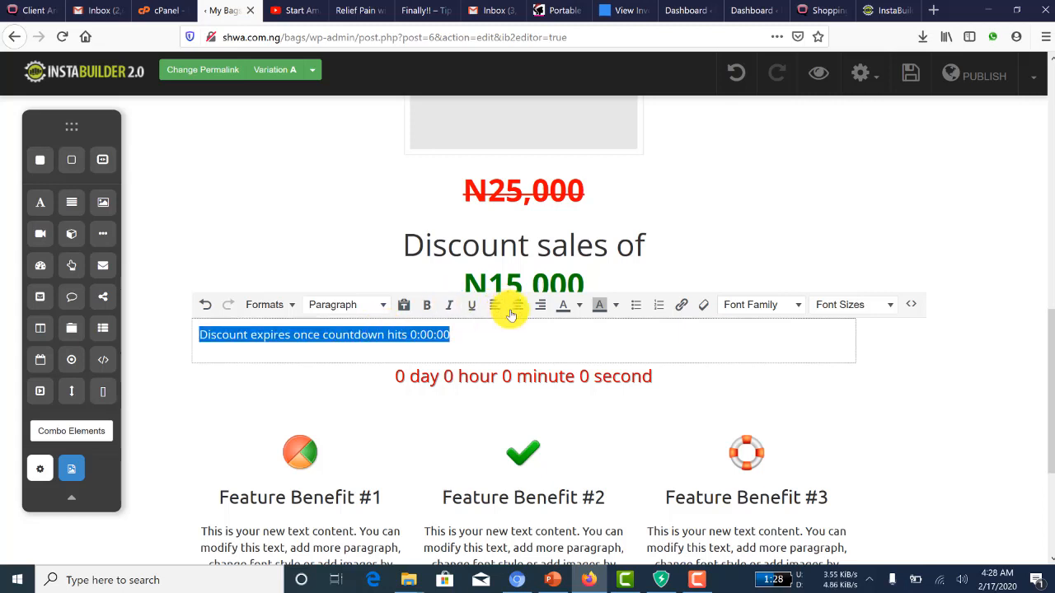
click(383, 307)
click(360, 517)
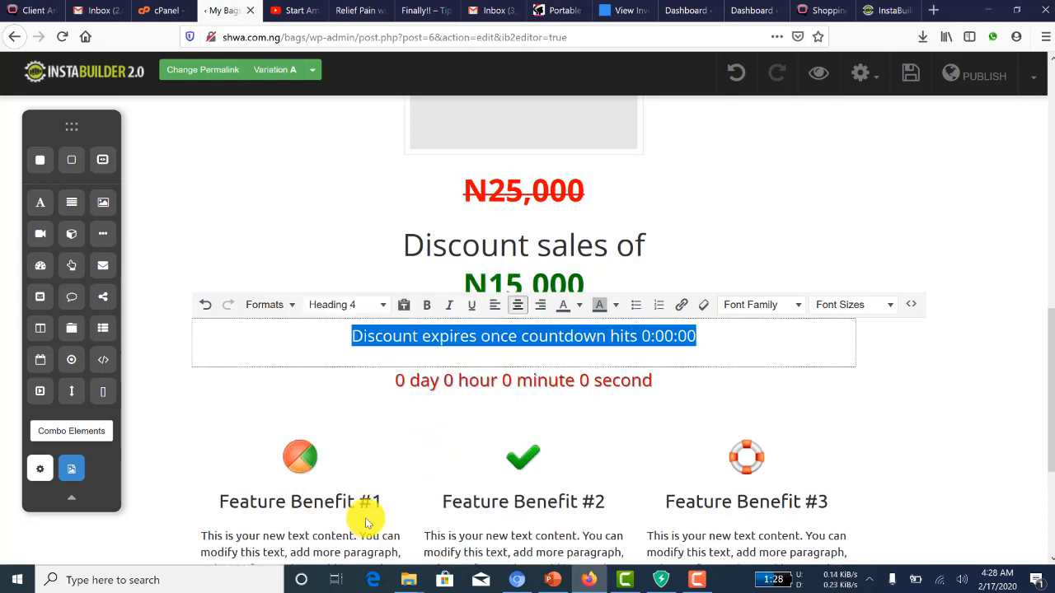
click(947, 344)
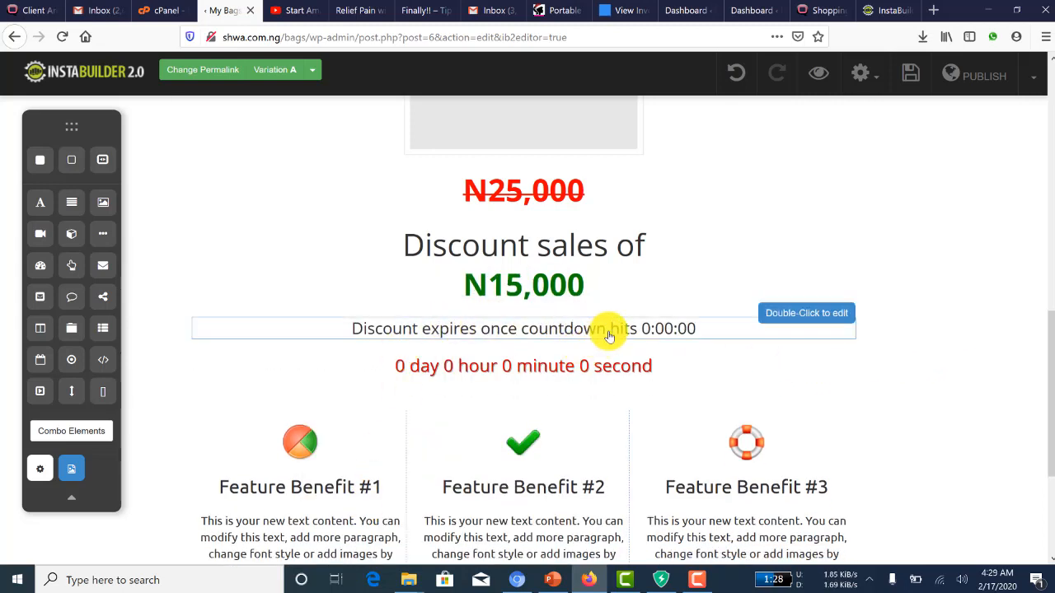
Open the countdown element's setup settings and set its countdown type to Evergreen.
click(489, 369)
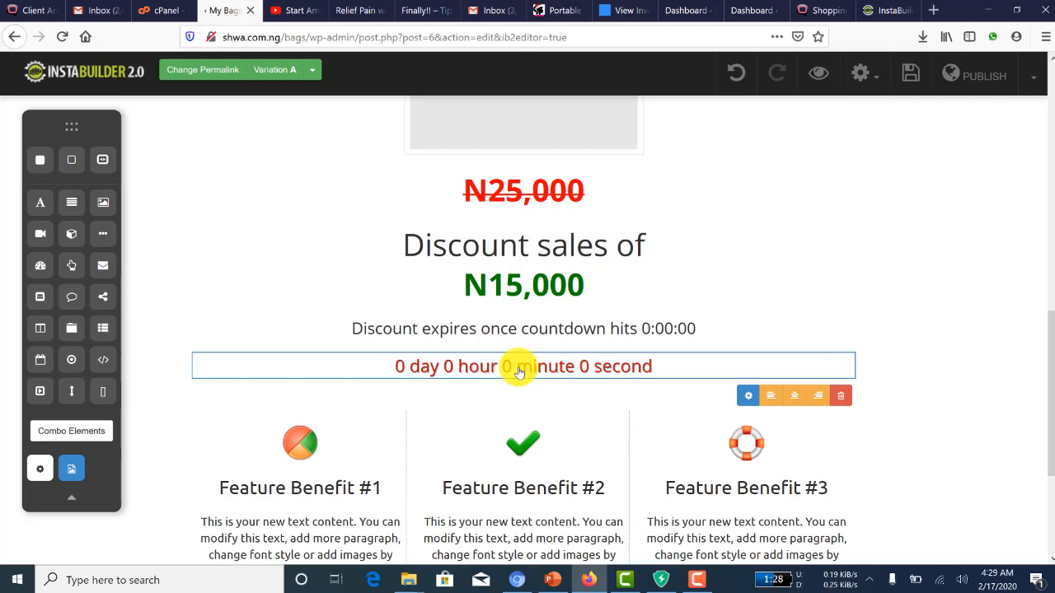
click(746, 399)
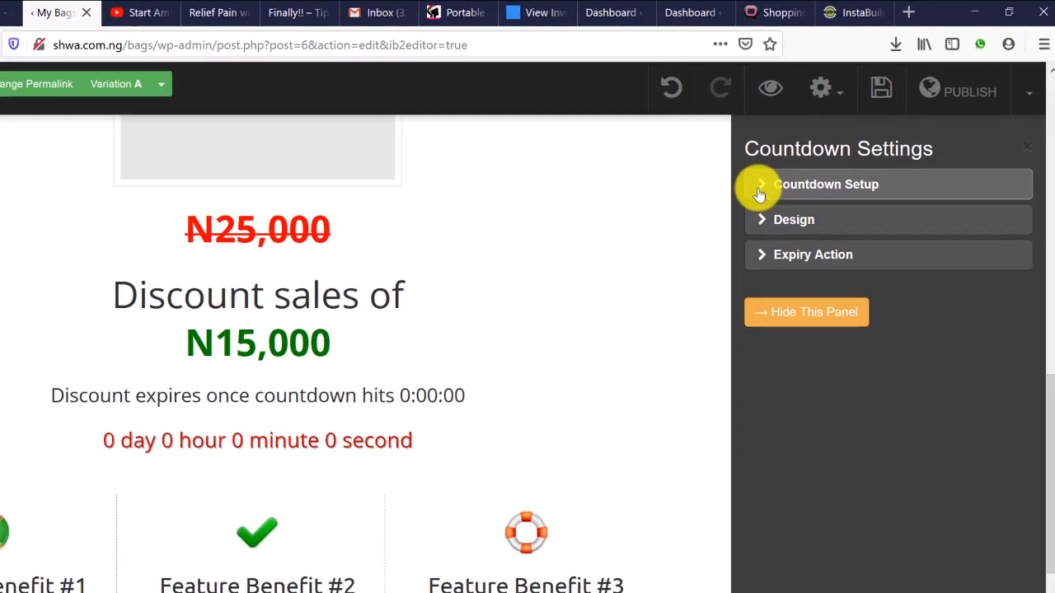
click(808, 159)
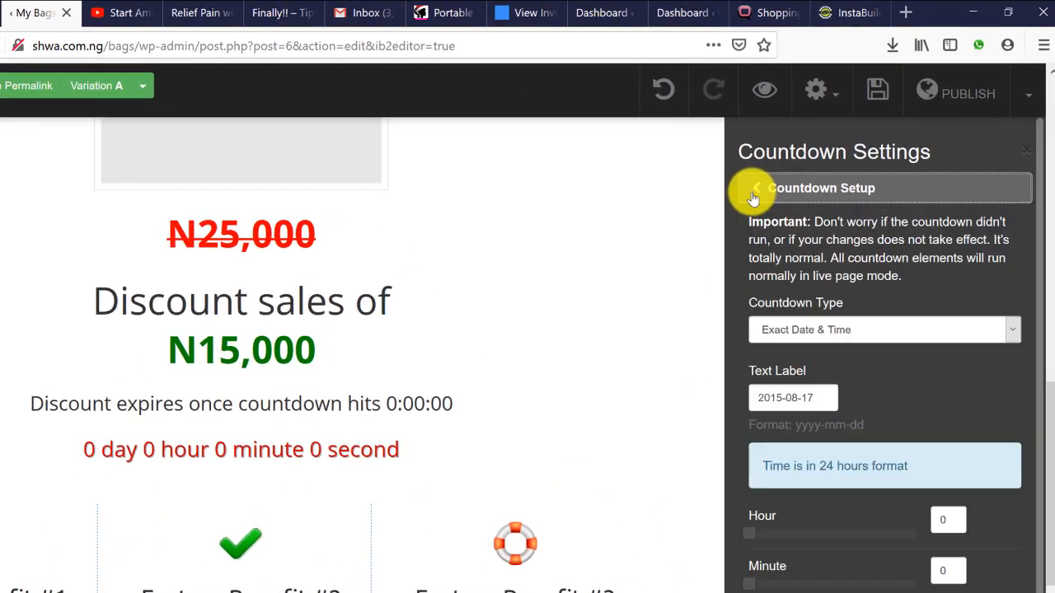
click(881, 338)
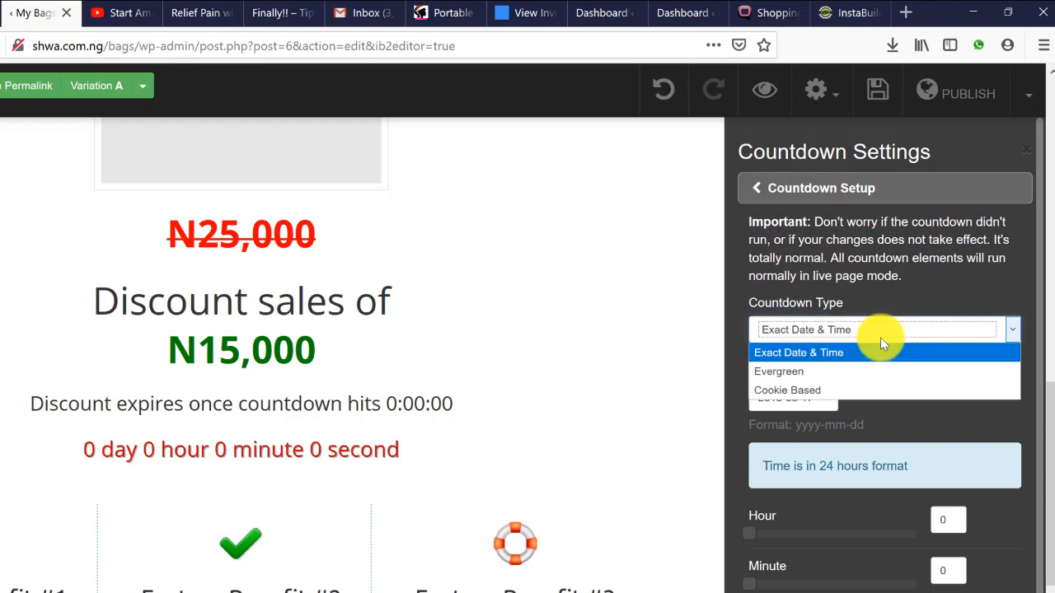
click(824, 369)
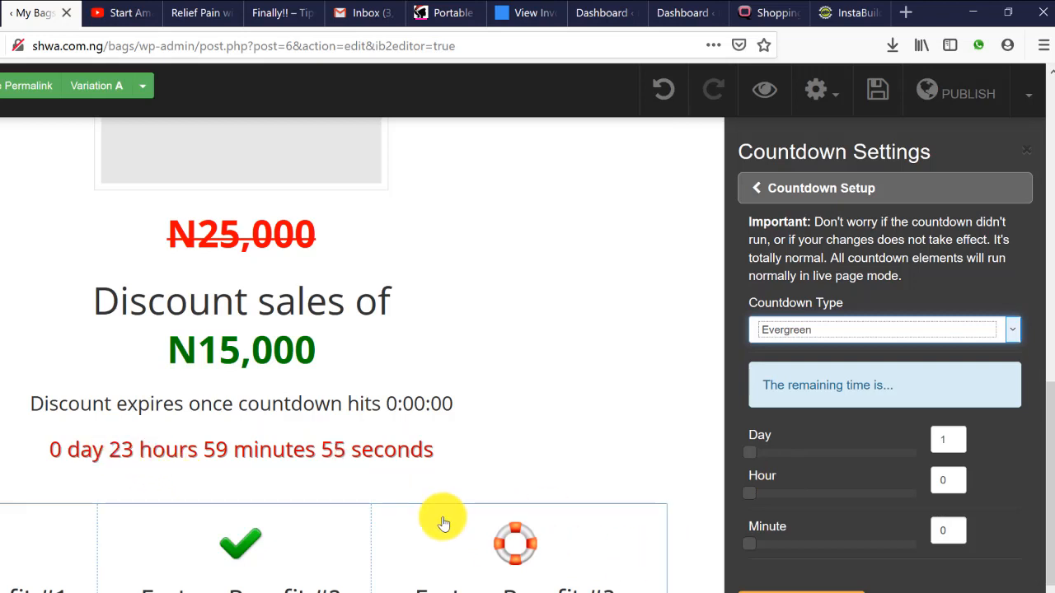
Set the evergreen countdown's remaining time to 1 day, 0 hours and 0 minutes, and close its settings.
click(761, 455)
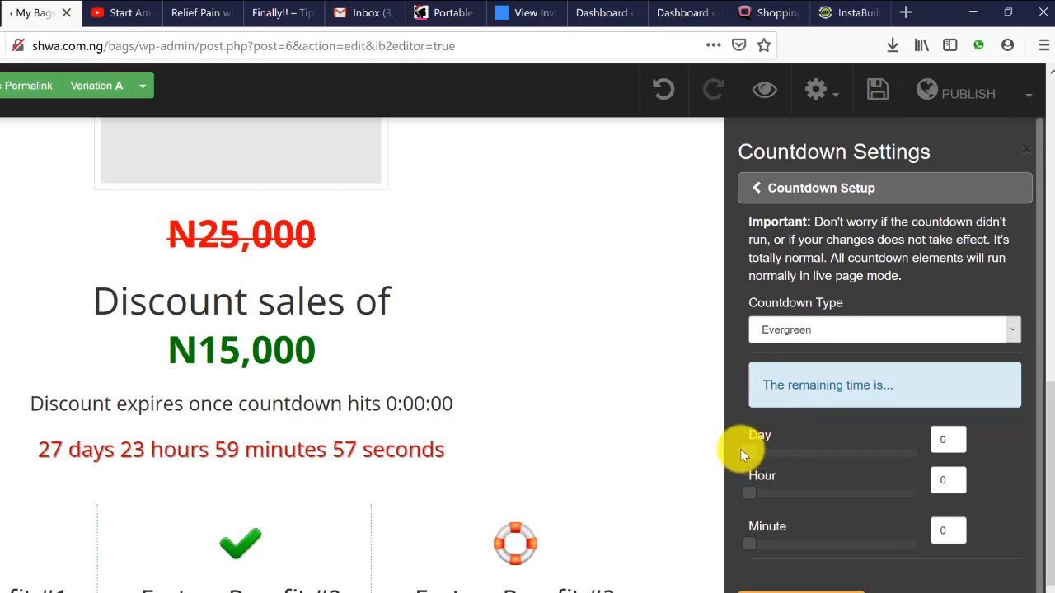
drag(745, 493, 760, 500)
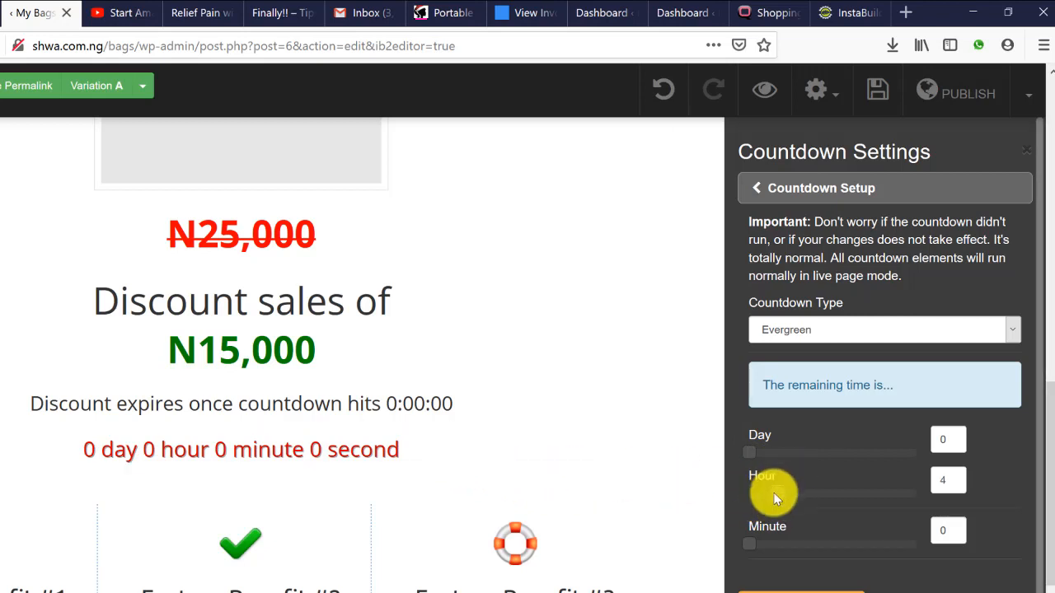
click(750, 452)
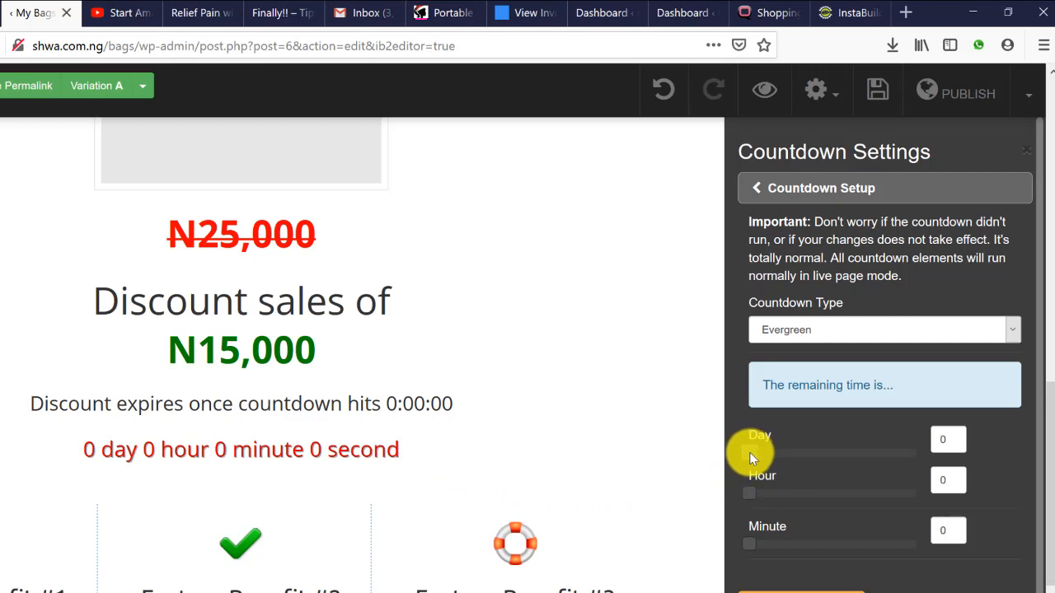
click(956, 446)
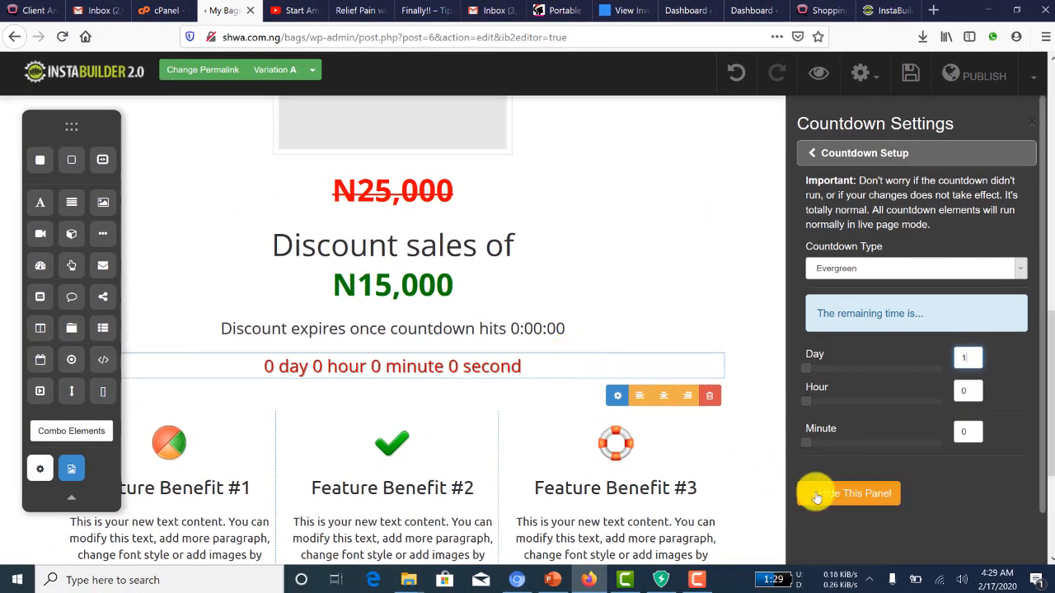
click(816, 497)
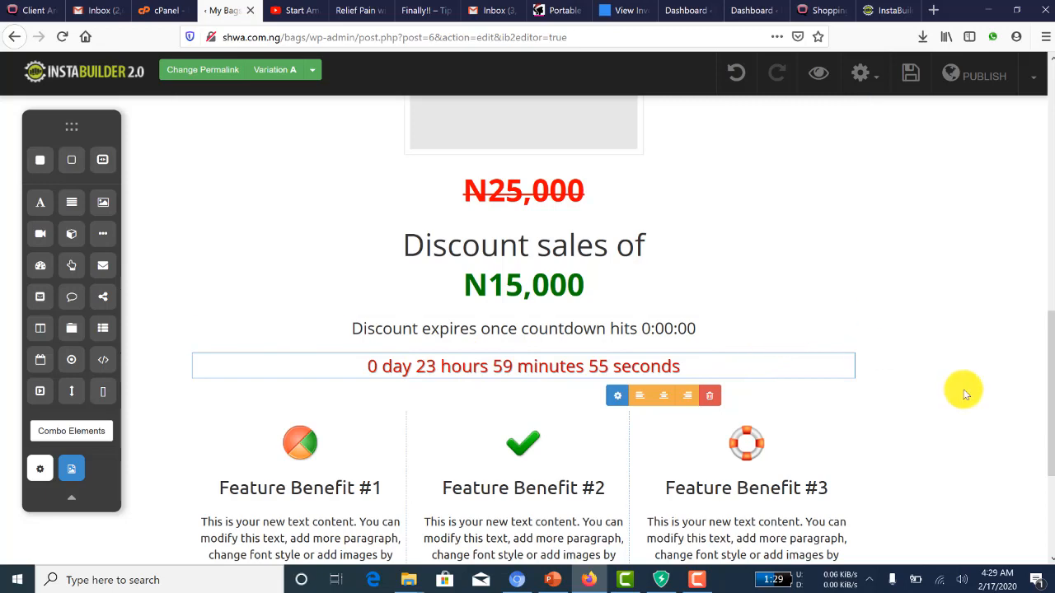
scroll(843, 379, down, 3)
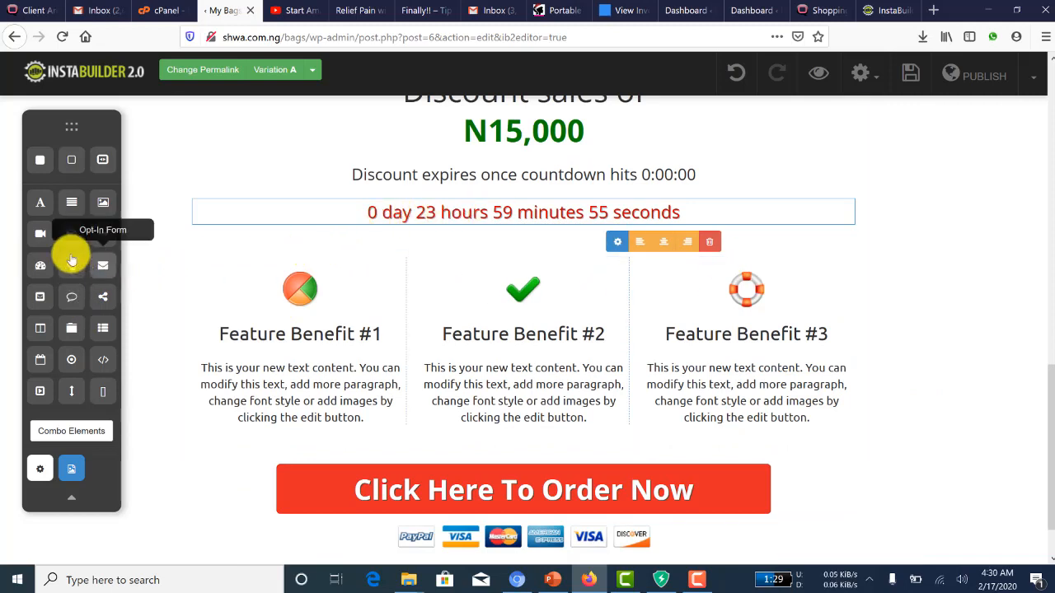
click(977, 198)
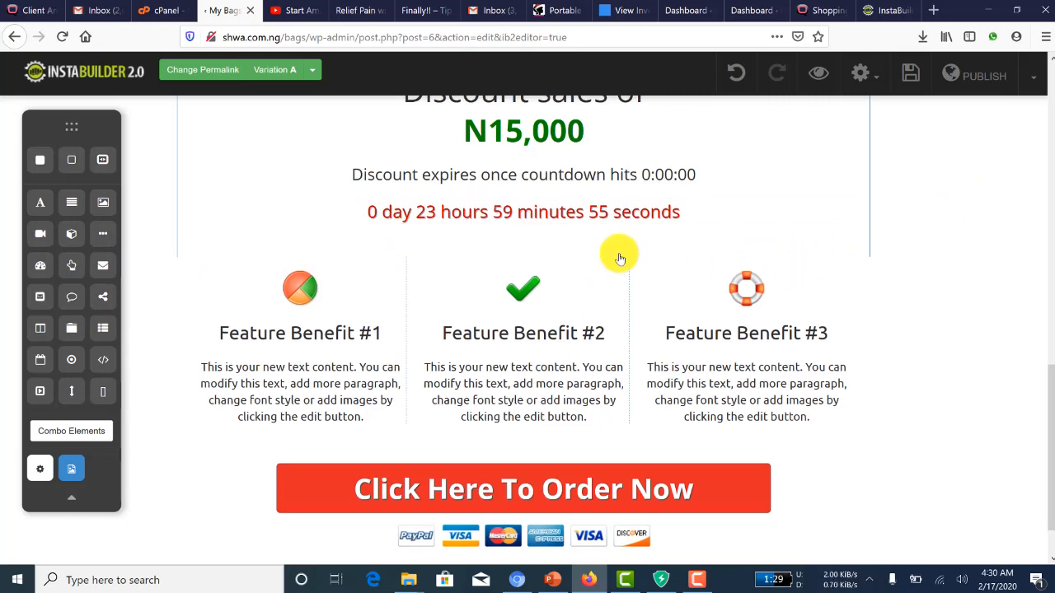
scroll(619, 259, up, 5)
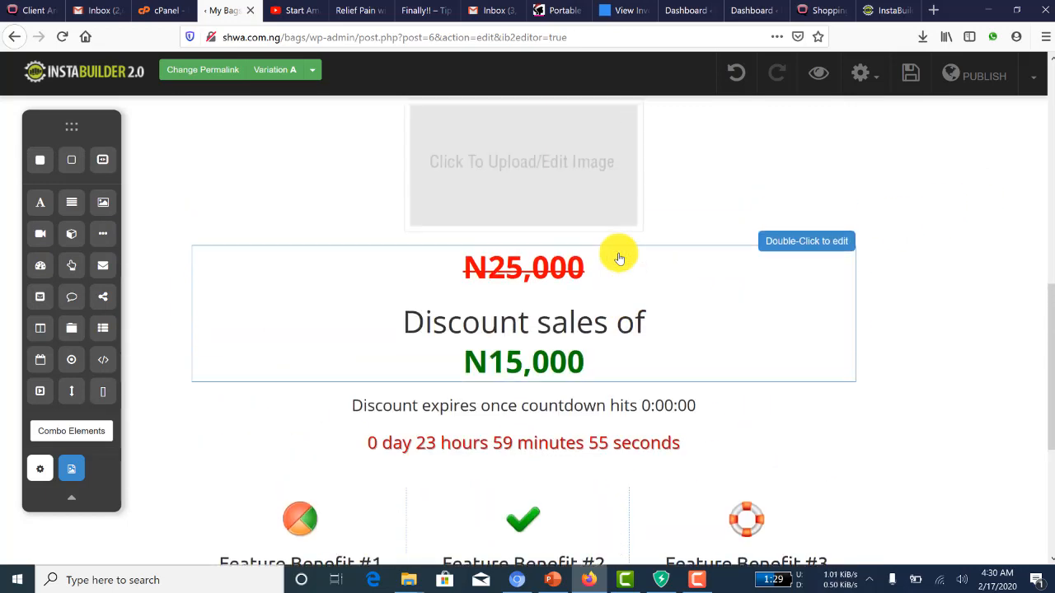
scroll(618, 258, up, 5)
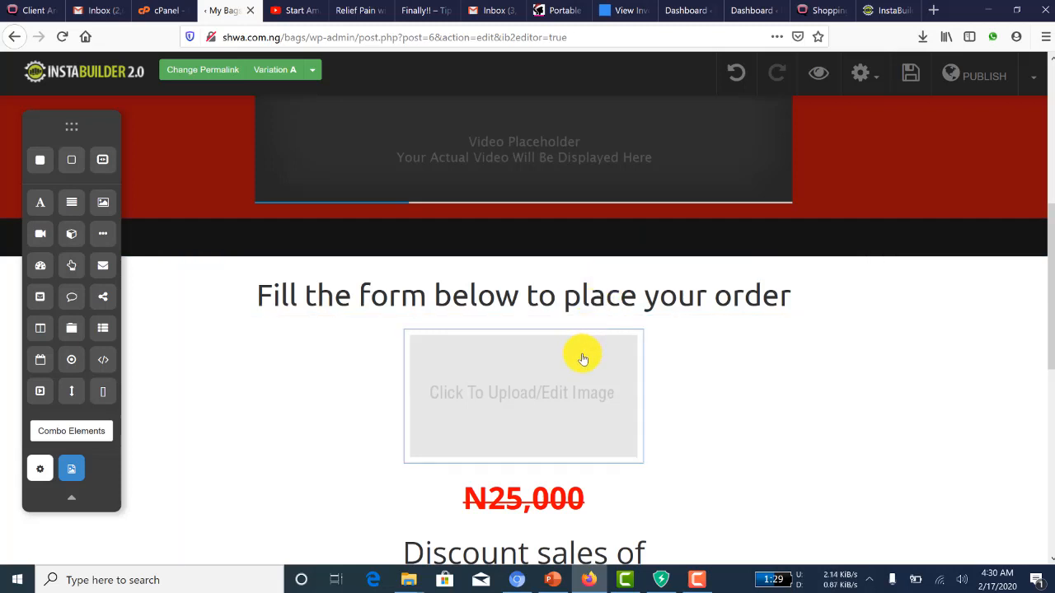
scroll(583, 359, down, 8)
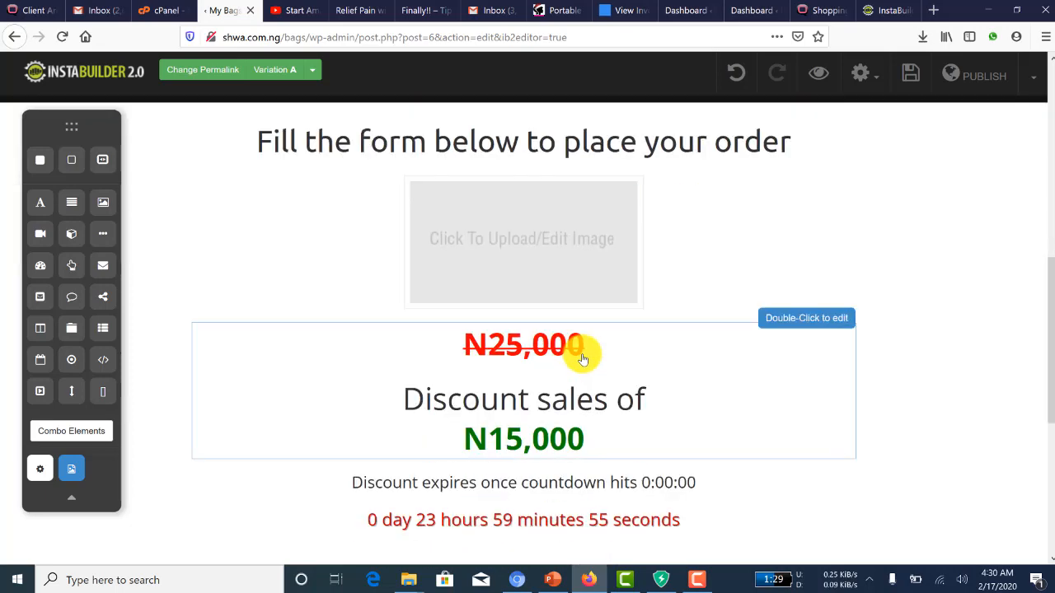
scroll(582, 358, down, 3)
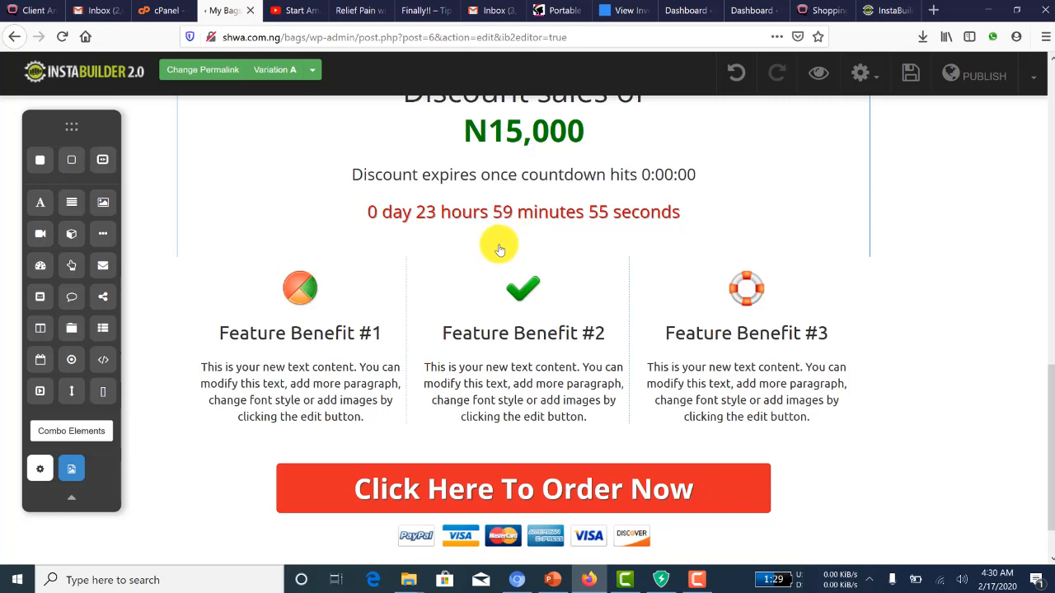
click(160, 15)
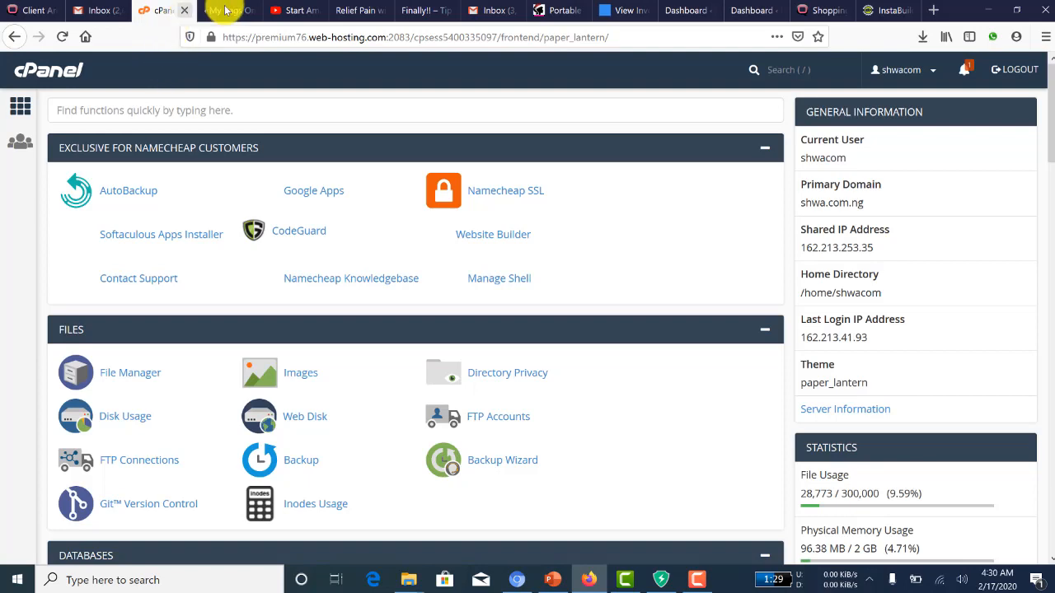
click(225, 10)
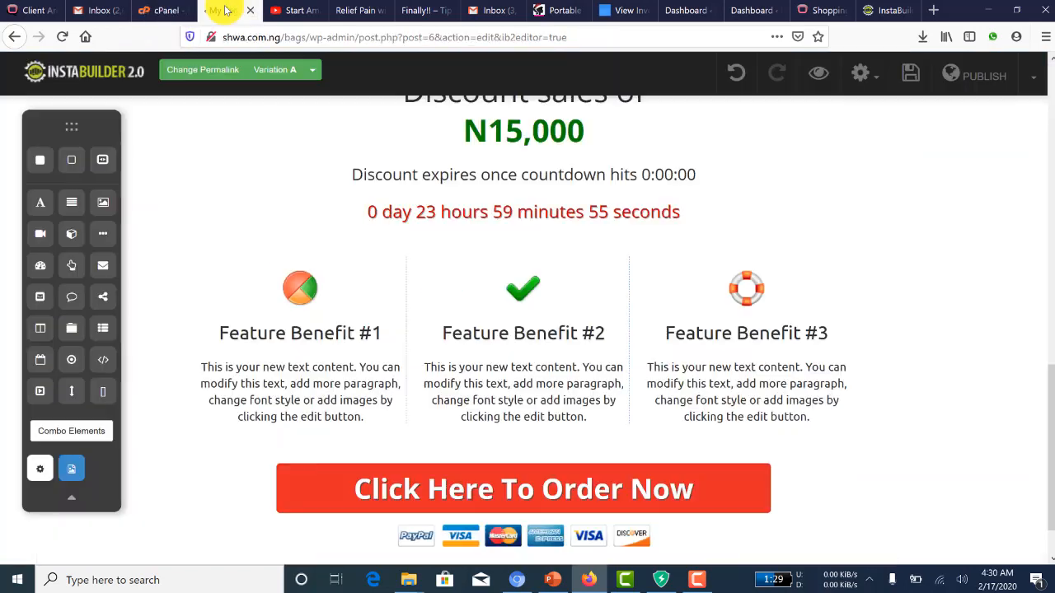
click(303, 12)
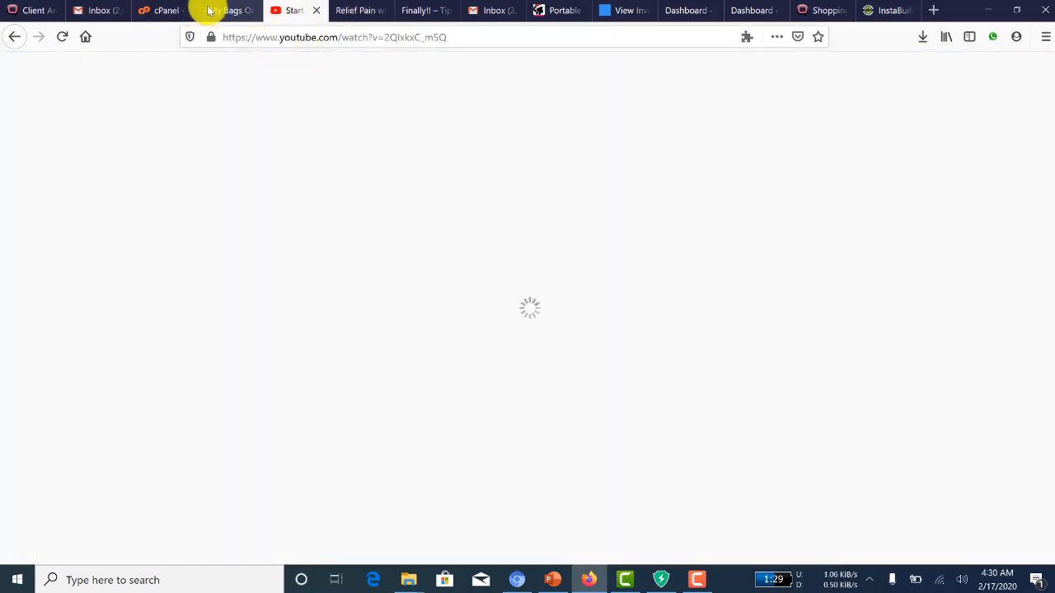
click(208, 10)
Load the WordPress dashboard at shwa.com.ng/bags/wp-admin/ in the browser tab that holds the YouTube video.
click(299, 11)
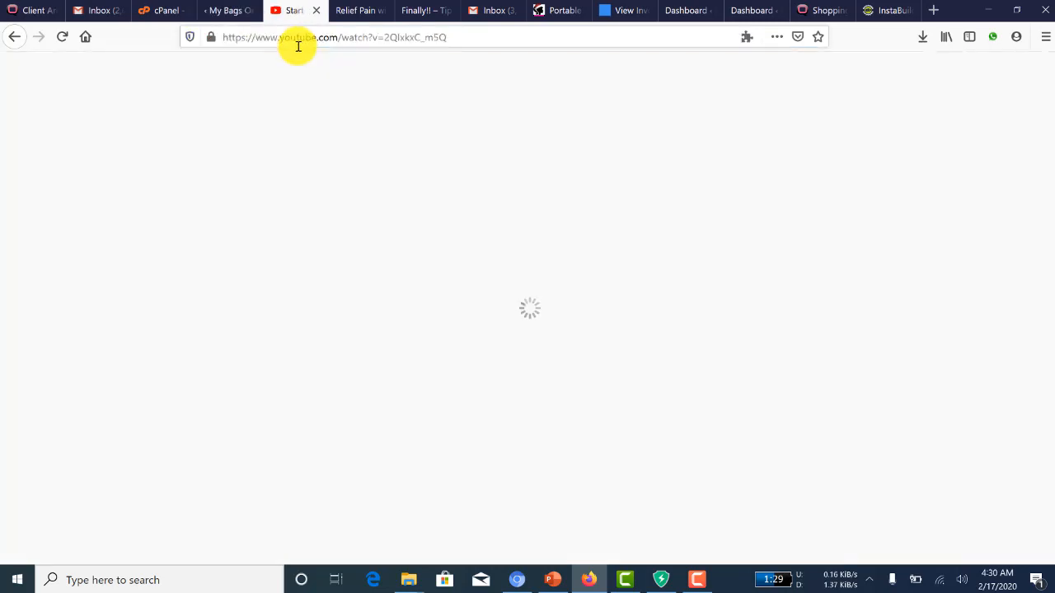
click(298, 46)
text(shw)
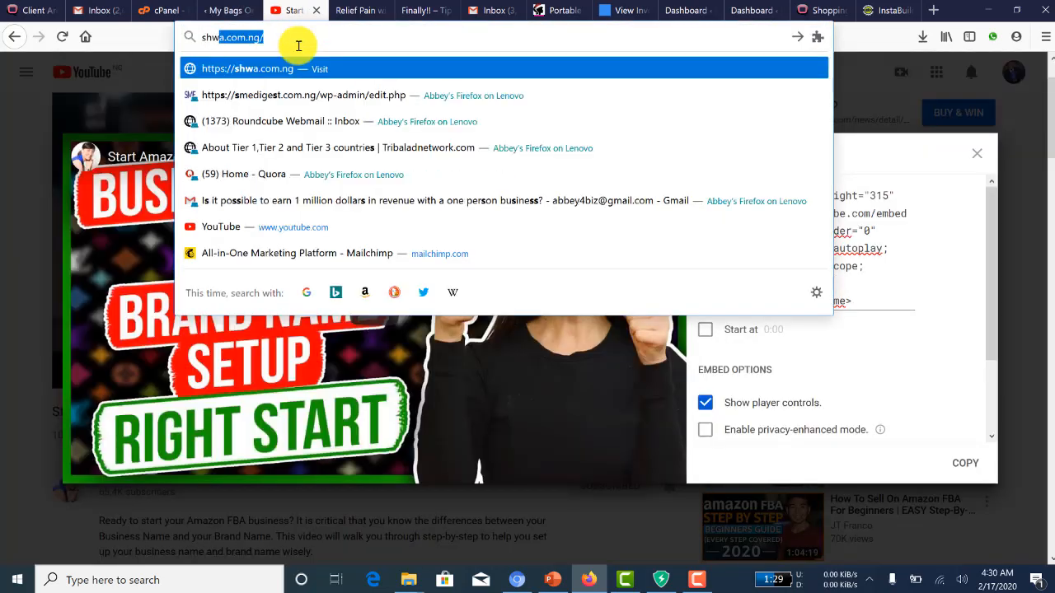
text(bags)
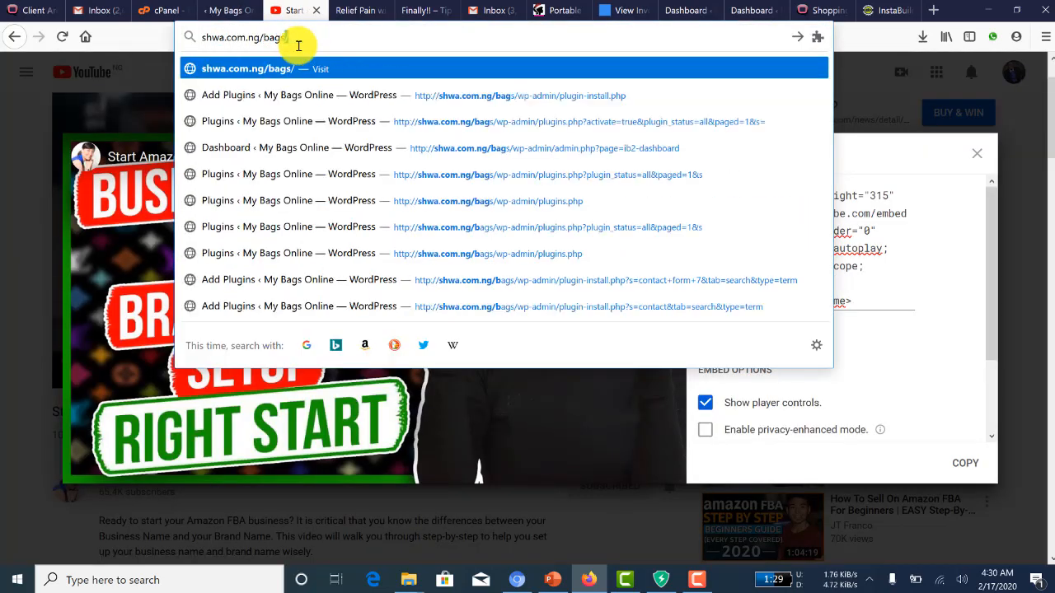
text(wp-admin/)
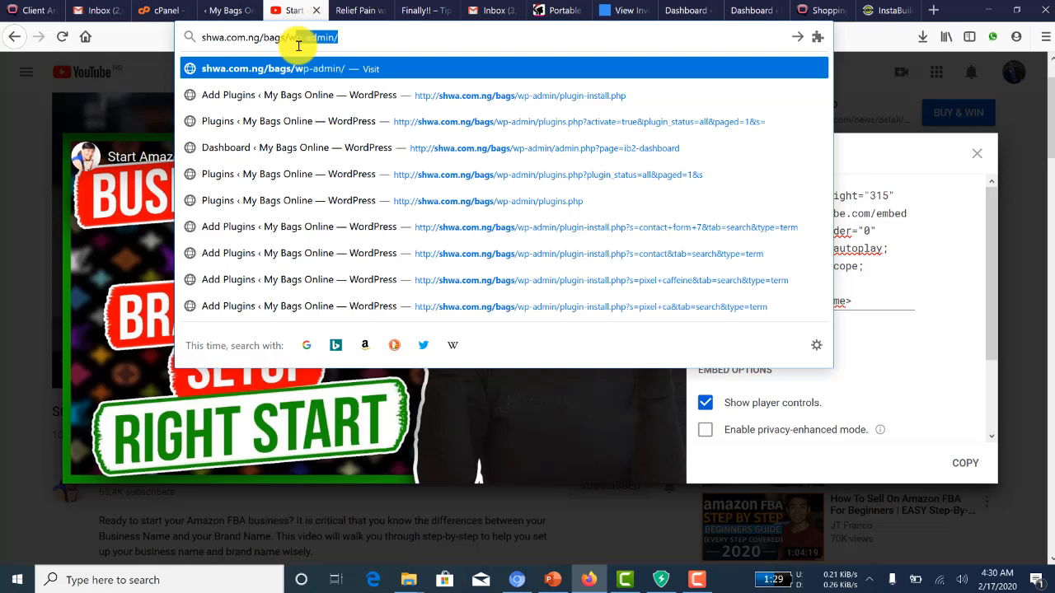
key(Return)
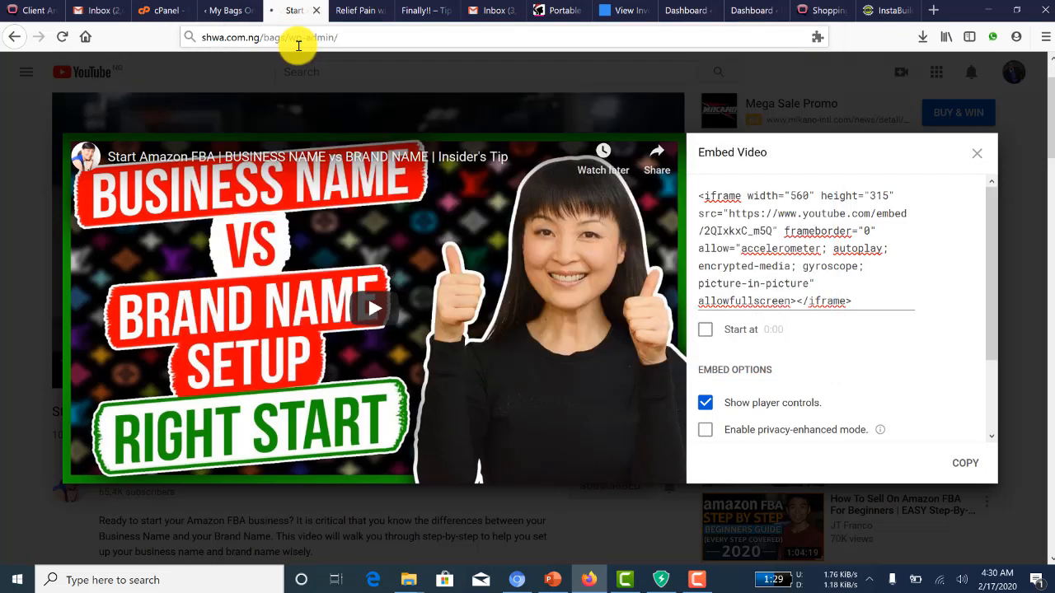
click(222, 12)
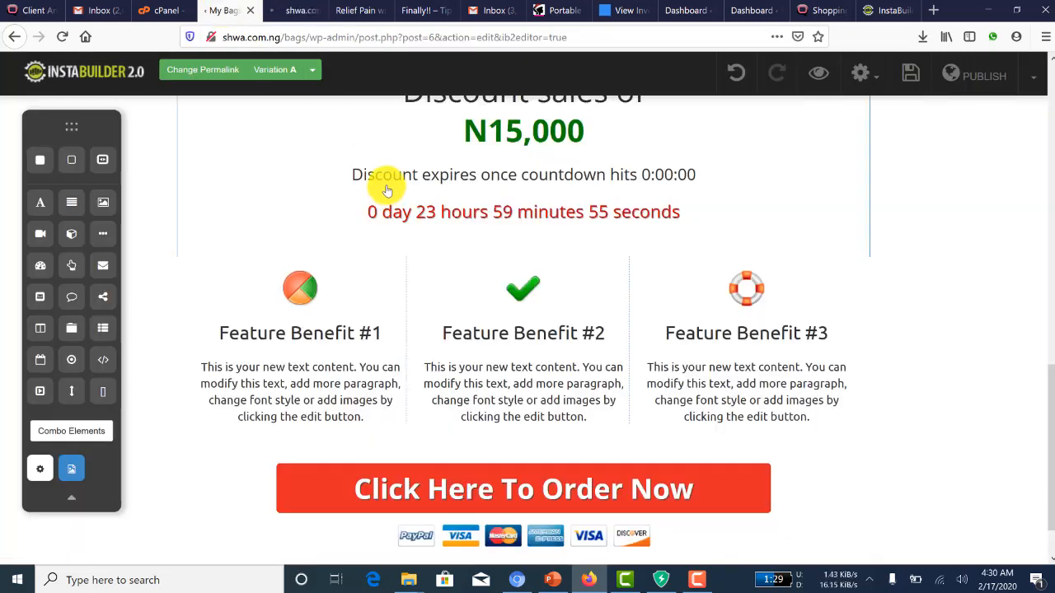
click(295, 11)
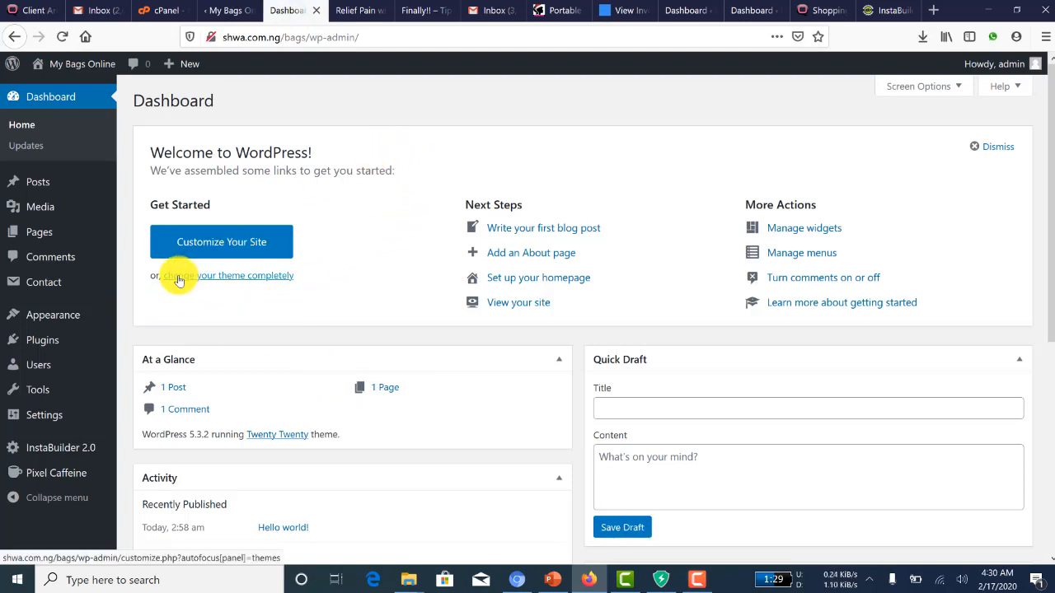
Go to the Contact Forms list and open Contact form 1 for editing.
mouse_move(122, 293)
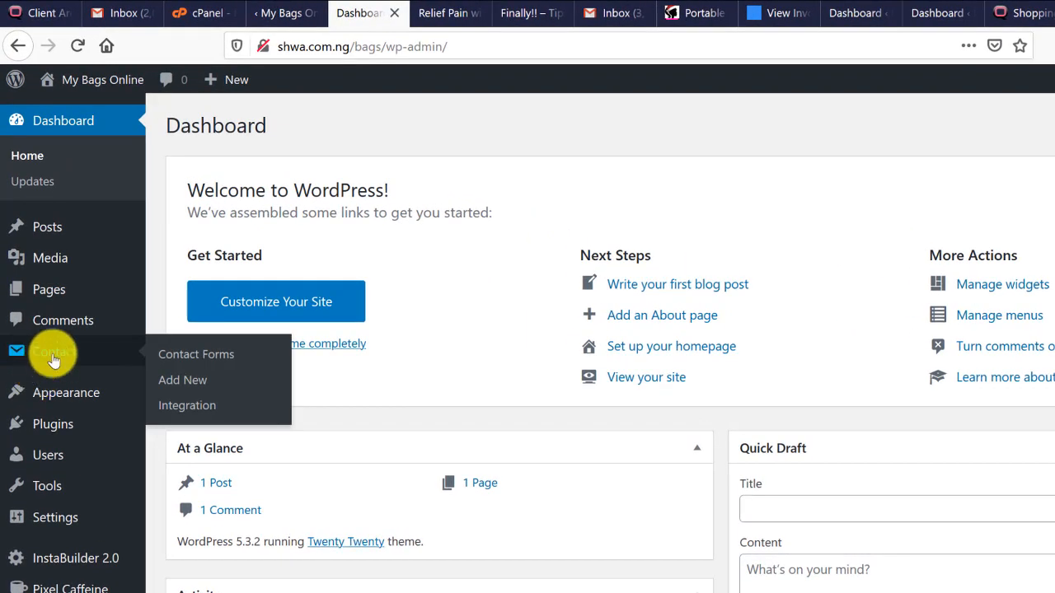
click(53, 360)
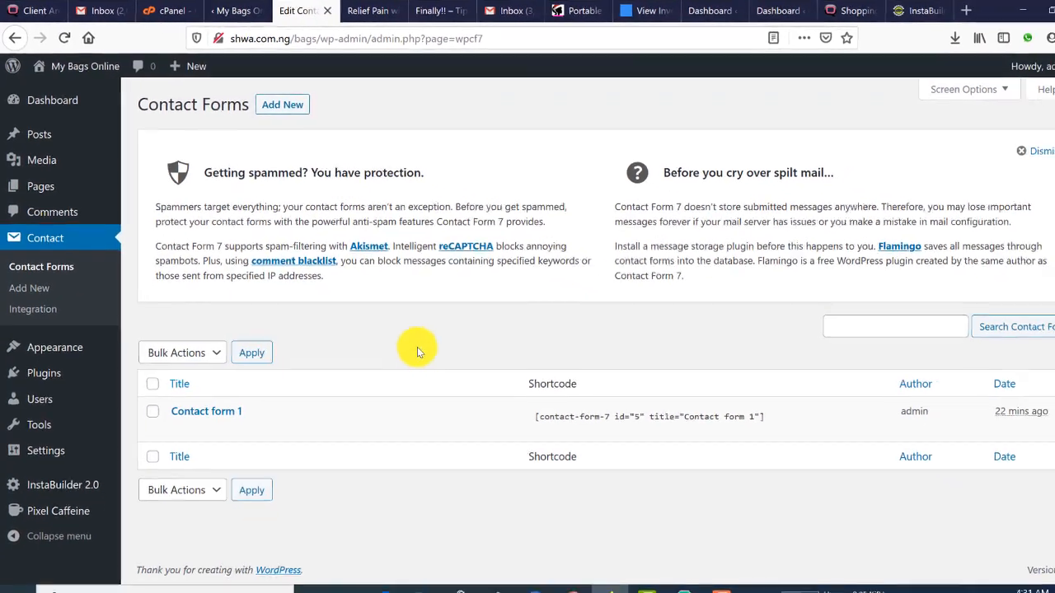
mouse_move(185, 412)
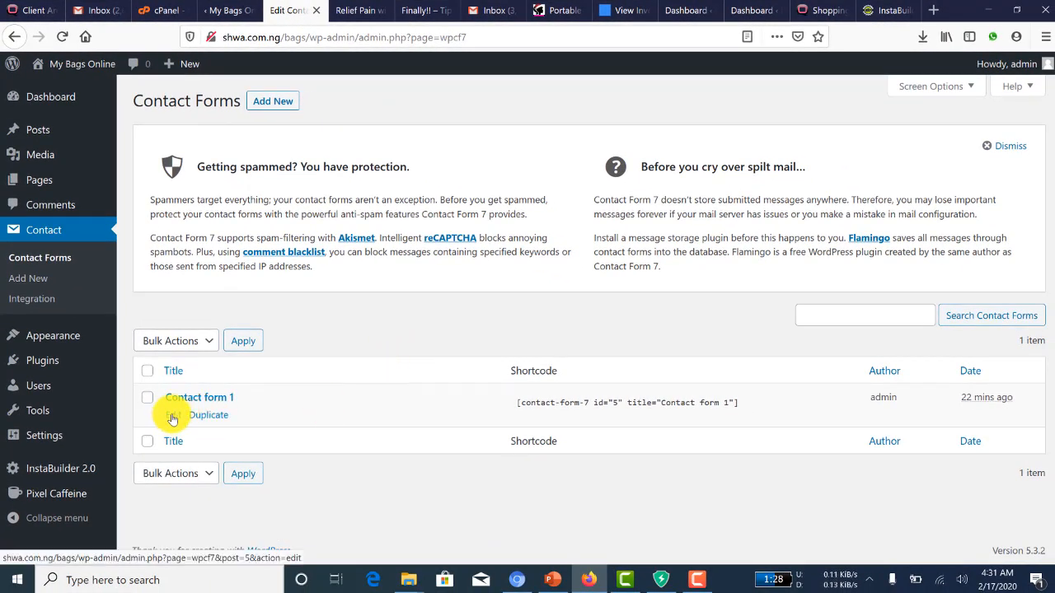
click(172, 417)
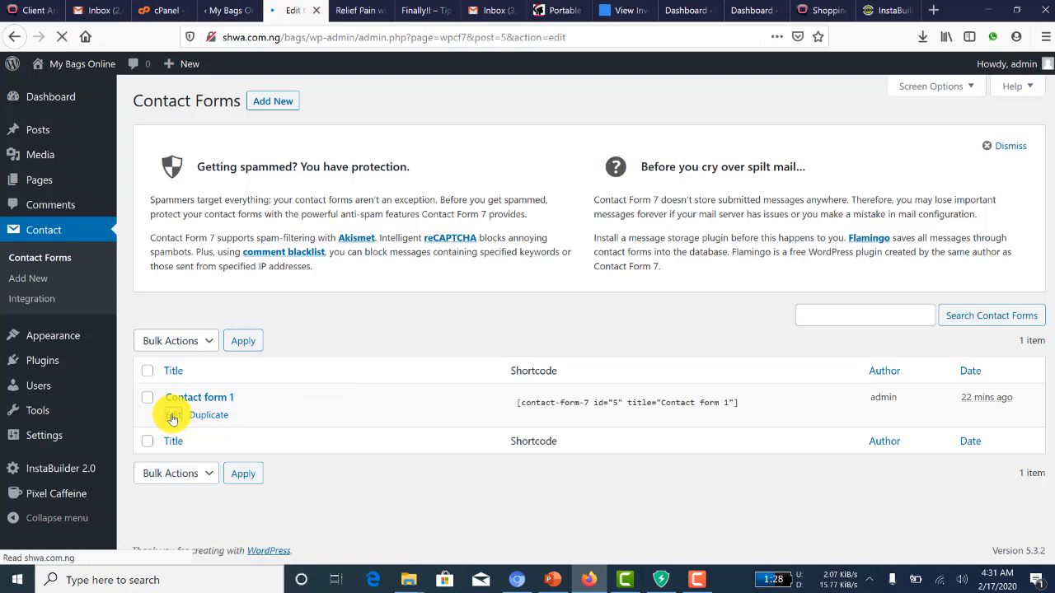
Delete the Subject label and its your-subject text tag from the Contact form 1 template.
scroll(283, 389, down, 2)
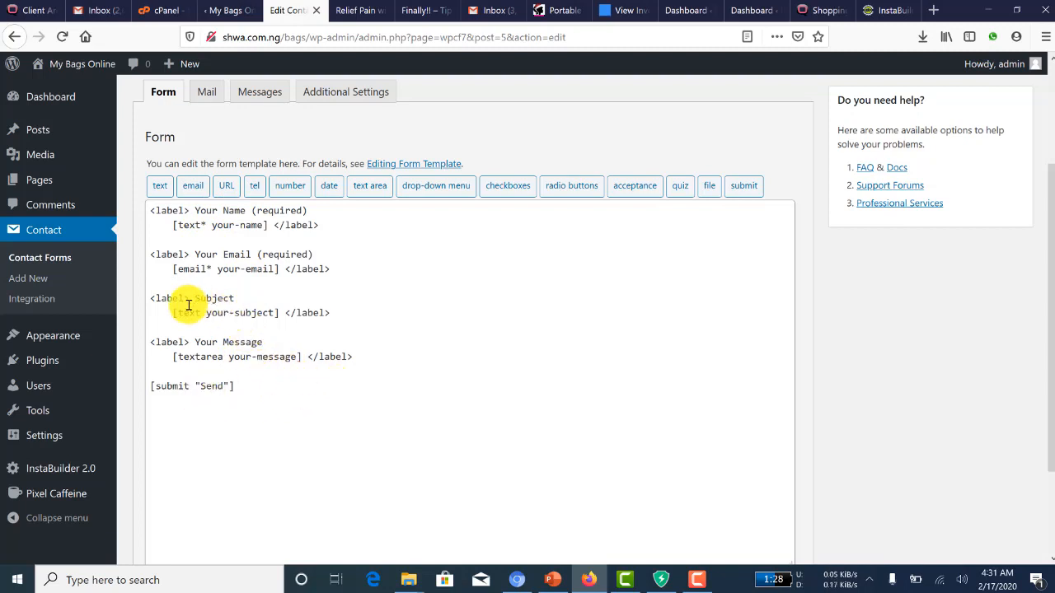
scroll(316, 302, up, 2)
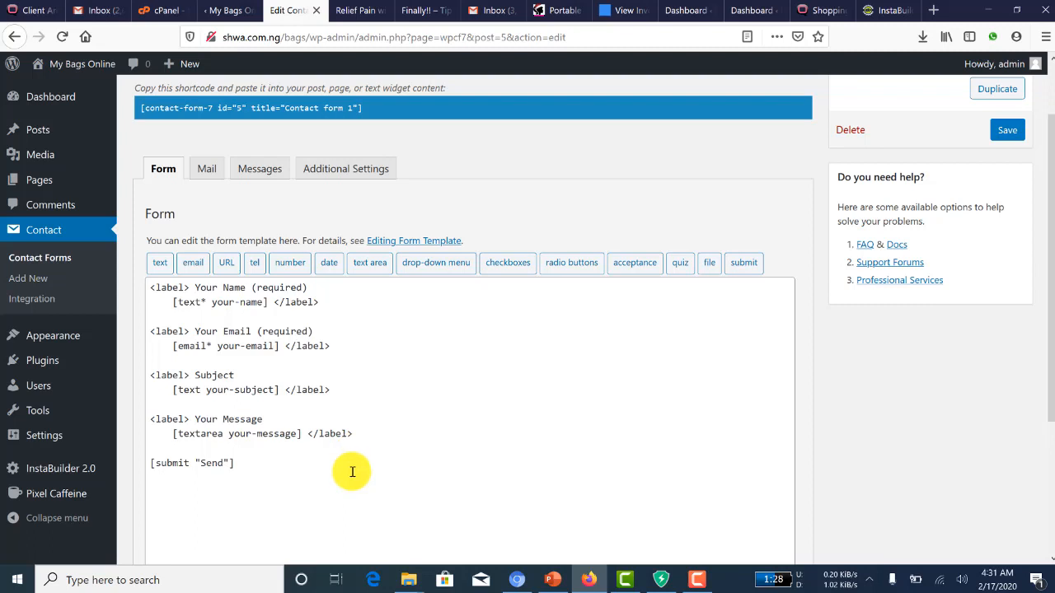
scroll(353, 458, up, 2)
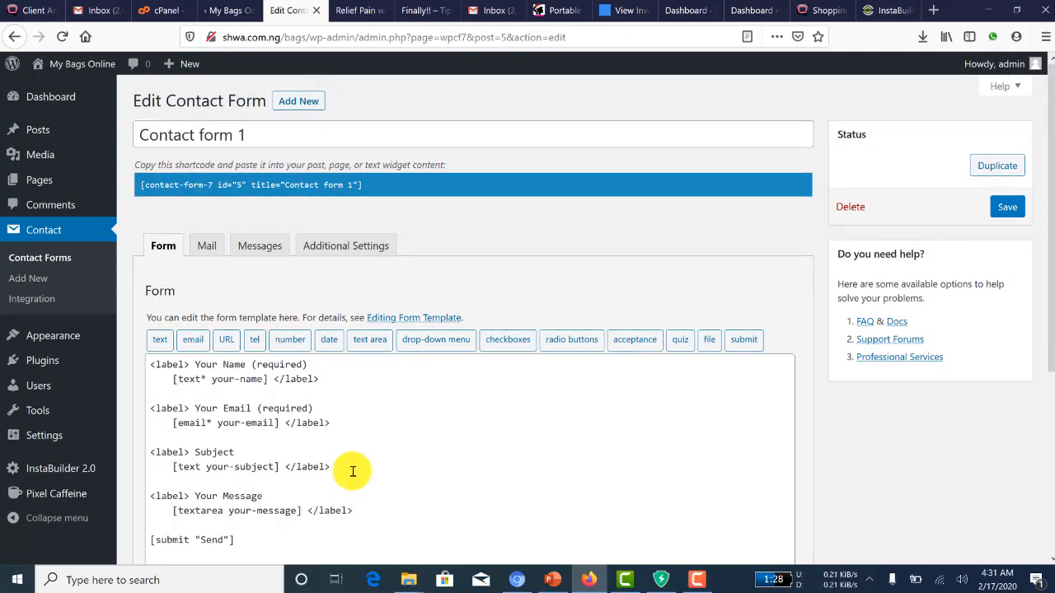
scroll(353, 471, down, 4)
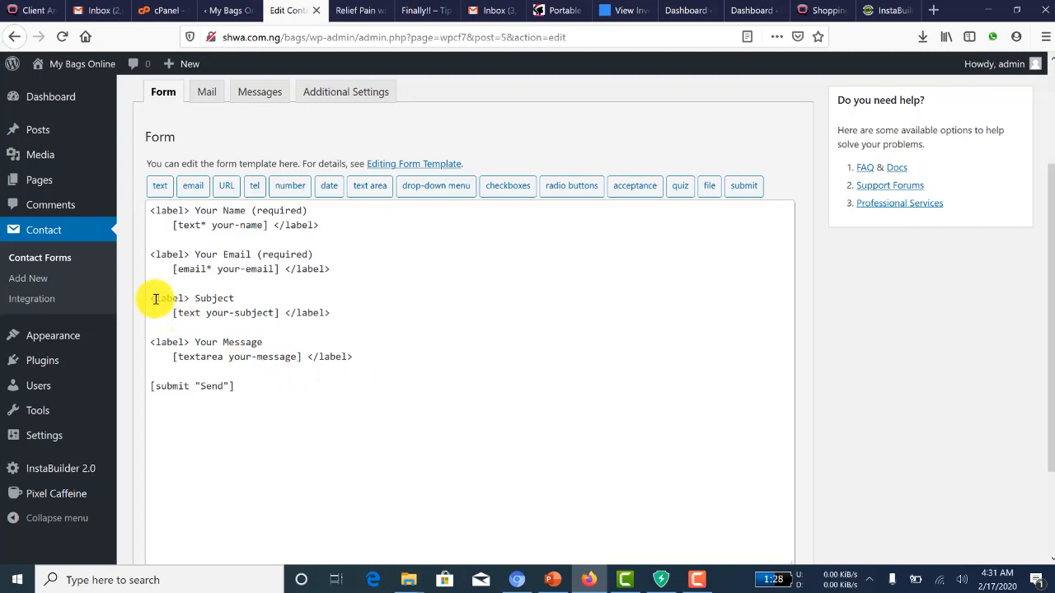
drag(146, 300, 350, 319)
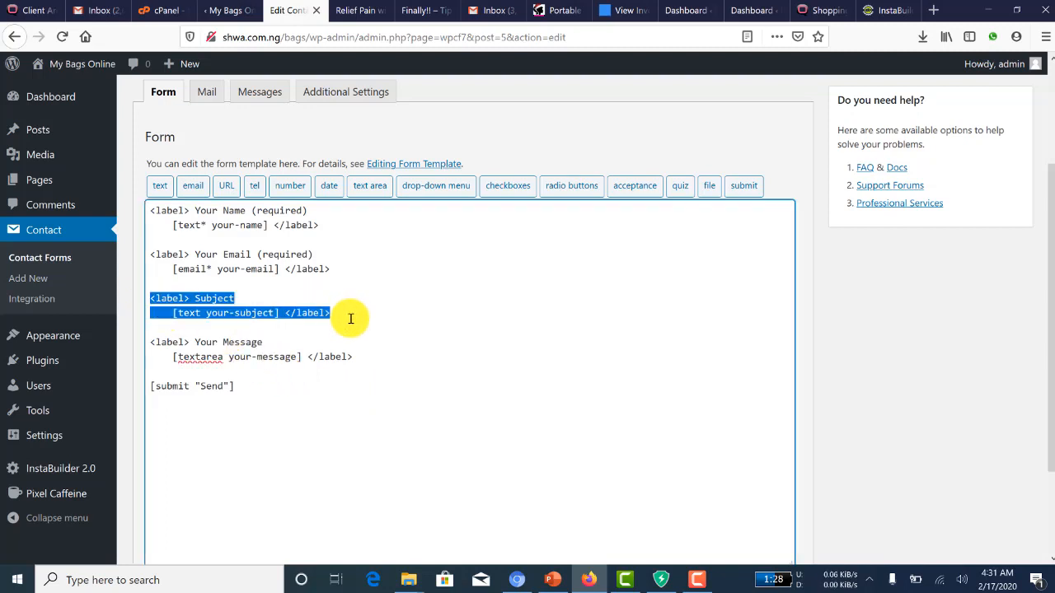
key(BackSpace)
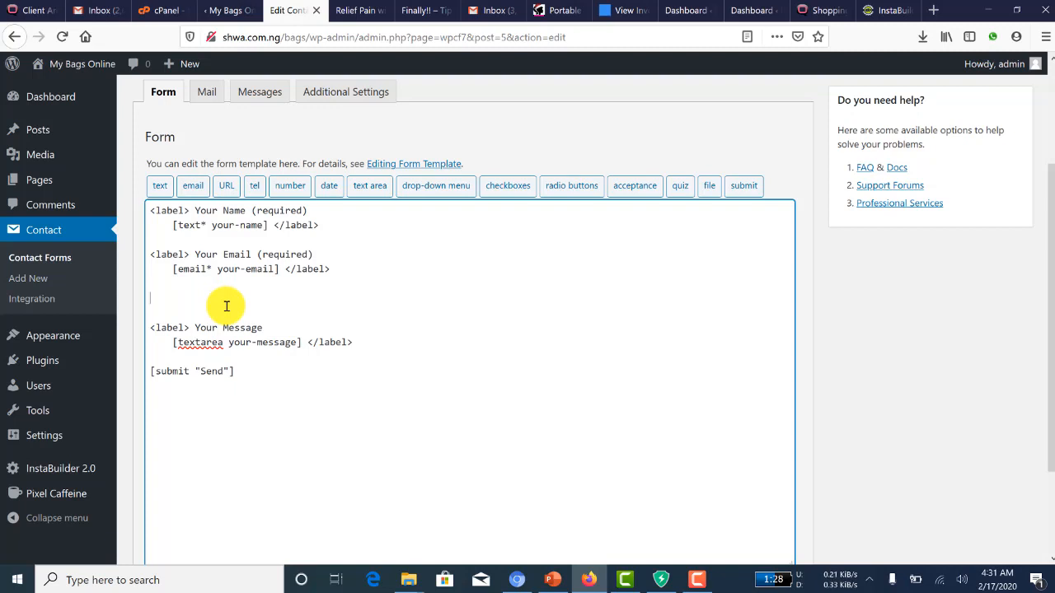
click(223, 12)
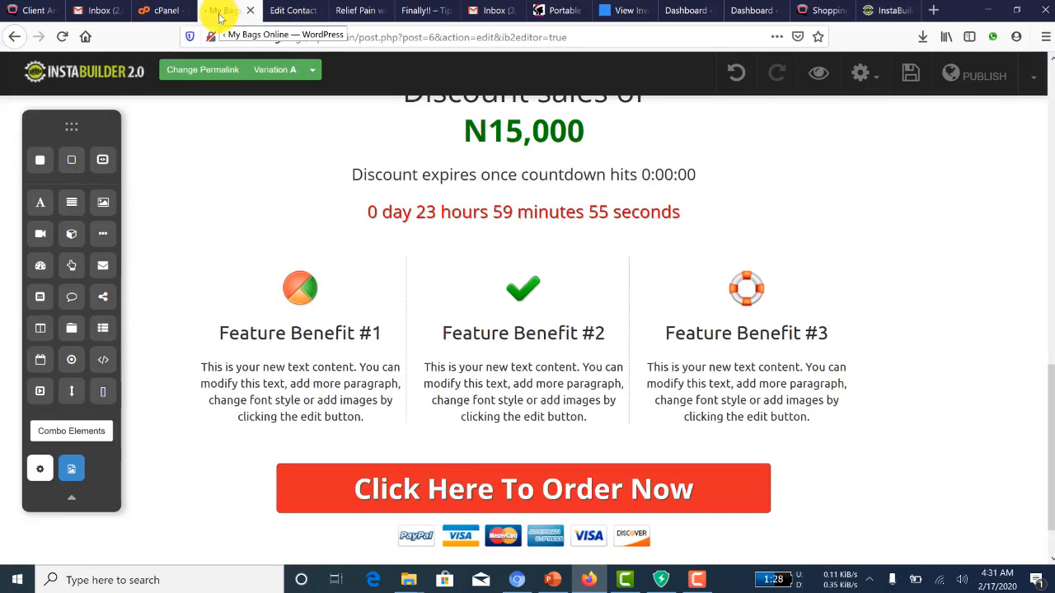
click(284, 11)
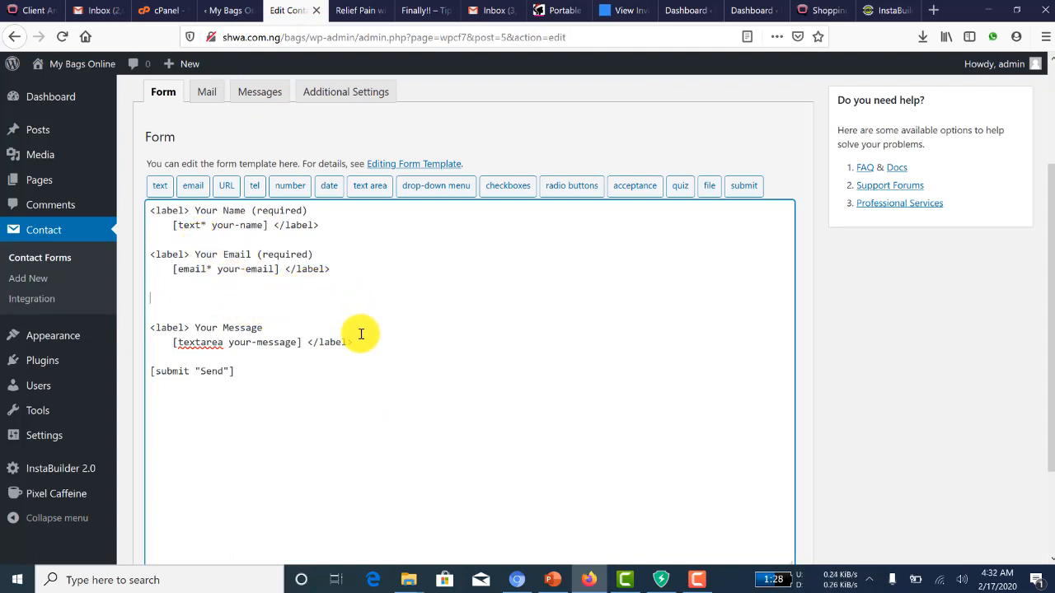
scroll(368, 347, up, 3)
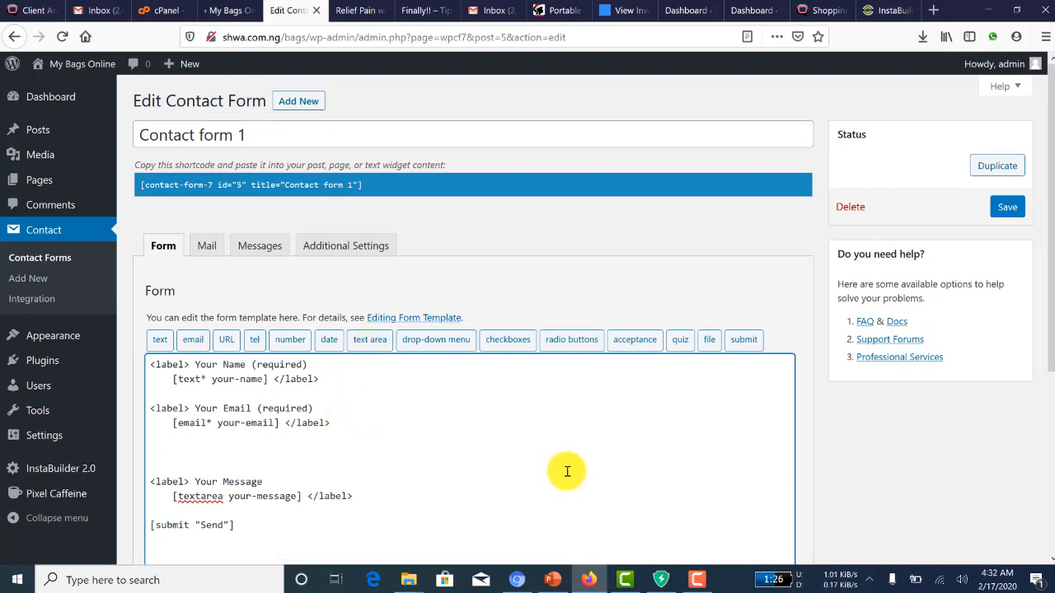
click(697, 579)
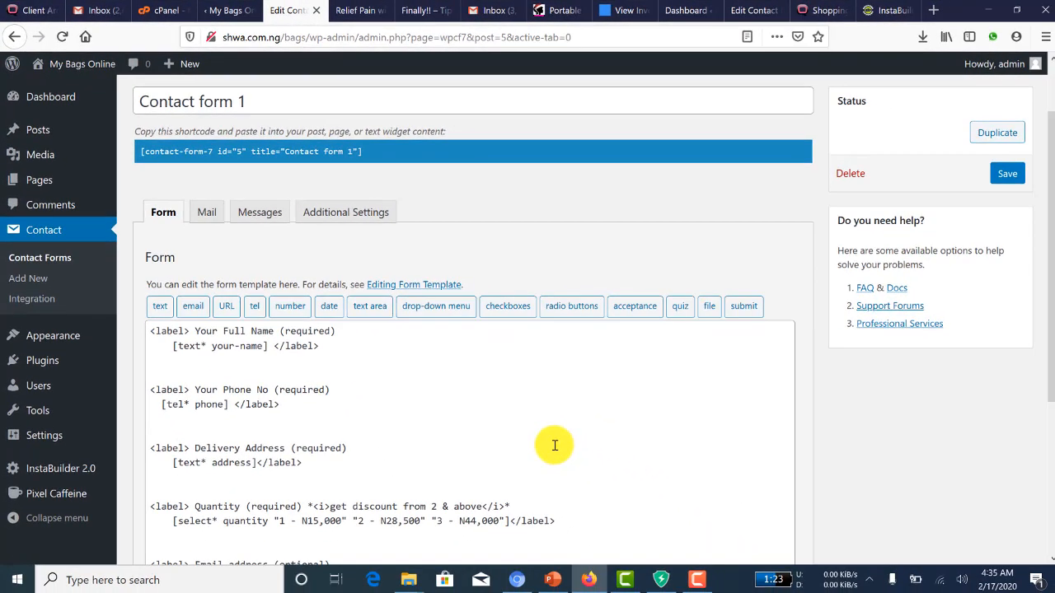
Review the order form template from the full name field through the PLACE ORDER submit tag, and save the contact form.
scroll(604, 485, down, 2)
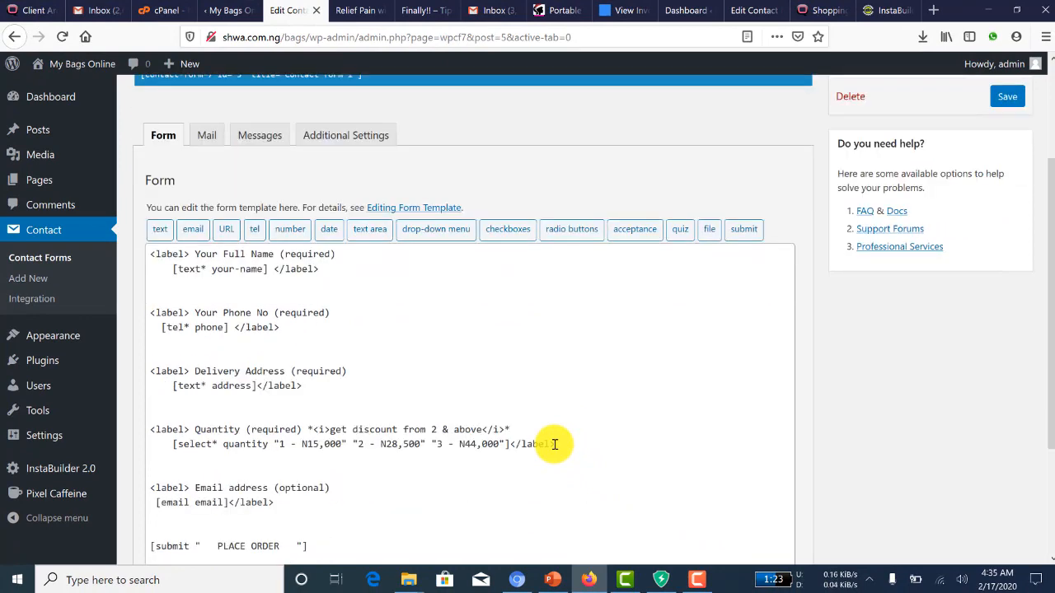
scroll(486, 439, down, 4)
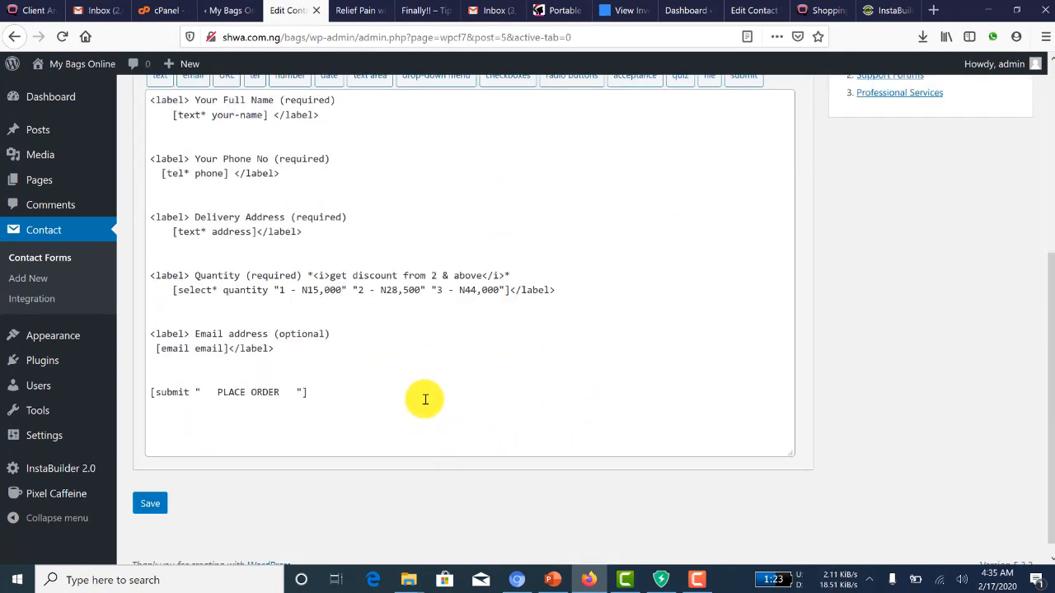
scroll(425, 398, up, 2)
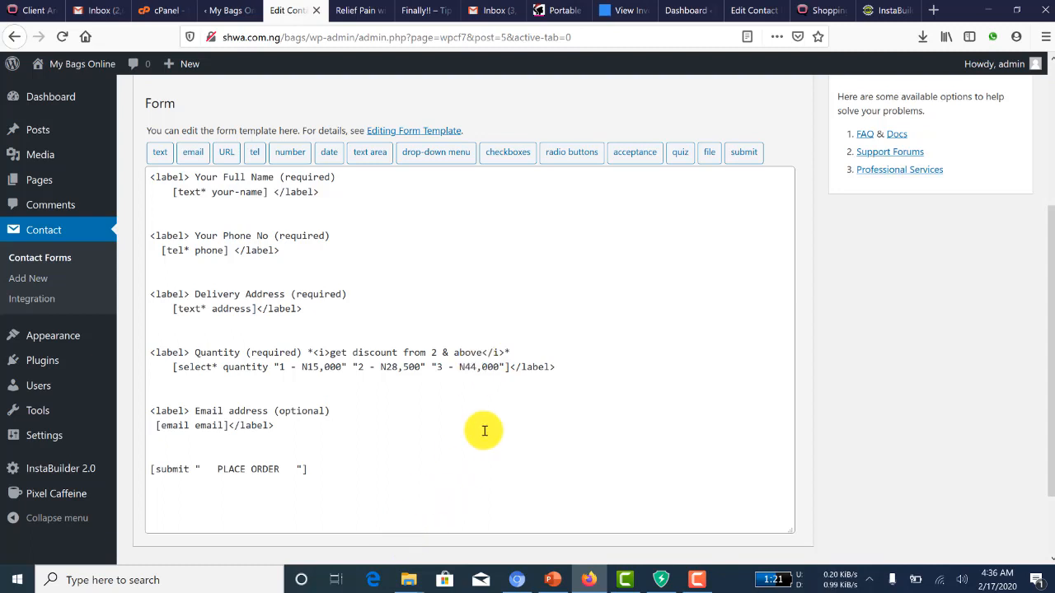
scroll(485, 430, up, 2)
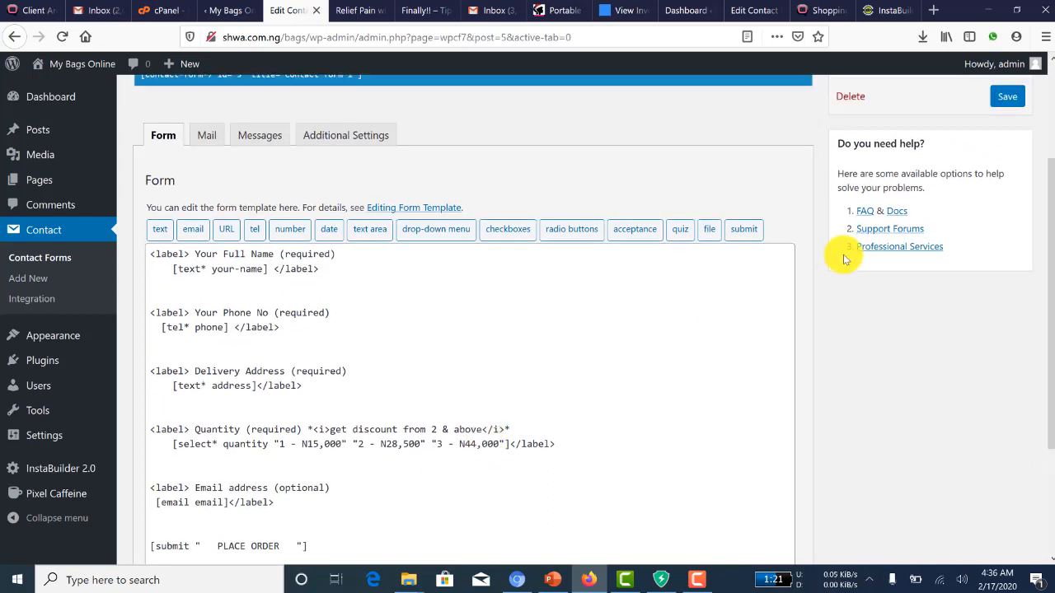
click(1010, 98)
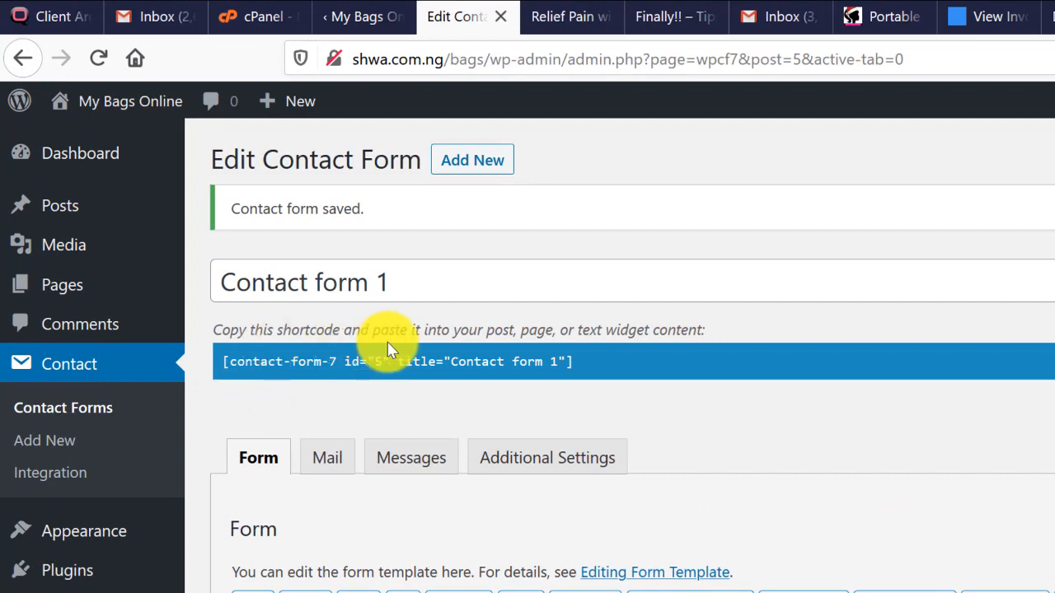
Copy the Contact form 1 shortcode and add an HTML/CSS/JavaScript element below the countdown on the InstaBuilder page.
click(604, 370)
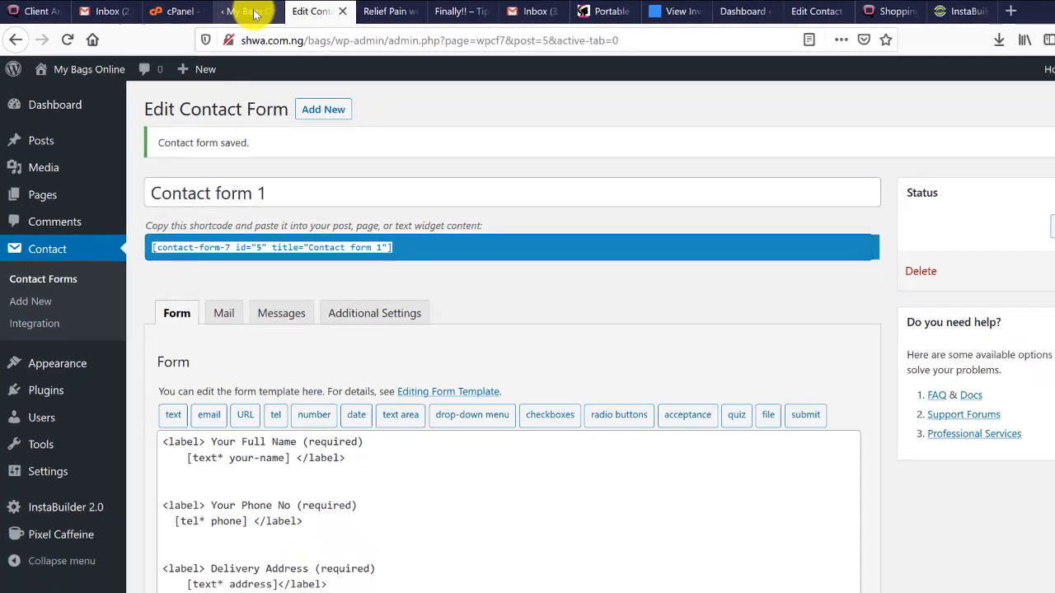
click(363, 17)
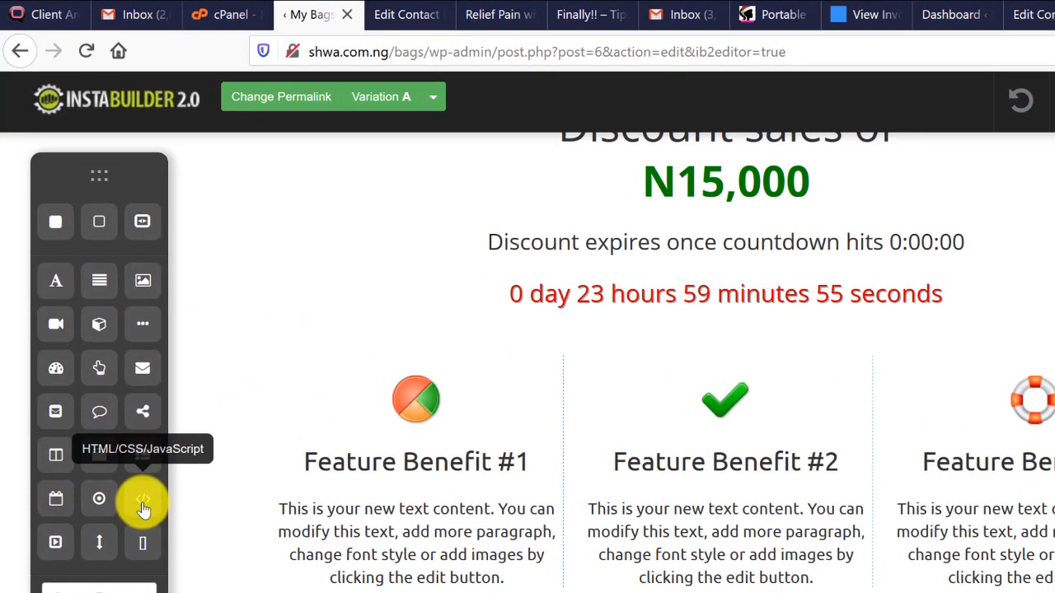
drag(142, 507, 758, 299)
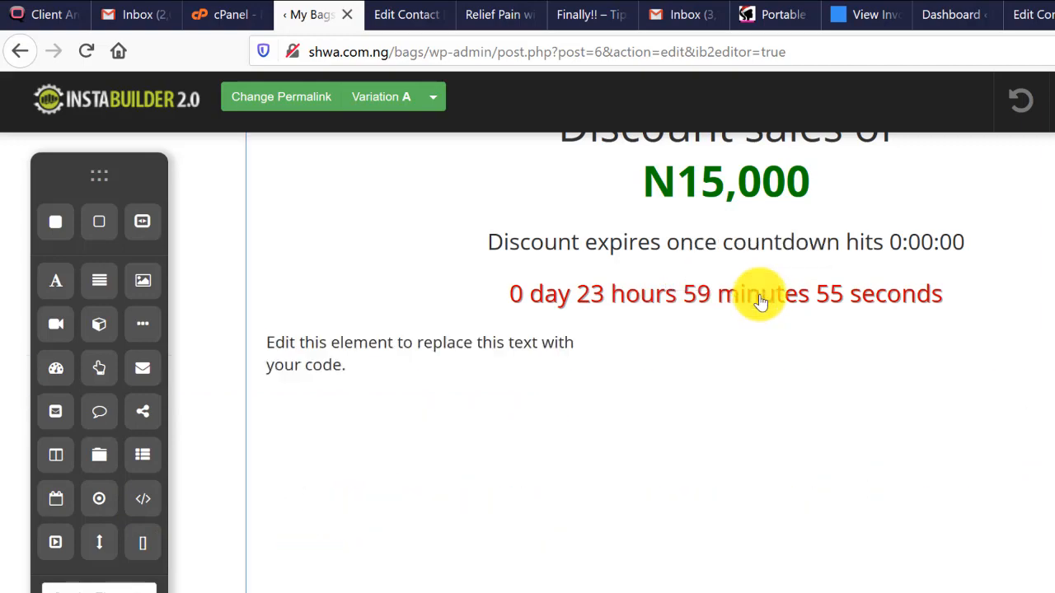
Replace the new code element's placeholder with the shortcode [contact-form-7 id="5" title="Contact form 1"] and centre the element.
click(386, 360)
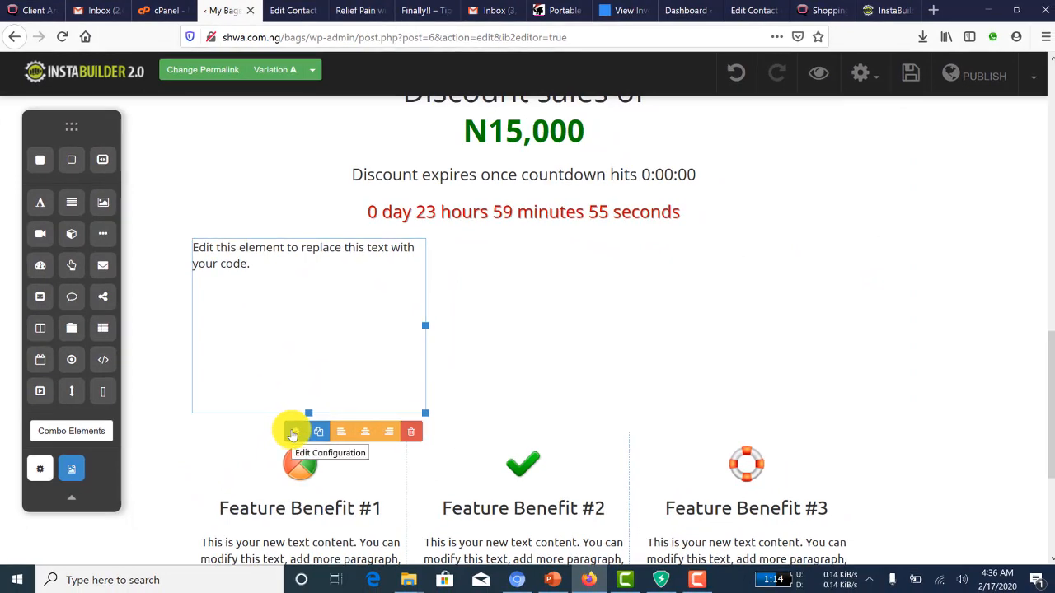
click(292, 435)
click(898, 230)
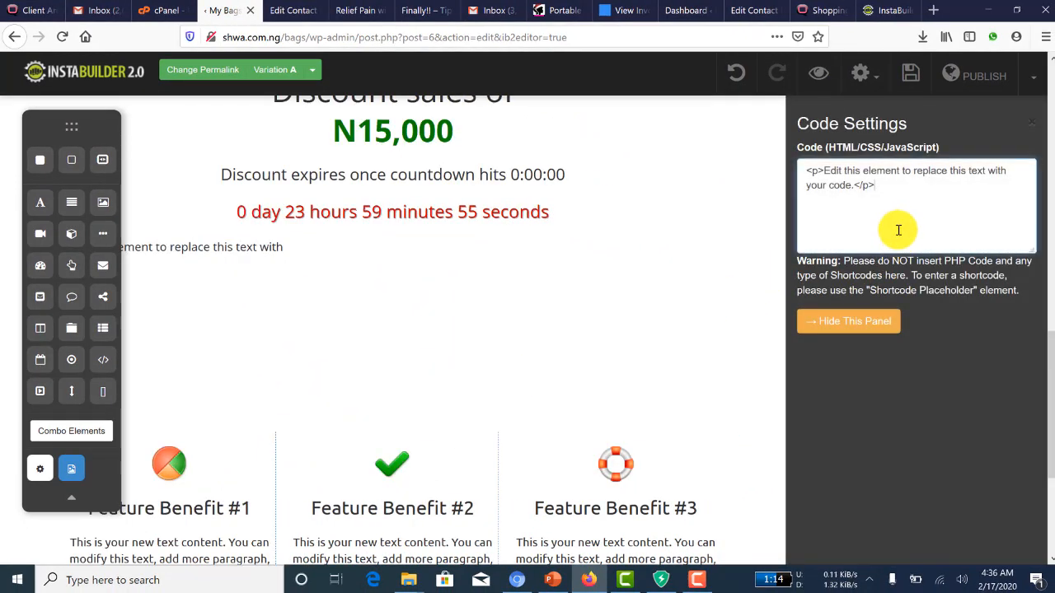
key(ctrl+a)
key(Delete)
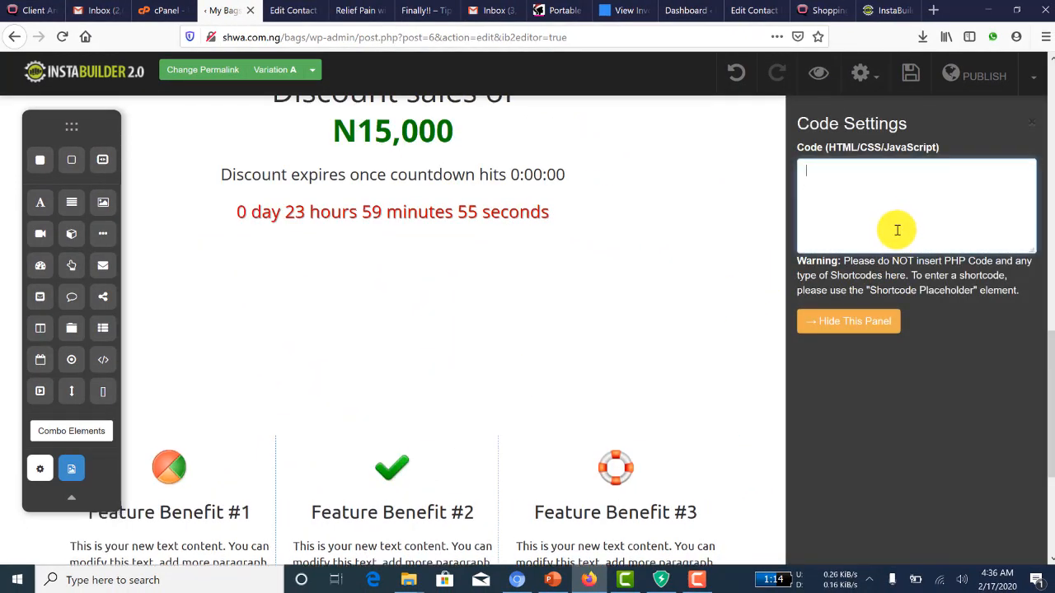
click(819, 331)
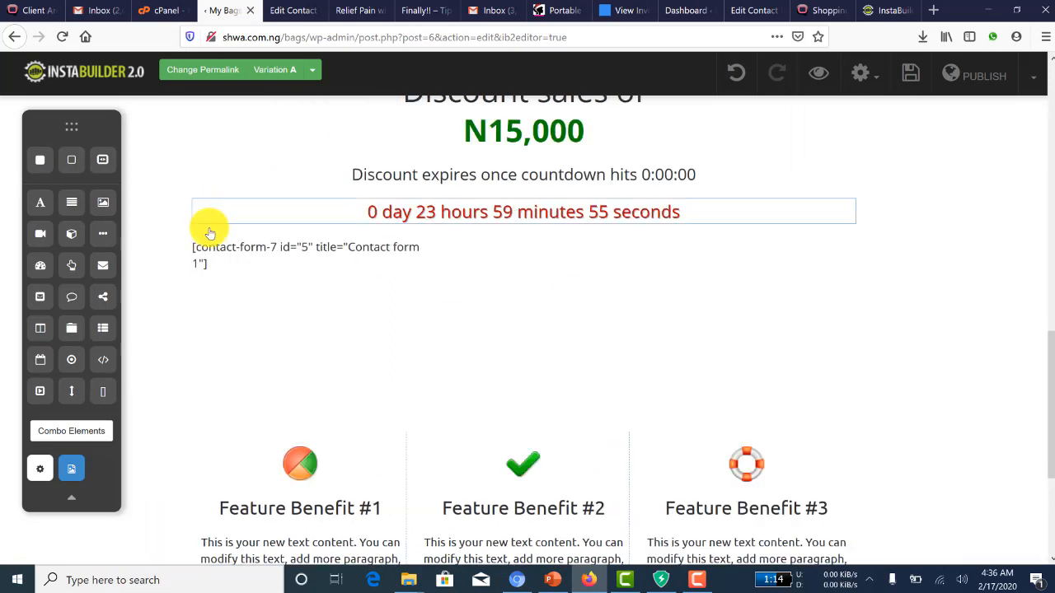
click(290, 285)
click(363, 432)
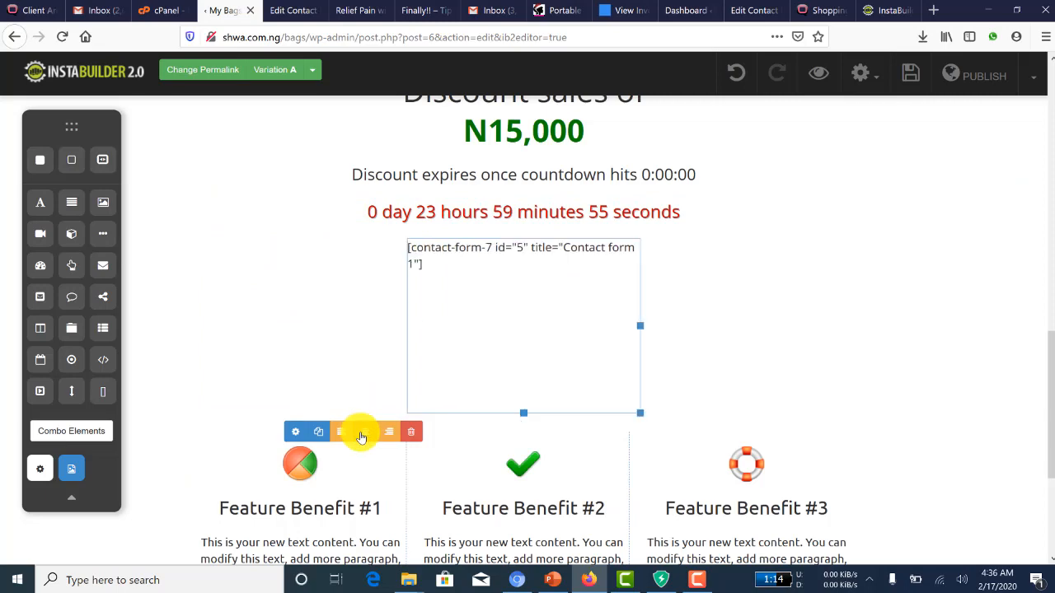
Delete the three-column section containing Feature Benefit #1, #2 and #3 below the form shortcode.
scroll(688, 349, down, 3)
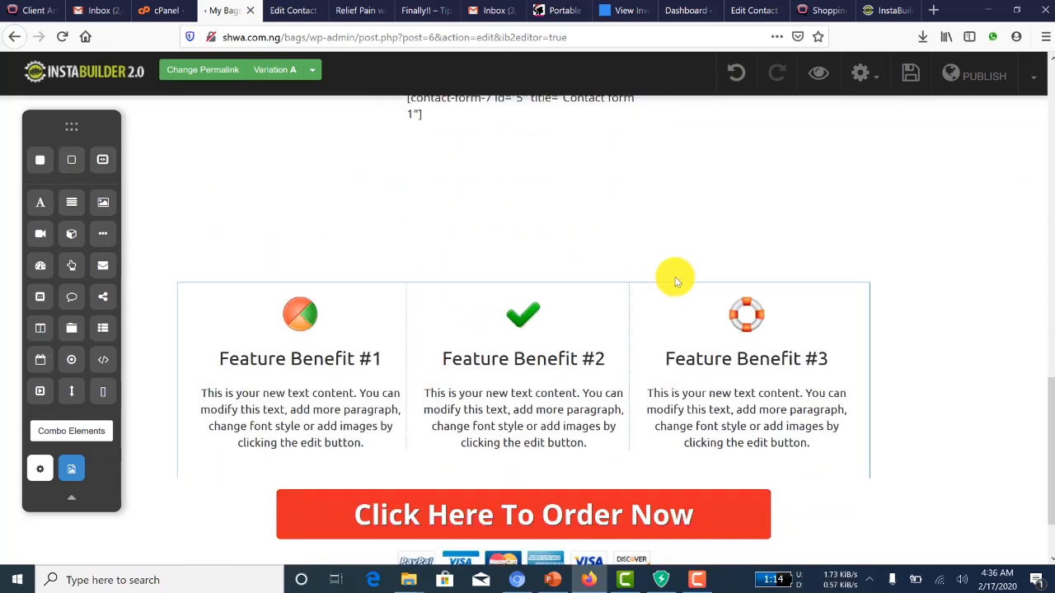
click(805, 315)
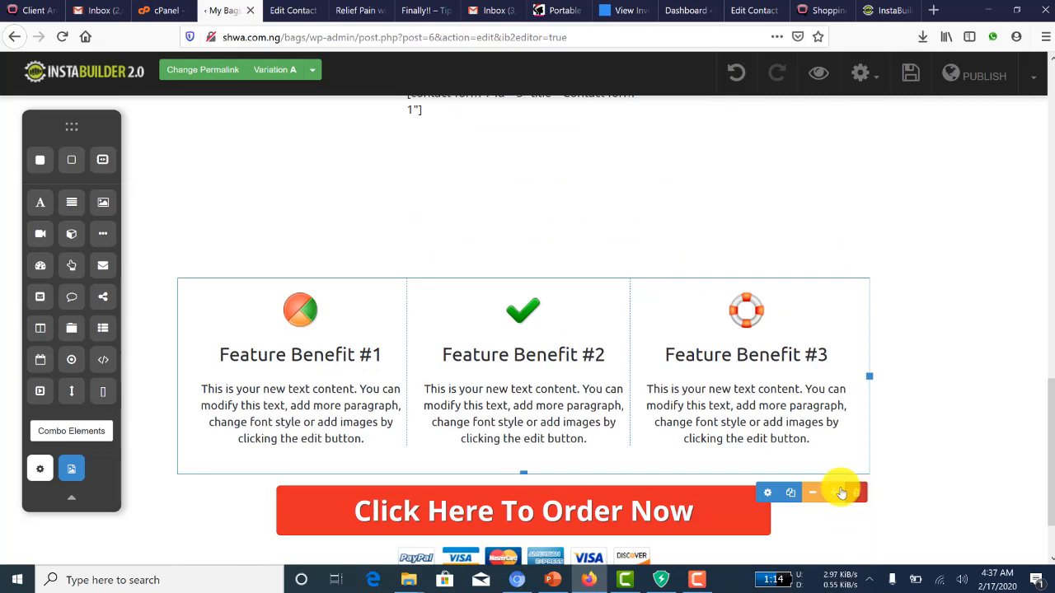
key(Delete)
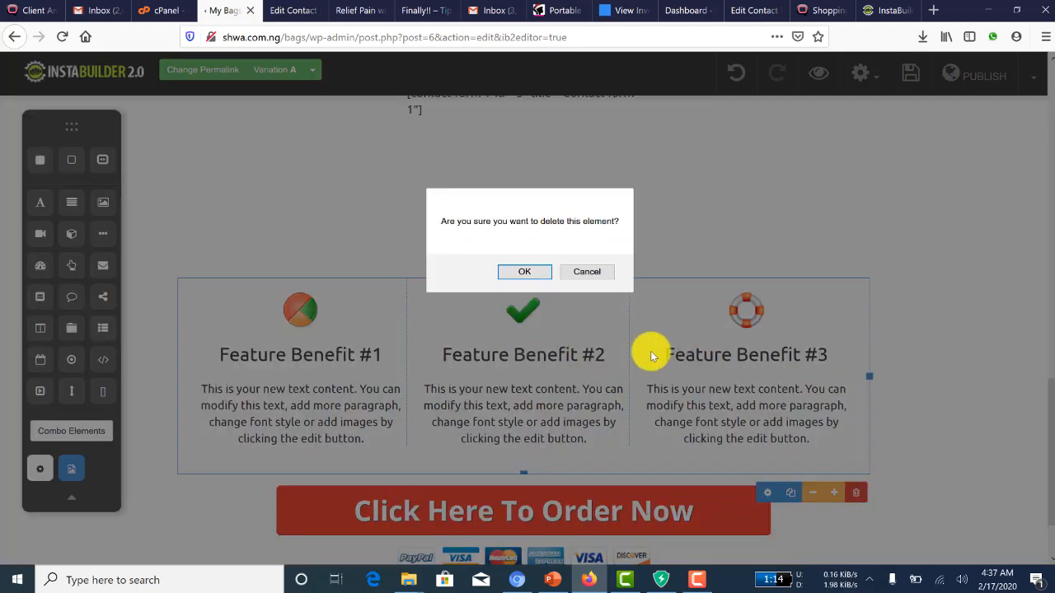
click(529, 272)
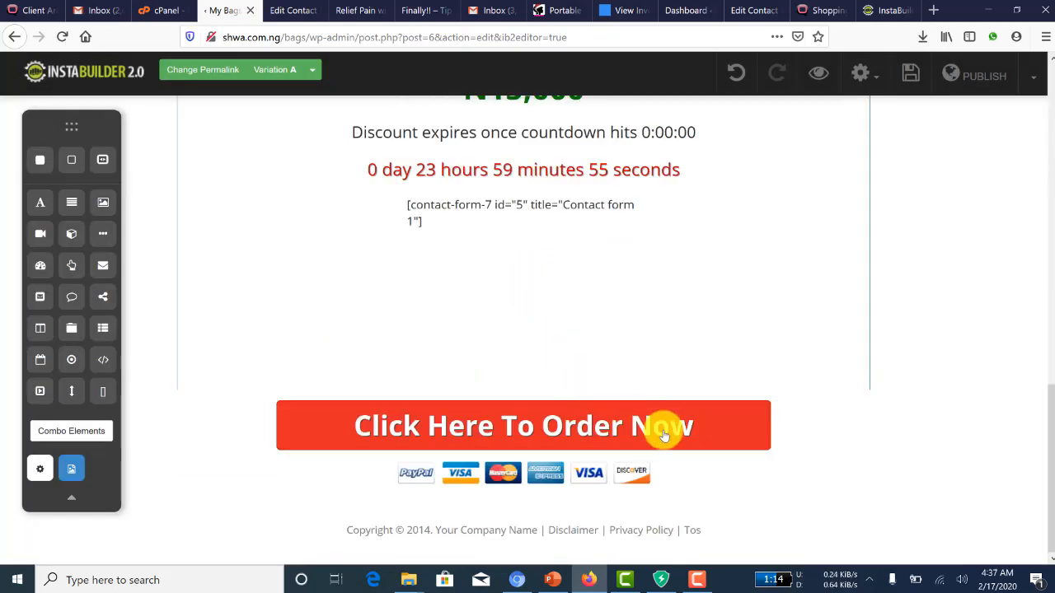
Delete the "Click Here To Order Now" button and the payment card logos image above the footer.
click(738, 421)
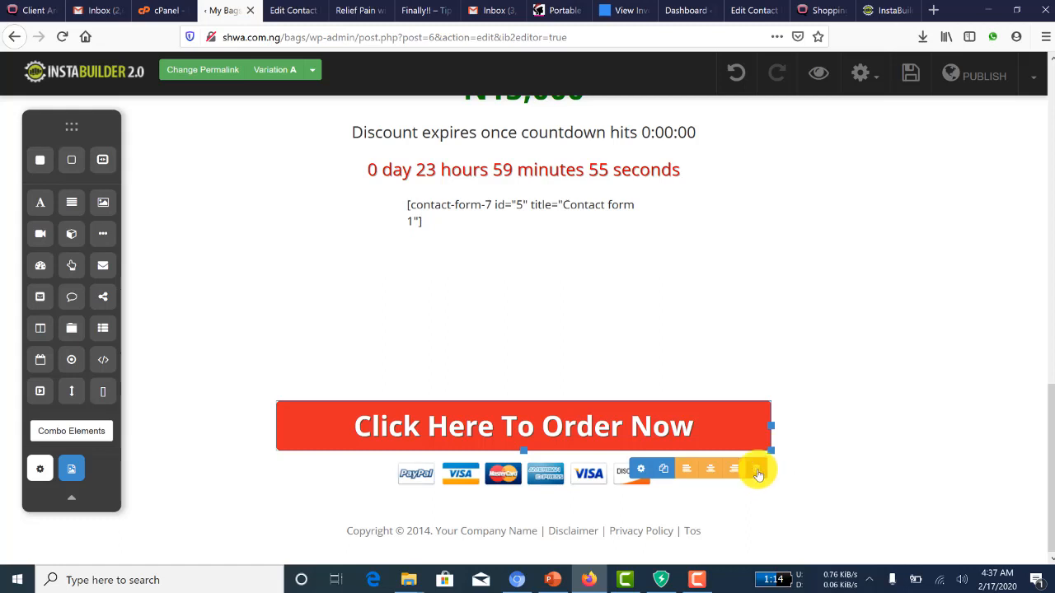
key(Delete)
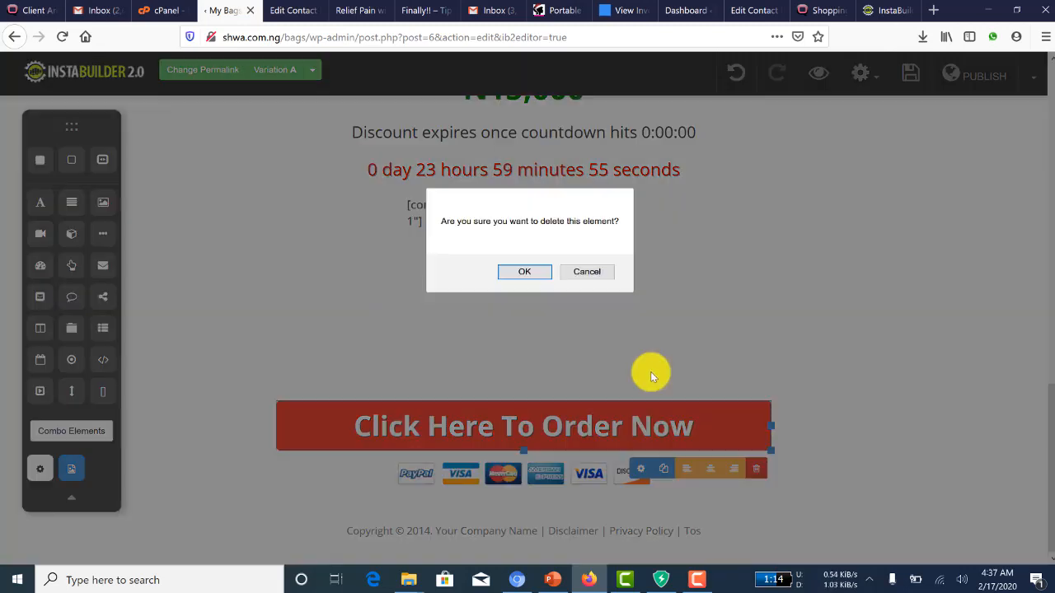
click(524, 272)
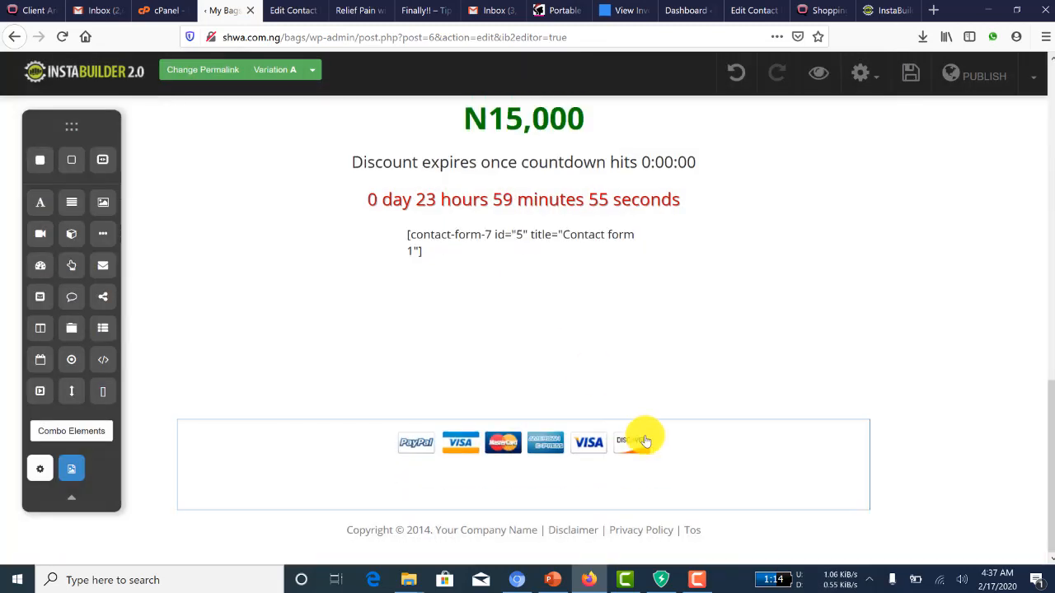
click(641, 431)
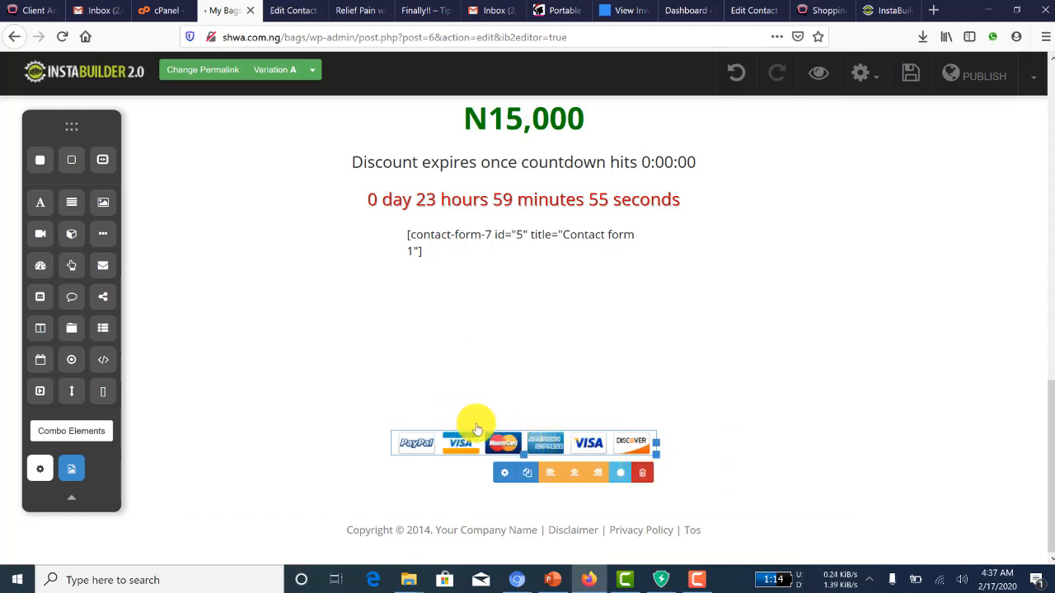
click(641, 476)
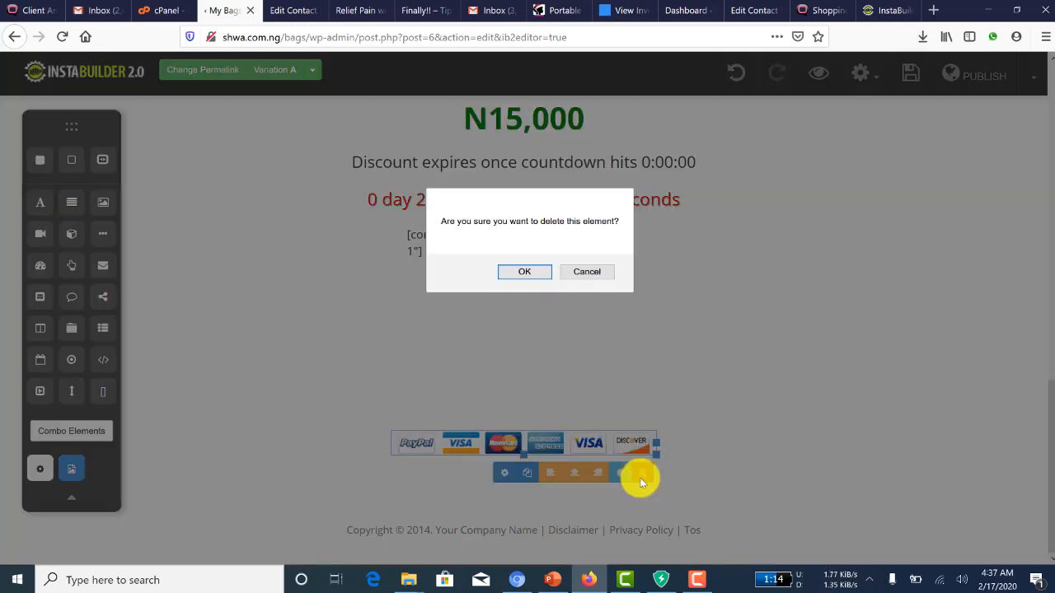
click(511, 276)
scroll(671, 330, up, 10)
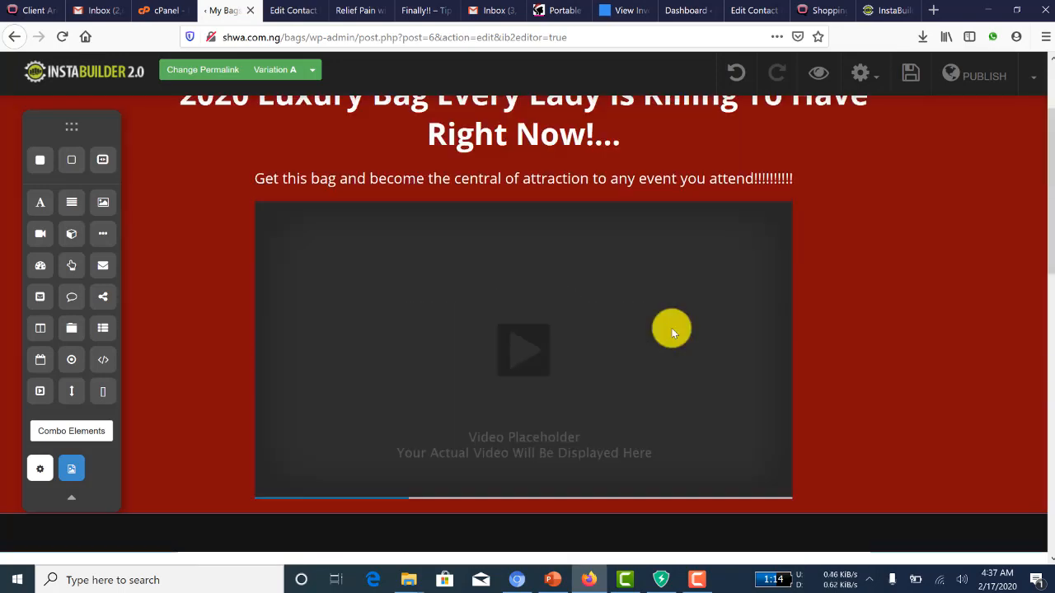
scroll(671, 332, up, 2)
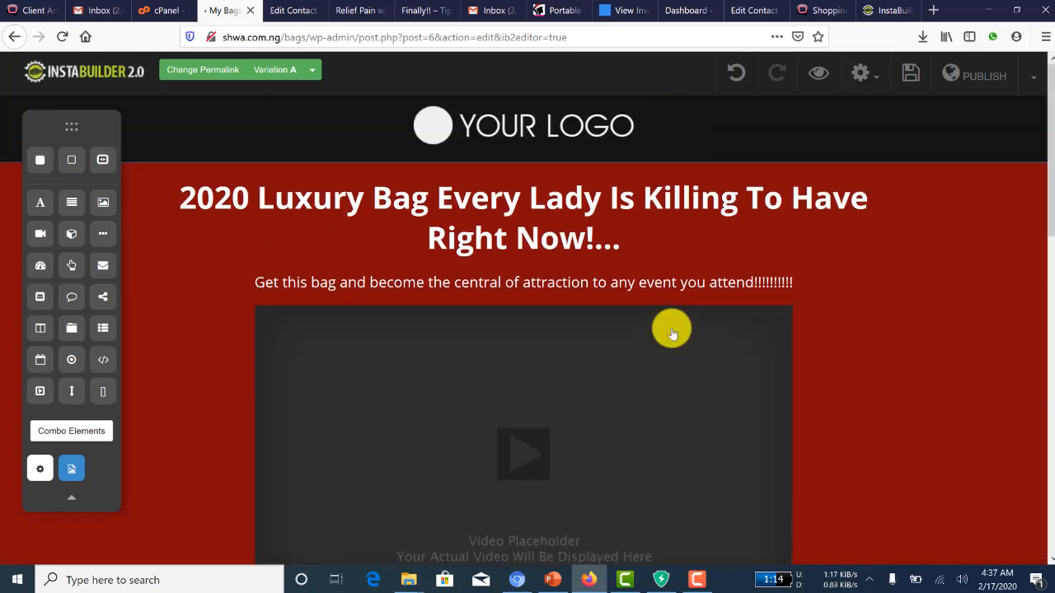
scroll(671, 332, down, 10)
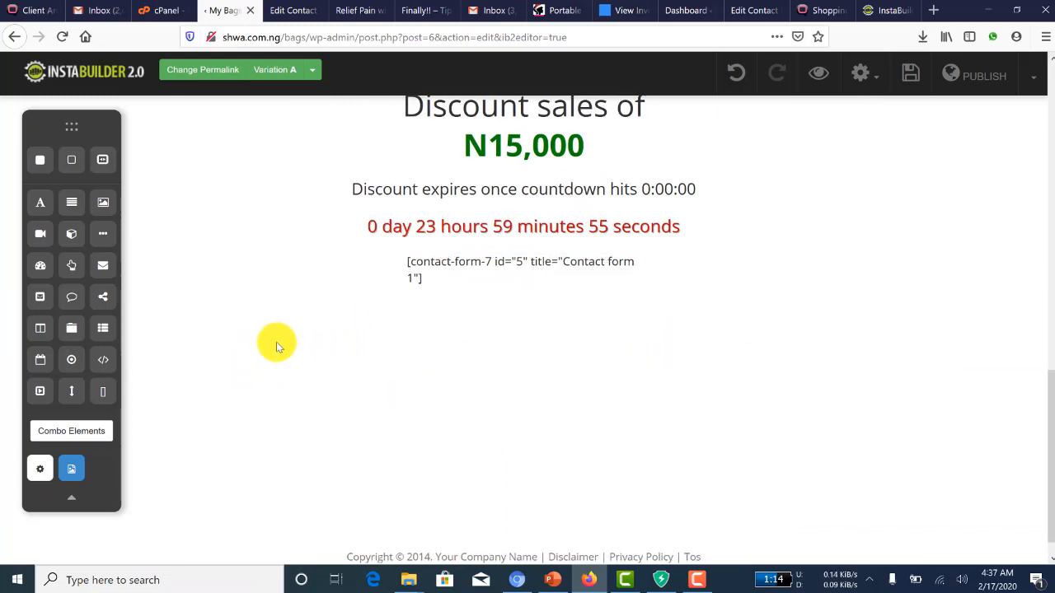
Compare the bag sales page with the price, countdown and order sections of the BeActive reference page.
scroll(248, 360, up, 4)
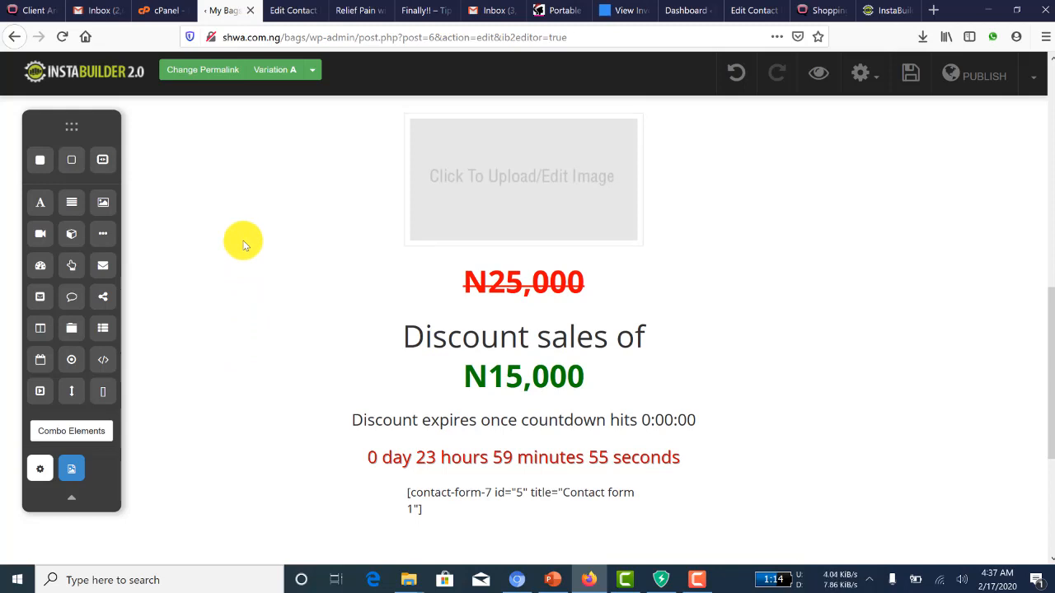
scroll(243, 245, up, 2)
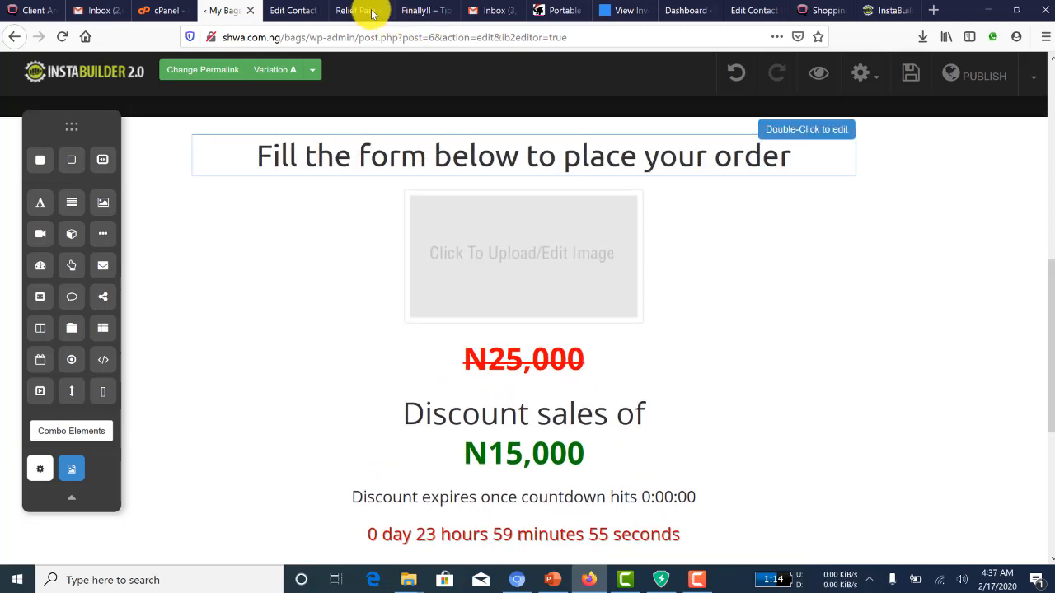
click(359, 10)
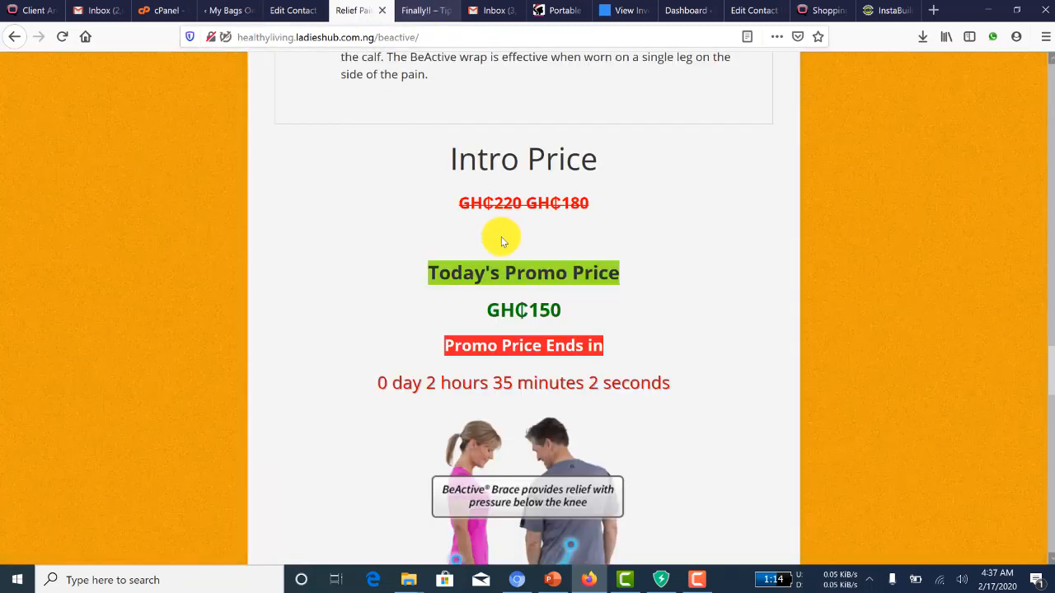
scroll(501, 239, down, 1)
scroll(501, 239, down, 10)
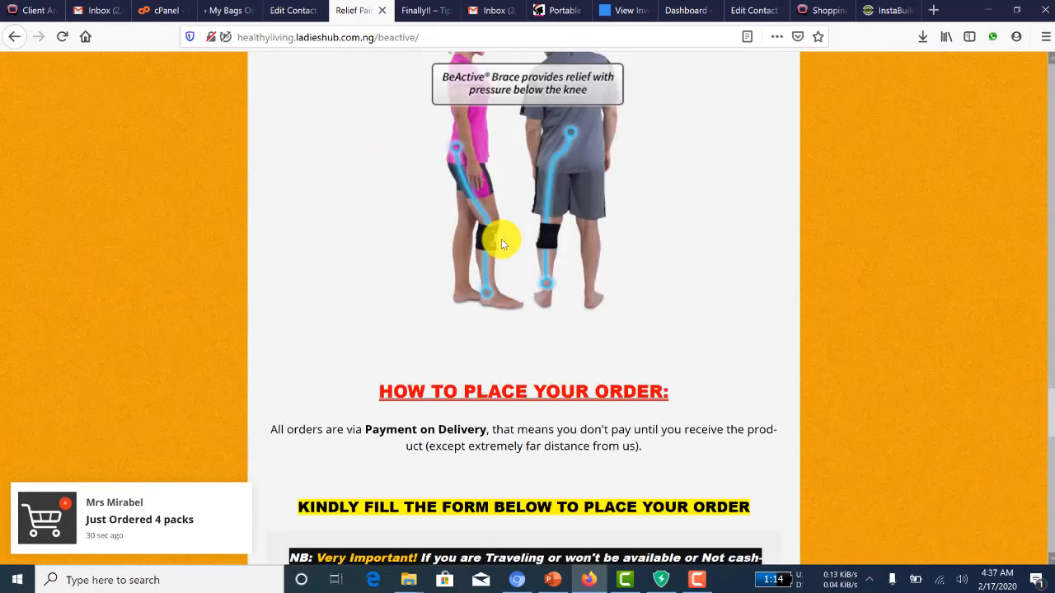
Return to the bag page editor and change the page's permalink slug to guccibag.
click(216, 10)
scroll(808, 317, up, 6)
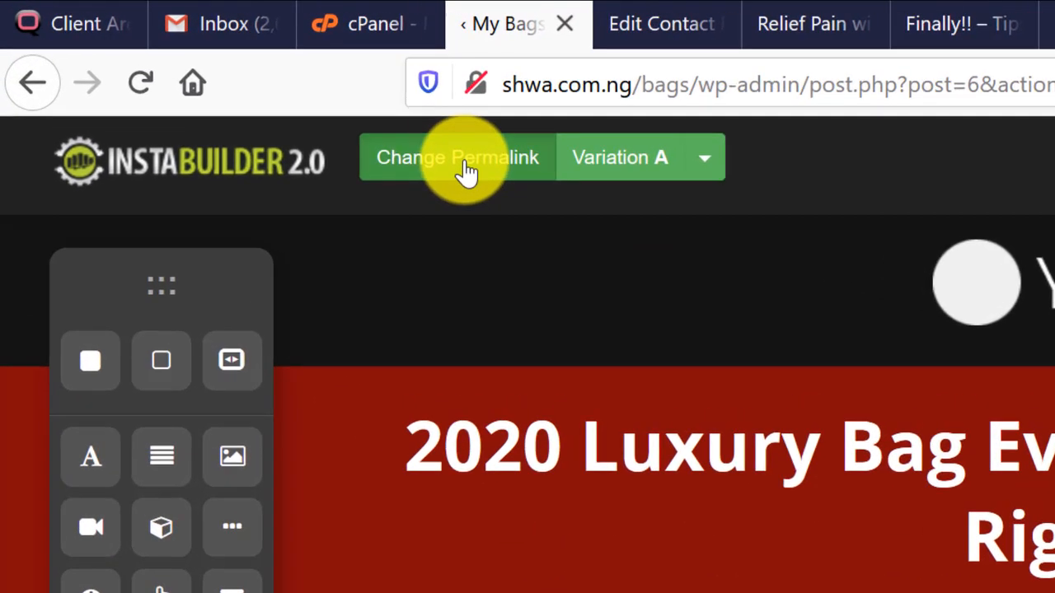
click(416, 161)
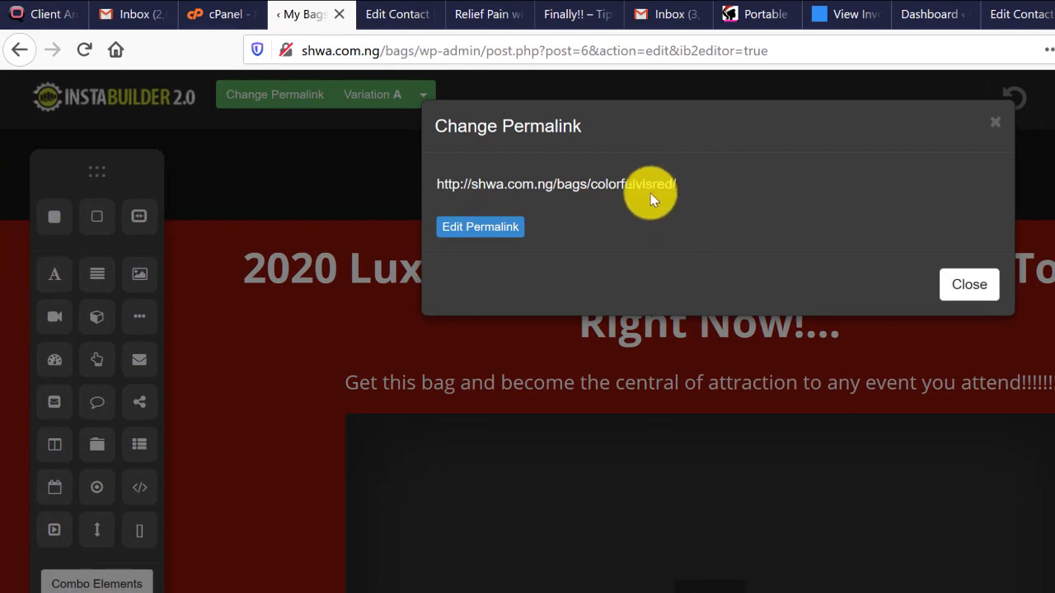
click(467, 229)
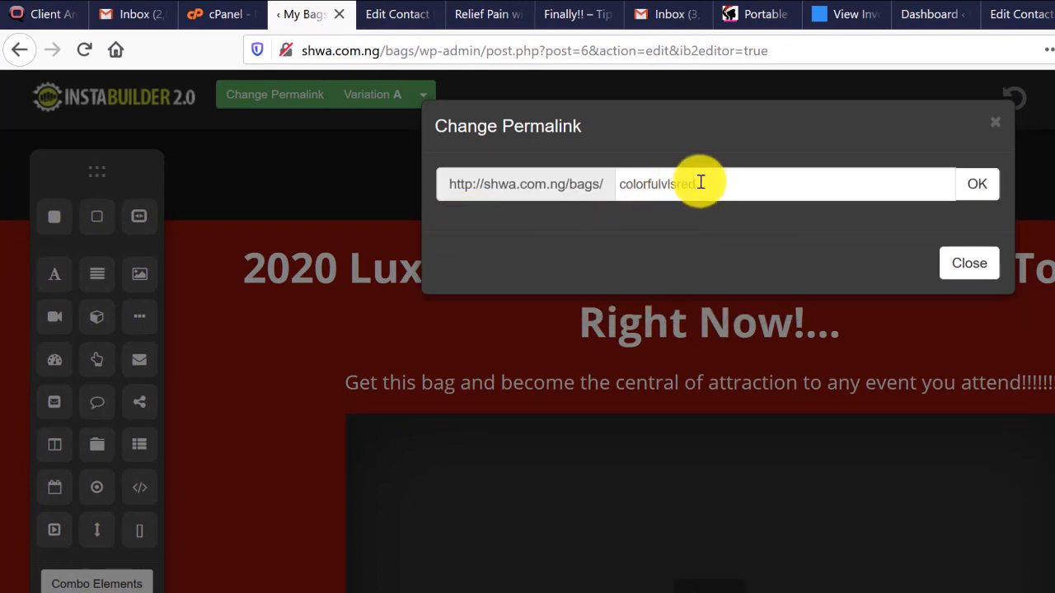
drag(705, 184, 607, 191)
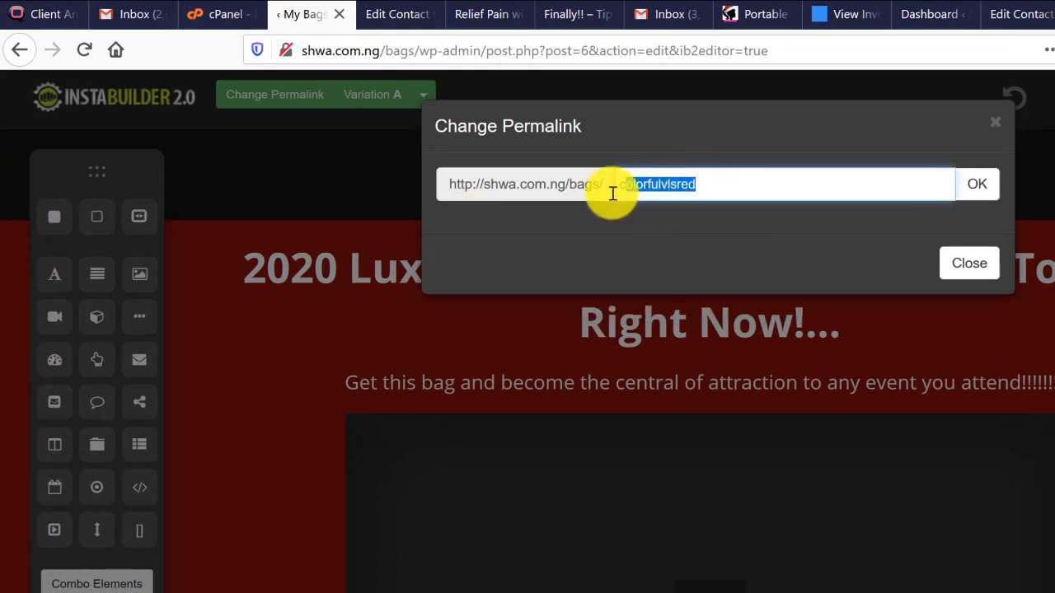
click(645, 187)
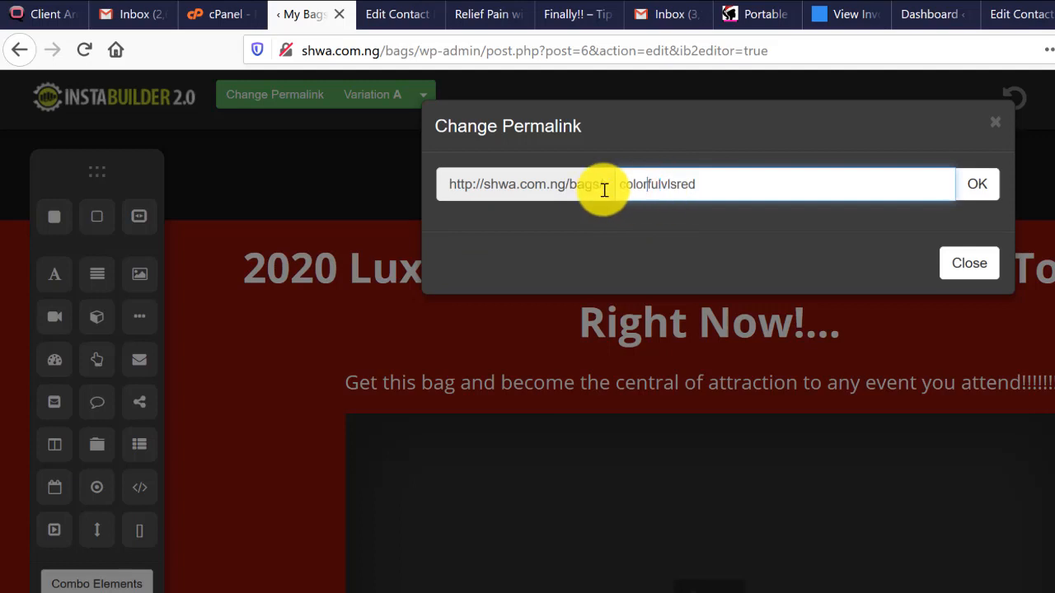
click(695, 180)
drag(720, 185, 582, 185)
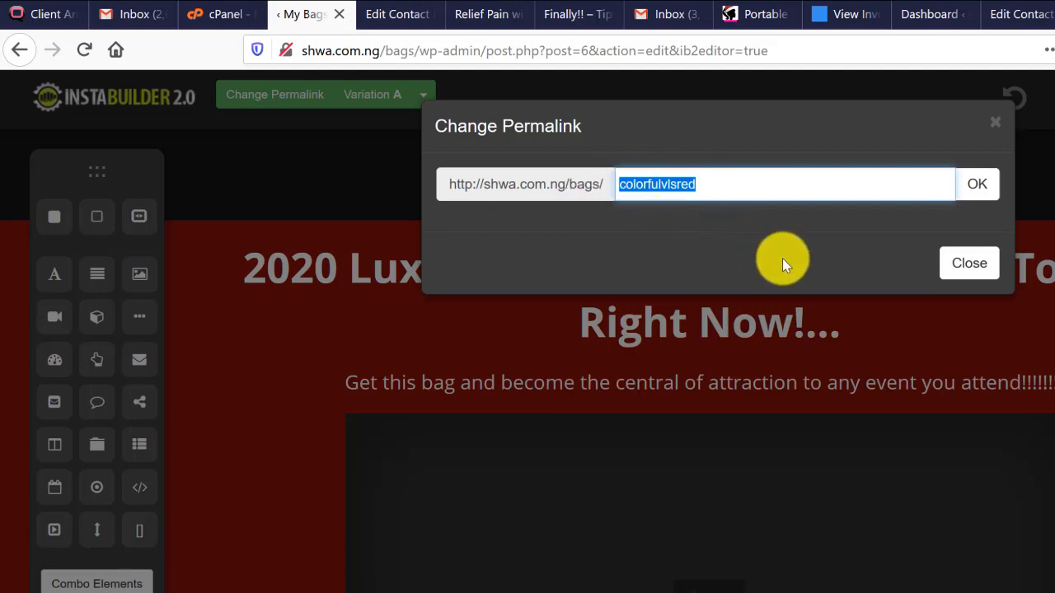
text(gu)
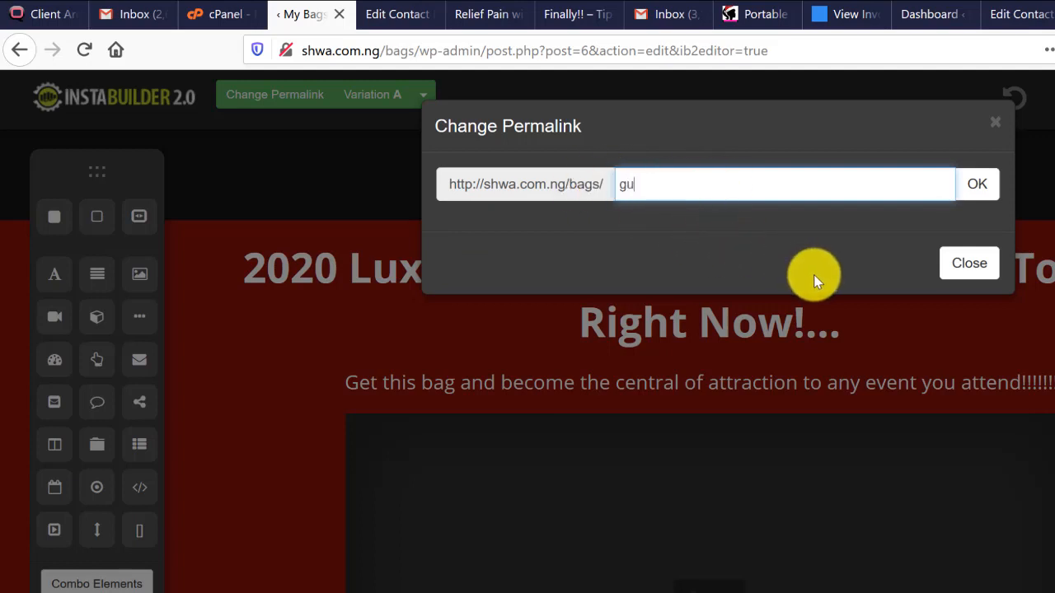
text(ccibag)
click(976, 188)
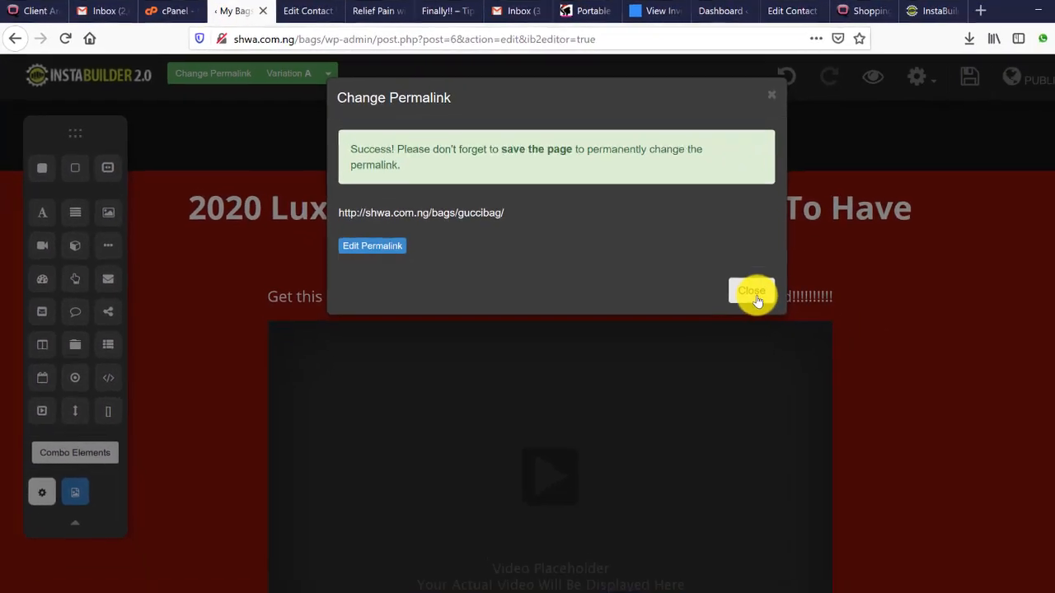
click(969, 263)
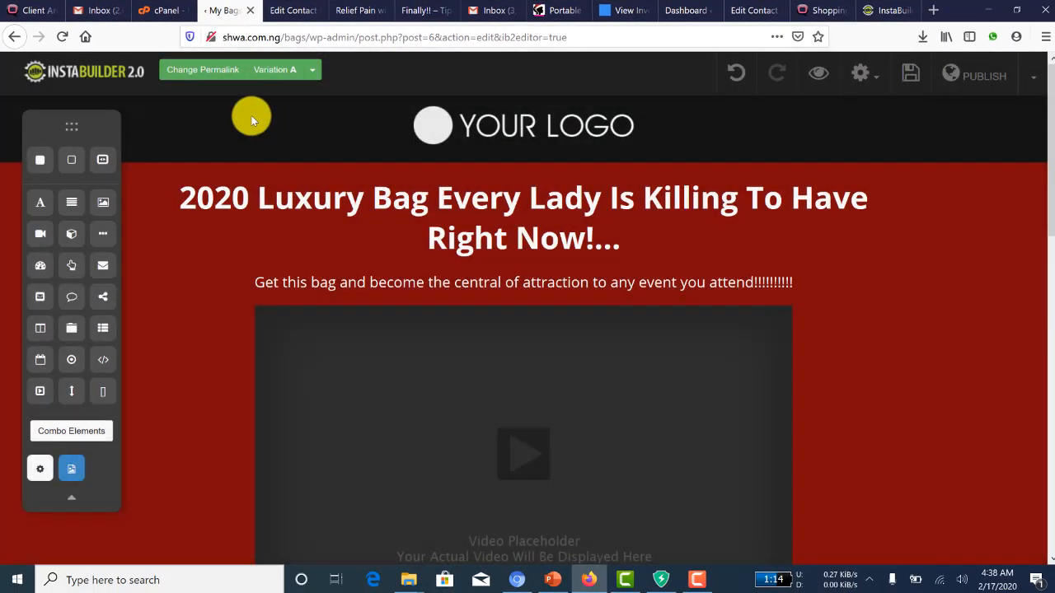
Publish the bag page and open its guccibag permalink in a new browser tab.
click(973, 76)
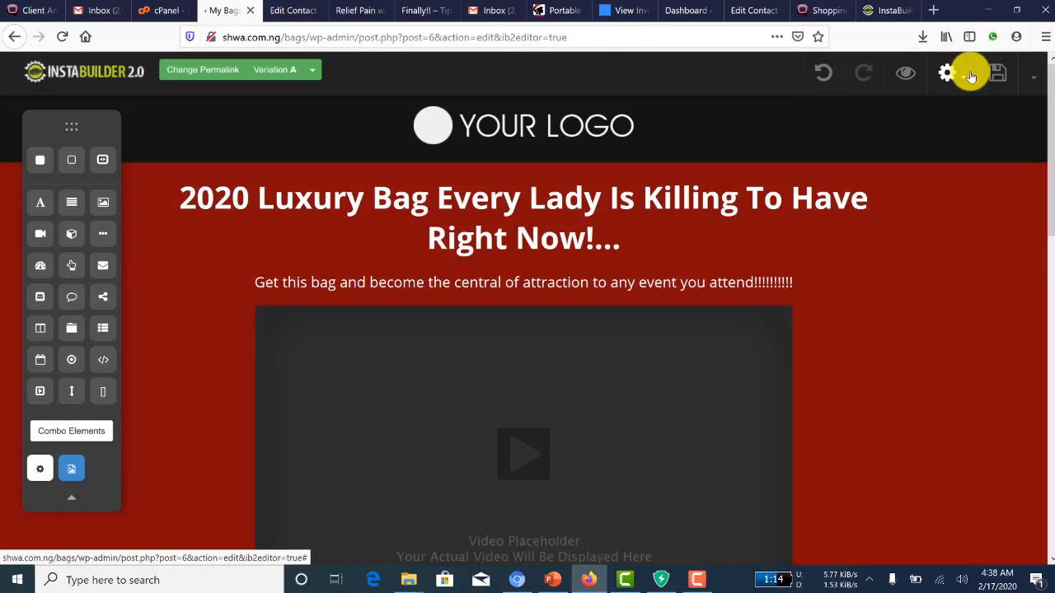
click(198, 72)
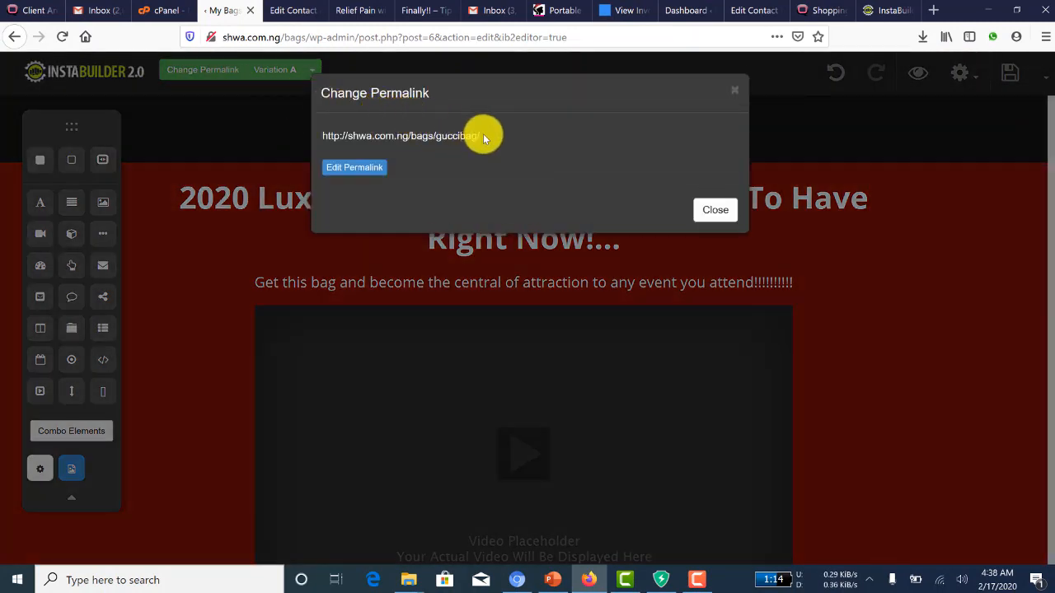
drag(485, 138, 380, 143)
right_click(350, 140)
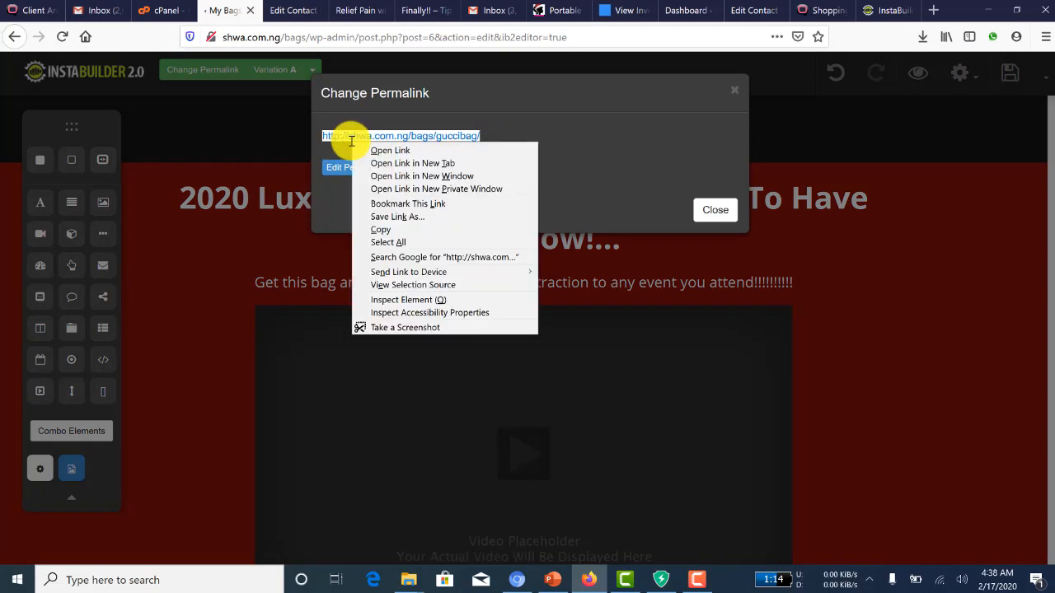
click(382, 164)
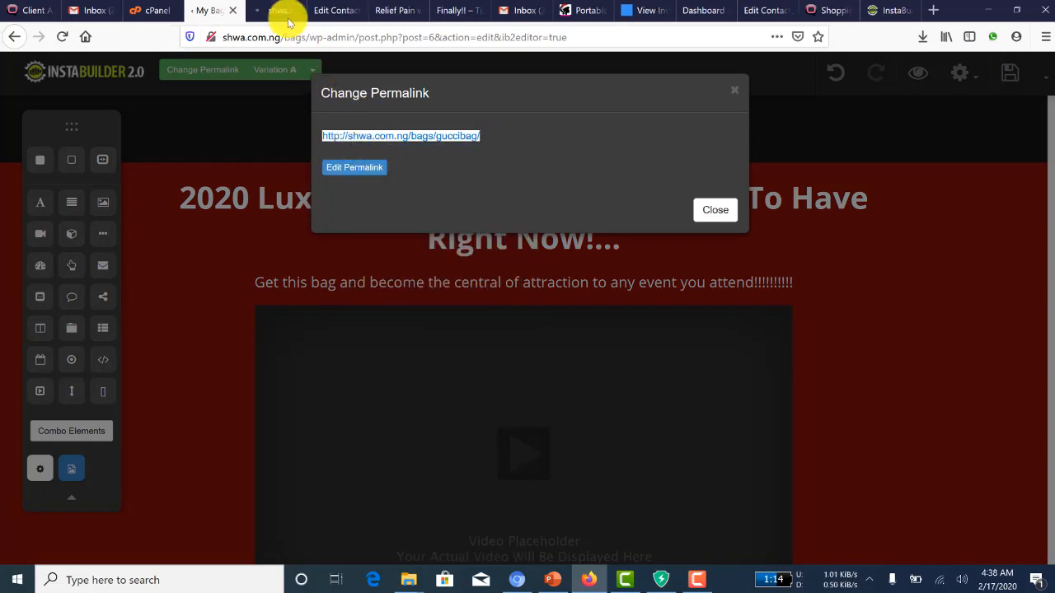
click(279, 10)
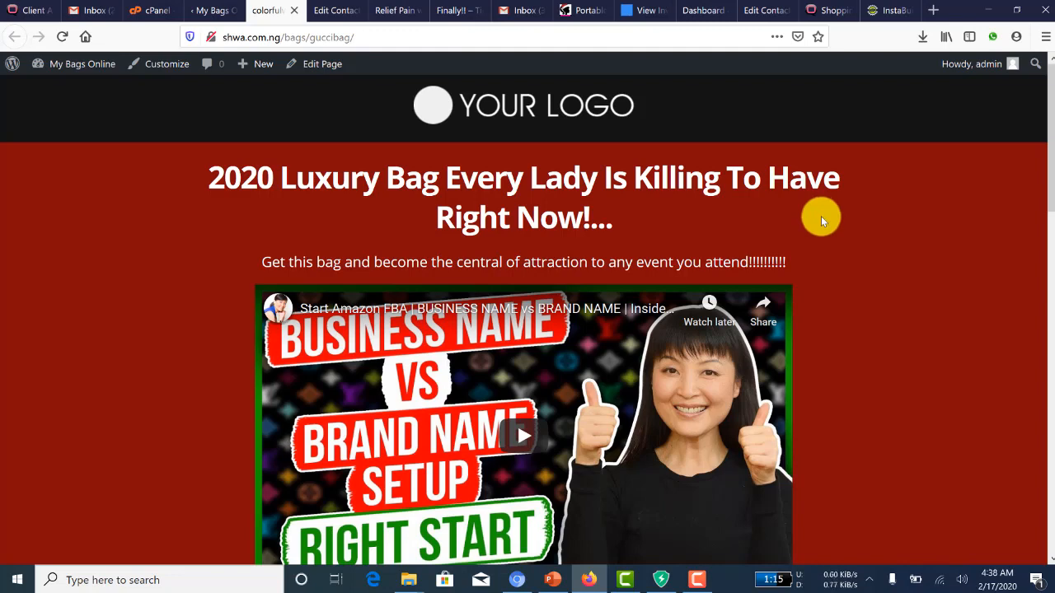
Examine the published page from the headline and video down through the prices, countdown and order form.
scroll(821, 215, down, 3)
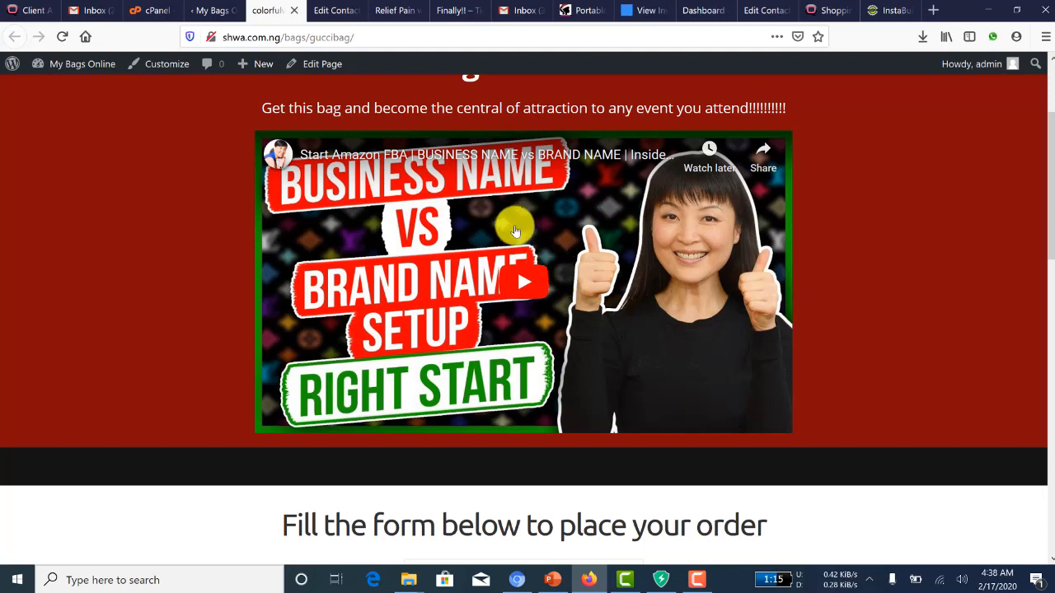
scroll(631, 271, down, 1)
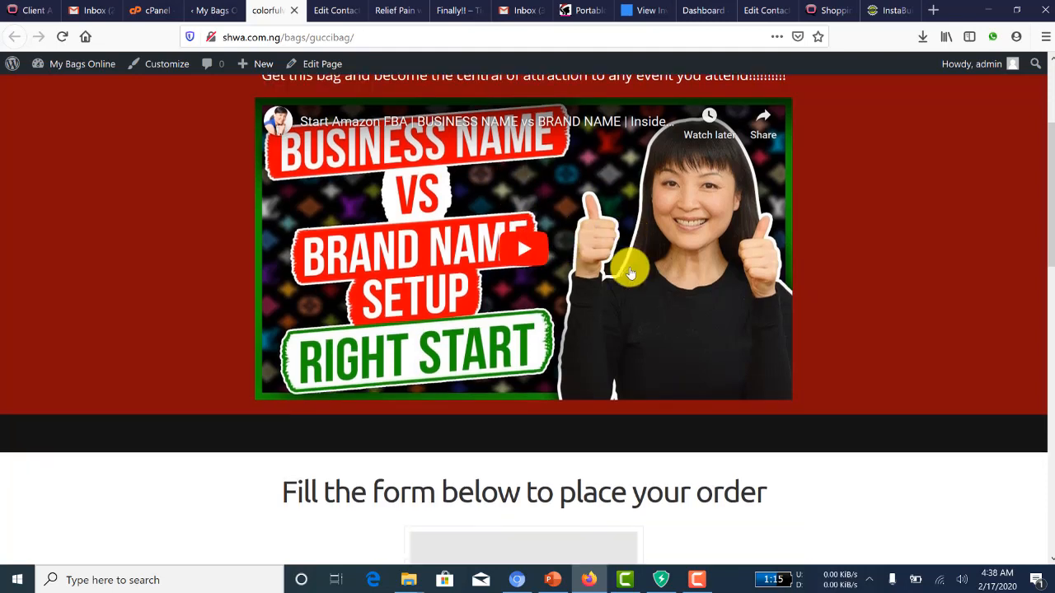
scroll(630, 272, down, 5)
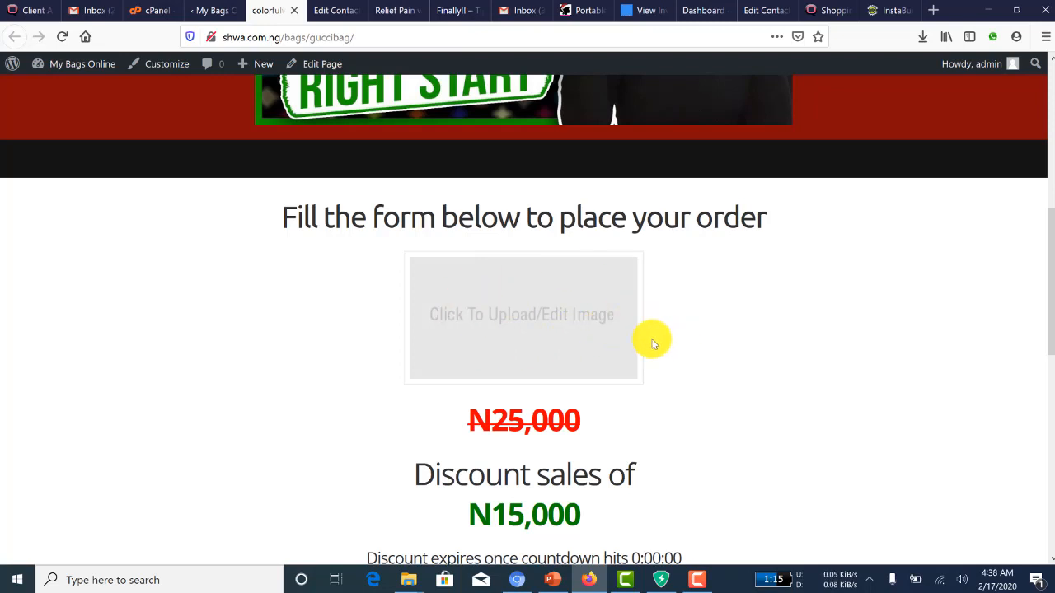
scroll(605, 334, down, 5)
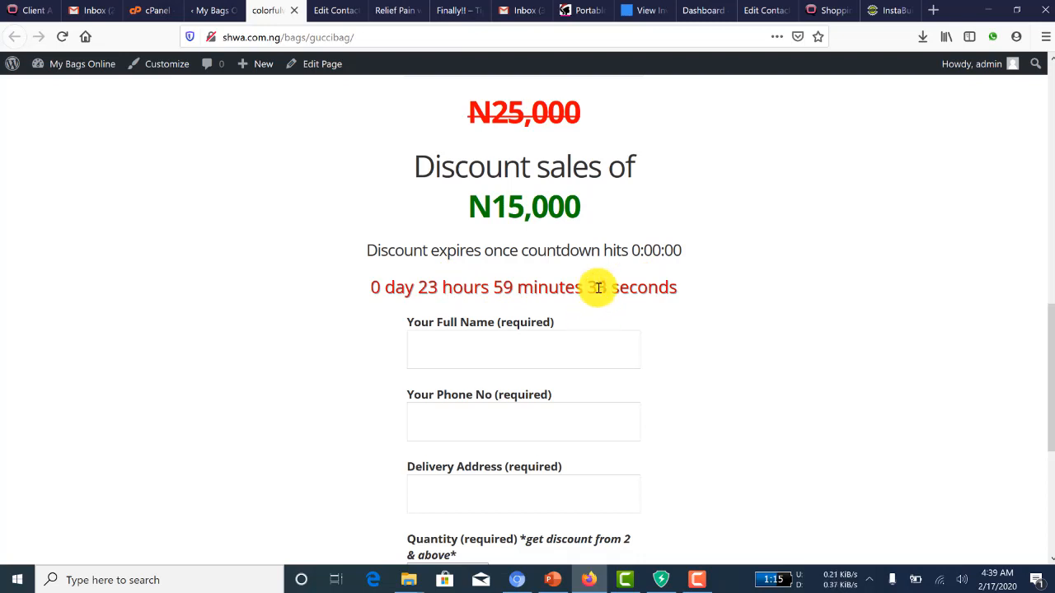
scroll(599, 287, down, 3)
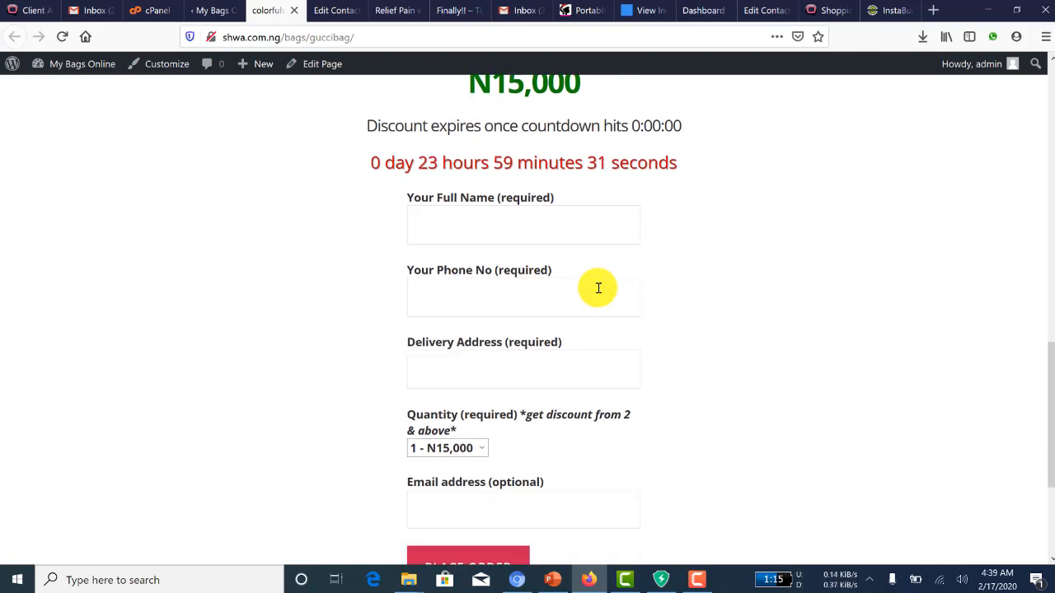
scroll(599, 287, down, 1)
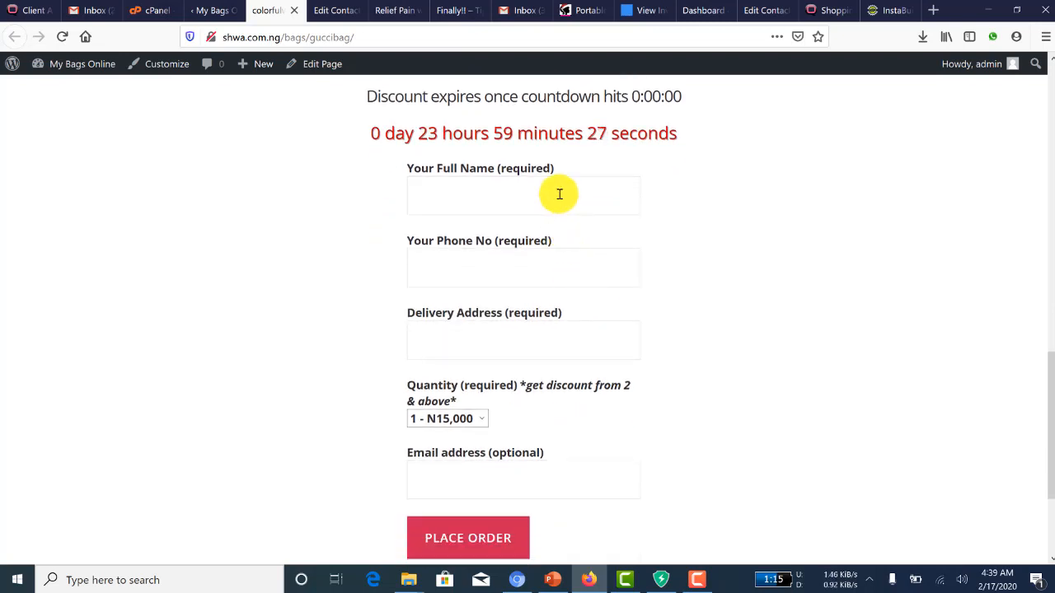
scroll(558, 194, up, 4)
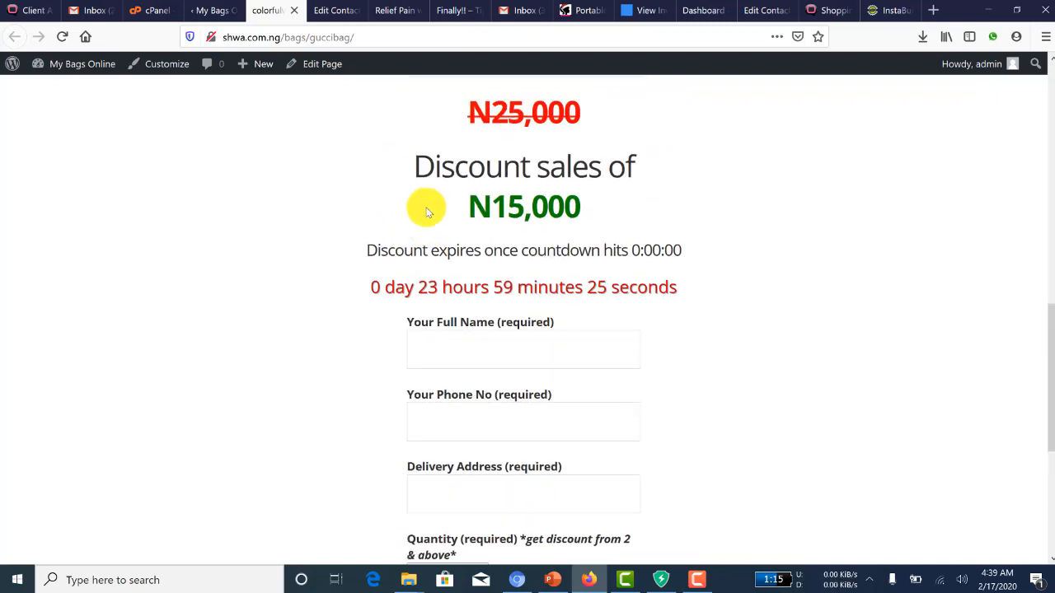
scroll(522, 223, down, 2)
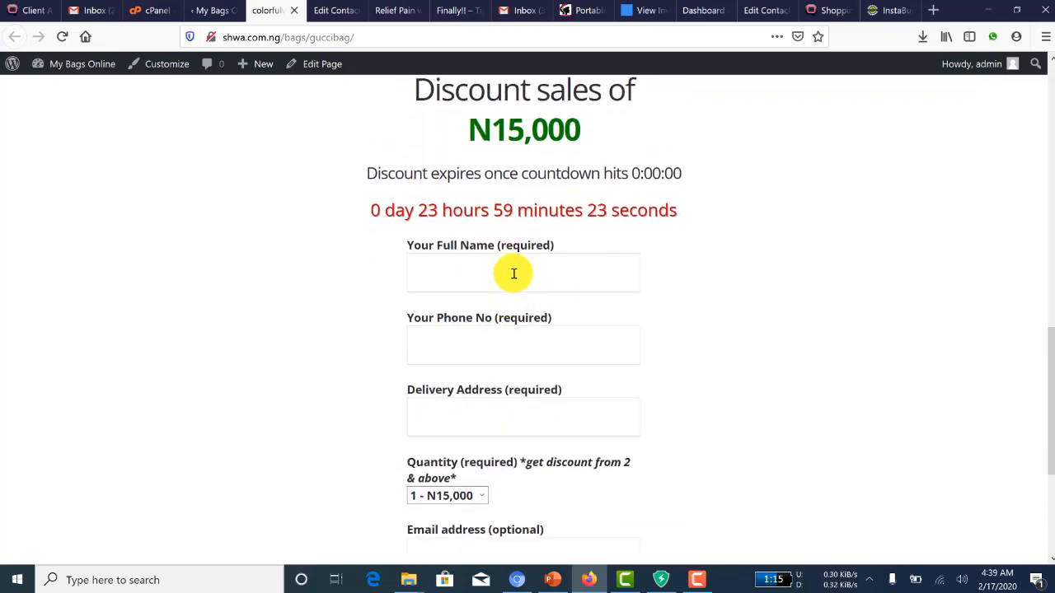
Try out the order form's entry fields and choose 2 - N28,500 as the quantity.
click(484, 350)
click(474, 412)
scroll(474, 412, down, 4)
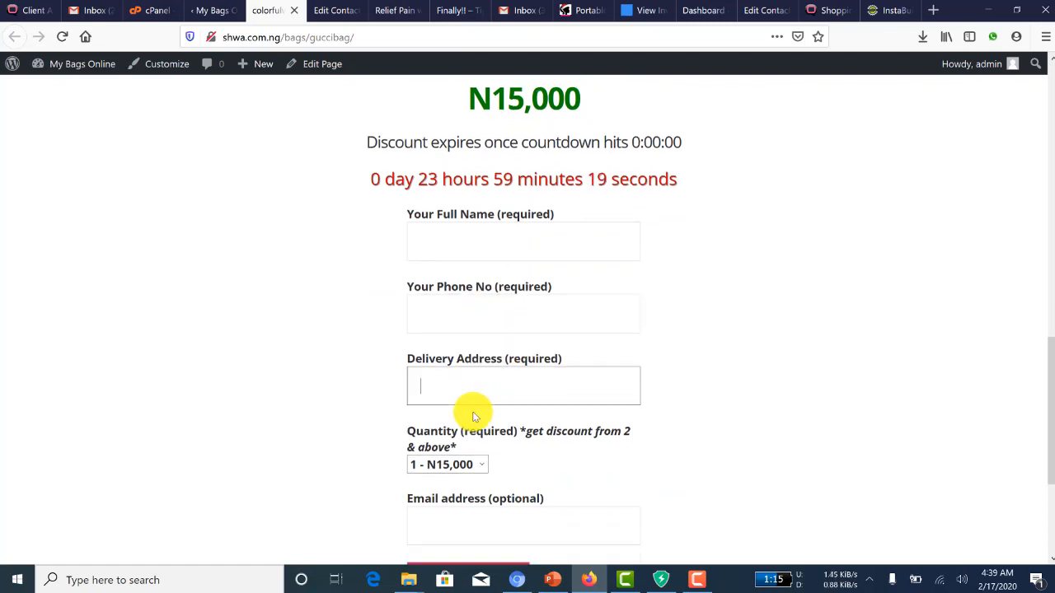
click(479, 344)
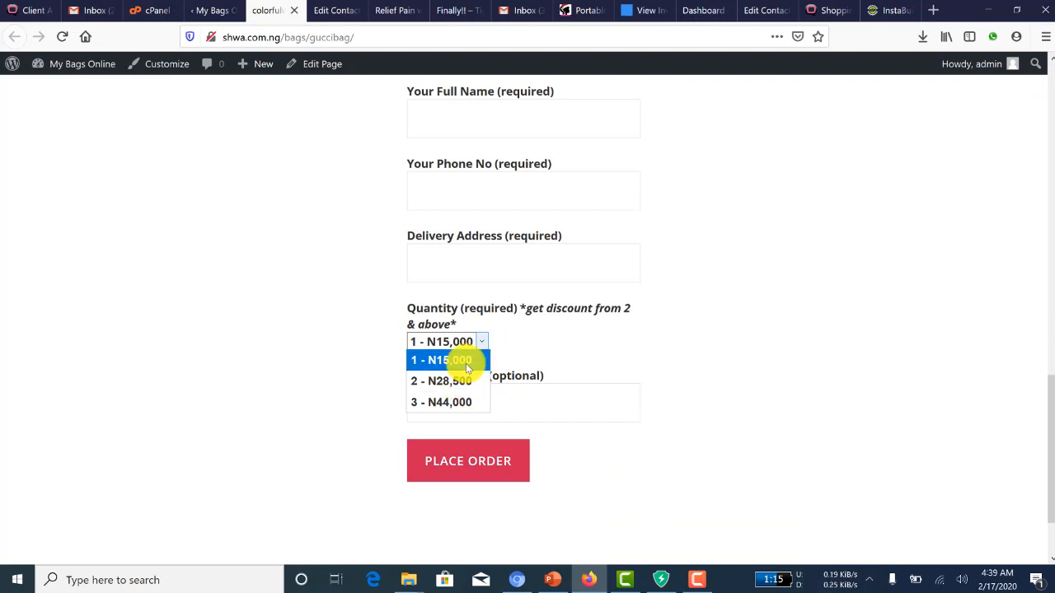
click(463, 383)
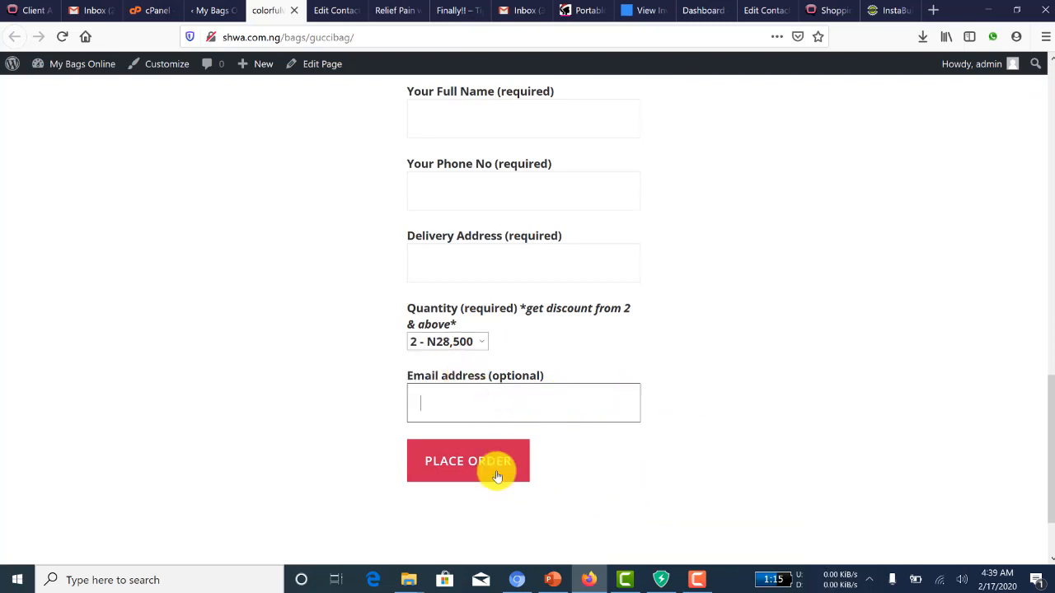
scroll(775, 408, down, 2)
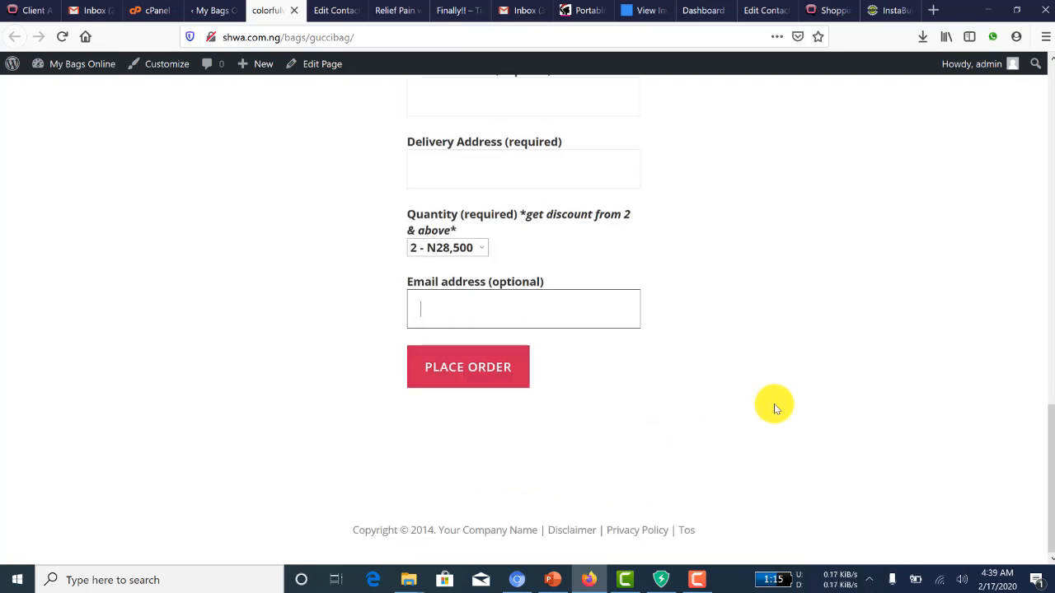
click(775, 408)
Review the whole live sales page once more, from the logo header to the footer and back.
scroll(775, 408, up, 6)
scroll(775, 408, up, 8)
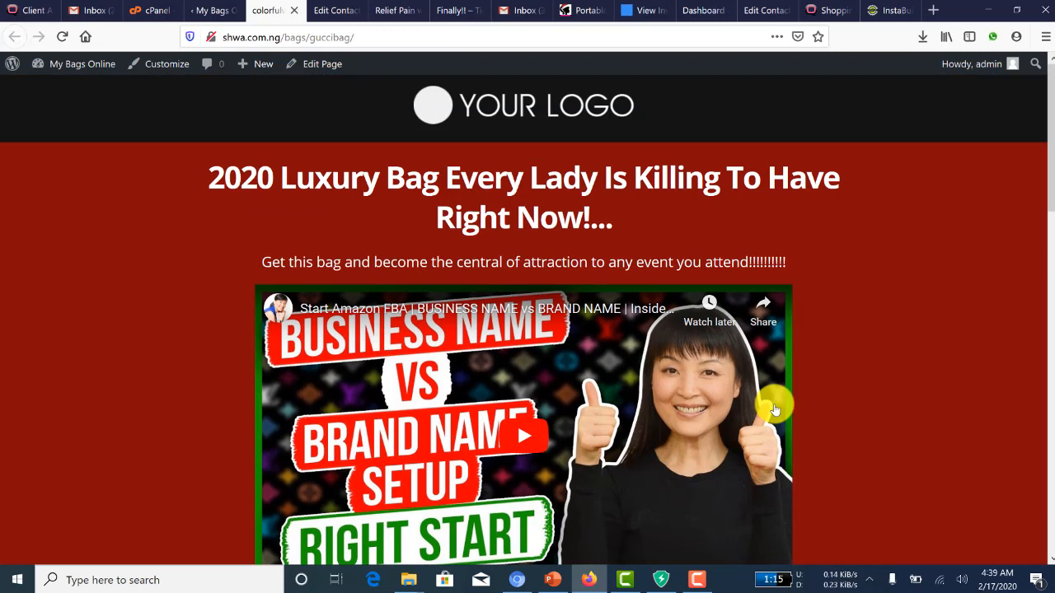
scroll(774, 408, down, 10)
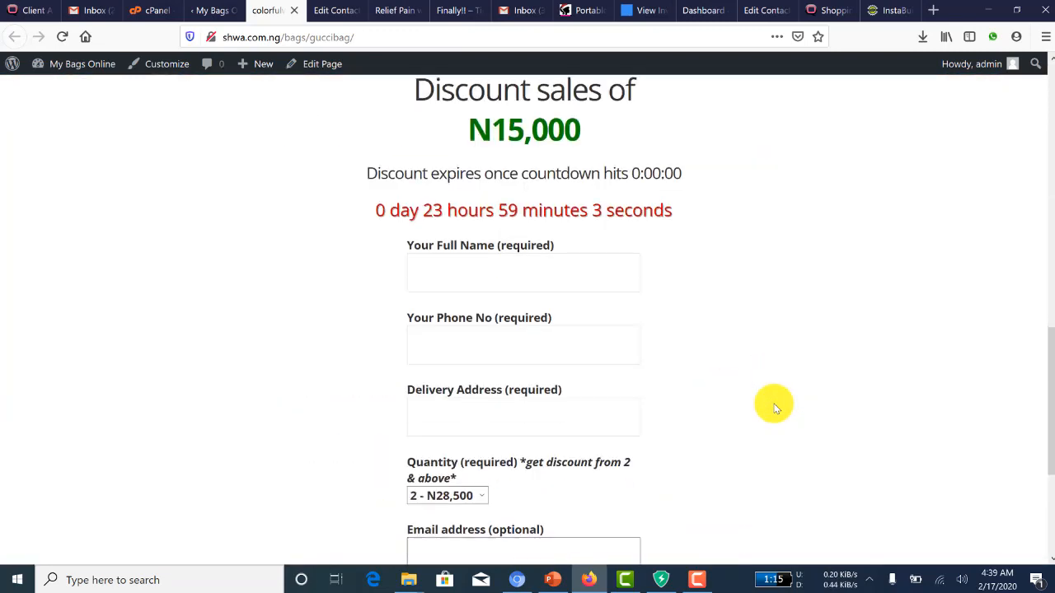
scroll(774, 409, down, 3)
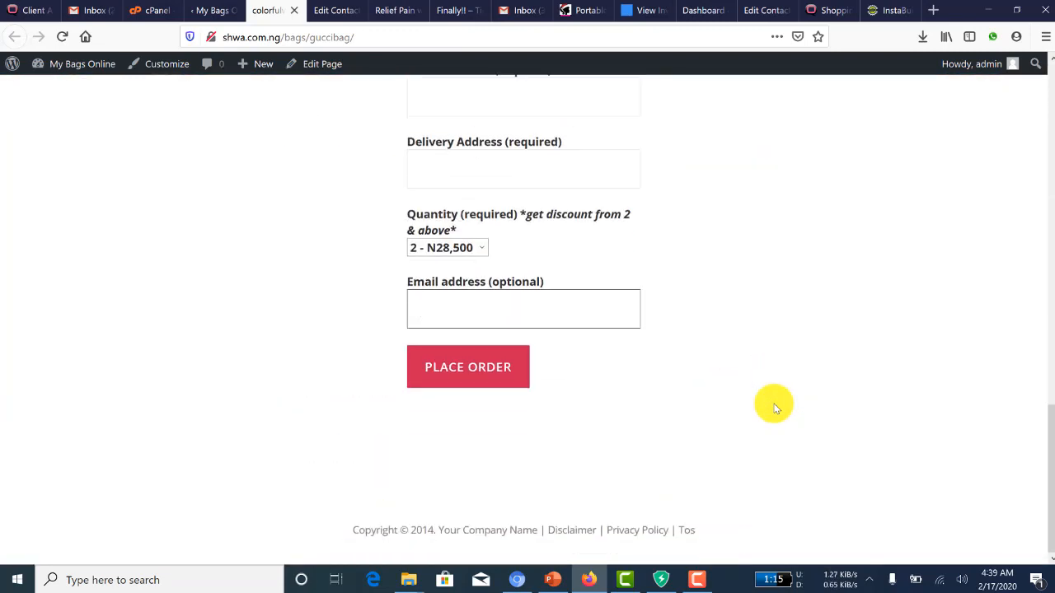
scroll(774, 409, up, 12)
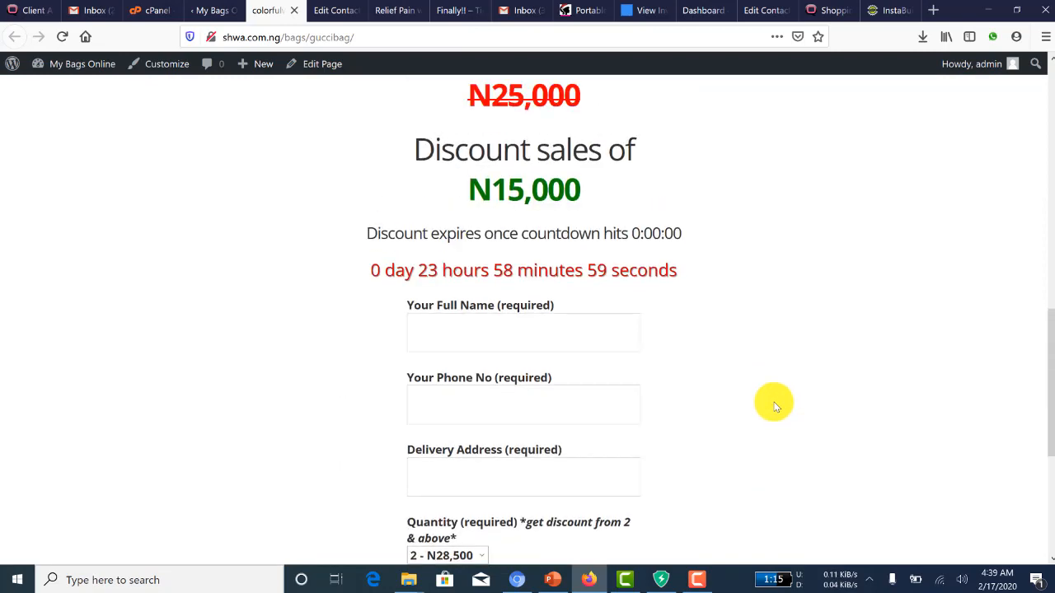
scroll(773, 407, up, 5)
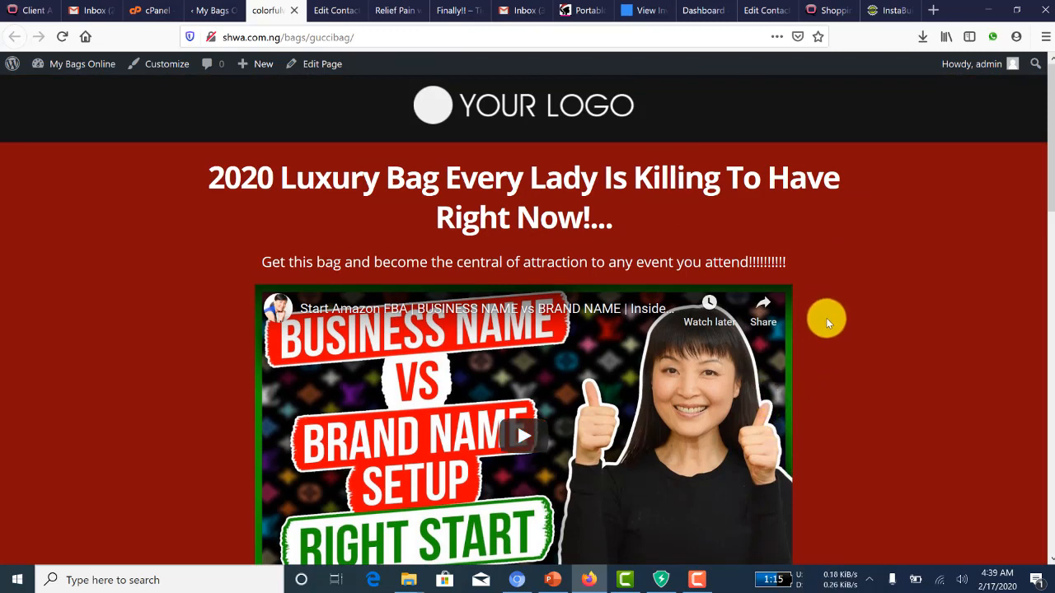
Recheck the live guccibag page from its headline and video down to the order form's optional email field and footer.
scroll(825, 319, down, 5)
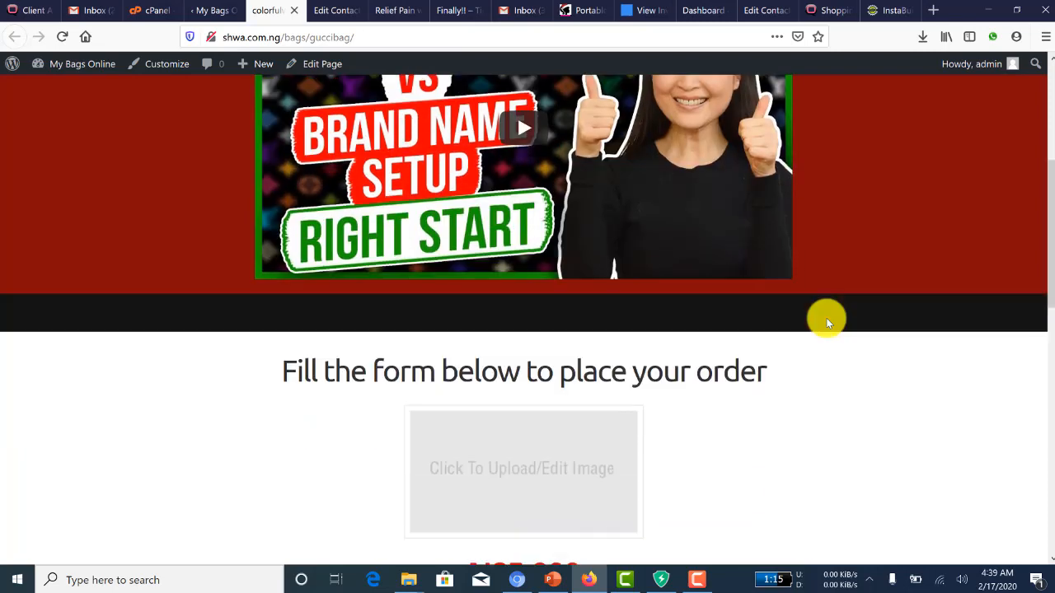
scroll(826, 319, down, 5)
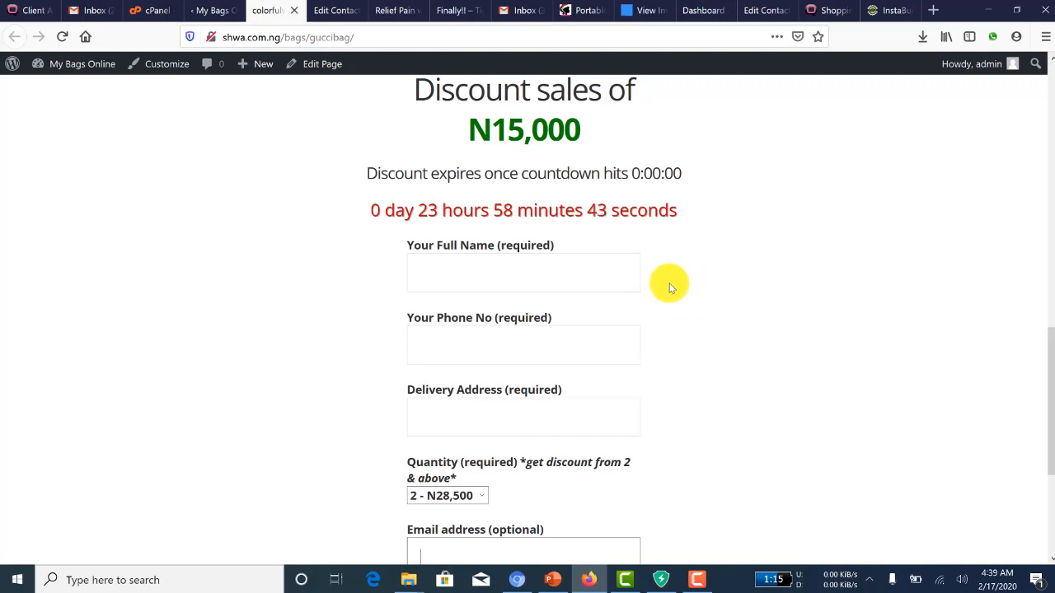
scroll(670, 286, down, 5)
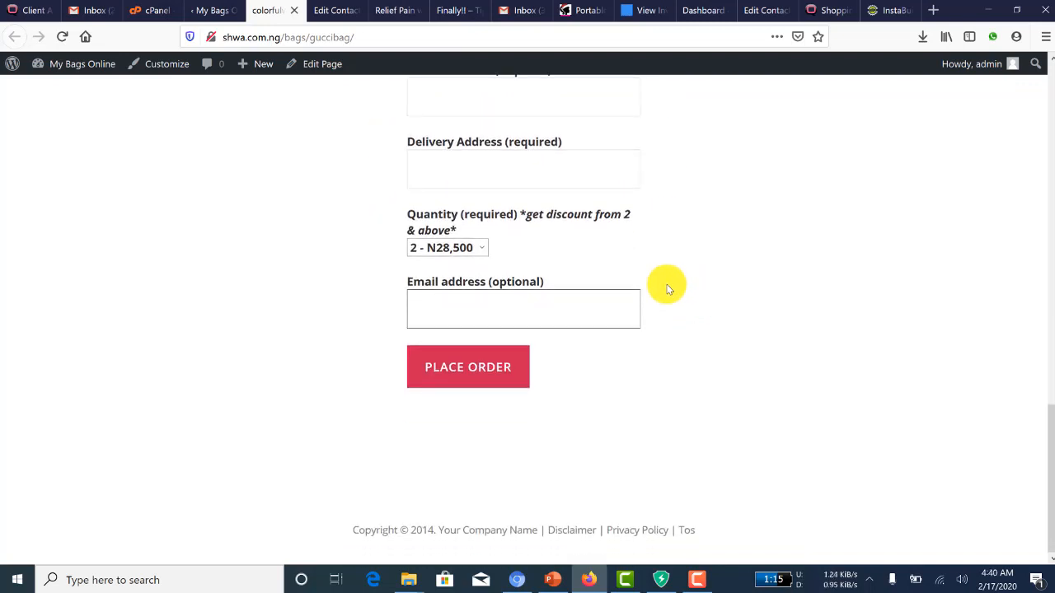
click(572, 304)
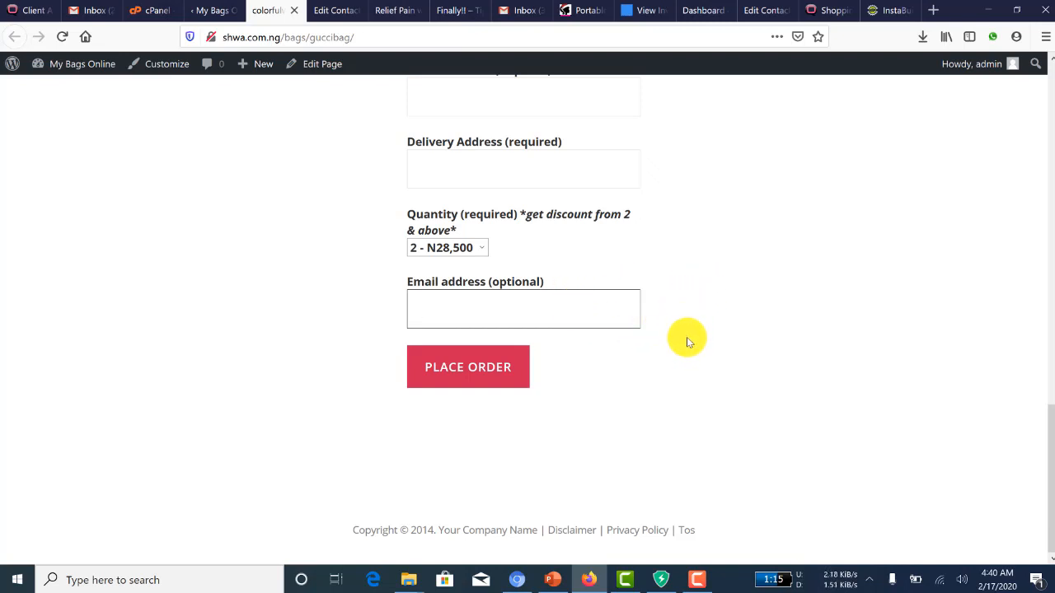
scroll(695, 332, up, 3)
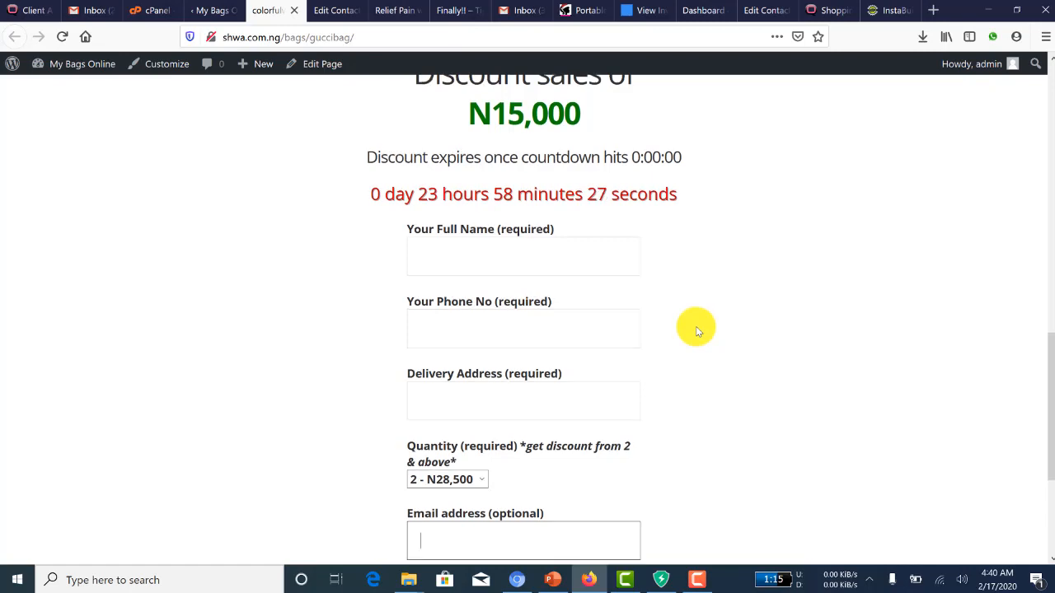
scroll(695, 330, up, 4)
scroll(695, 325, up, 7)
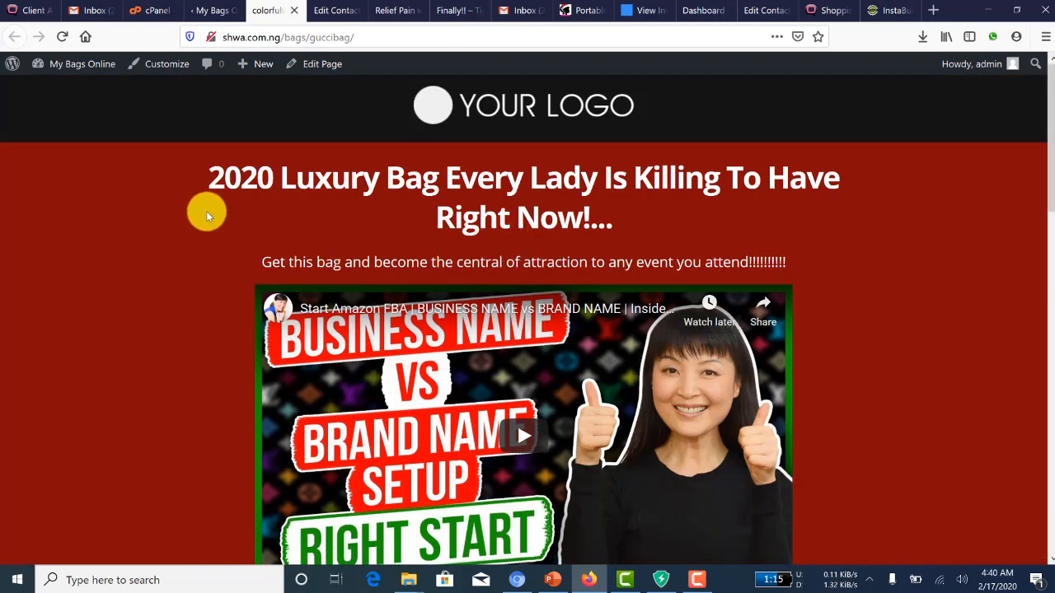
Examine the struck-through price, discount price, countdown and order form on the live bag page again.
scroll(213, 196, down, 11)
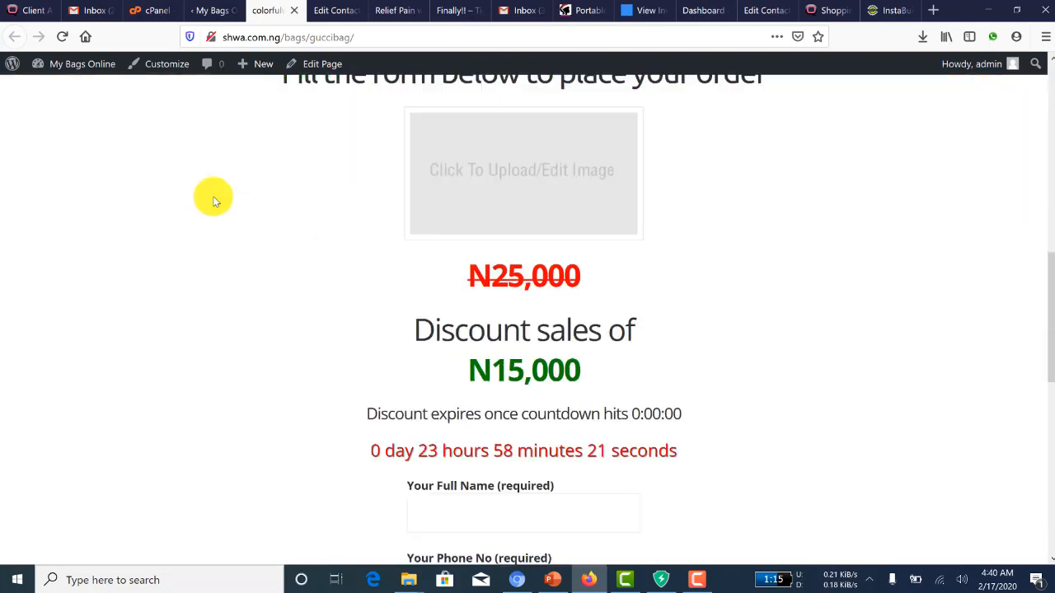
scroll(213, 200, down, 3)
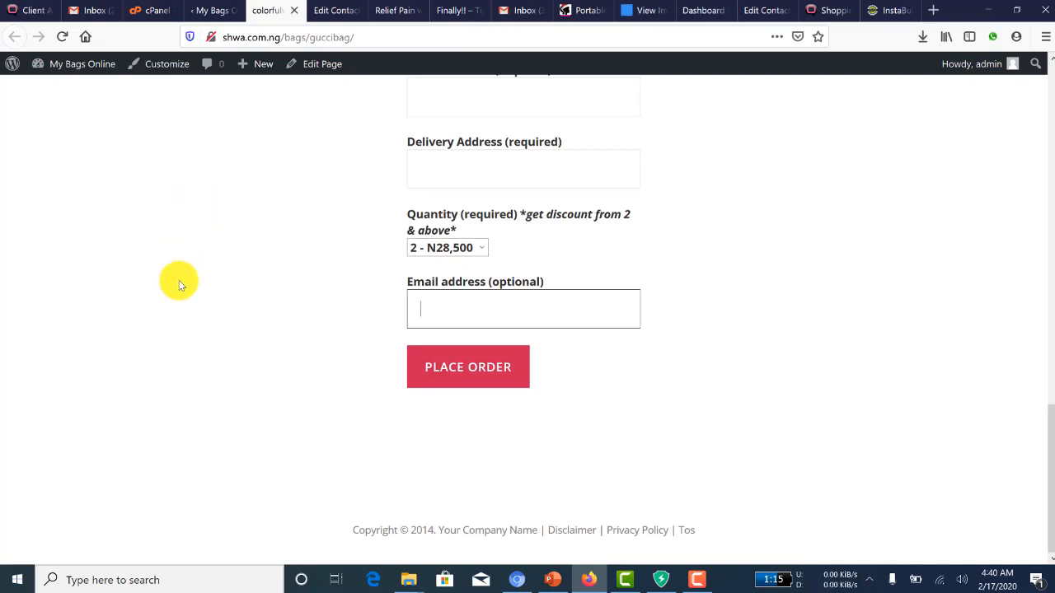
scroll(217, 273, up, 4)
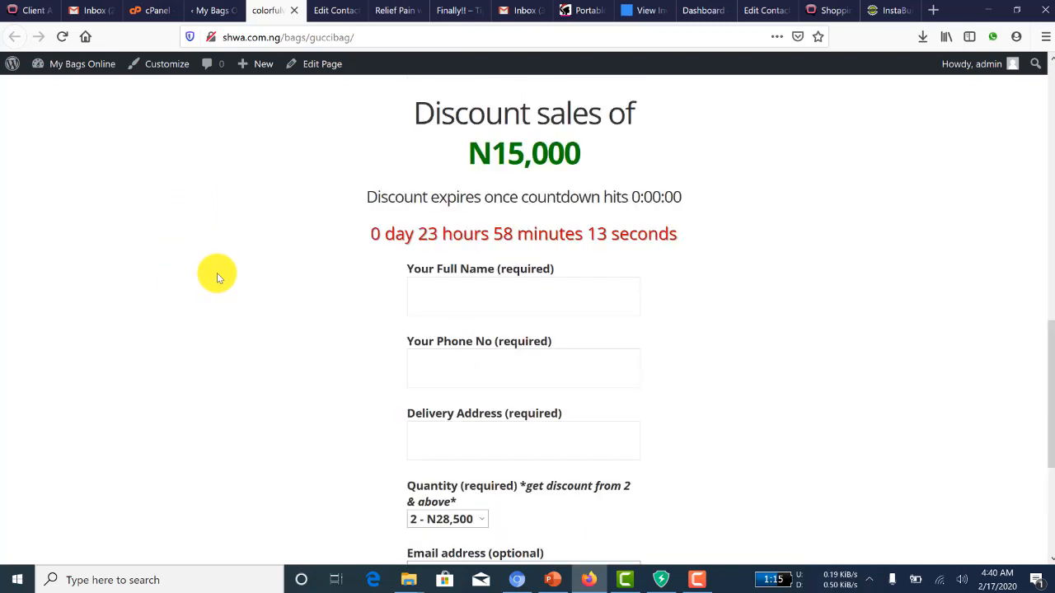
scroll(217, 273, up, 2)
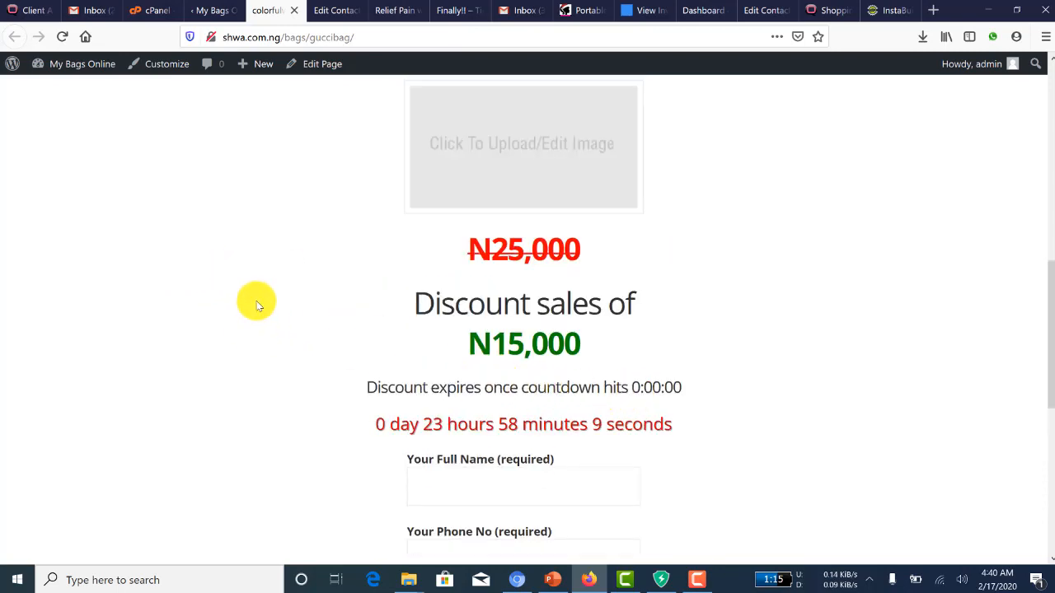
scroll(256, 305, up, 1)
scroll(257, 305, down, 3)
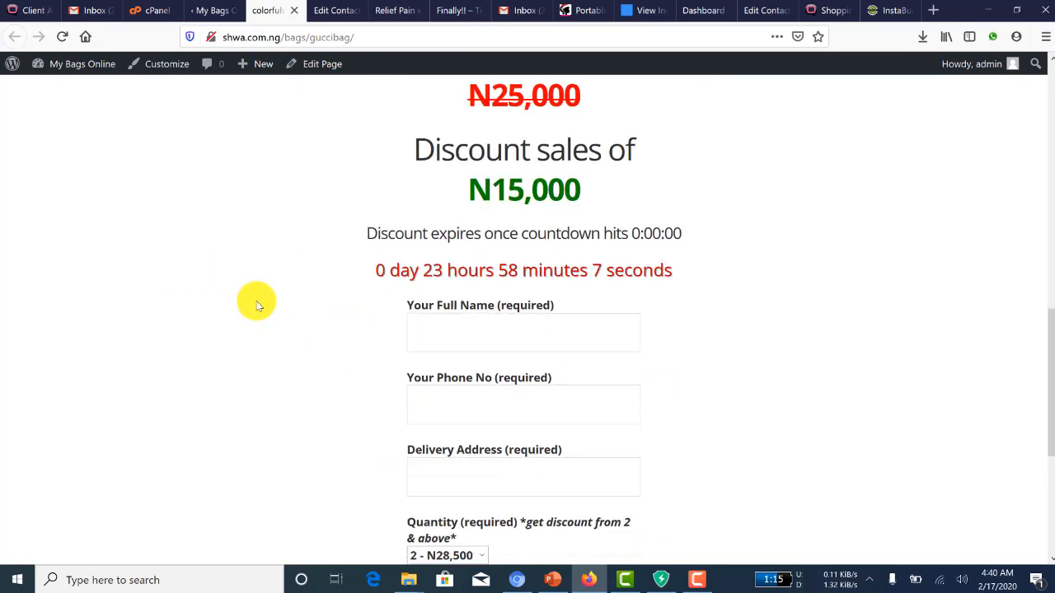
scroll(256, 305, down, 2)
scroll(254, 301, down, 2)
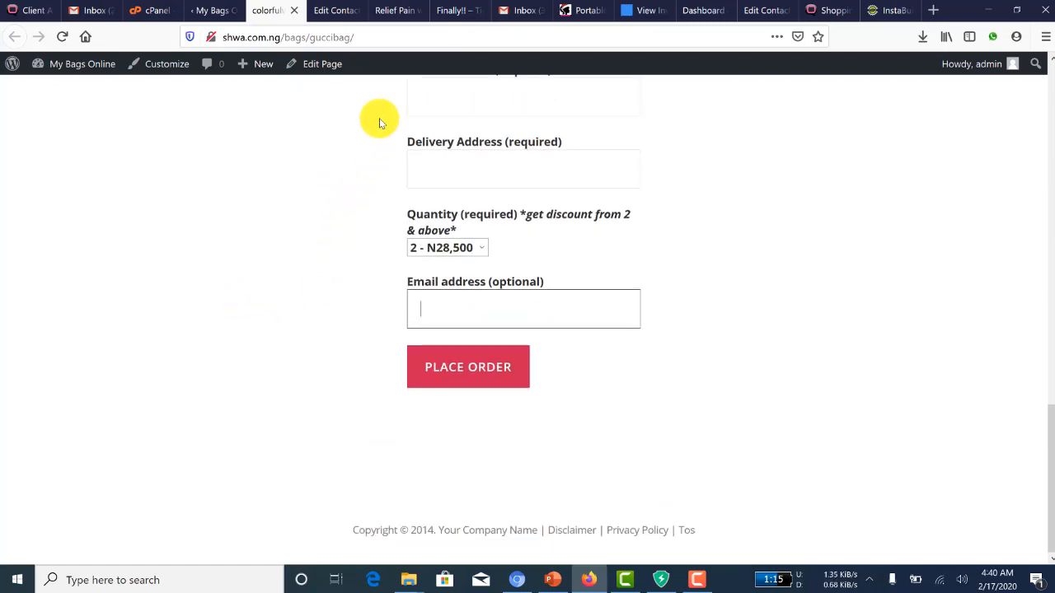
Switch to the open wl-tea example sales page and examine its frequently asked questions and closing order link.
click(459, 10)
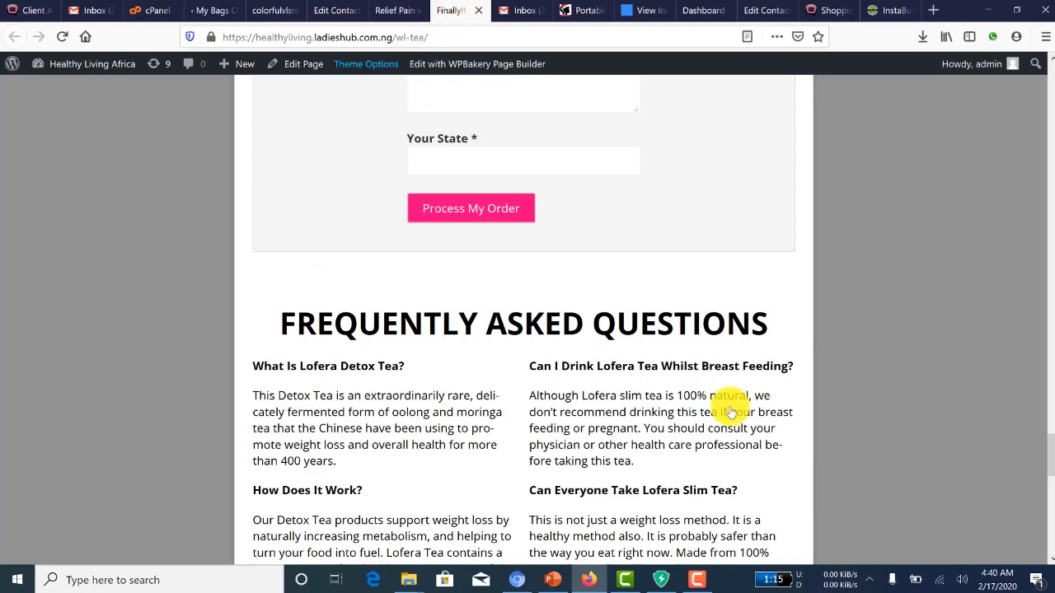
scroll(426, 235, down, 4)
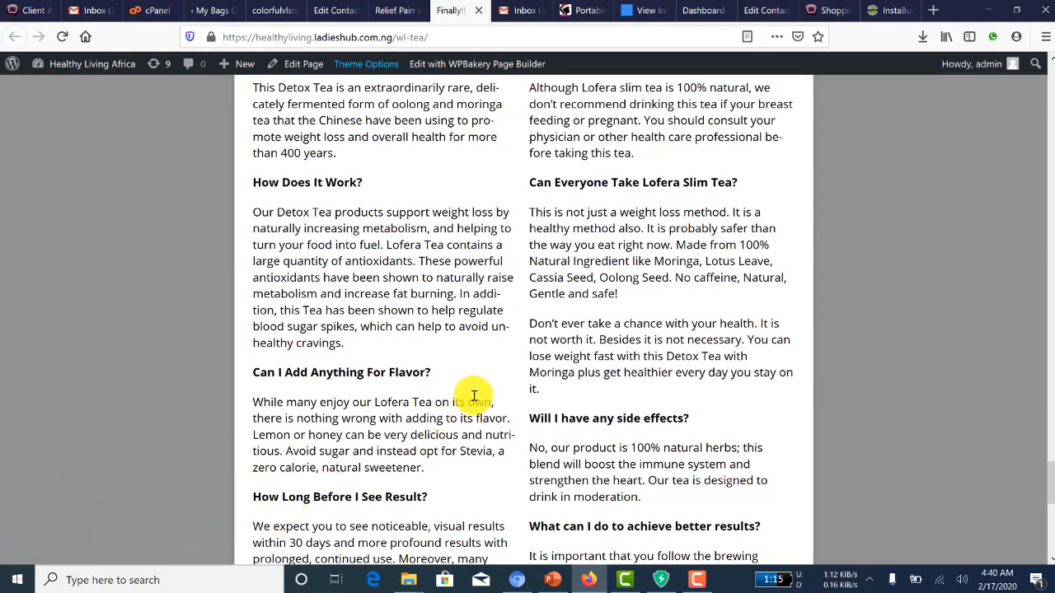
scroll(474, 399, down, 4)
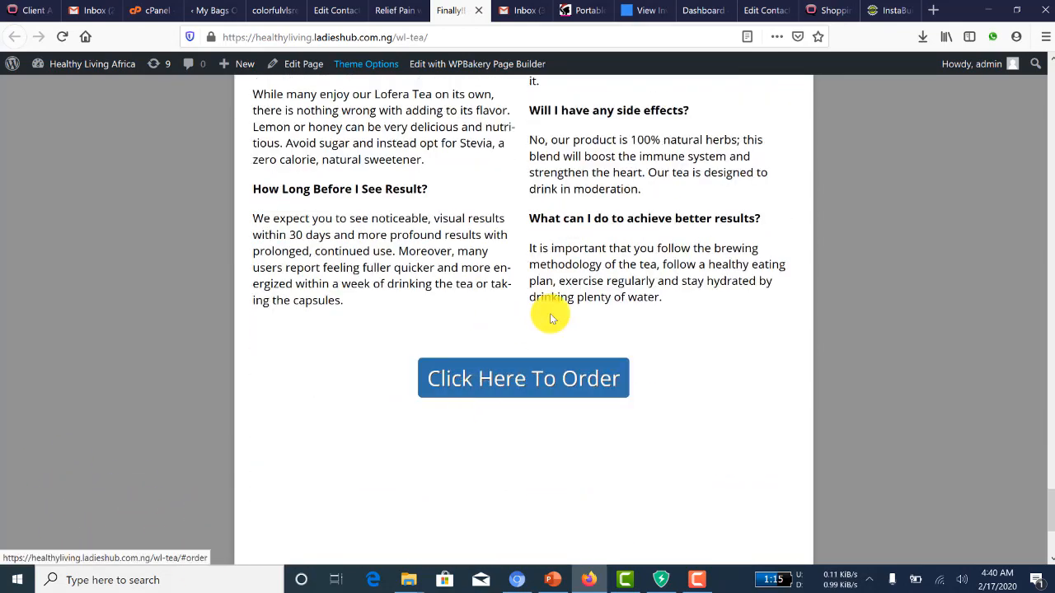
scroll(824, 300, up, 1)
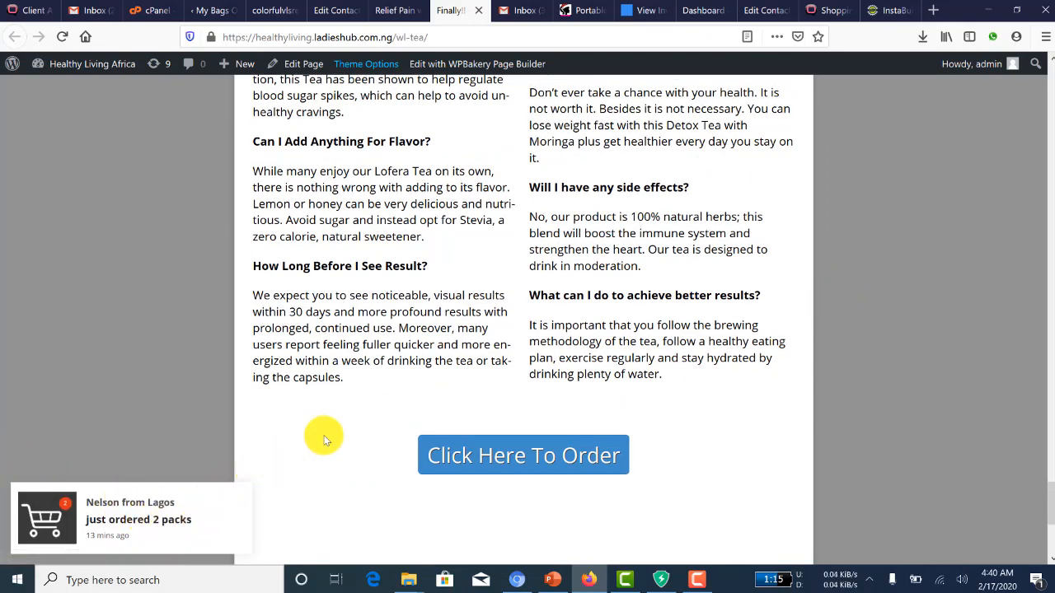
scroll(322, 436, up, 2)
scroll(113, 478, up, 1)
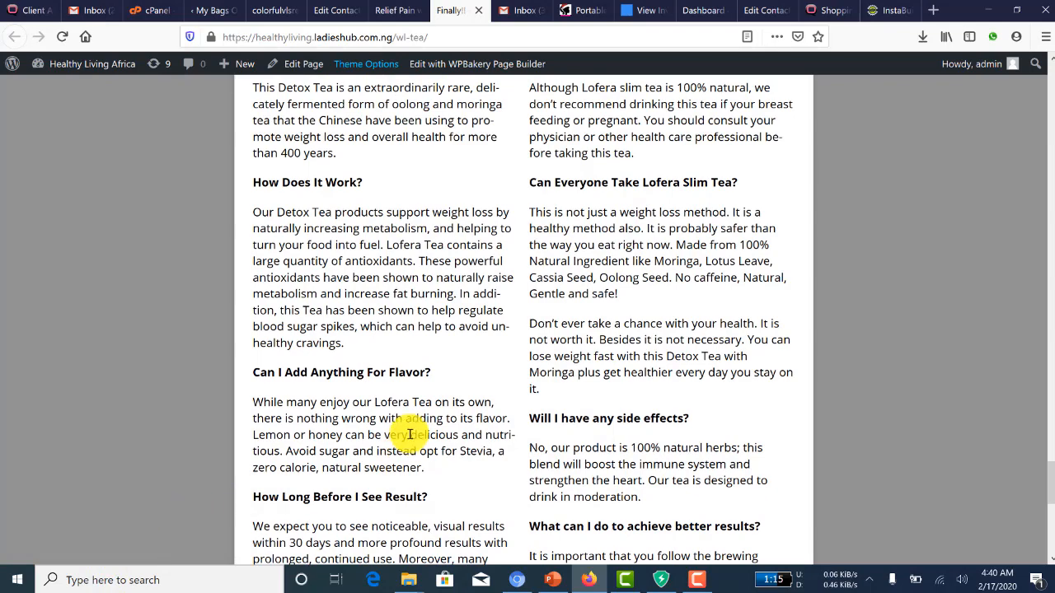
scroll(414, 419, up, 1)
scroll(396, 412, up, 5)
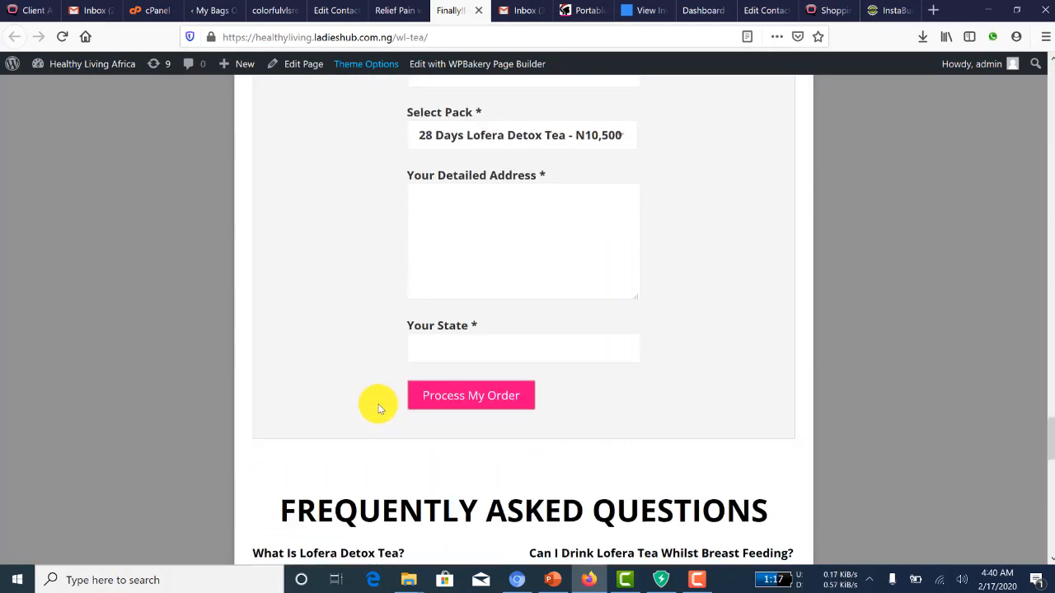
Examine the tea page's order form, countdown, package offers and pop-up order notifications, ending back at the FAQ section.
scroll(381, 405, up, 2)
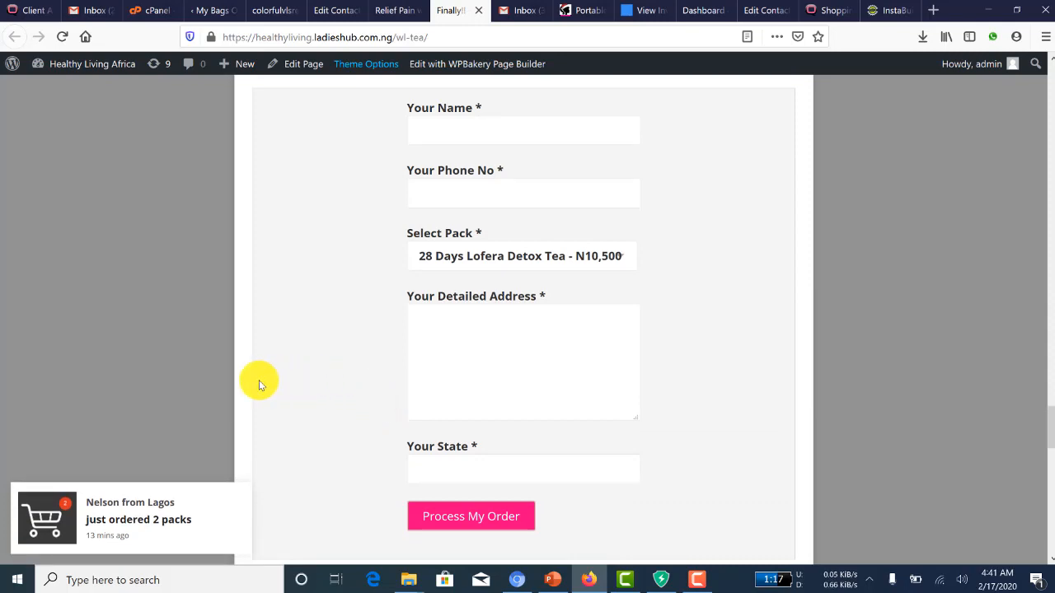
scroll(258, 385, up, 4)
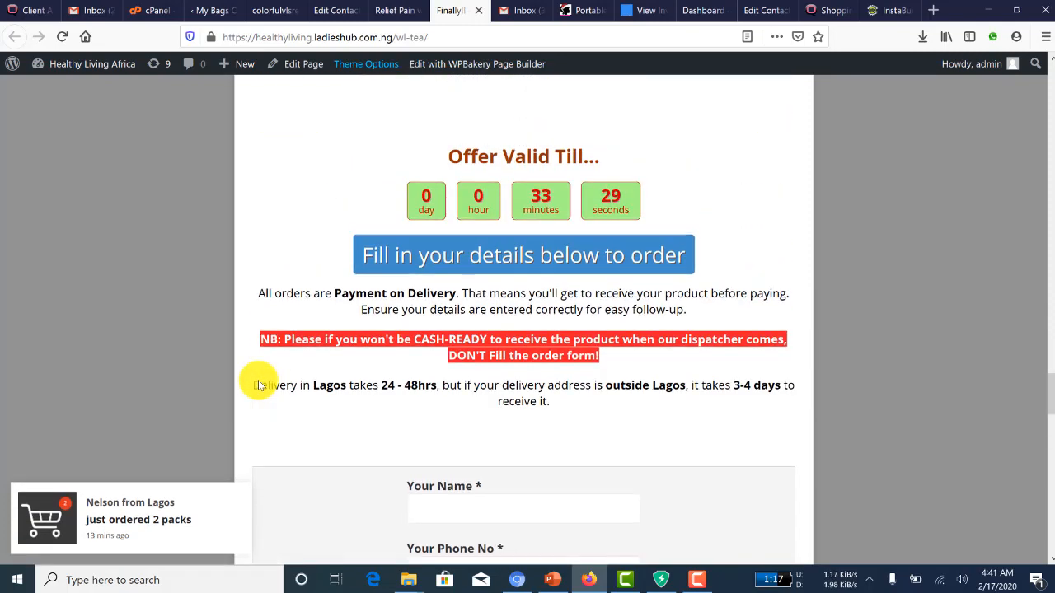
scroll(258, 385, up, 3)
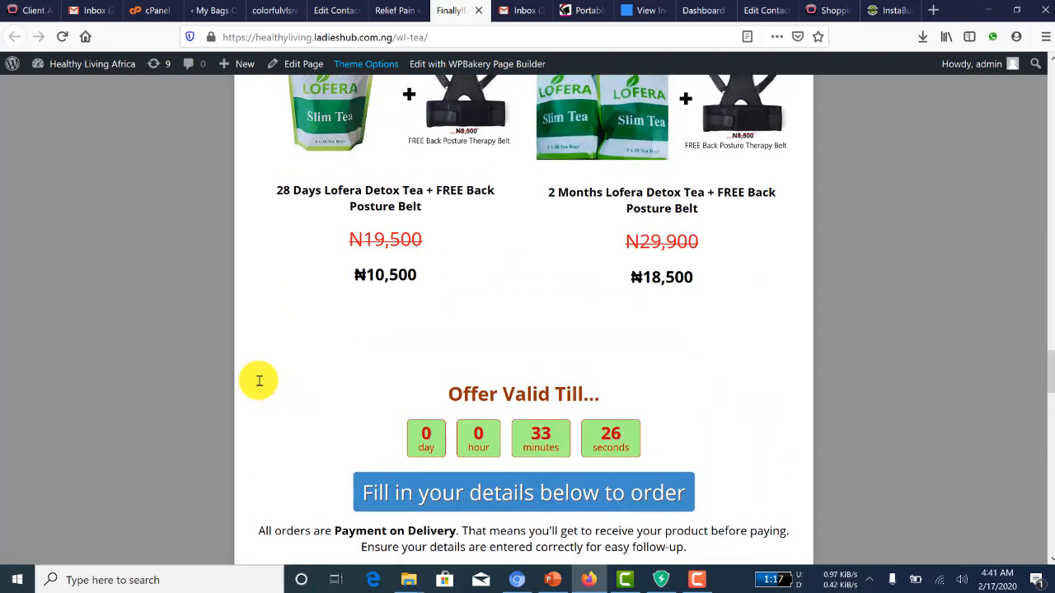
scroll(258, 380, up, 1)
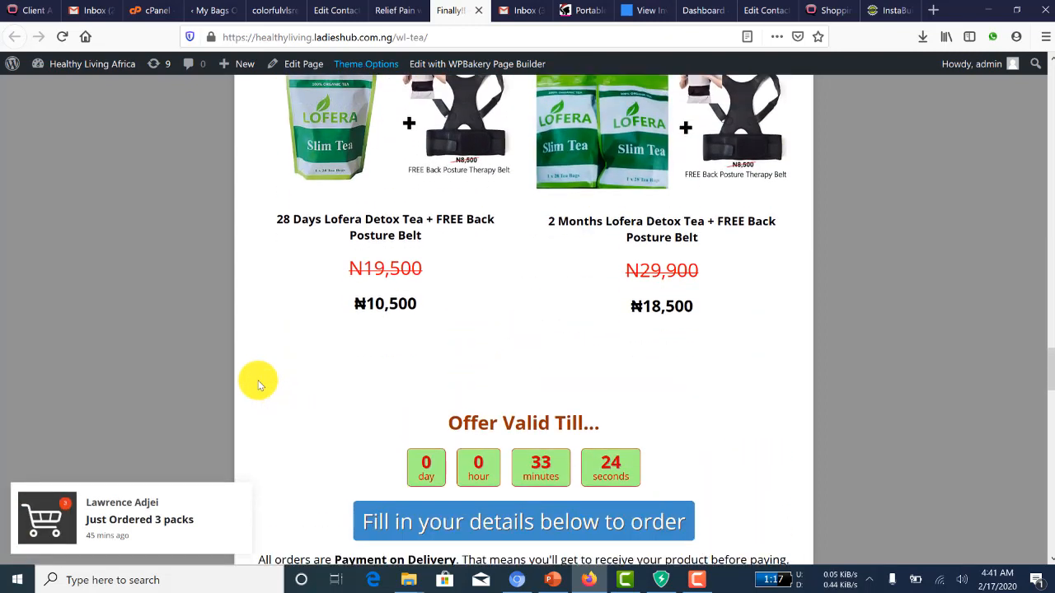
scroll(258, 385, down, 2)
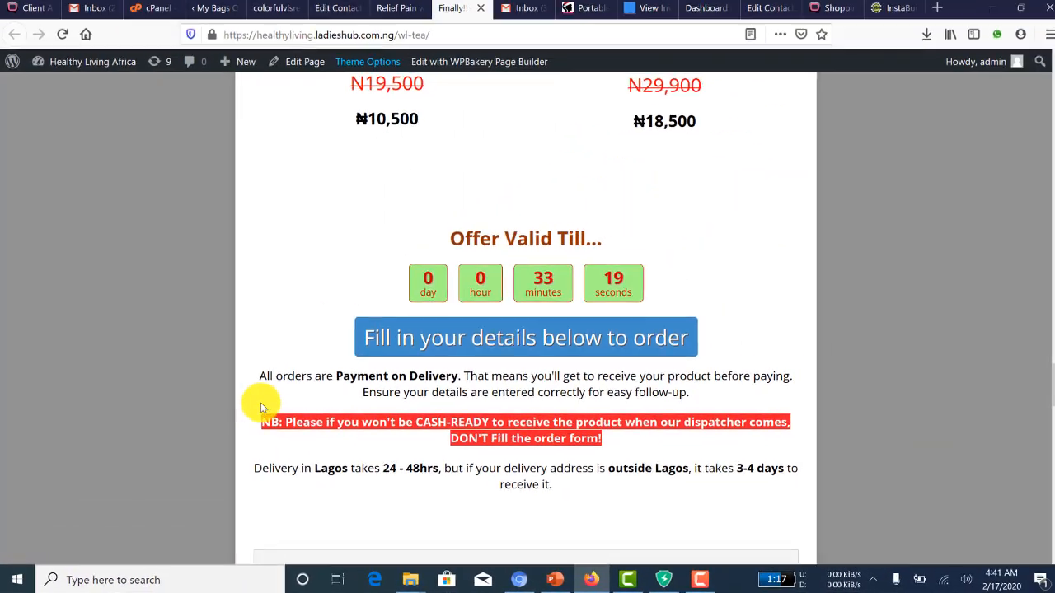
scroll(260, 401, down, 3)
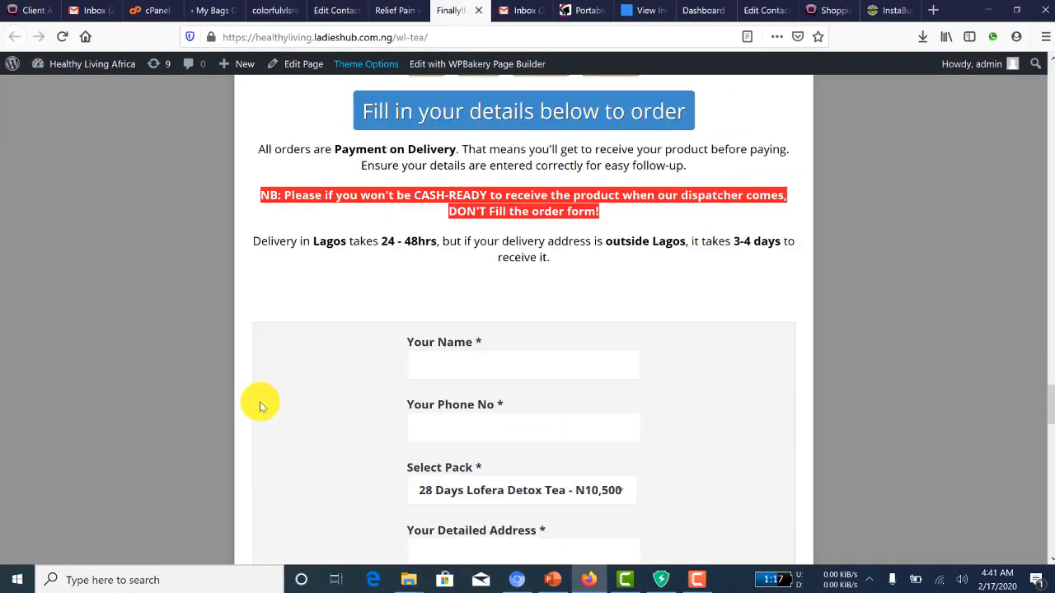
scroll(259, 403, down, 1)
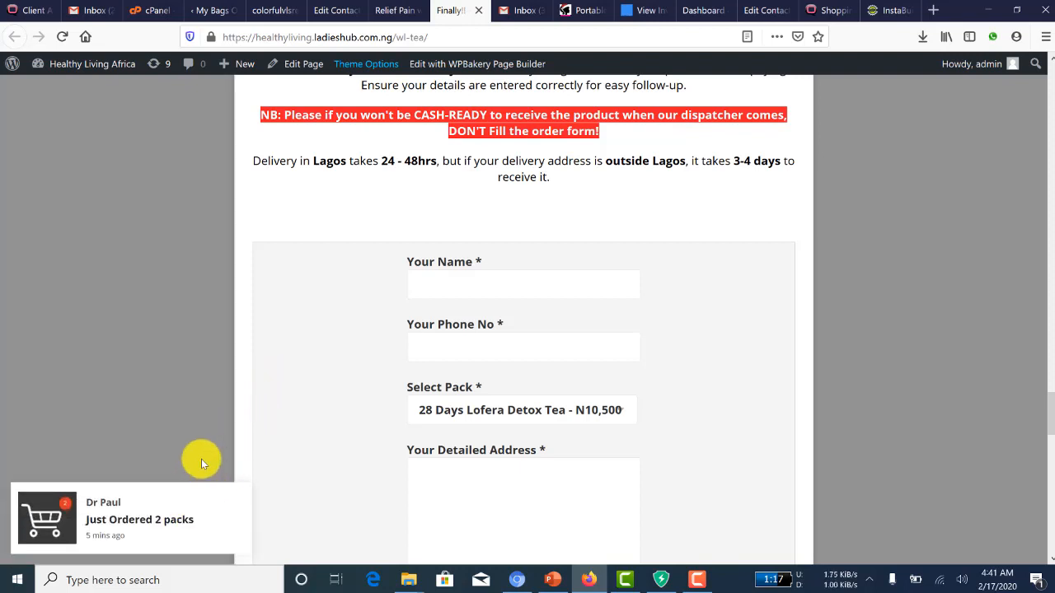
scroll(187, 460, down, 5)
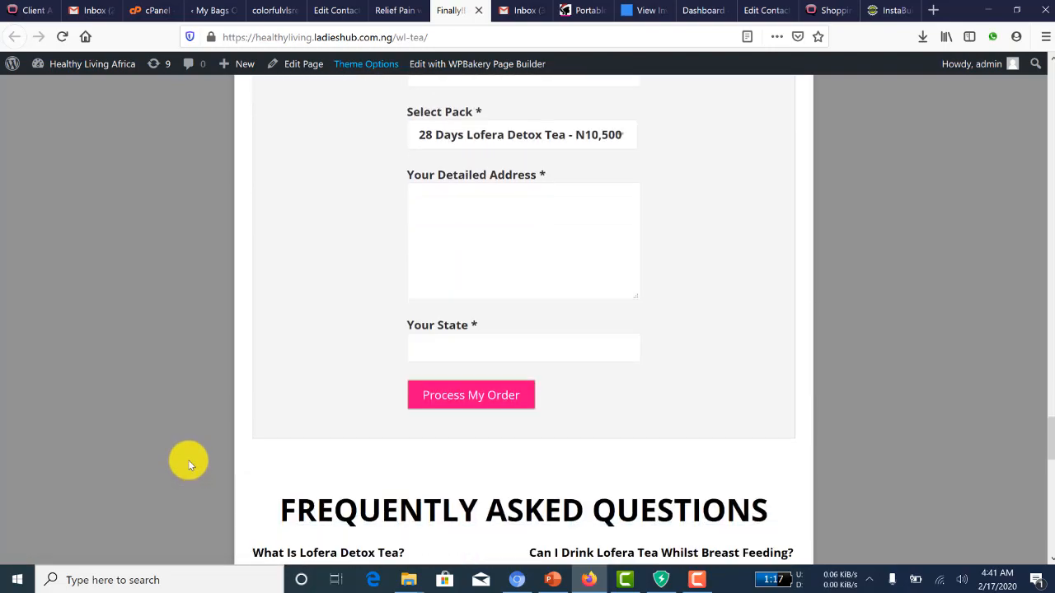
scroll(188, 458, down, 3)
scroll(217, 290, down, 2)
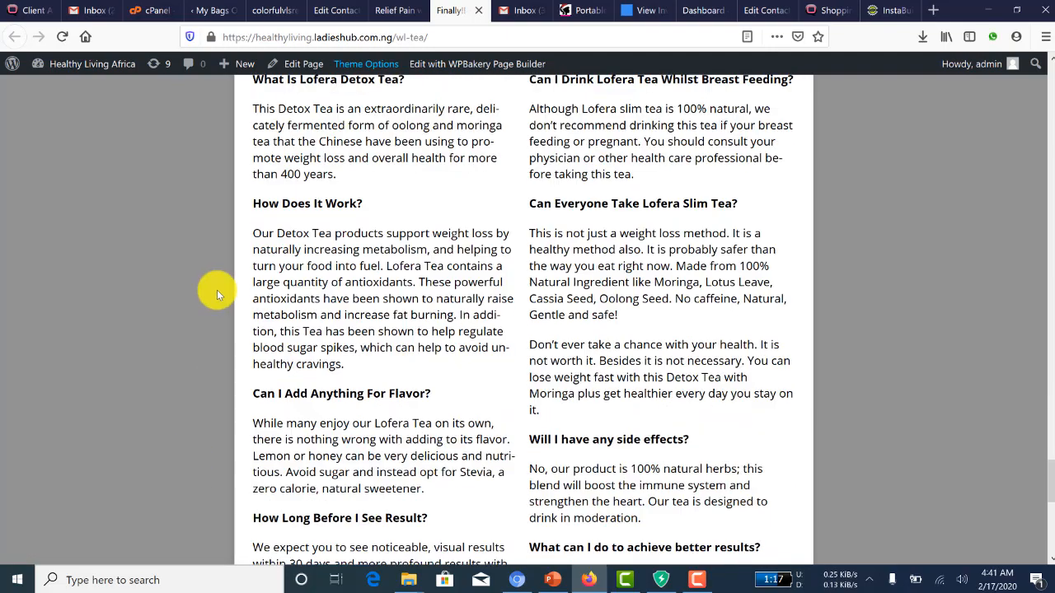
scroll(204, 292, down, 2)
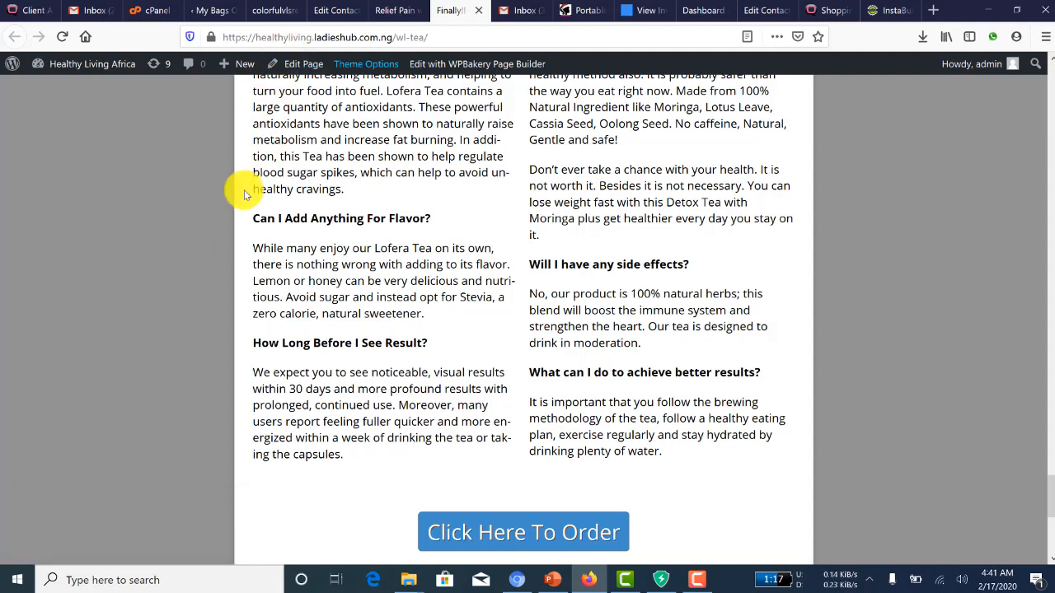
Return to the live guccibag page, look over its order form, and switch to its InstaBuilder editor.
click(210, 10)
click(280, 10)
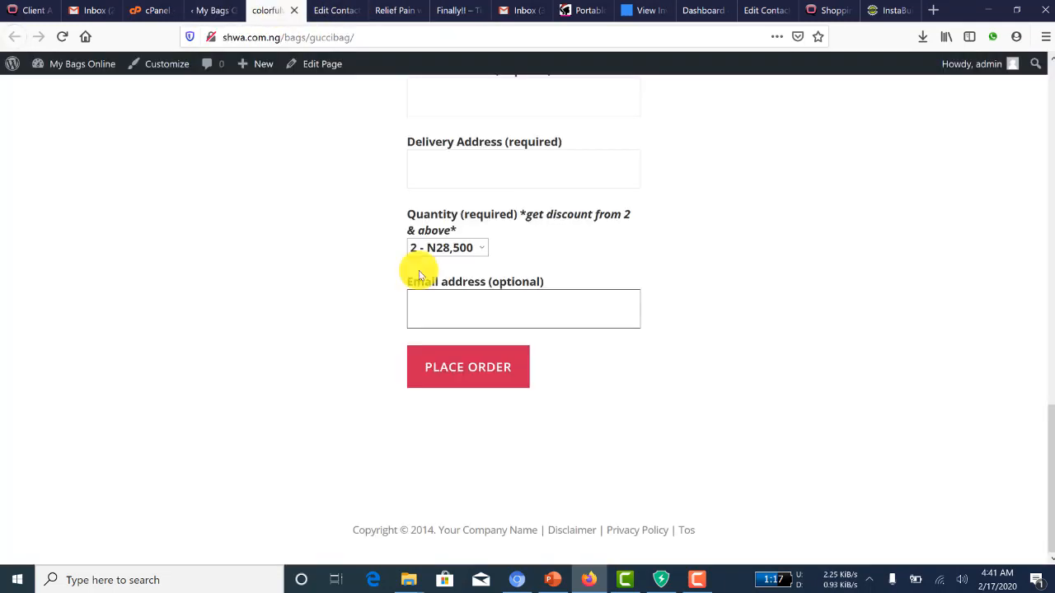
scroll(314, 274, up, 3)
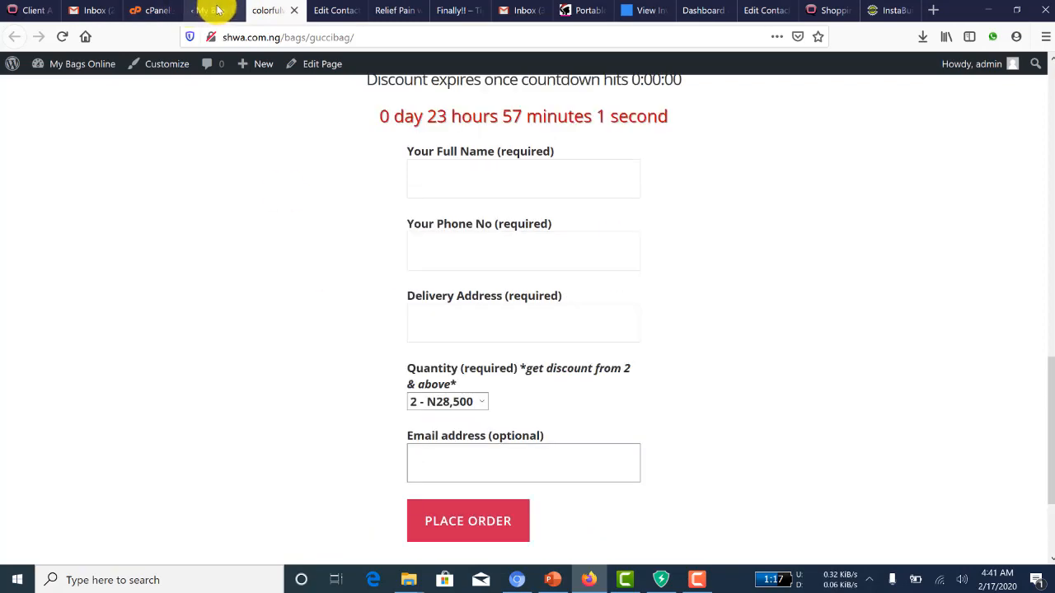
click(216, 10)
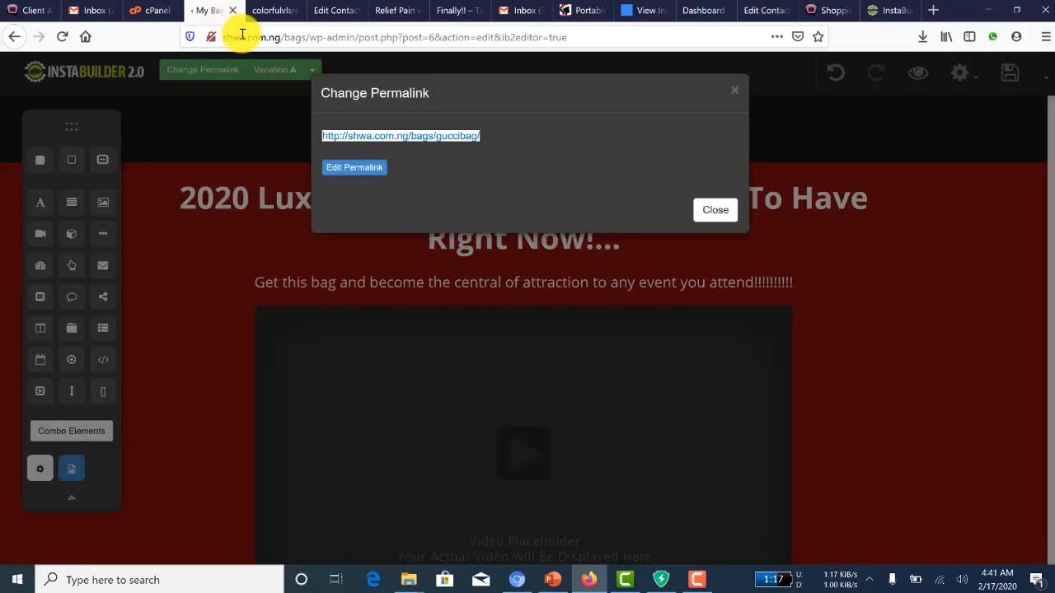
Switch to the My Bags Online WordPress dashboard and search the plugins available to add for "wp fomo".
click(332, 10)
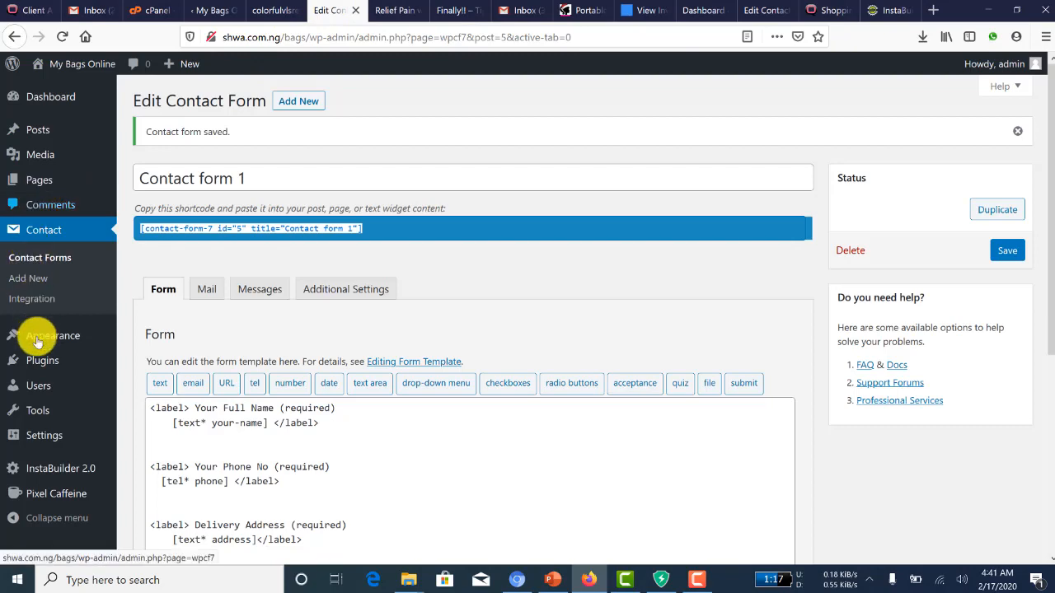
mouse_move(43, 370)
click(138, 363)
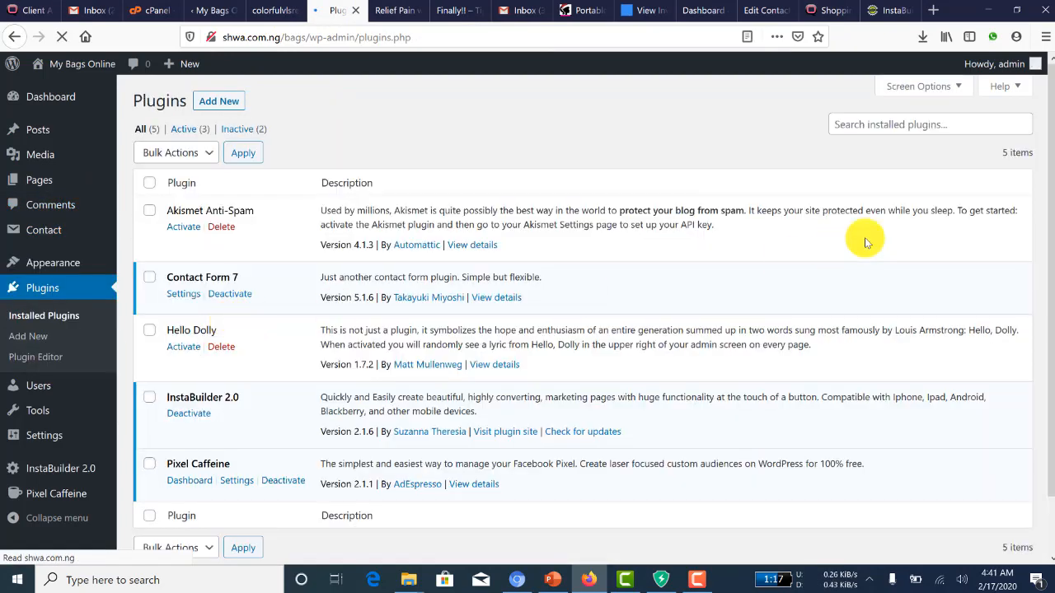
click(219, 102)
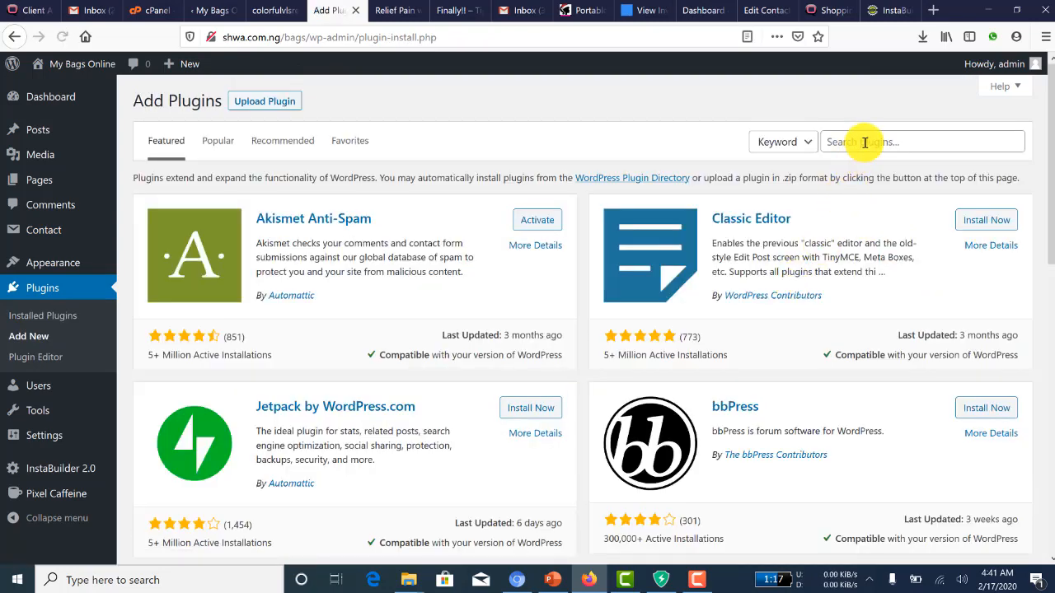
click(864, 141)
text(wp)
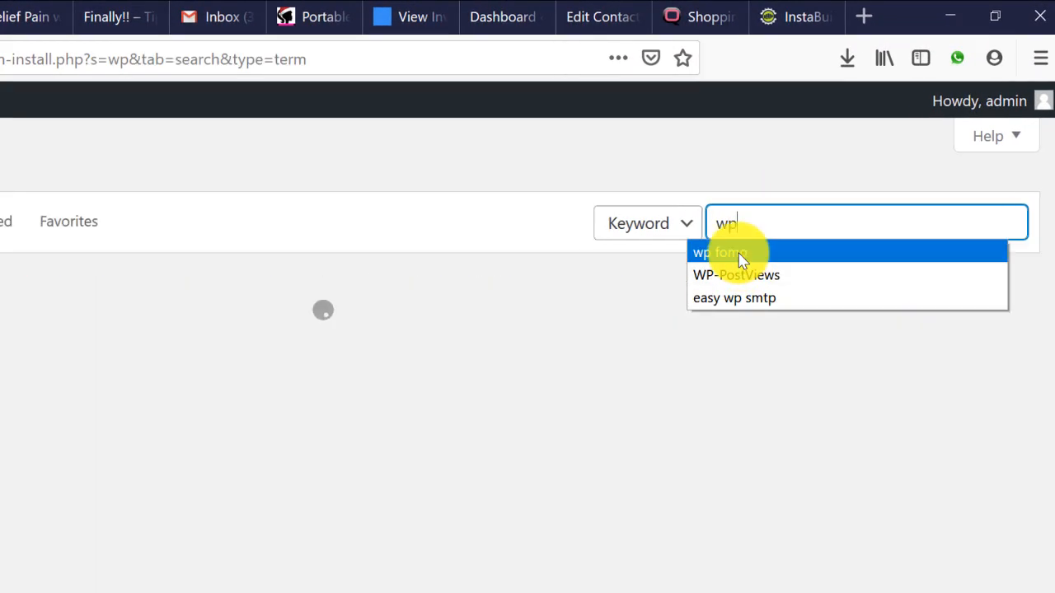
click(738, 257)
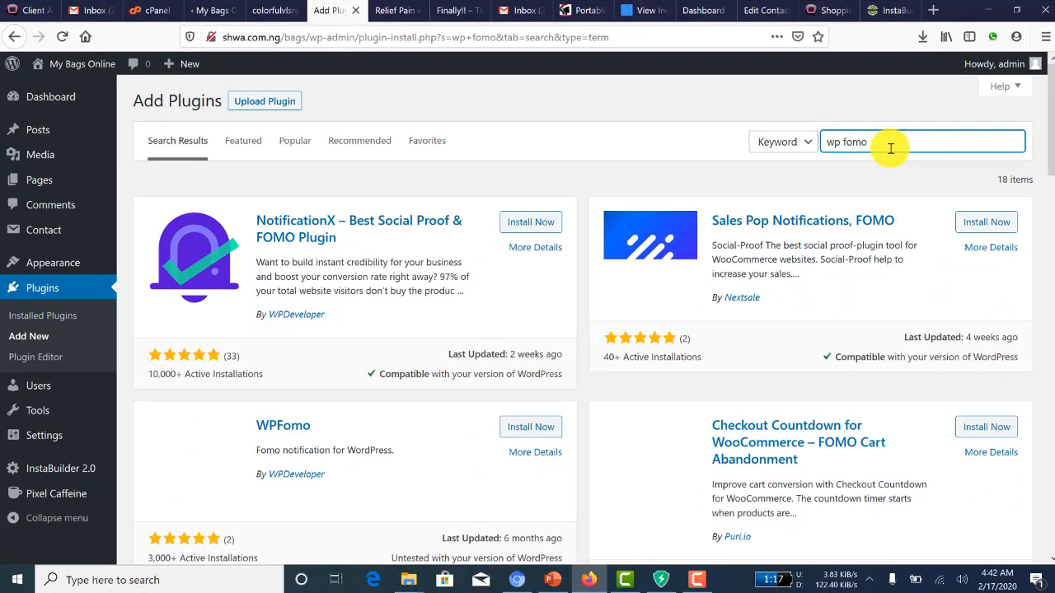
Install and activate the WPFomo plugin by WPDeveloper and open its settings at the Fomo 1 item.
scroll(322, 419, down, 2)
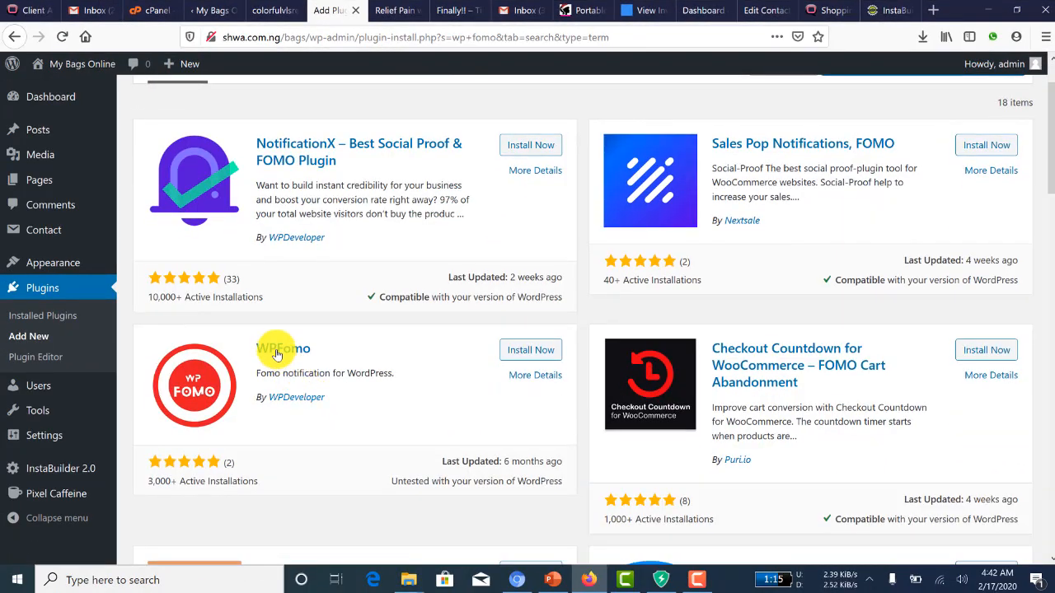
click(515, 352)
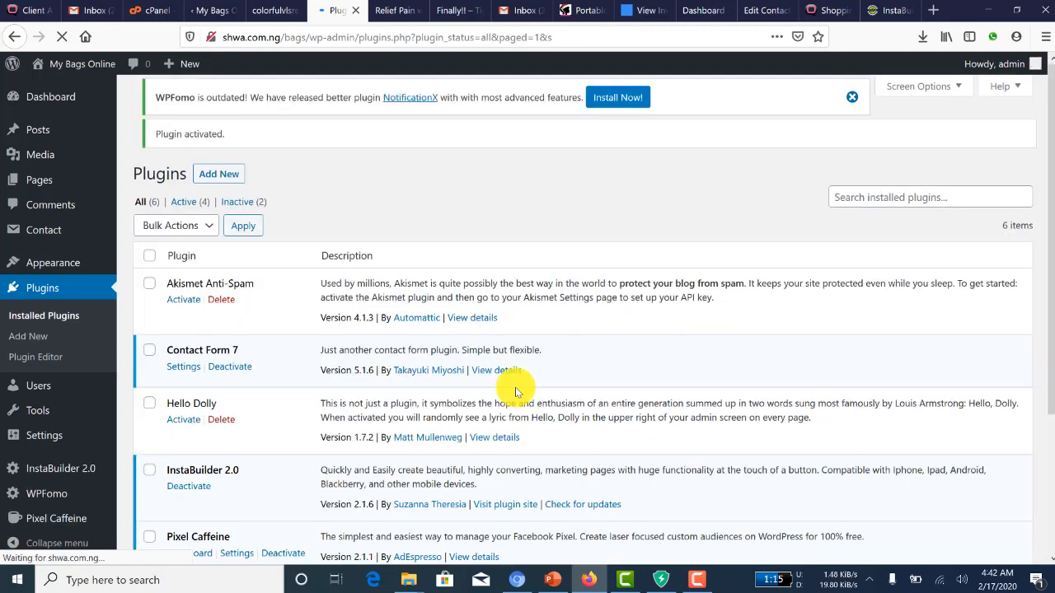
scroll(58, 388, down, 1)
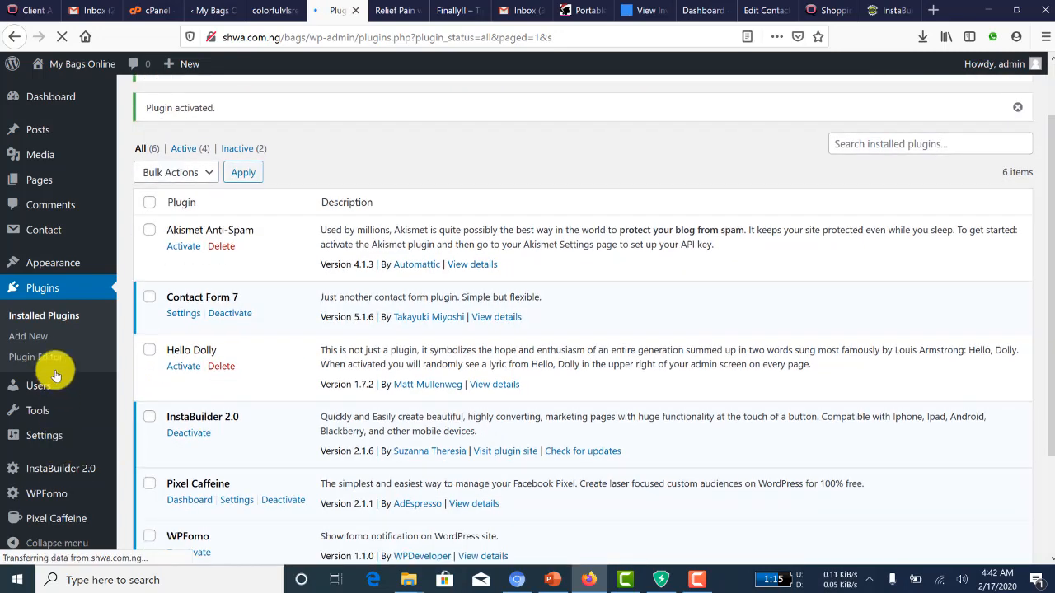
click(48, 493)
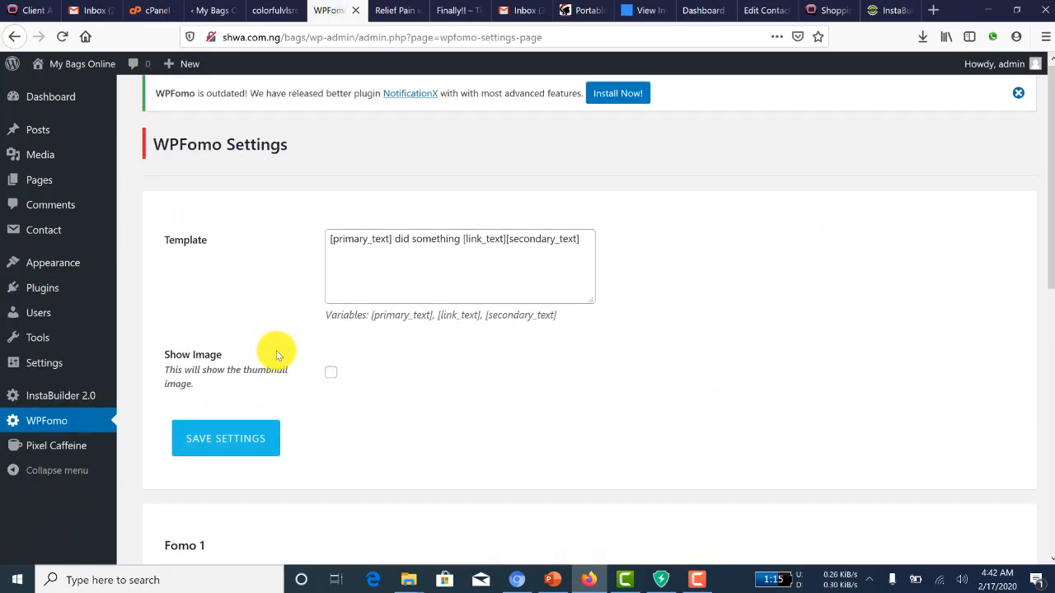
scroll(276, 355, down, 4)
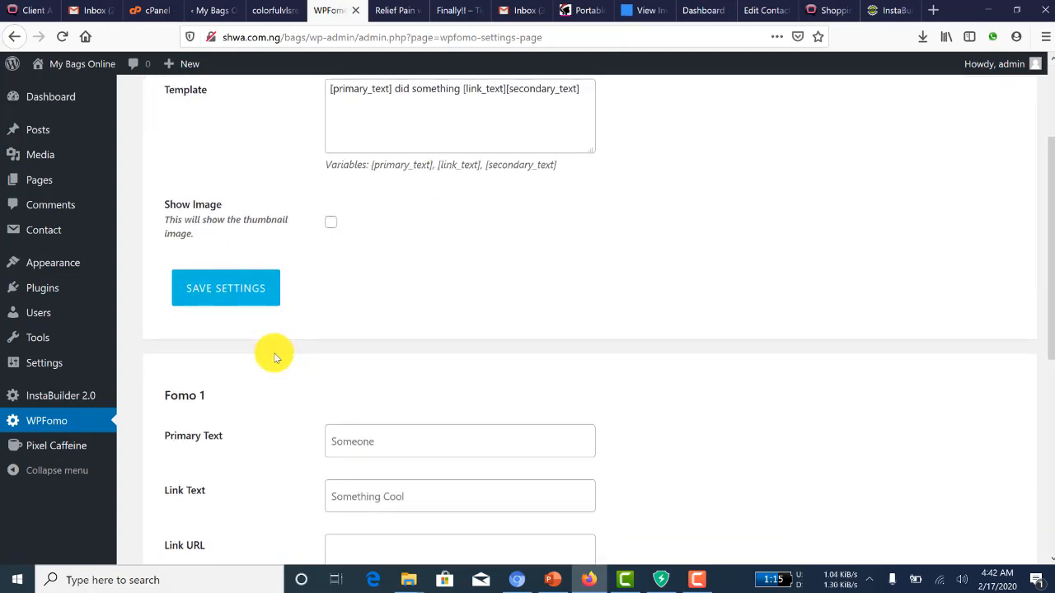
scroll(276, 360, down, 1)
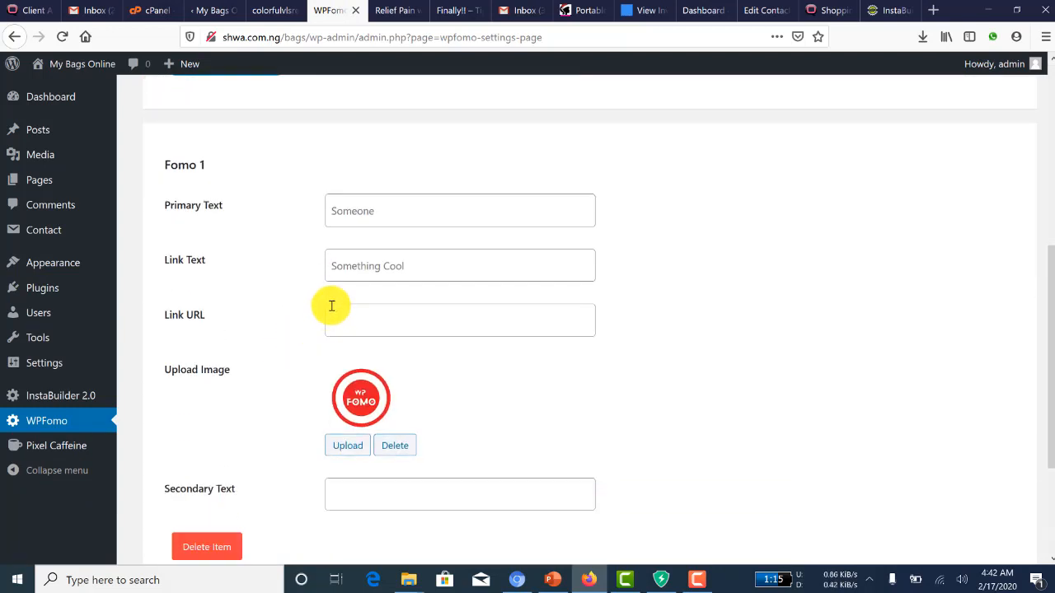
Fill Fomo 1's primary text with a customer's first name plus "just ordered 1 bag" and its link text with "2 mins ago".
click(377, 210)
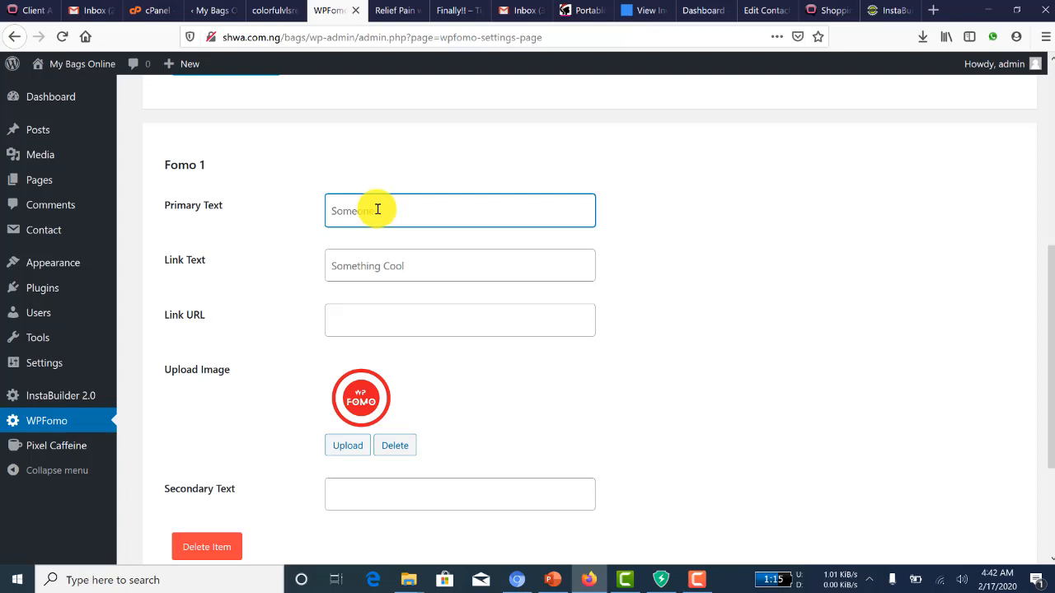
text(Judith just ordered 1 bag)
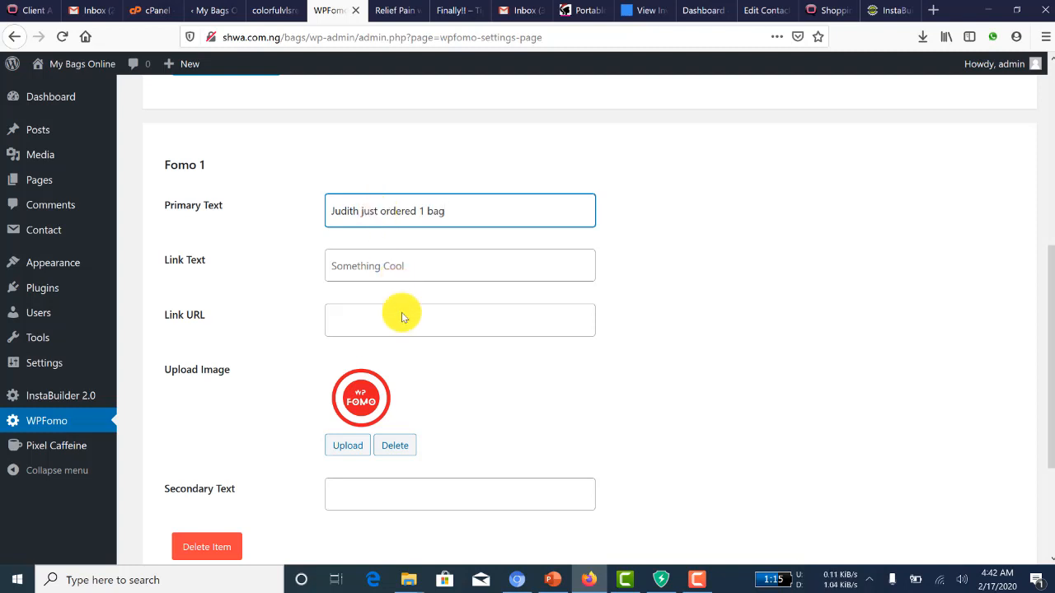
click(422, 262)
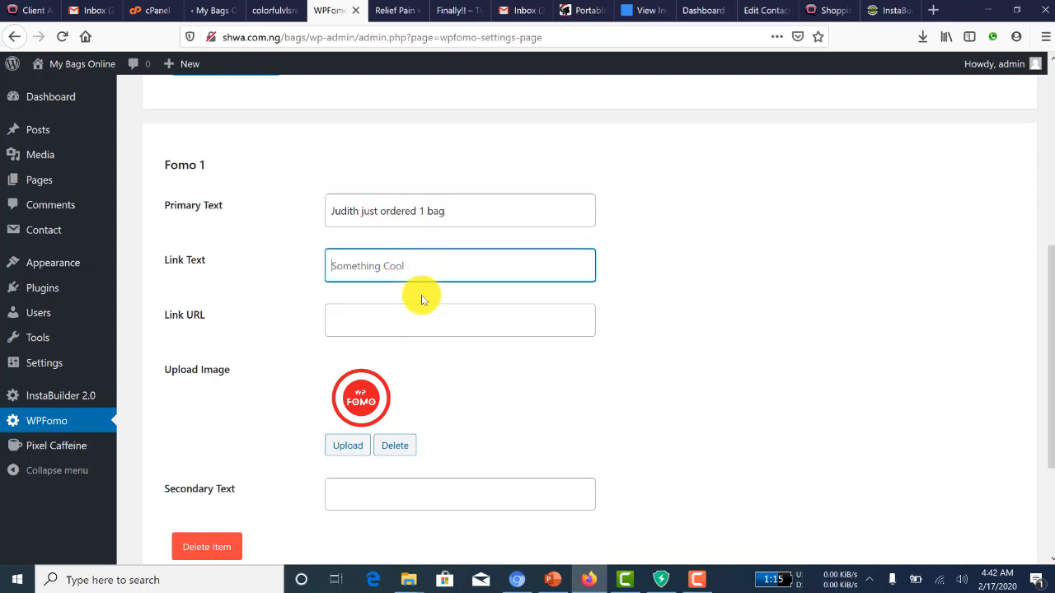
text(2 mins ago)
click(703, 581)
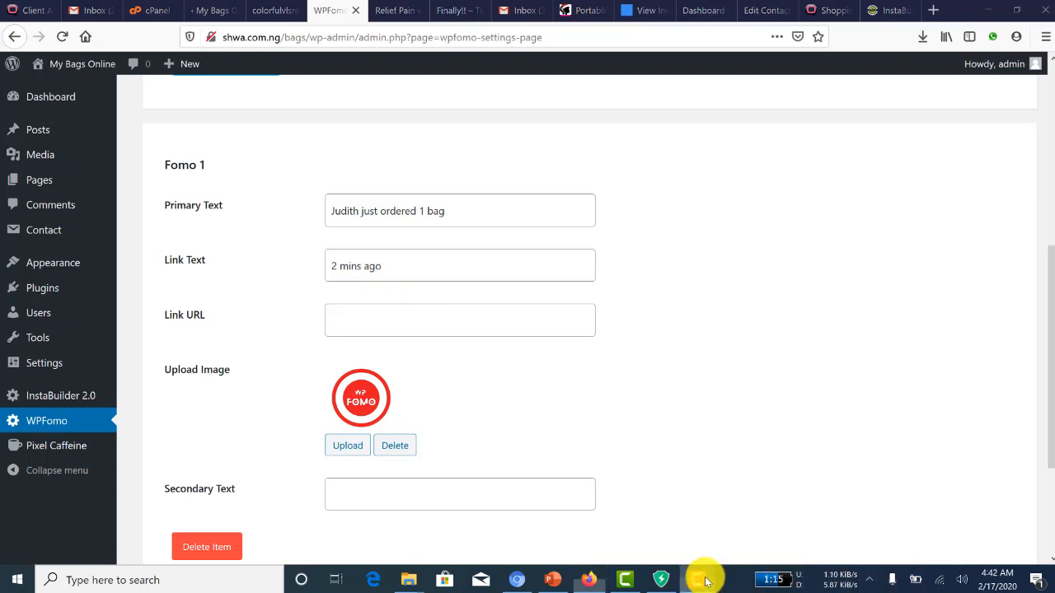
click(1001, 537)
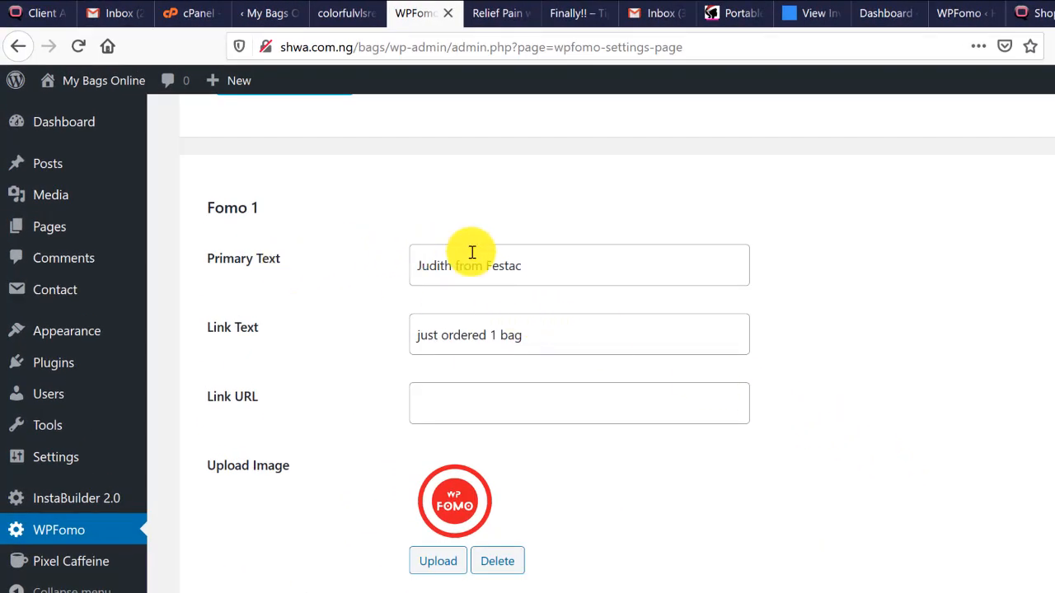
Review Fomo 1's text and image fields and compare them with the pop-up order notification on the wl-tea example page.
click(535, 267)
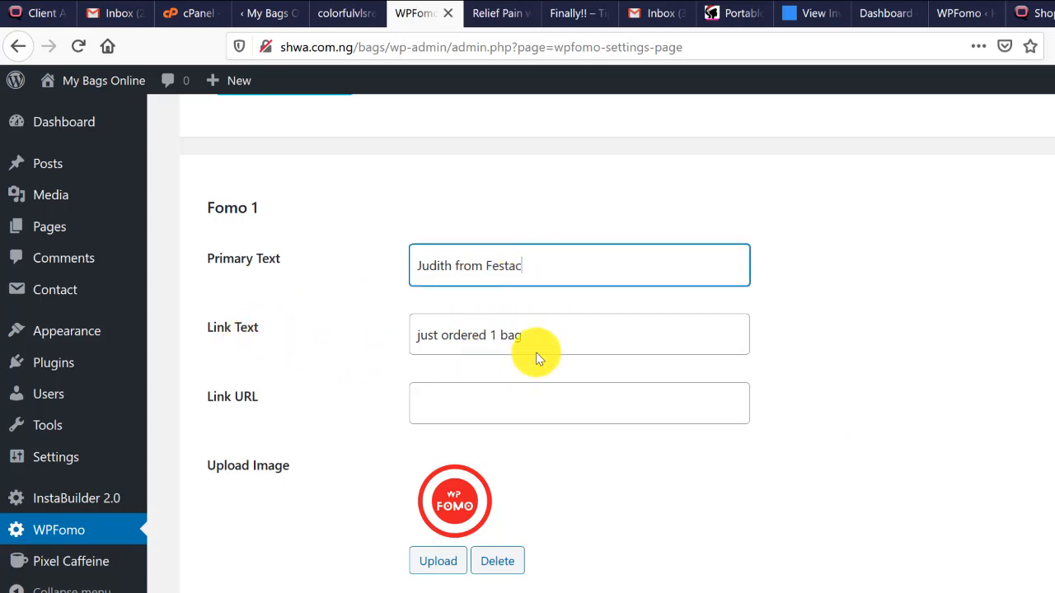
scroll(544, 350, down, 4)
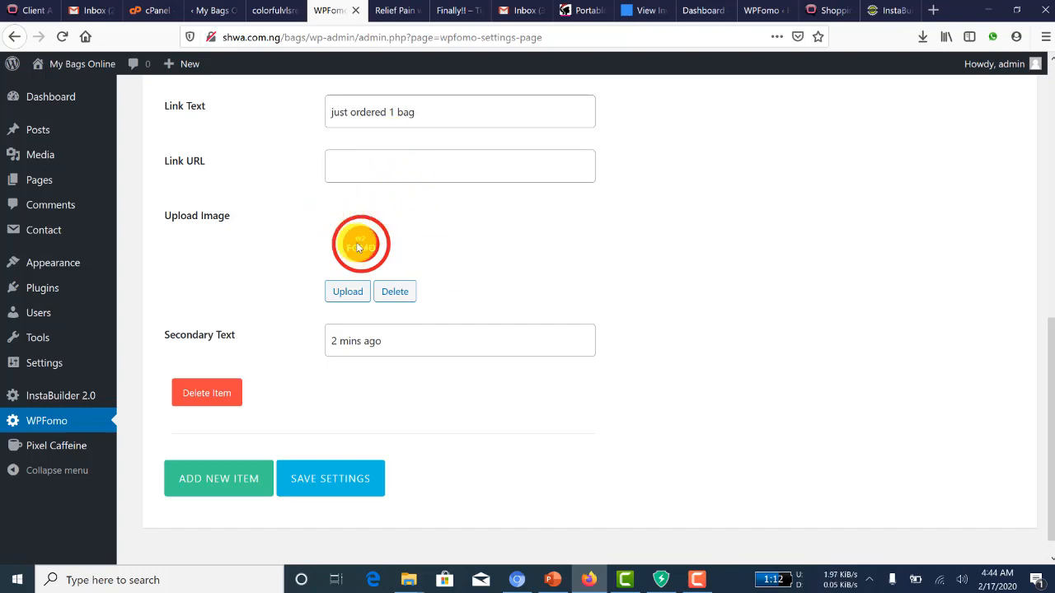
click(453, 11)
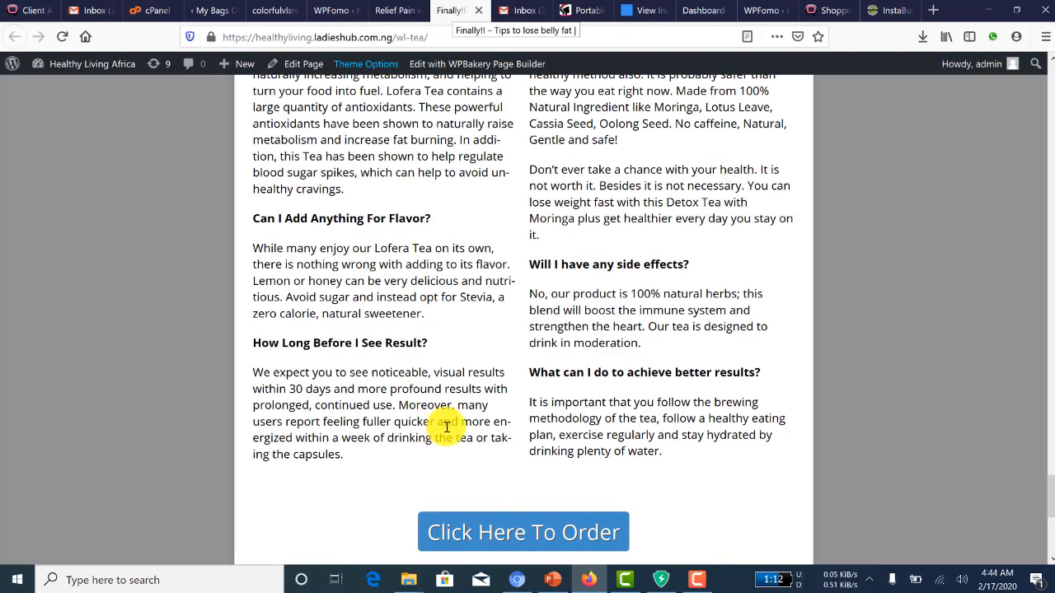
scroll(423, 353, down, 3)
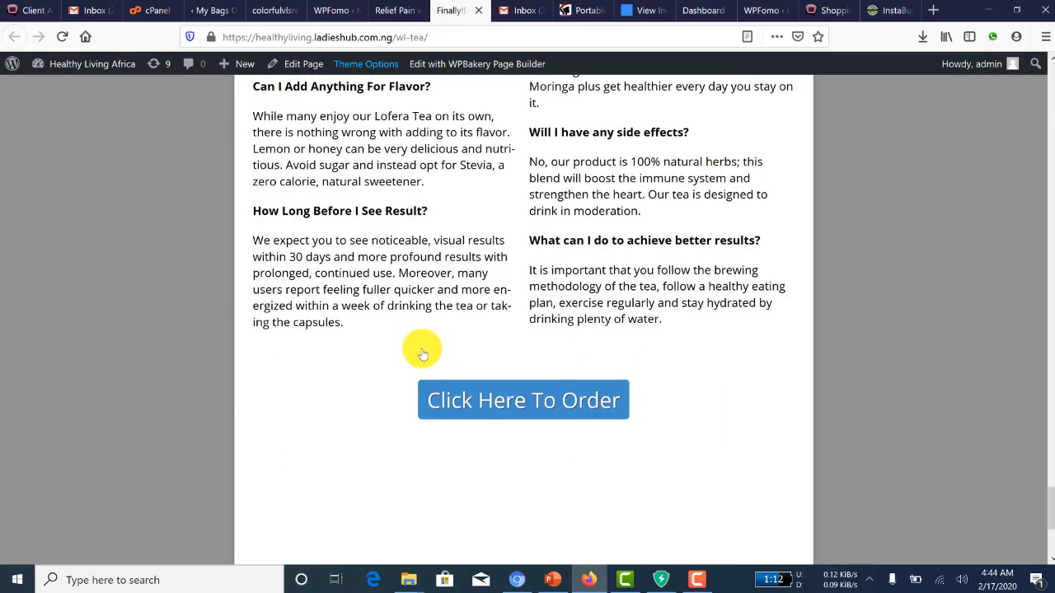
scroll(420, 350, up, 8)
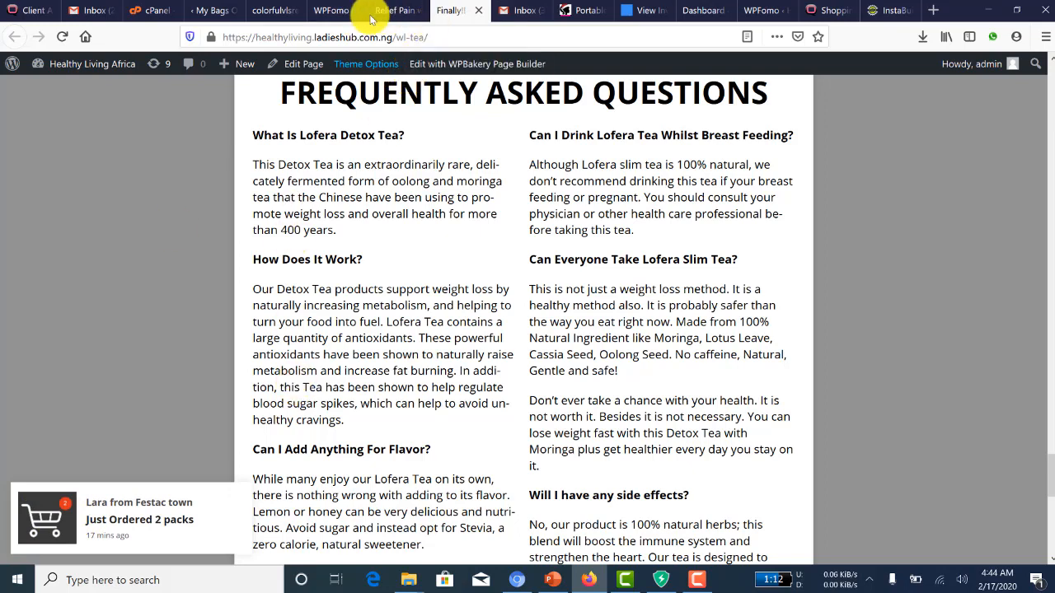
click(336, 15)
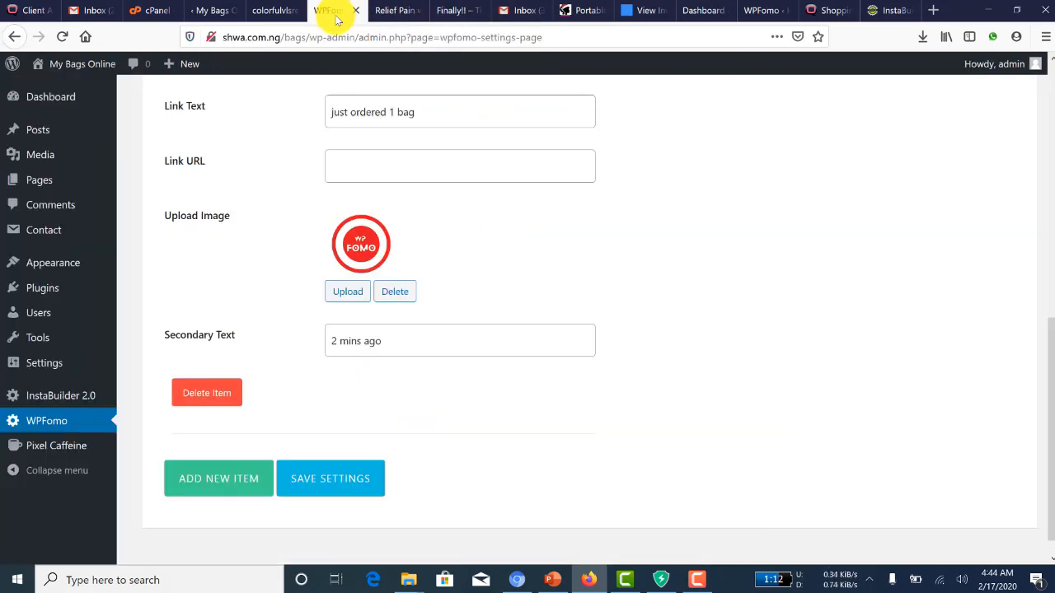
Add a second Fomo item with a customer's title and name followed by "from Ibadan" as its primary text.
click(230, 485)
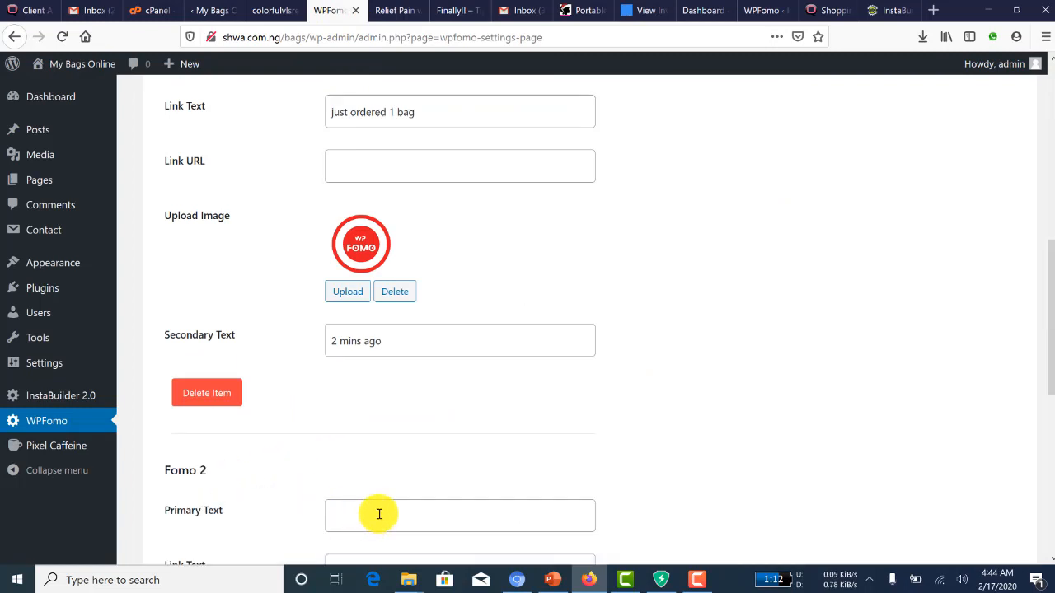
scroll(384, 486, down, 1)
scroll(387, 477, down, 1)
click(377, 430)
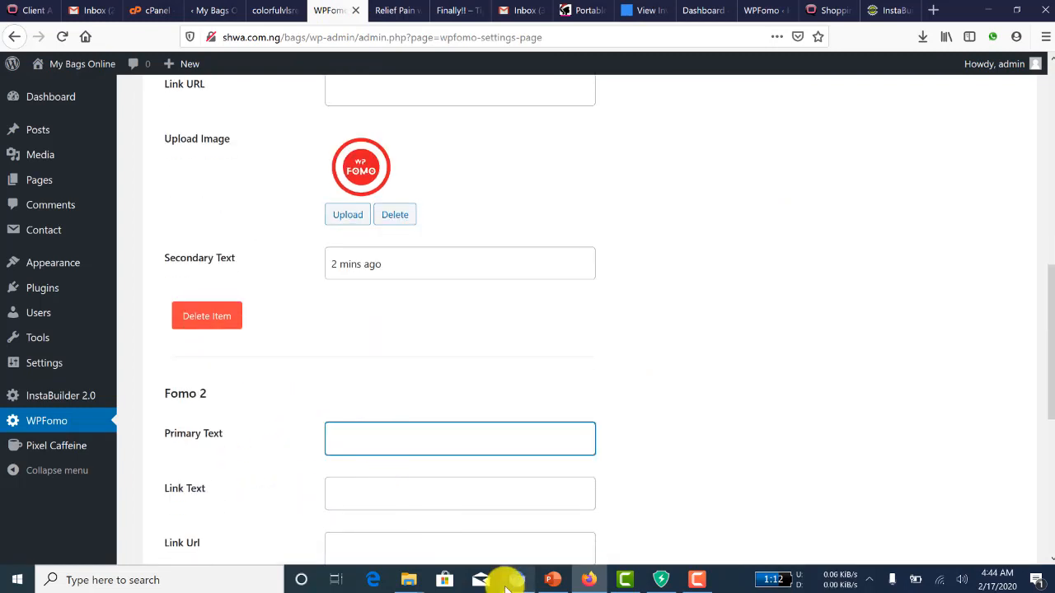
mouse_move(505, 582)
text(Mrs)
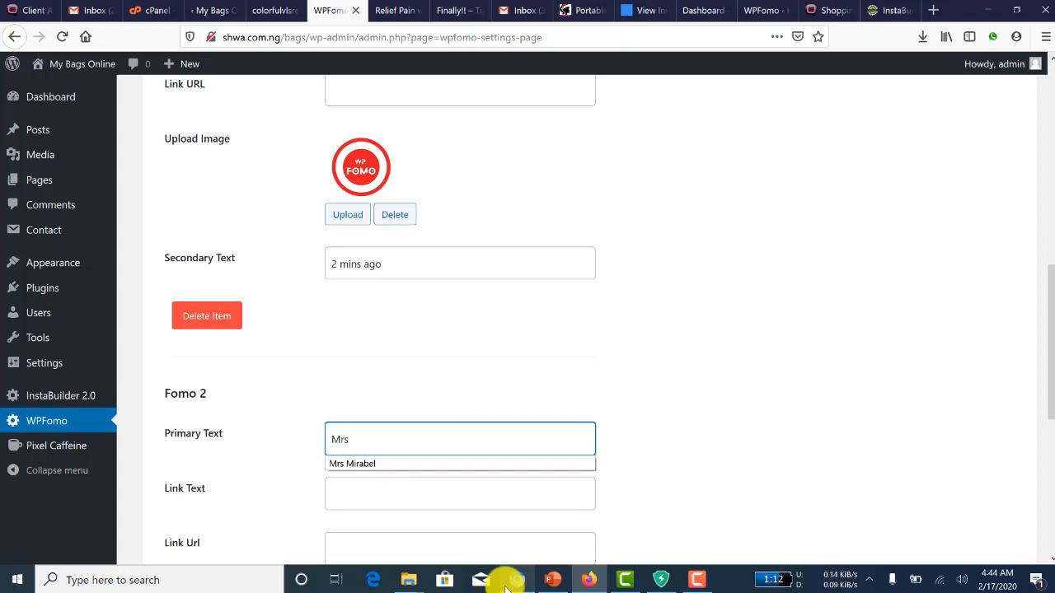
text( Funmi from)
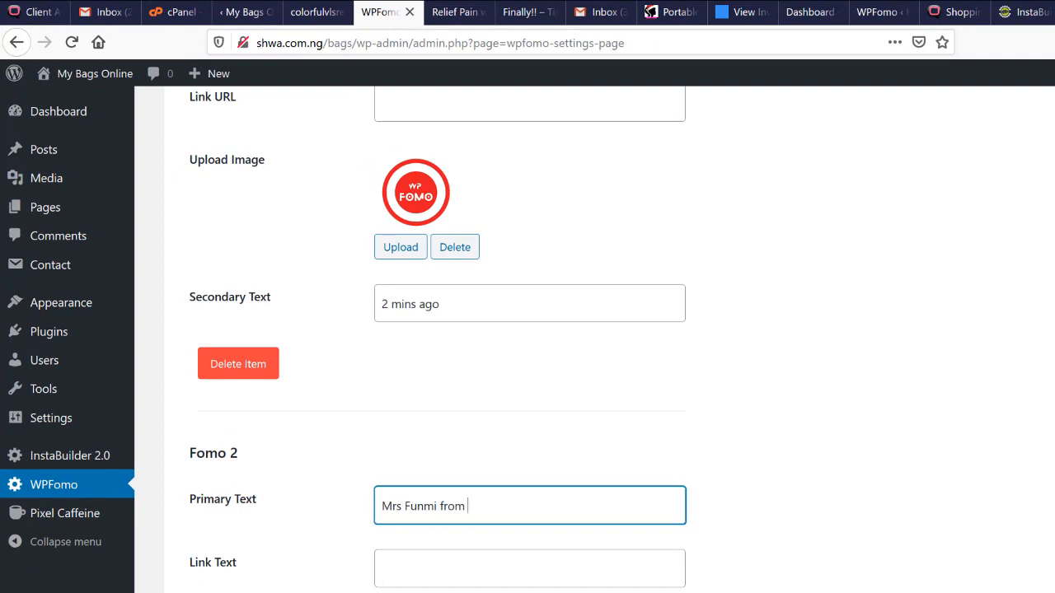
text(Ibadan)
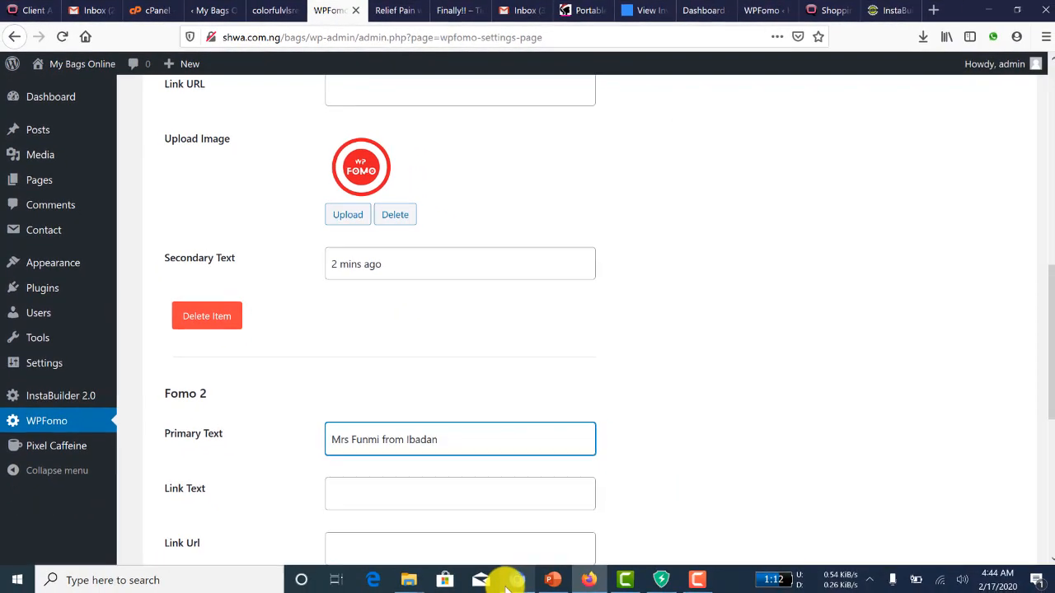
mouse_move(506, 583)
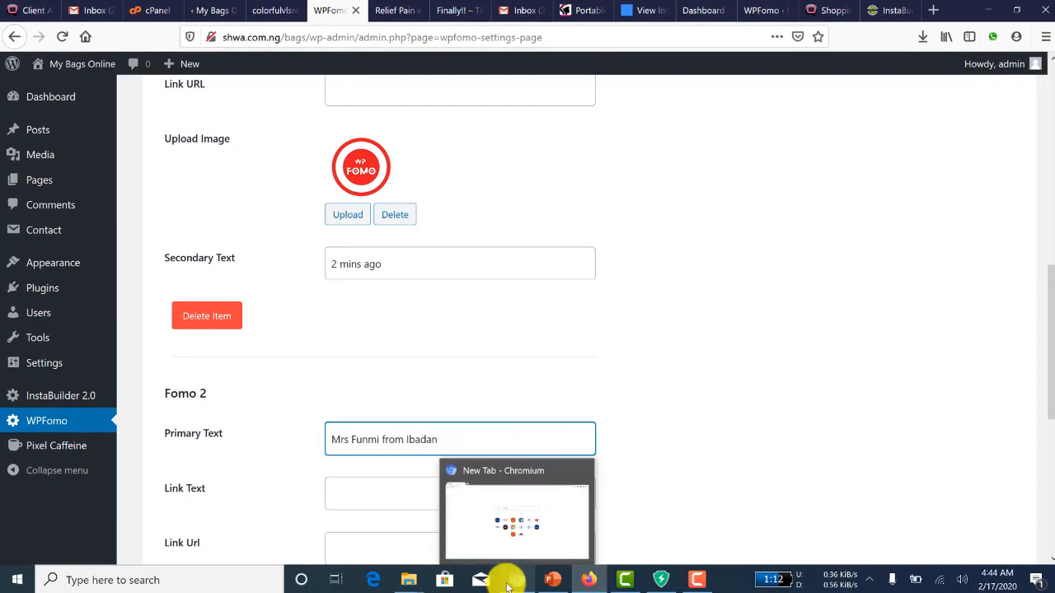
click(906, 348)
Set Fomo 2's link text to "just ordered 2 bags" and its secondary text to "30 minutes ago".
scroll(327, 377, down, 1)
scroll(326, 378, down, 3)
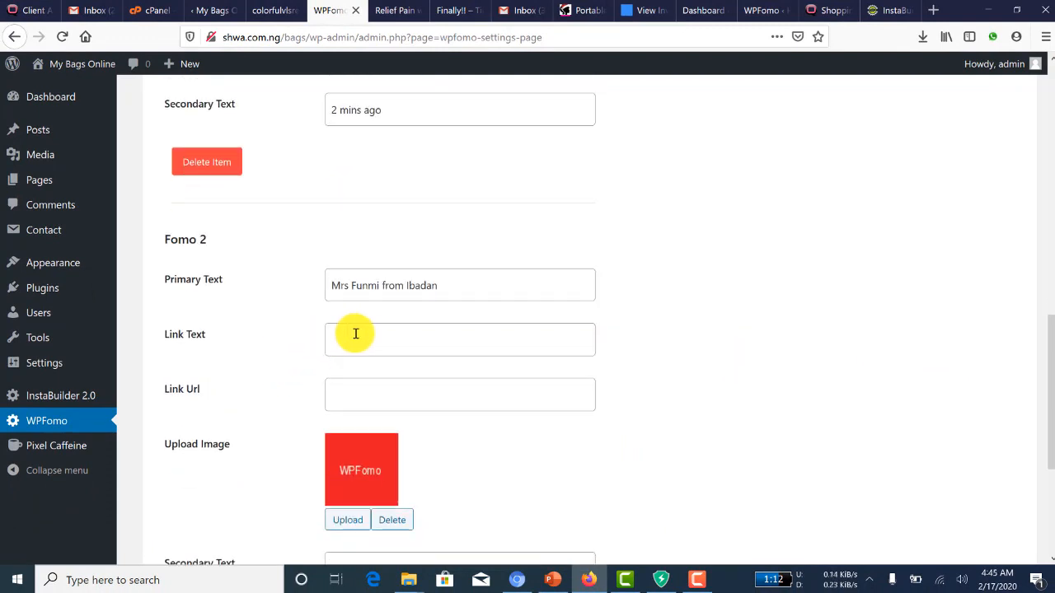
click(355, 334)
text(just order)
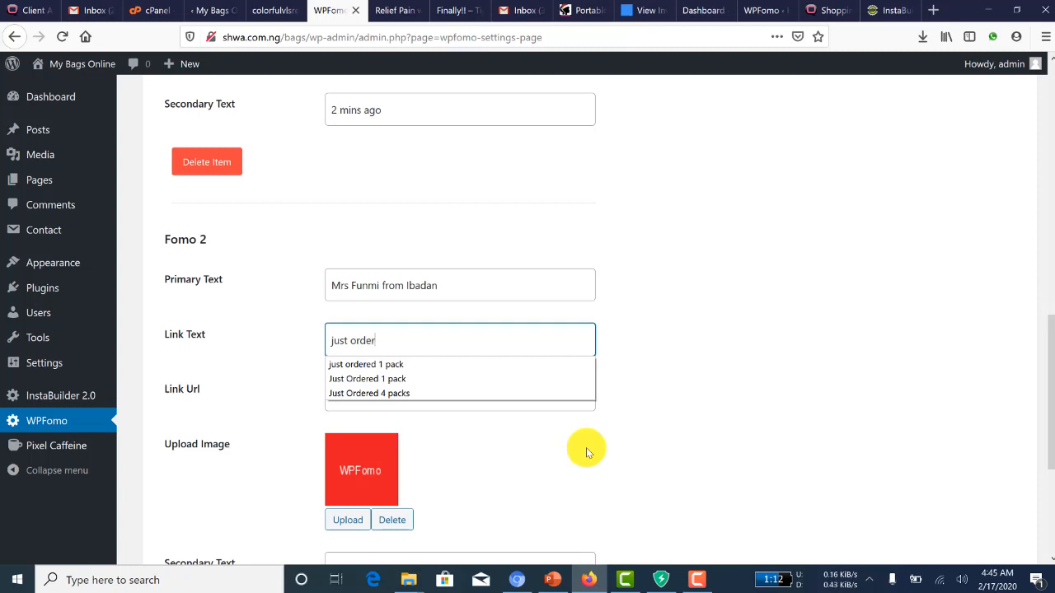
text(ed 2 bags)
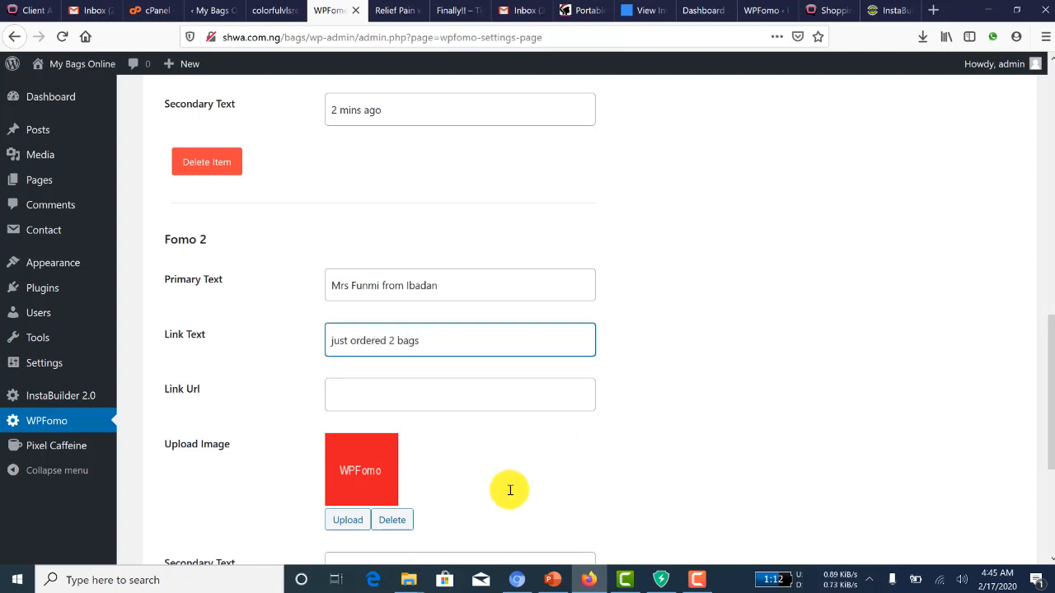
scroll(508, 489, down, 3)
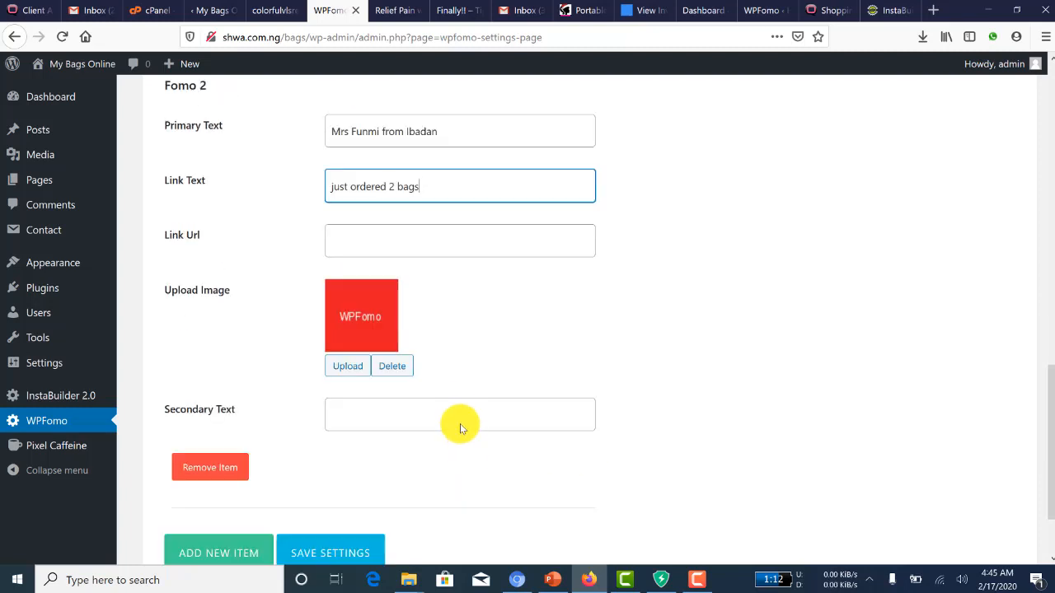
click(459, 410)
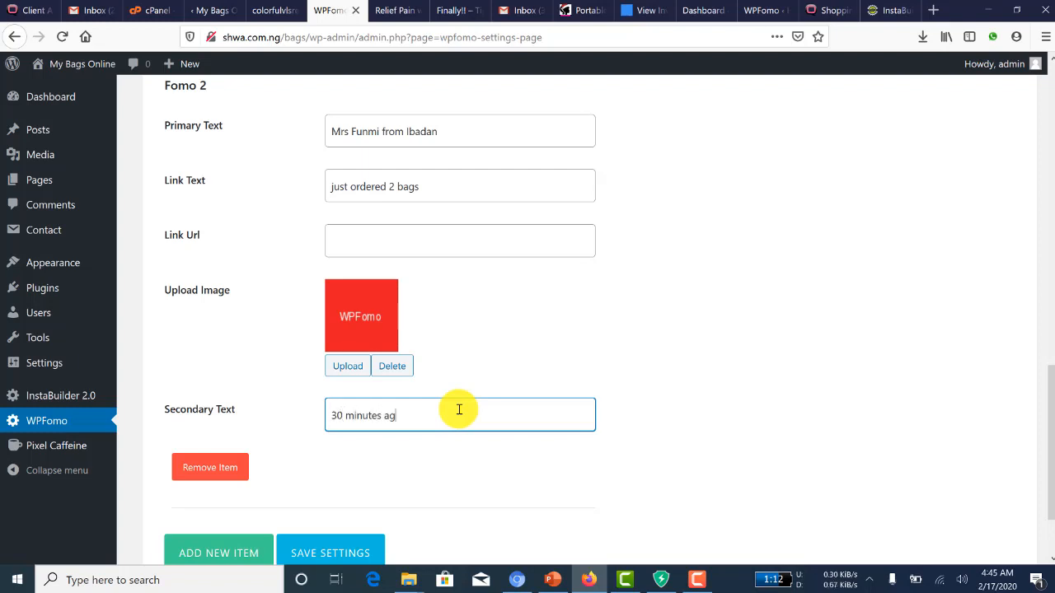
scroll(523, 354, up, 5)
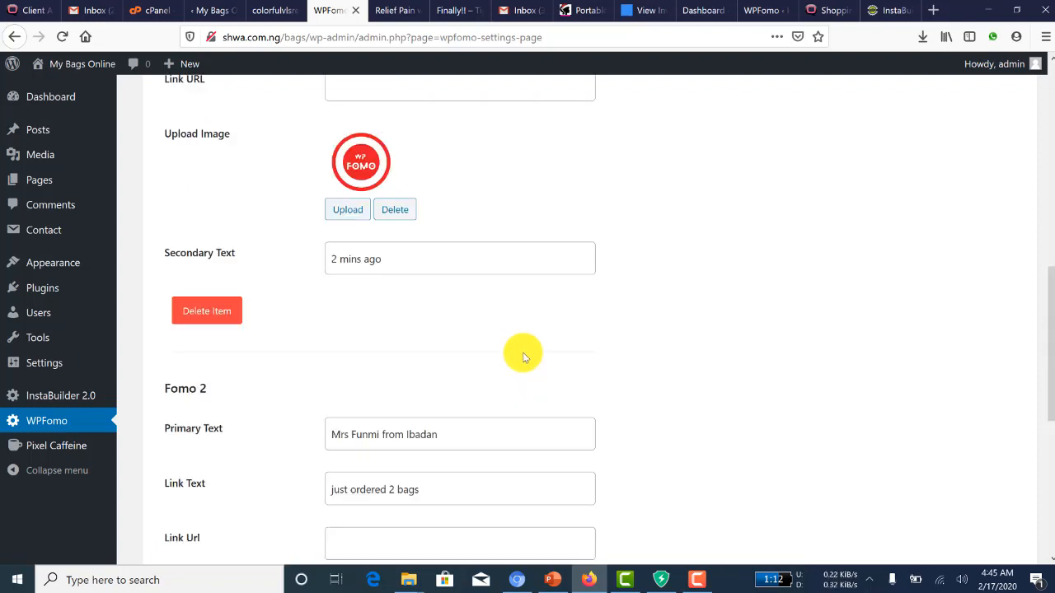
scroll(522, 354, up, 1)
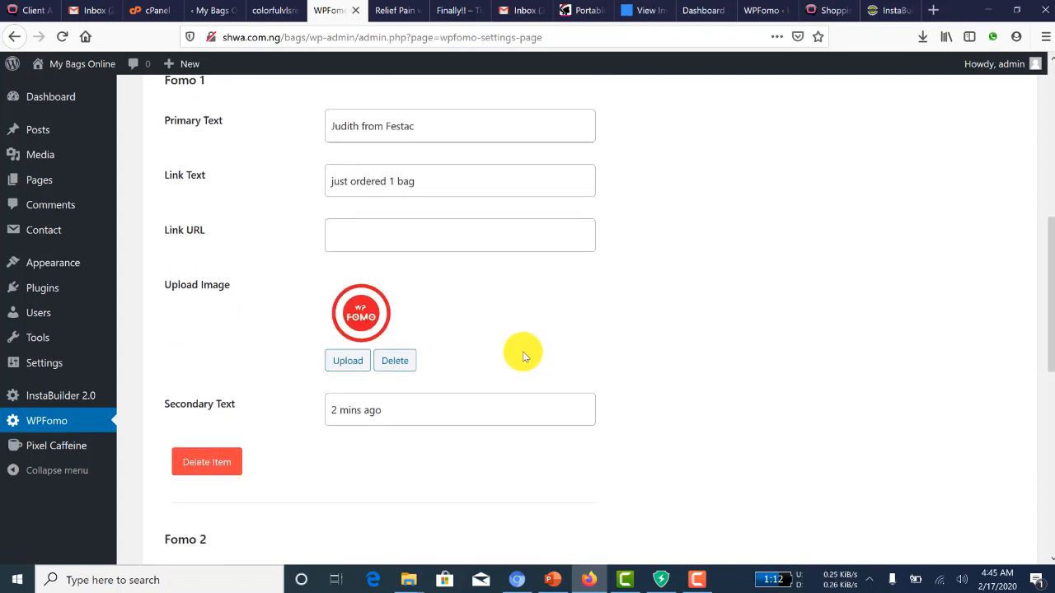
Save the WPFomo settings with both Fomo items.
scroll(522, 355, down, 5)
scroll(523, 354, down, 3)
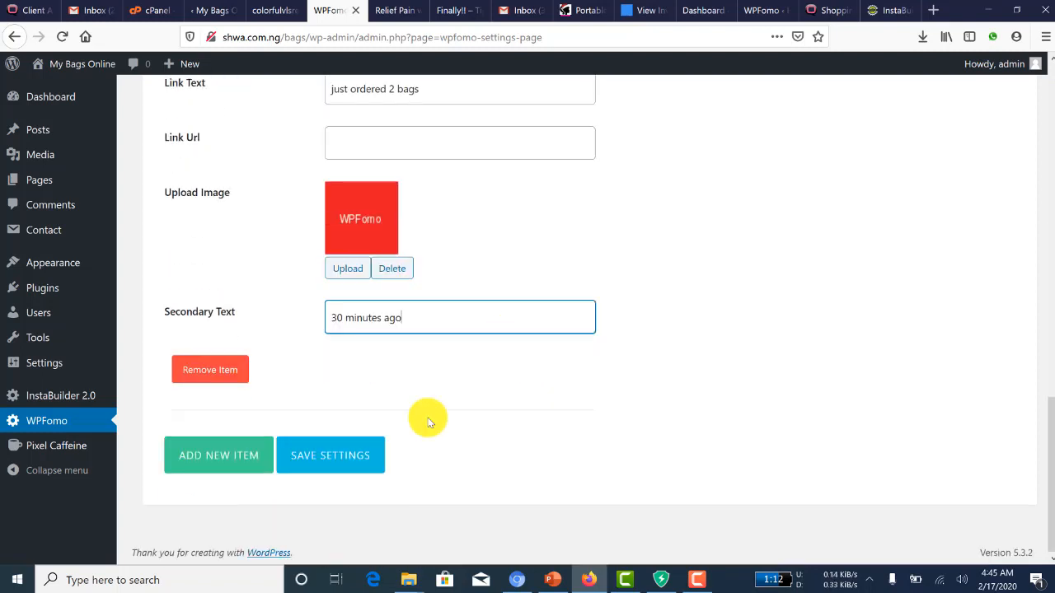
click(336, 462)
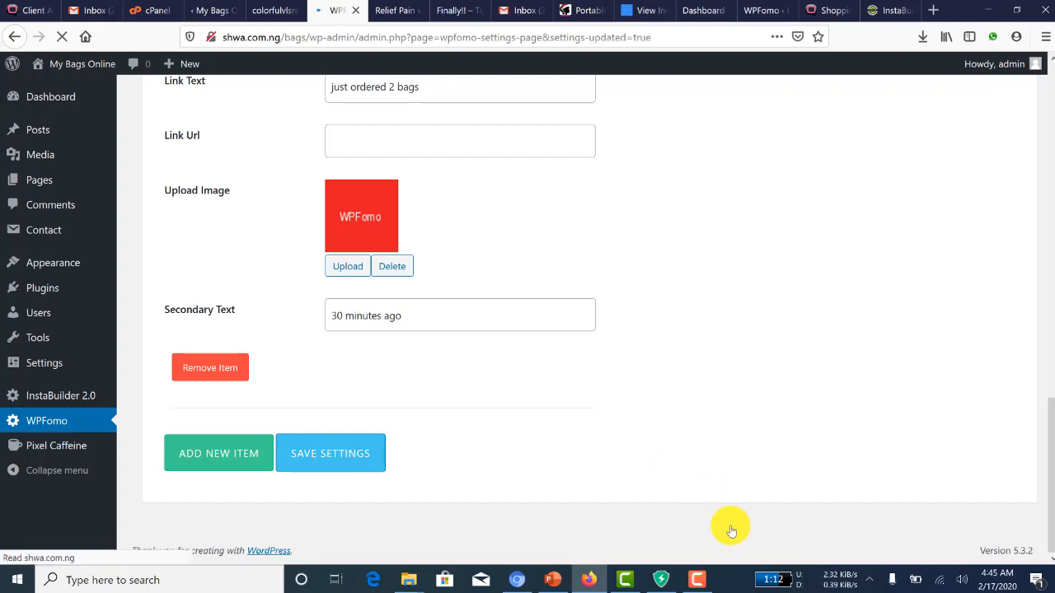
click(694, 582)
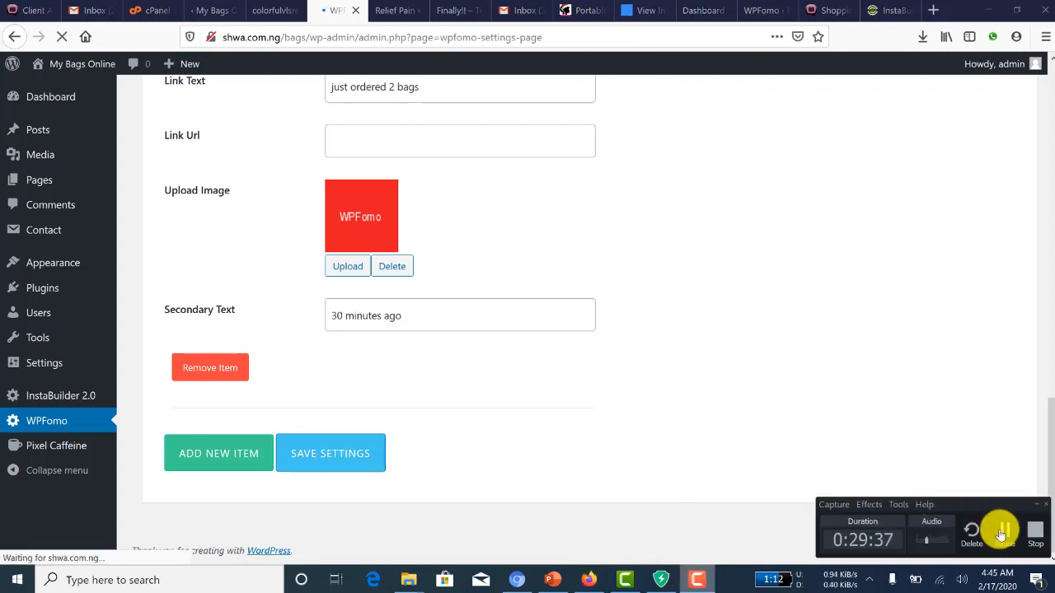
click(1004, 532)
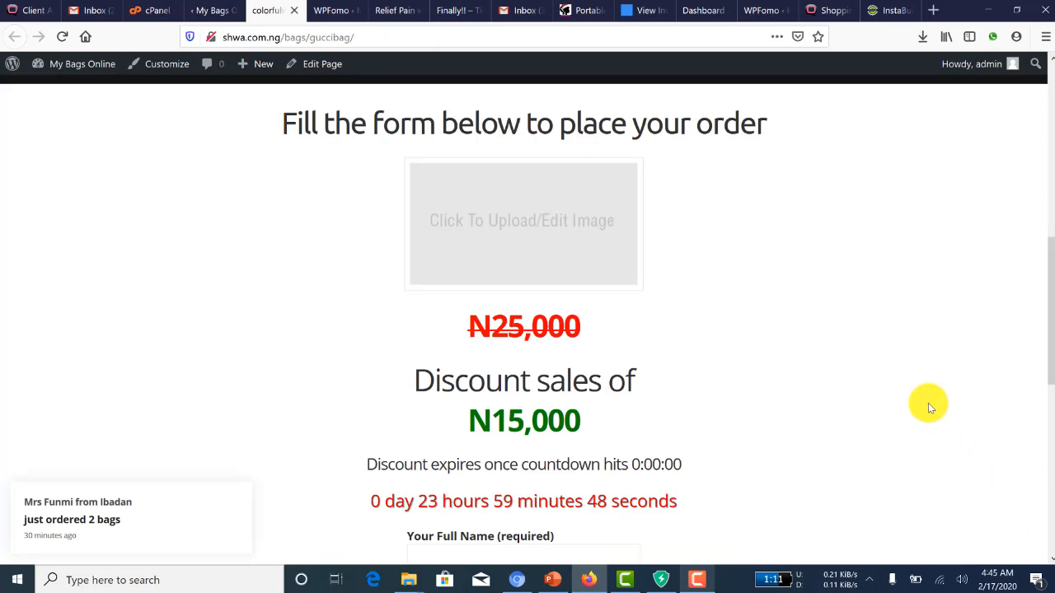
Check the WPFomo order notification on the headline and video section of the published guccibag page.
scroll(941, 239, up, 4)
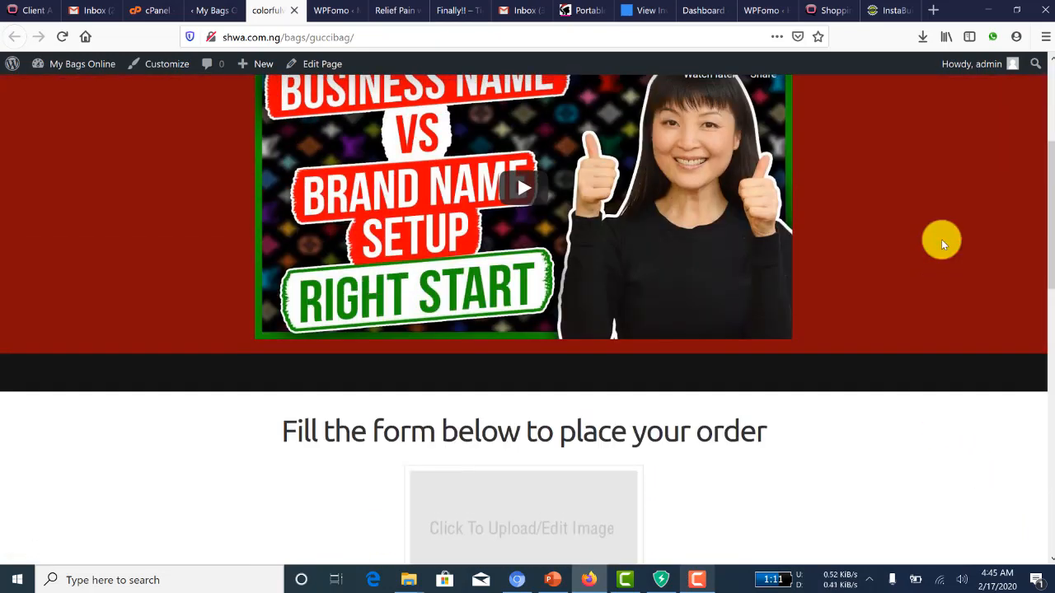
scroll(941, 239, up, 3)
scroll(941, 239, down, 1)
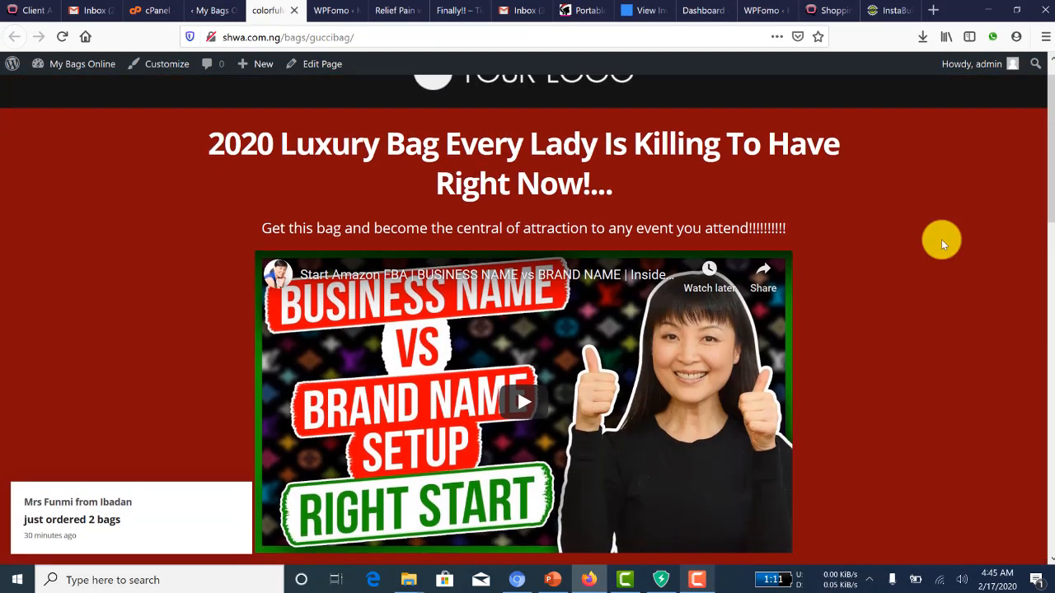
scroll(932, 224, down, 2)
scroll(932, 223, up, 3)
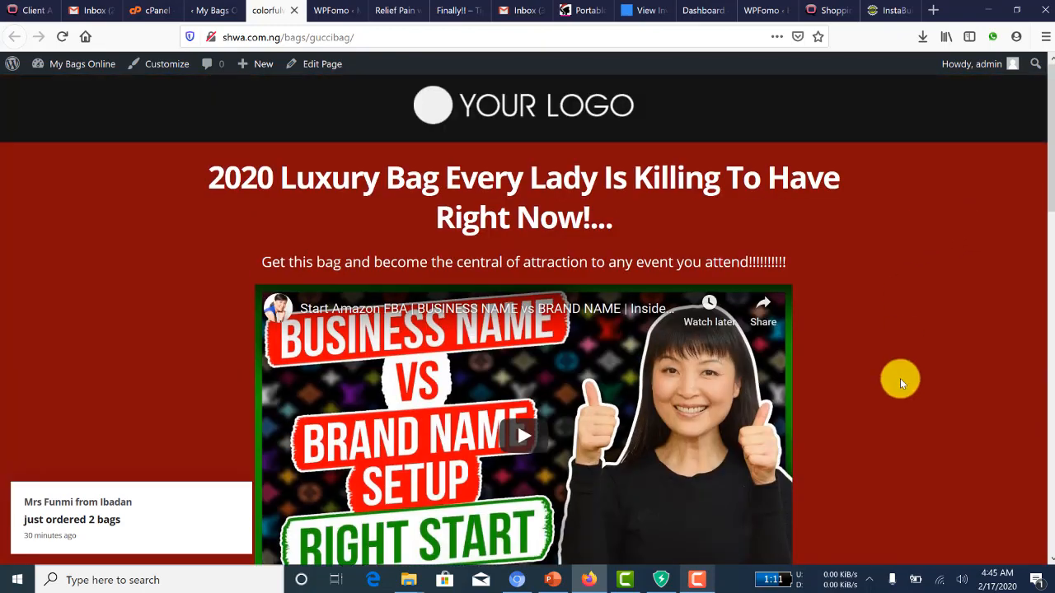
click(697, 579)
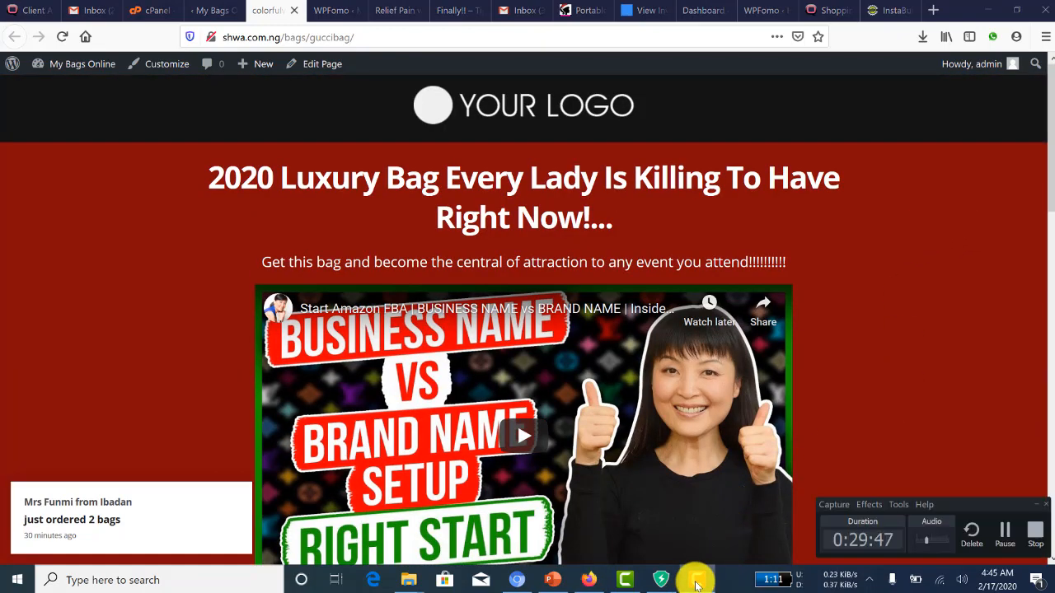
click(918, 417)
Review the guccibag page from the video through the pricing and countdown to the order form.
scroll(773, 330, down, 2)
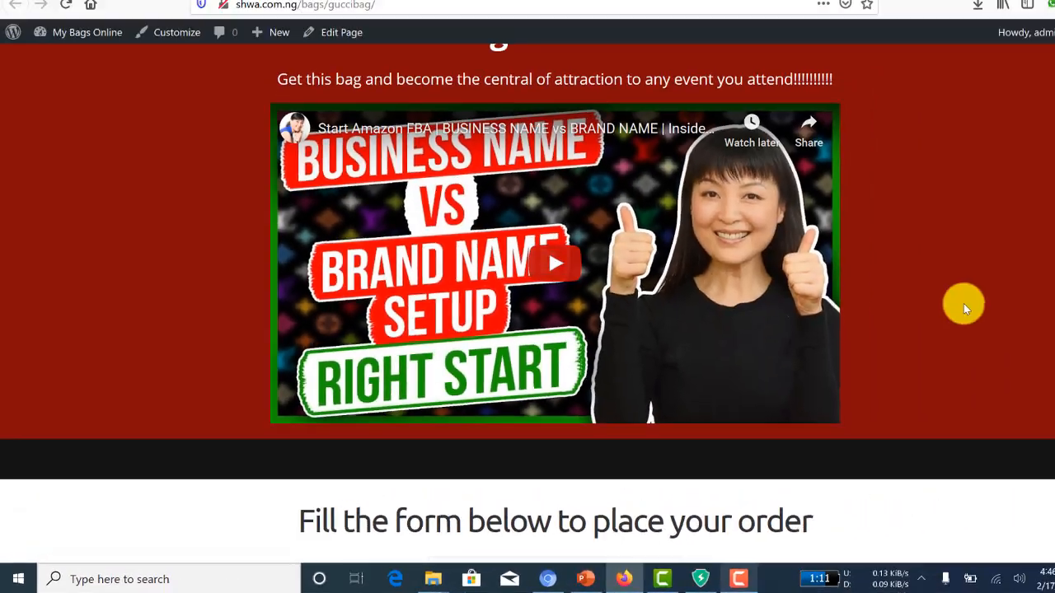
scroll(966, 307, down, 3)
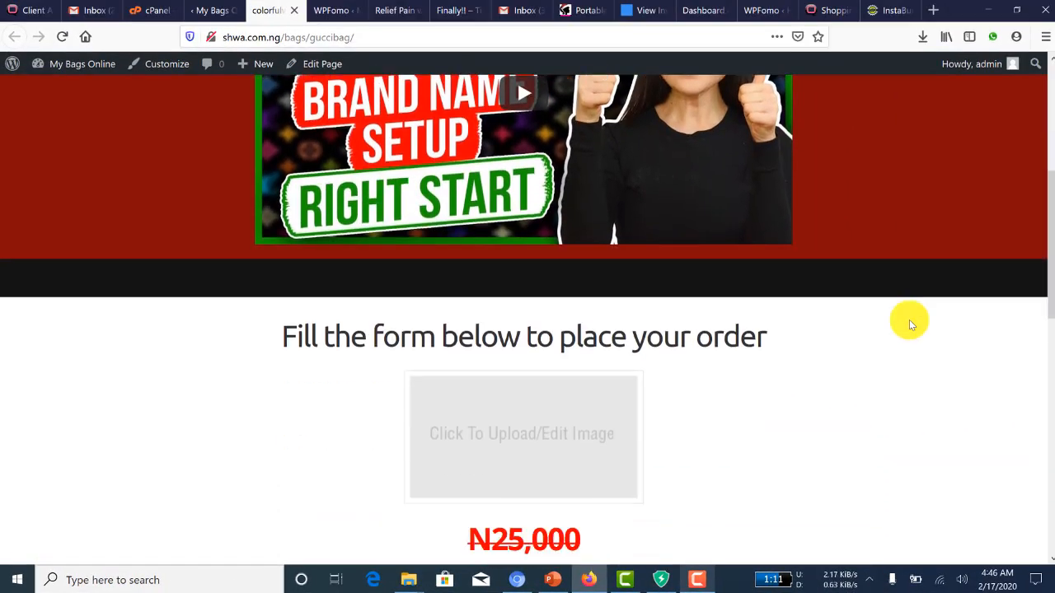
scroll(909, 320, down, 5)
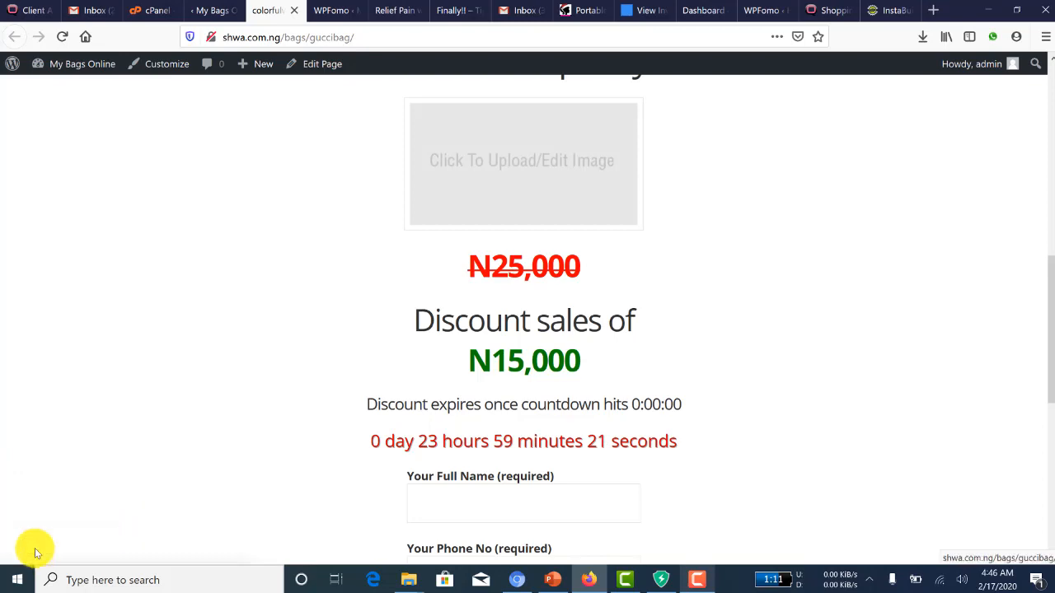
scroll(792, 405, down, 5)
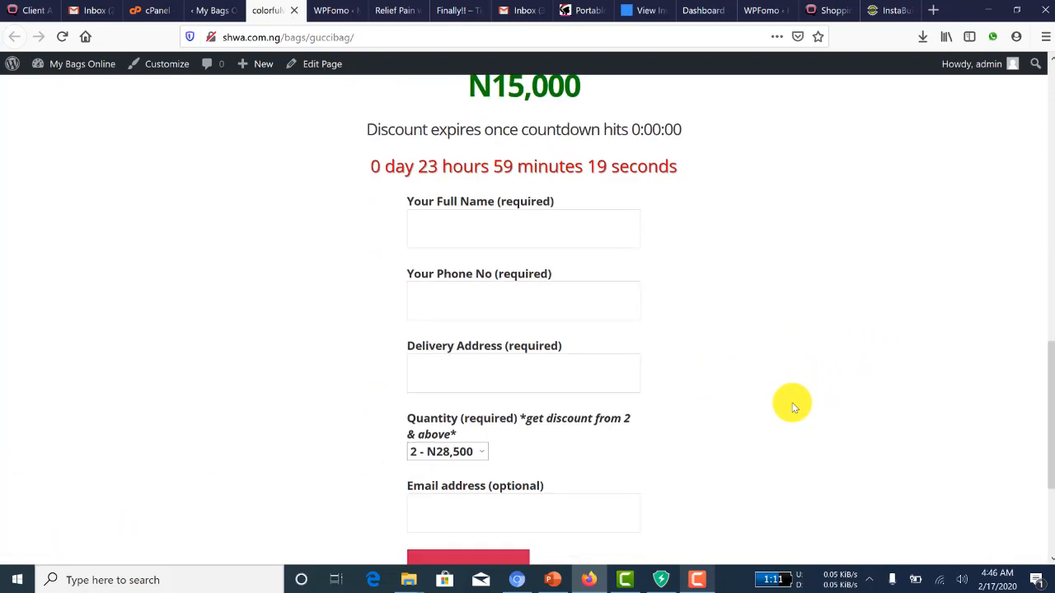
scroll(791, 405, down, 2)
scroll(791, 405, up, 3)
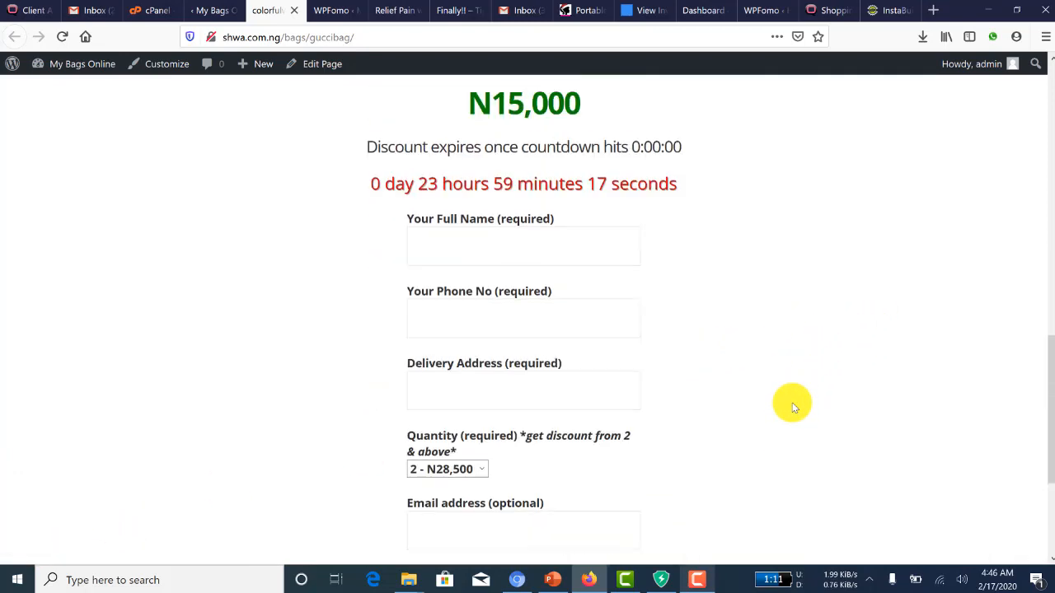
scroll(792, 404, up, 8)
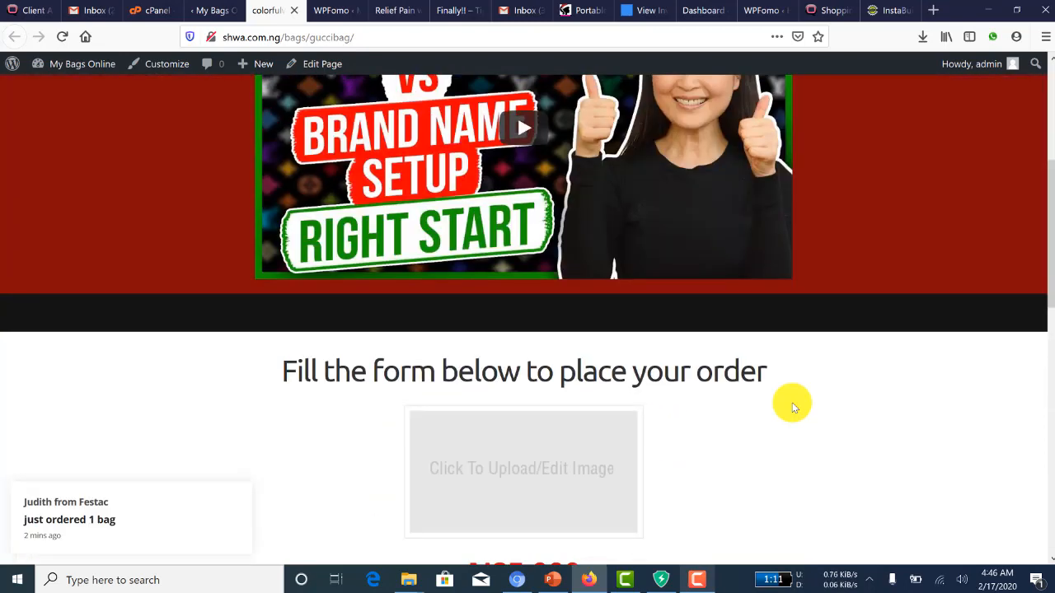
scroll(791, 405, down, 10)
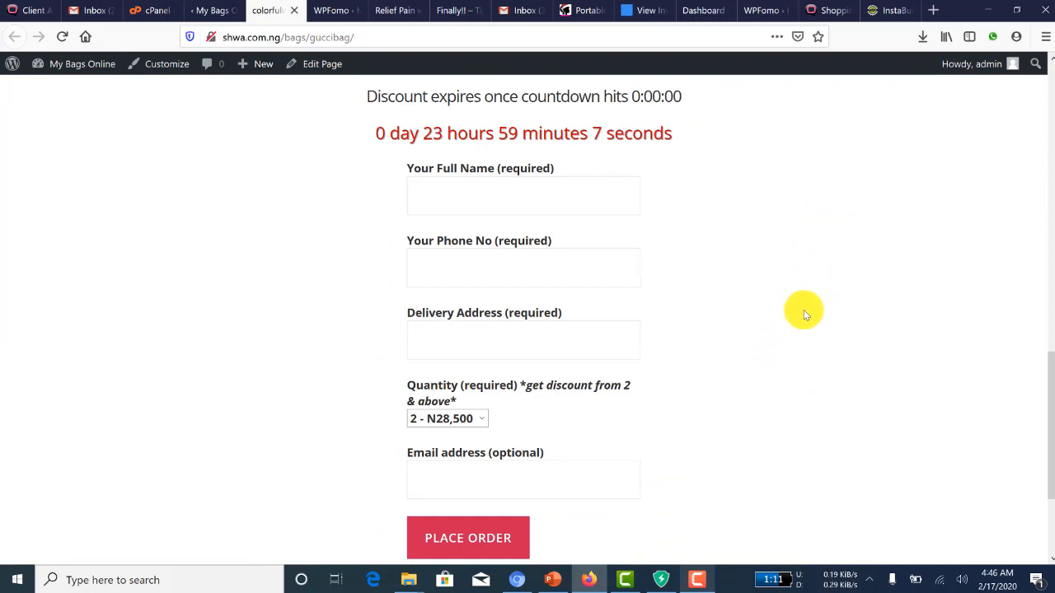
Close the permalink dialog, exit the InstaBuilder page editor and return to the InstaBuilder dashboard, confirming to leave the page.
click(216, 13)
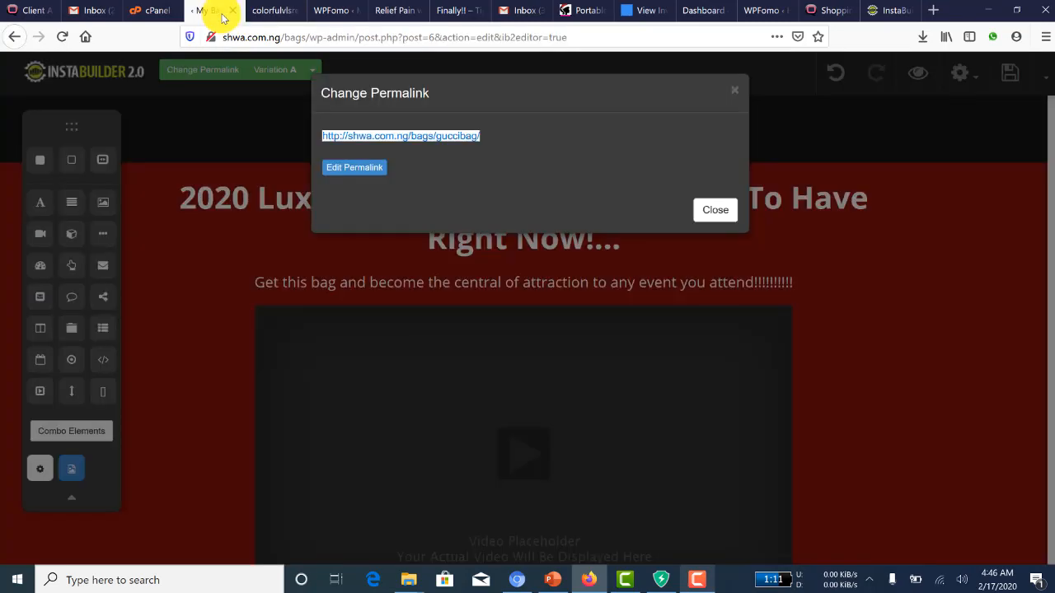
click(715, 209)
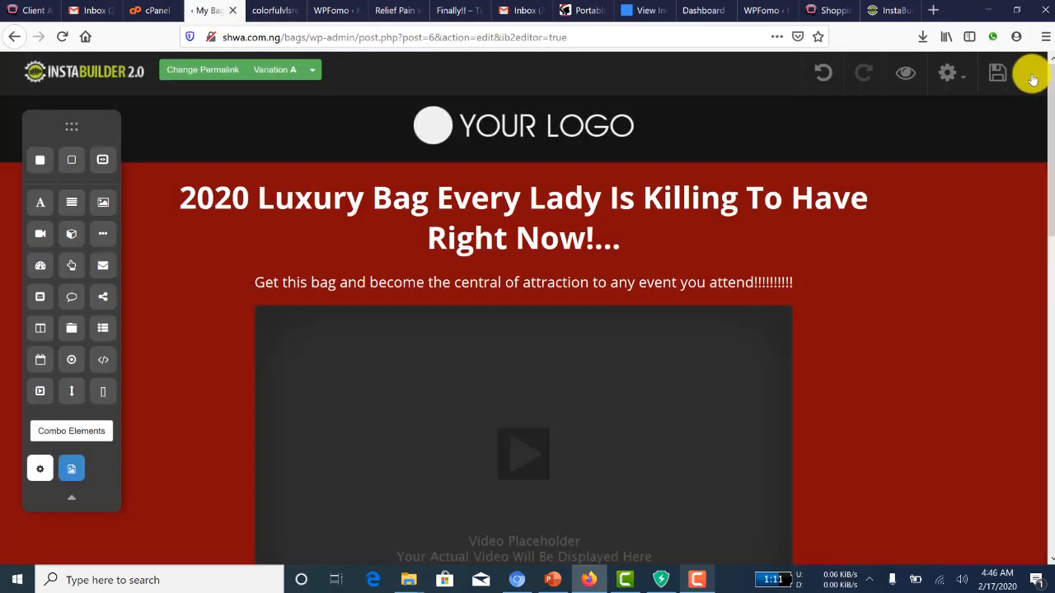
click(1032, 76)
click(954, 301)
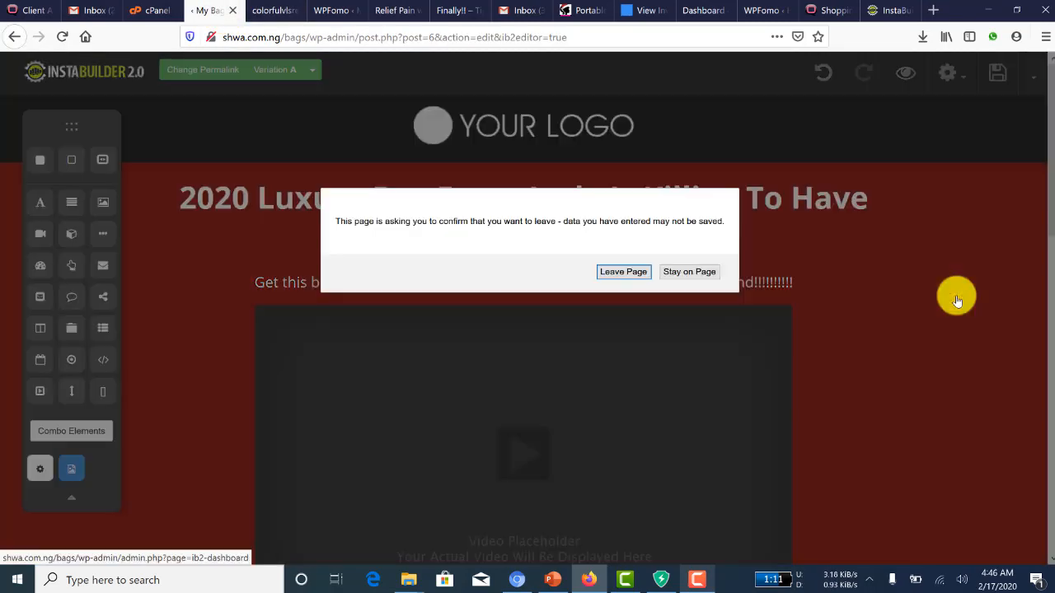
click(624, 272)
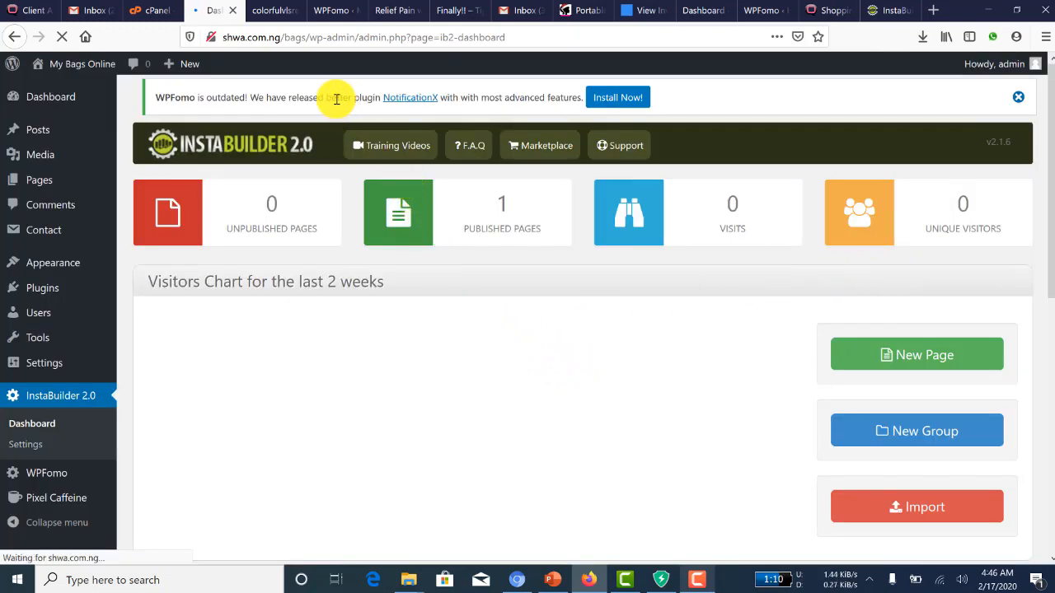
Look through the tool sections of the hosting account's cPanel, from files and databases to software and advanced.
click(148, 10)
scroll(258, 389, down, 20)
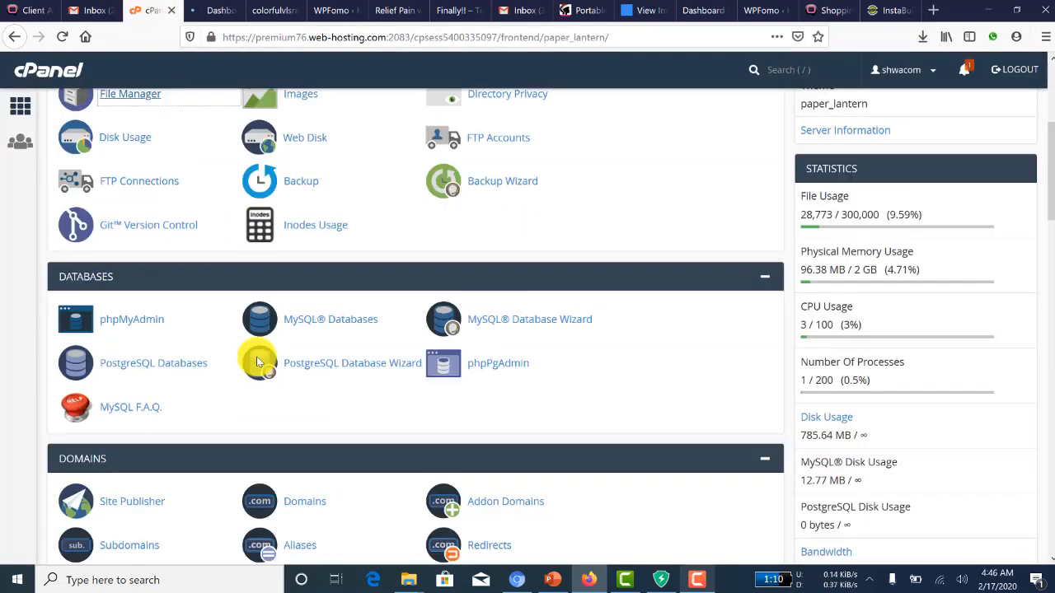
scroll(255, 377, down, 10)
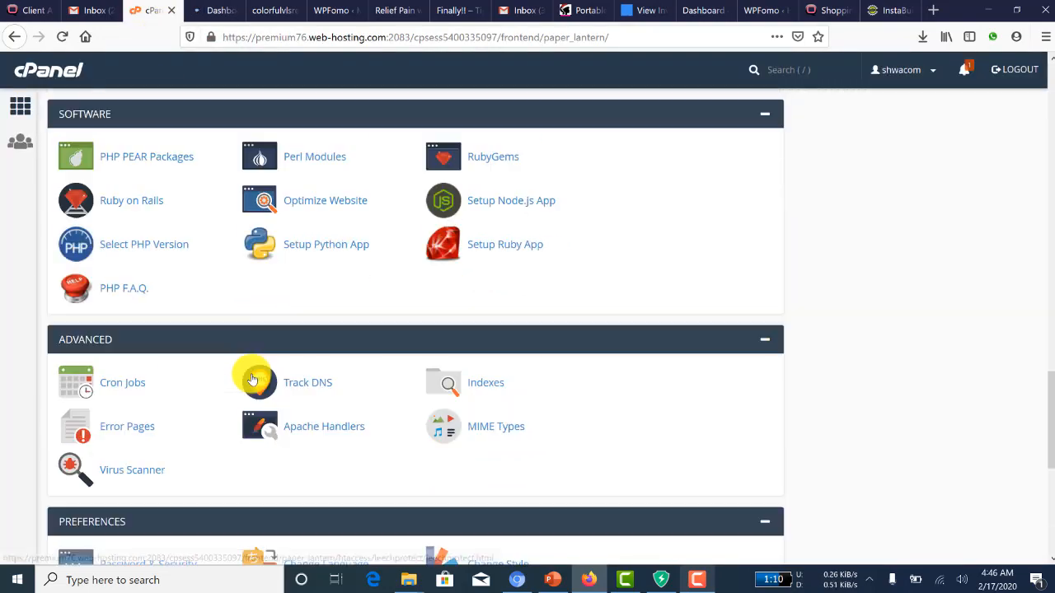
Examine the InstaBuilder dashboard's visitor chart, page groups and list of ungrouped pages.
click(217, 10)
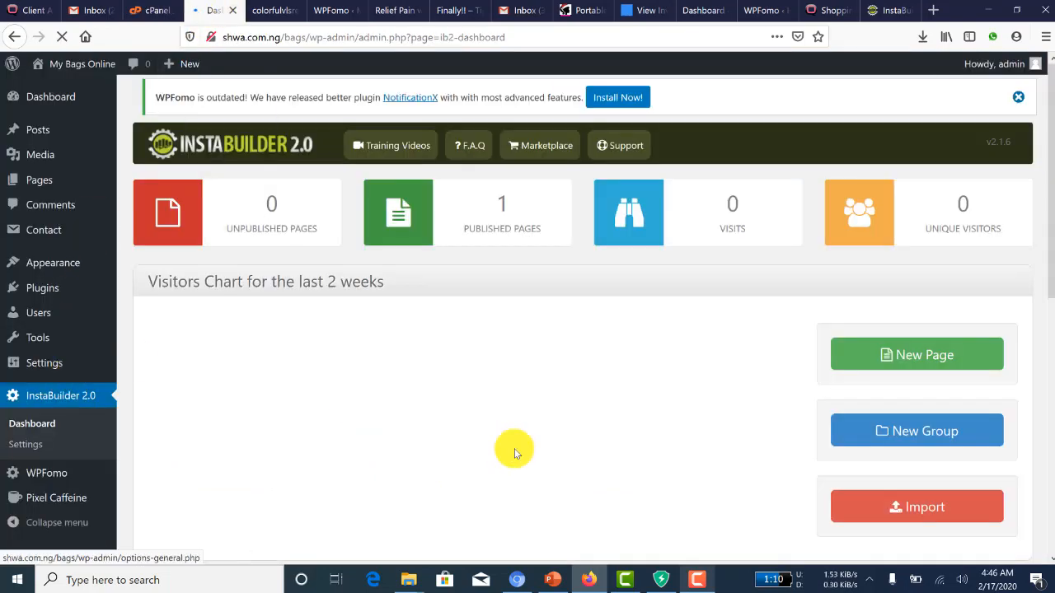
scroll(655, 492, down, 5)
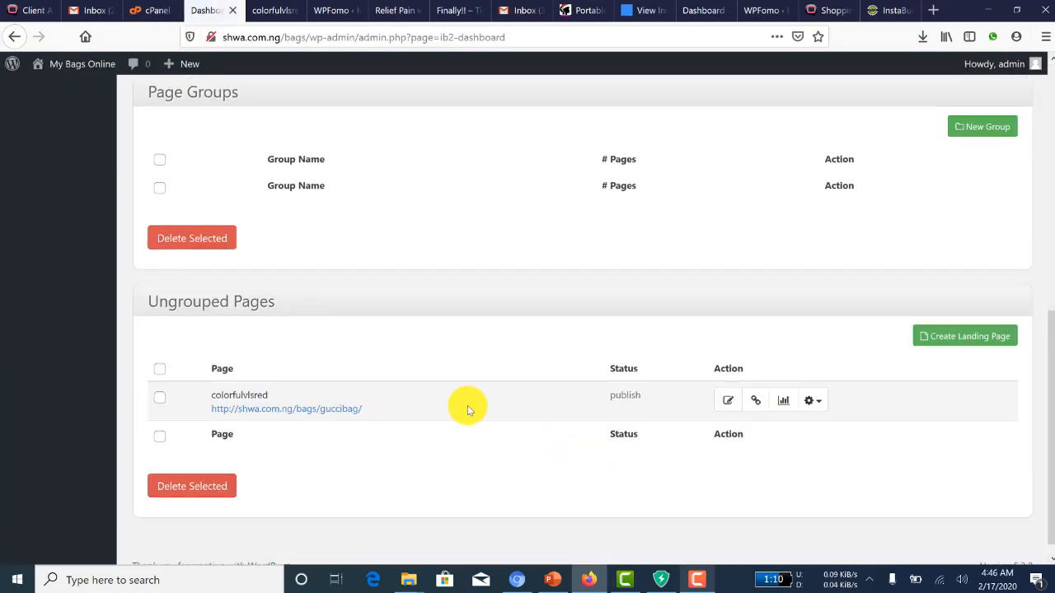
scroll(415, 365, up, 4)
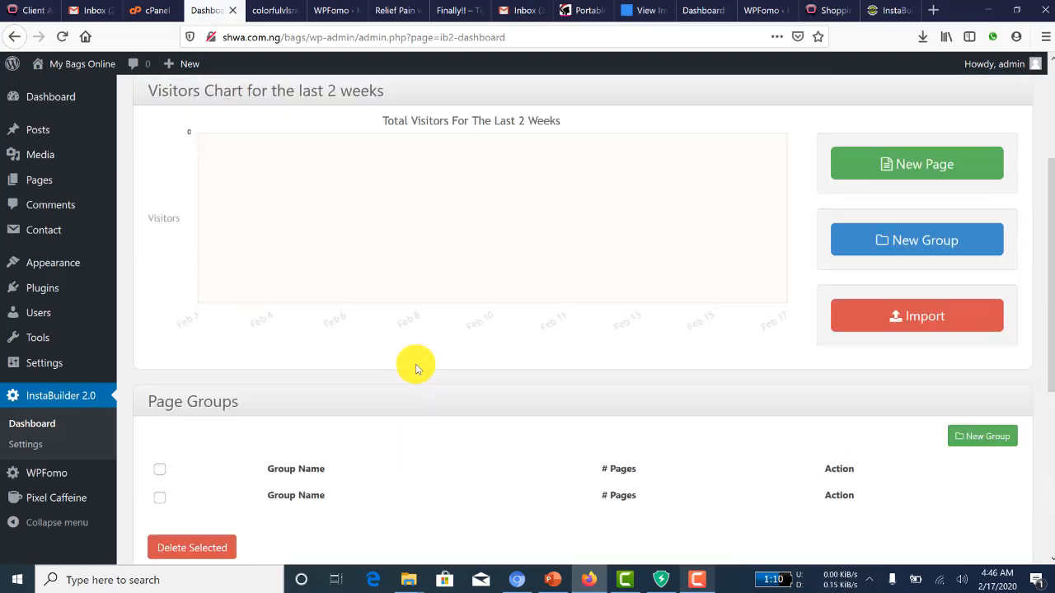
scroll(416, 363, up, 3)
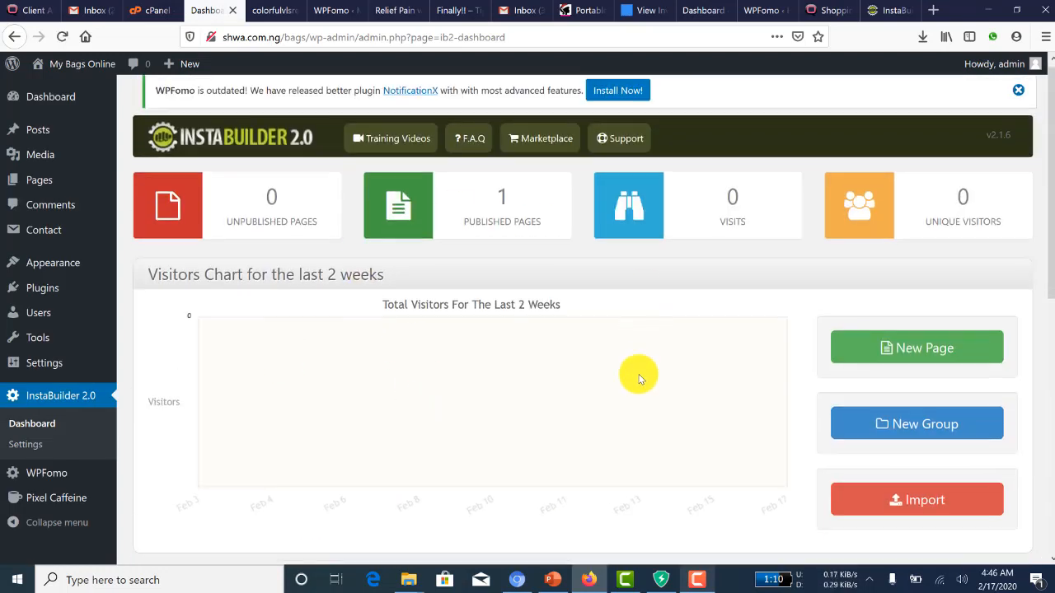
scroll(638, 372, down, 10)
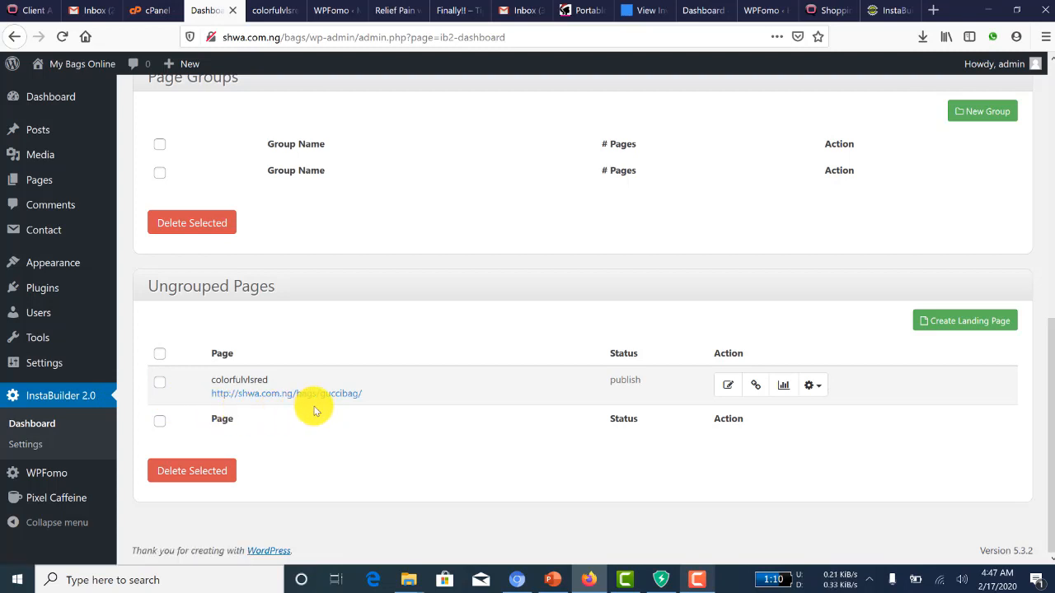
Open the Pixel Caffeine dashboard and read through its welcome text and feature overview.
mouse_move(64, 243)
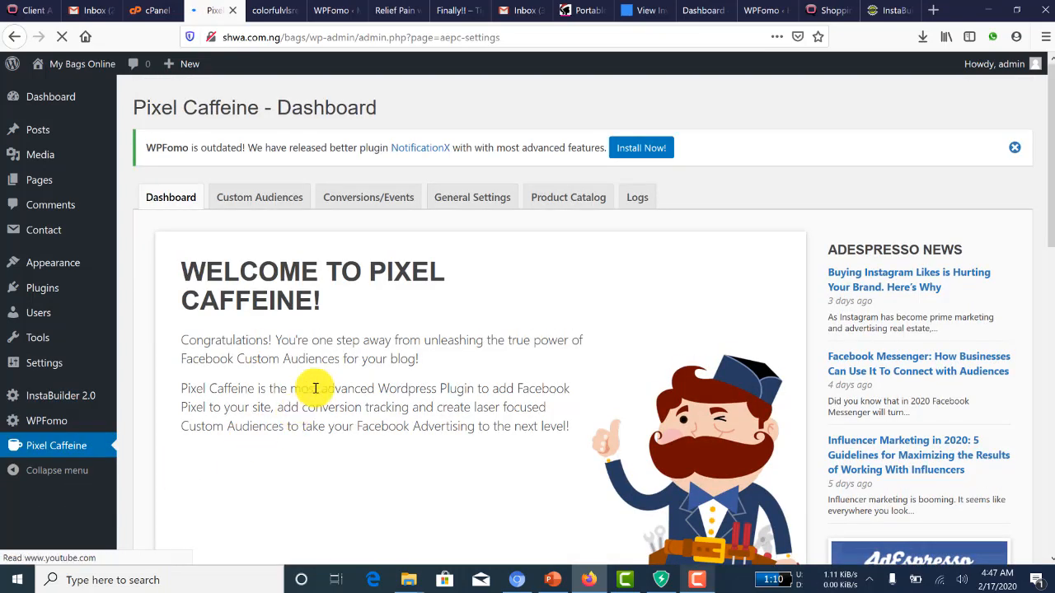
scroll(346, 356, down, 5)
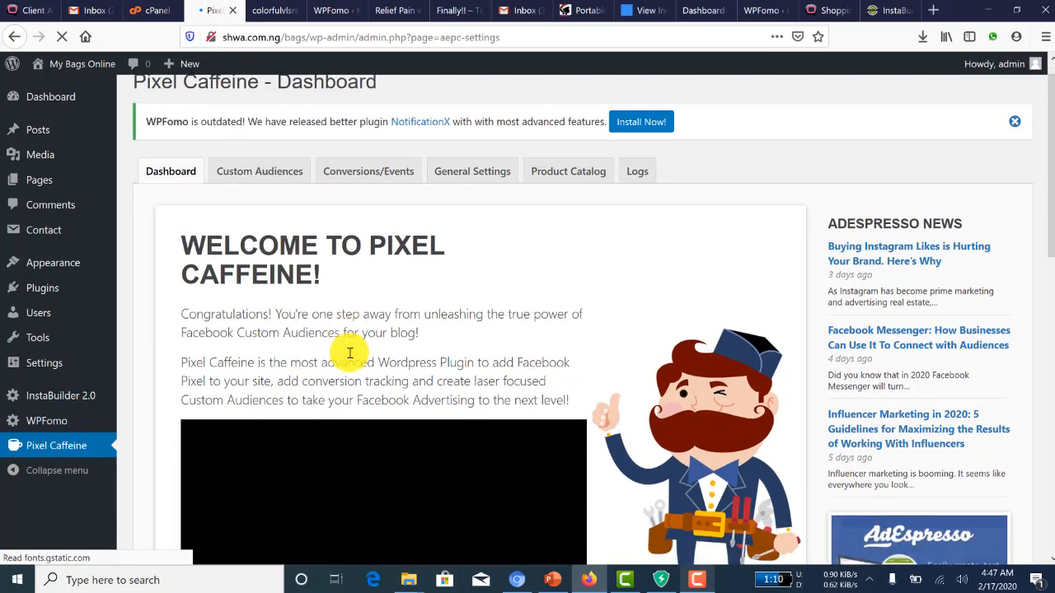
scroll(349, 354, down, 7)
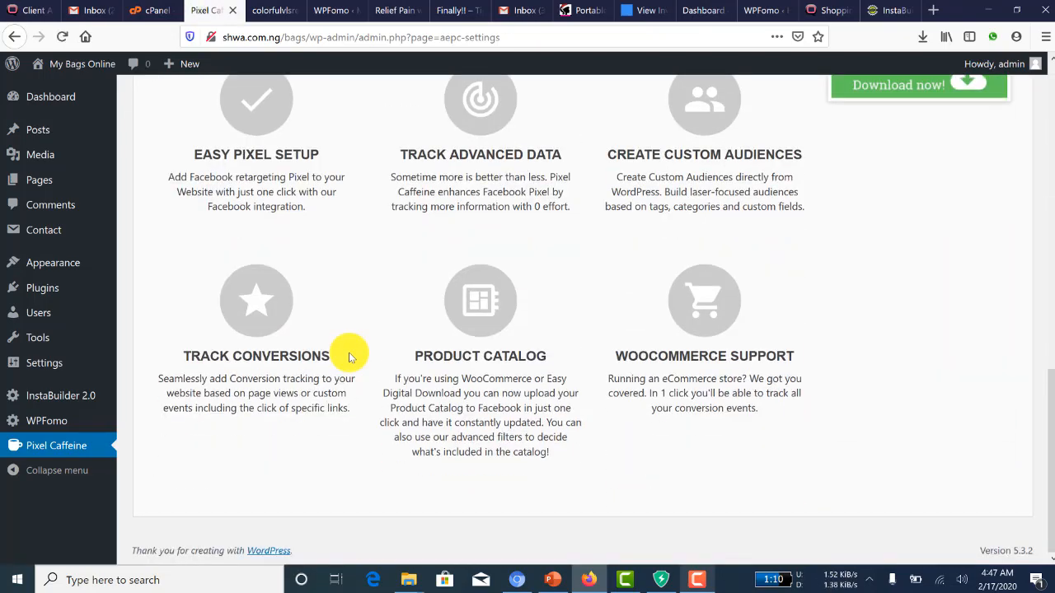
scroll(348, 356, up, 12)
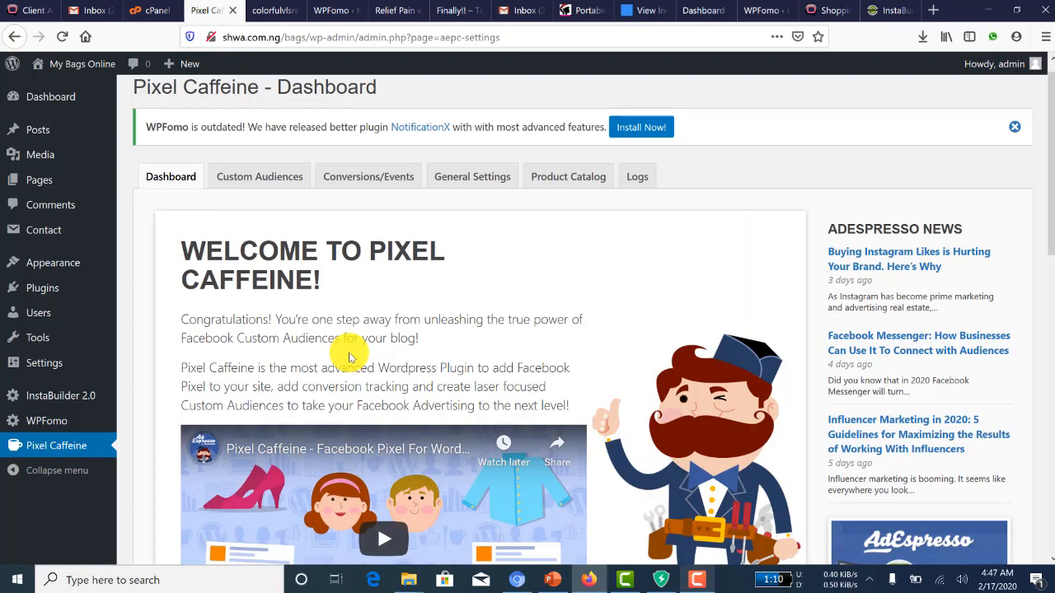
scroll(348, 356, up, 1)
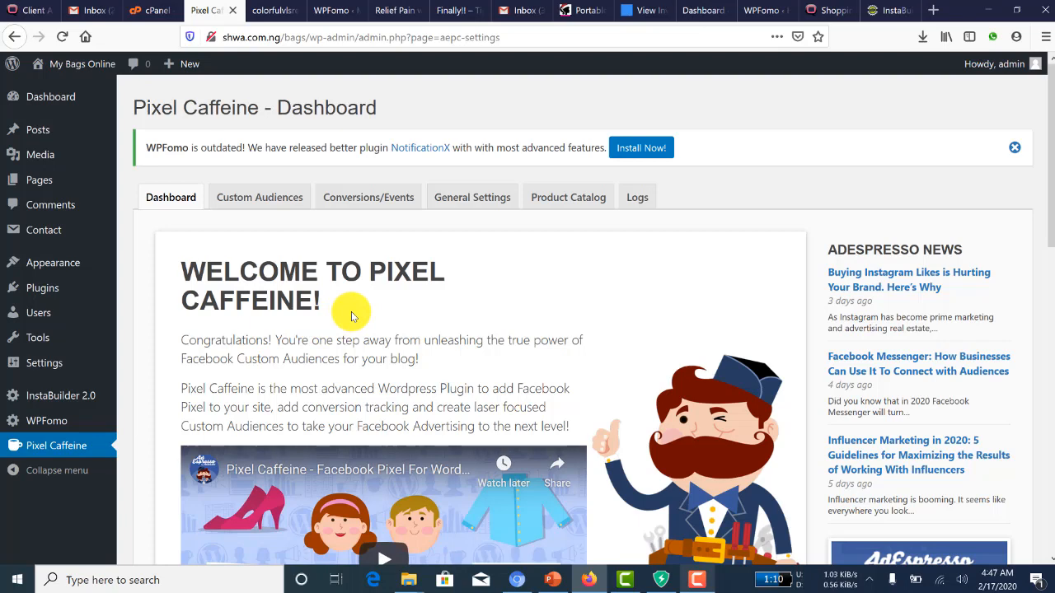
mouse_move(61, 400)
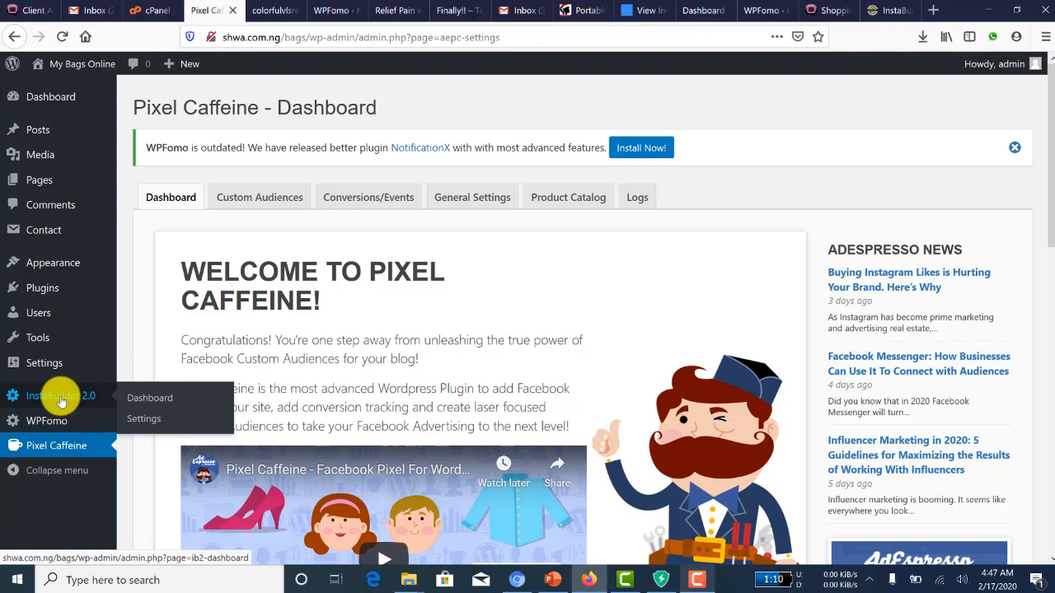
Return to the published guccibag page and review it from the logo header down to the order form and footer.
click(281, 15)
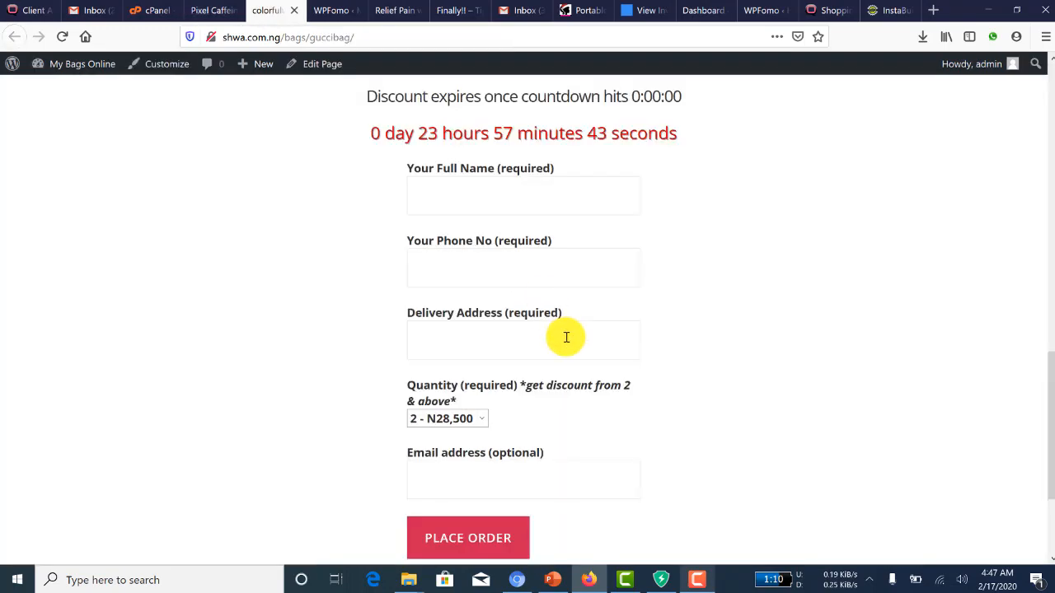
scroll(567, 337, up, 10)
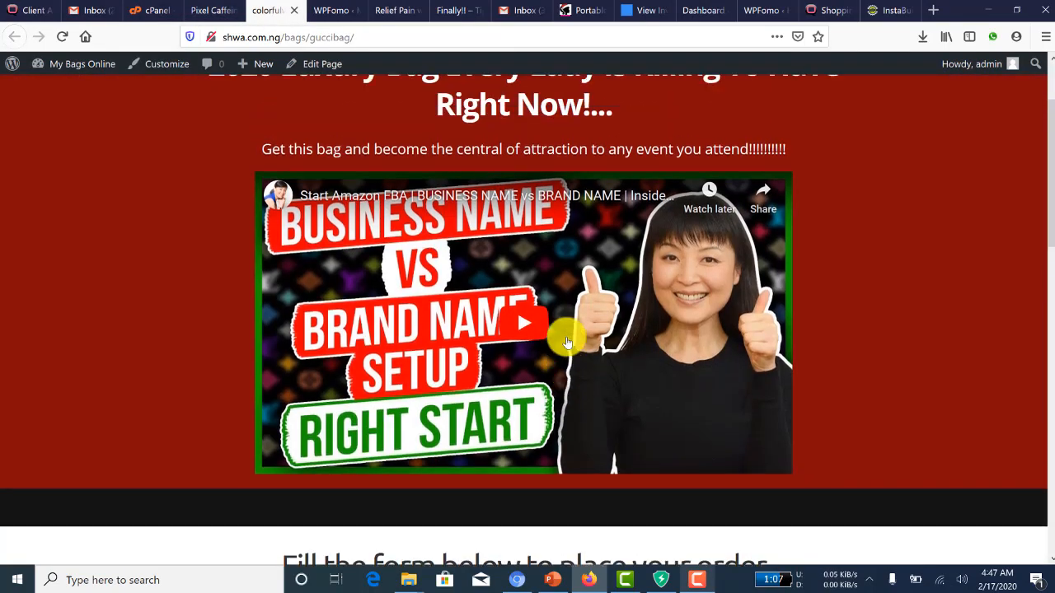
scroll(566, 340, up, 3)
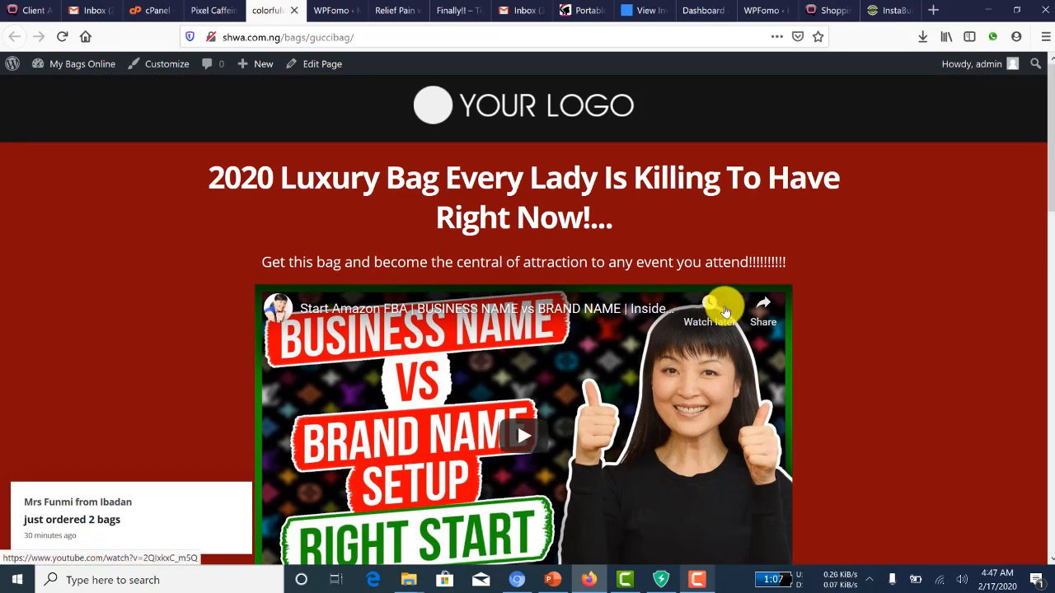
scroll(860, 295, down, 3)
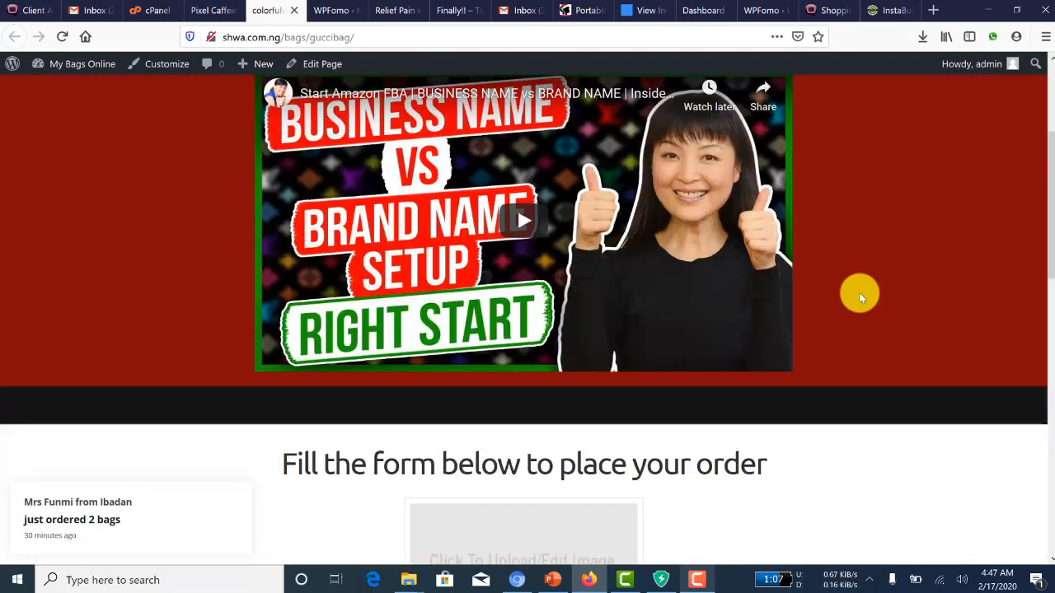
scroll(860, 295, down, 1)
scroll(860, 297, down, 5)
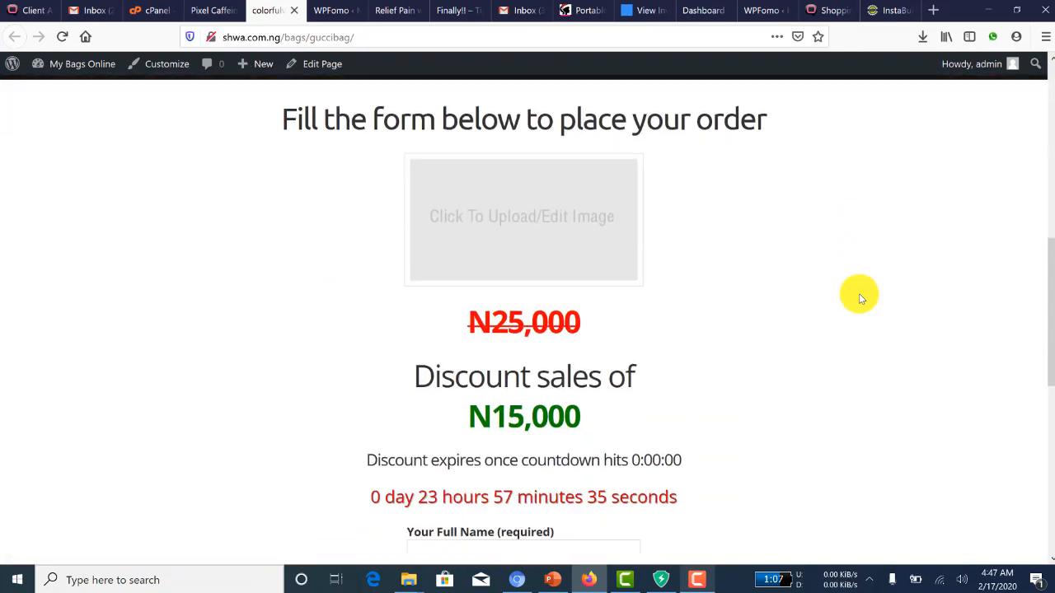
scroll(860, 298, down, 3)
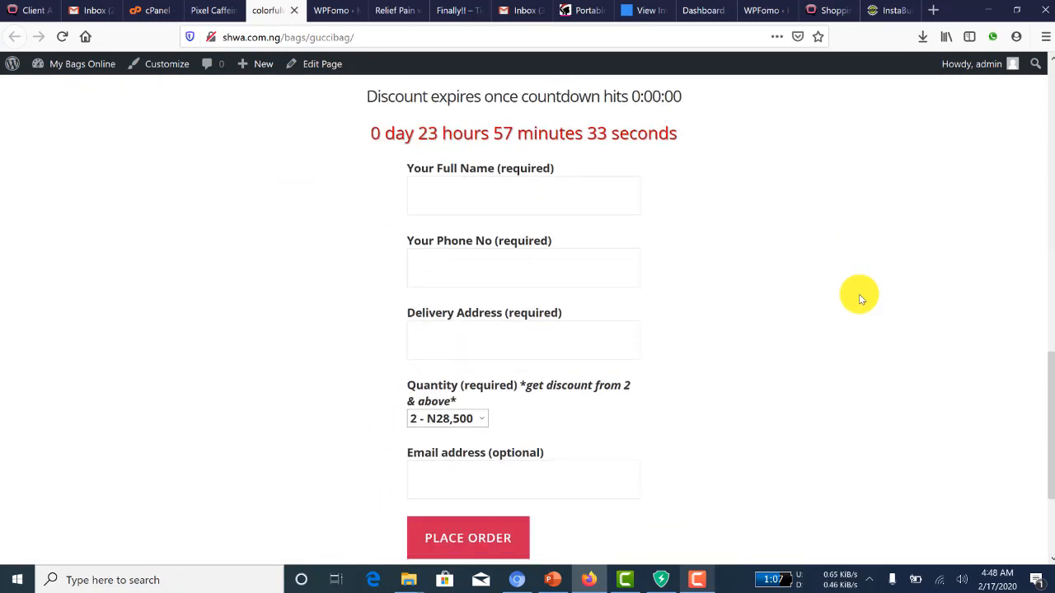
scroll(857, 295, down, 2)
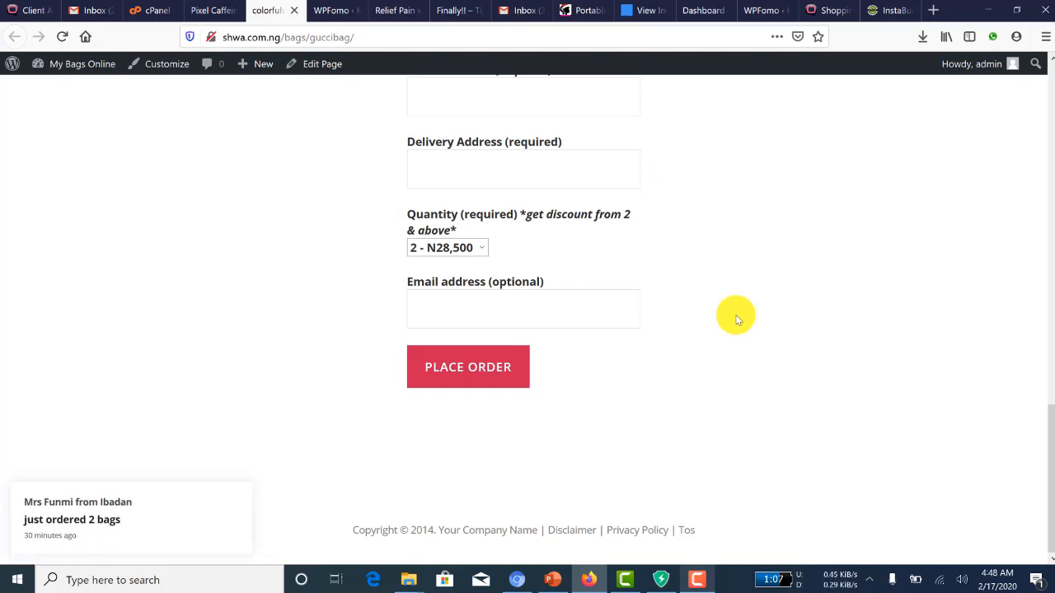
click(701, 583)
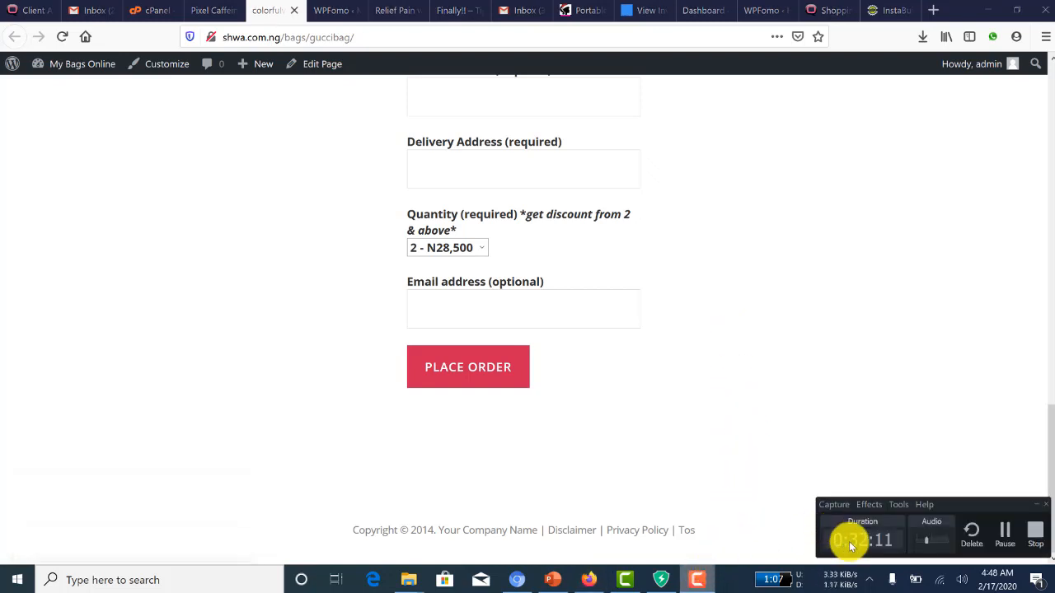